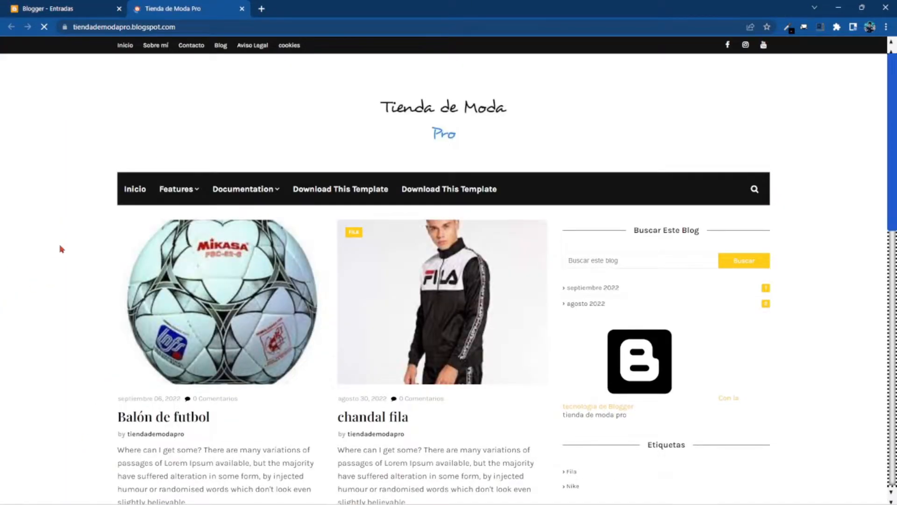
- Look through the Tienda de Moda Pro home page, from its top menus down to the footer
scroll(61, 247, "down", 5)
scroll(64, 248, "down", 6)
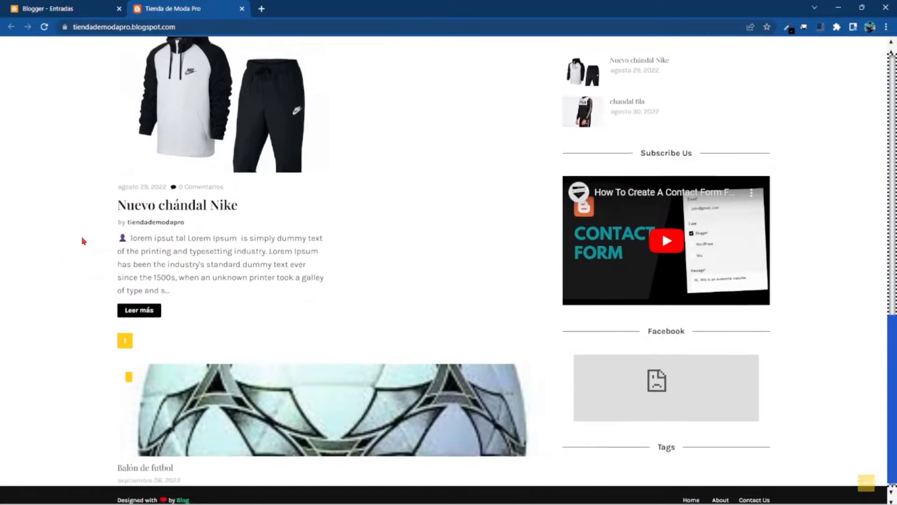
scroll(83, 241, "up", 8)
scroll(83, 241, "up", 4)
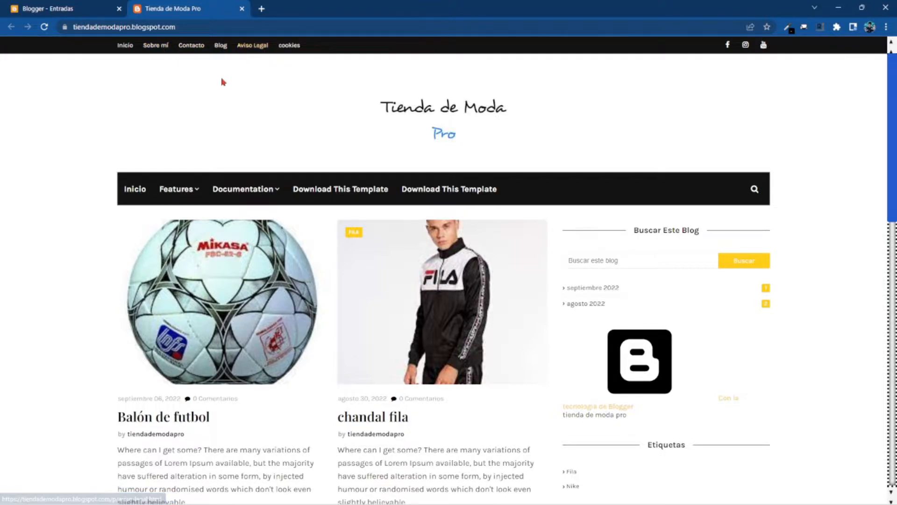
scroll(51, 468, "down", 1)
scroll(51, 467, "up", 1)
- Open the blog's Diseño layout in Blogger and examine the links configured in the Main Menu link list
left_click(91, 4)
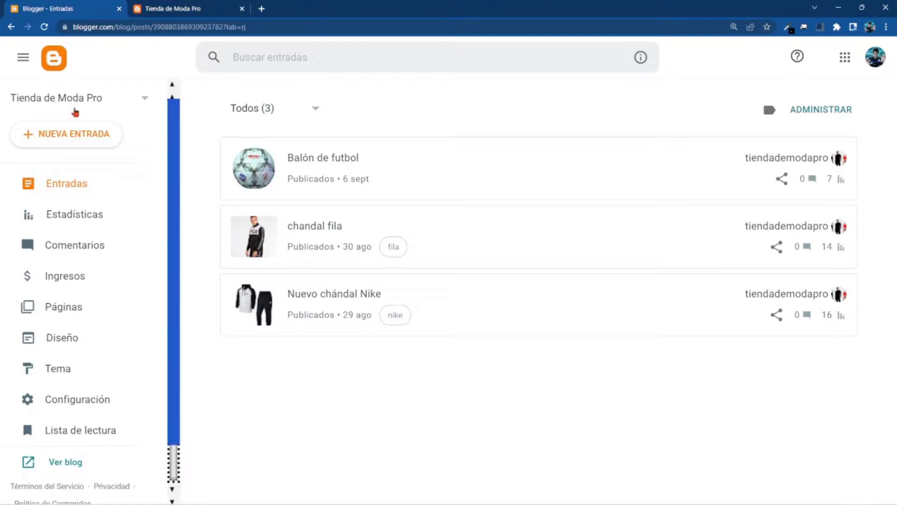
left_click(69, 343)
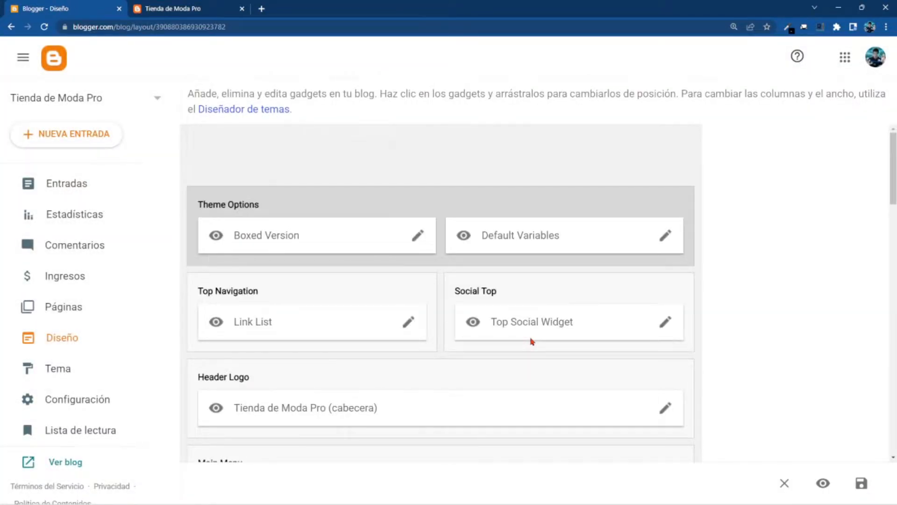
scroll(463, 297, "down", 2)
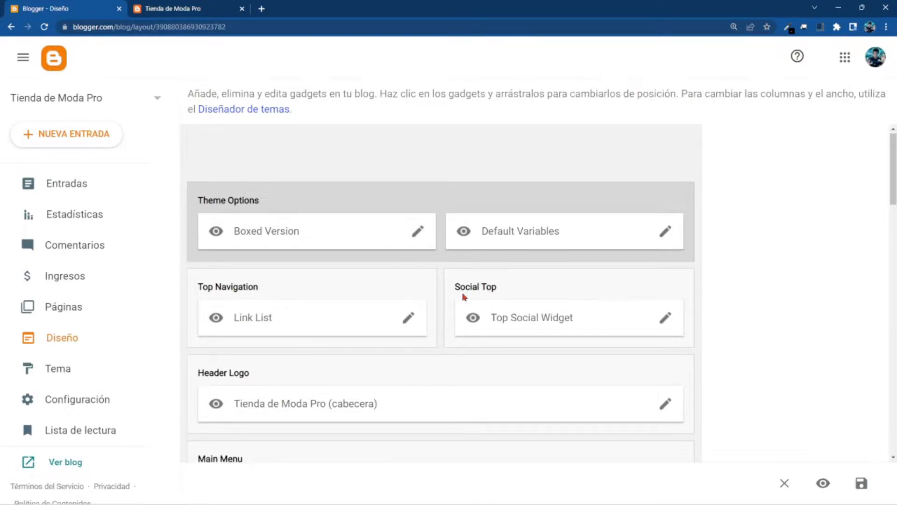
scroll(456, 297, "down", 3)
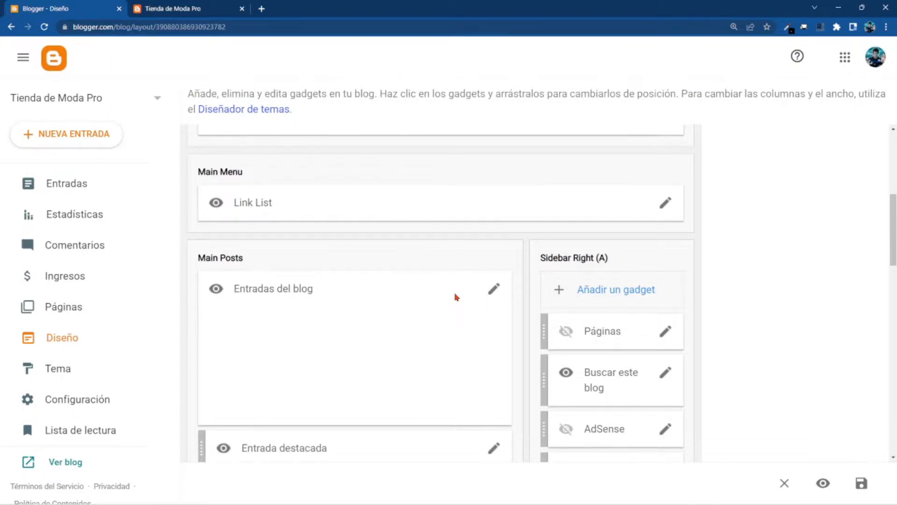
scroll(457, 297, "down", 2)
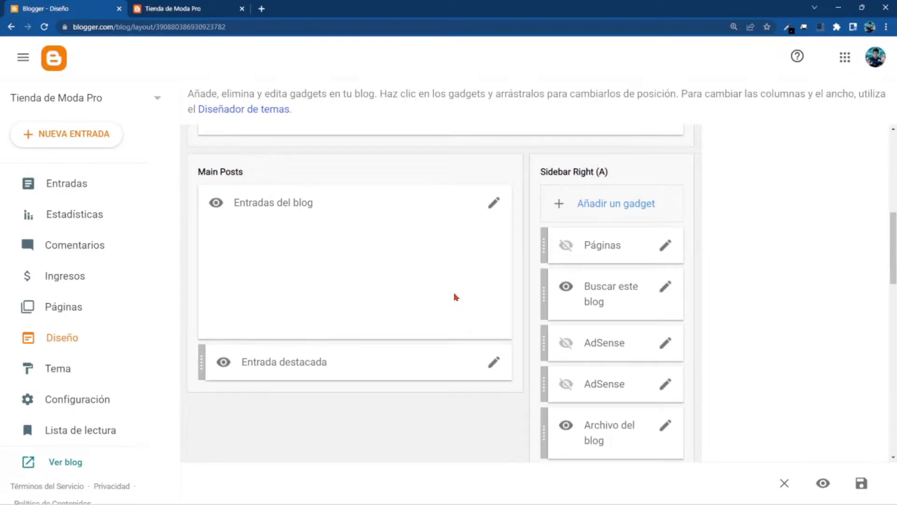
scroll(456, 296, "up", 2)
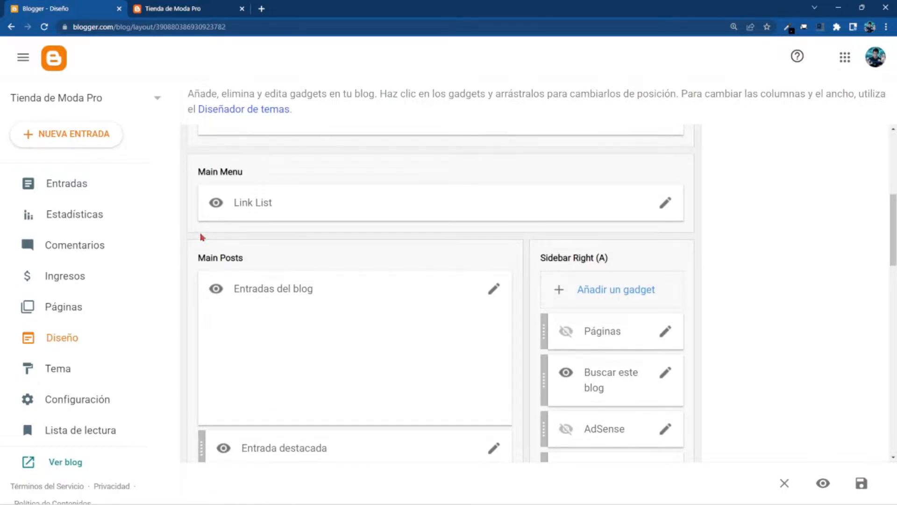
left_click(659, 208)
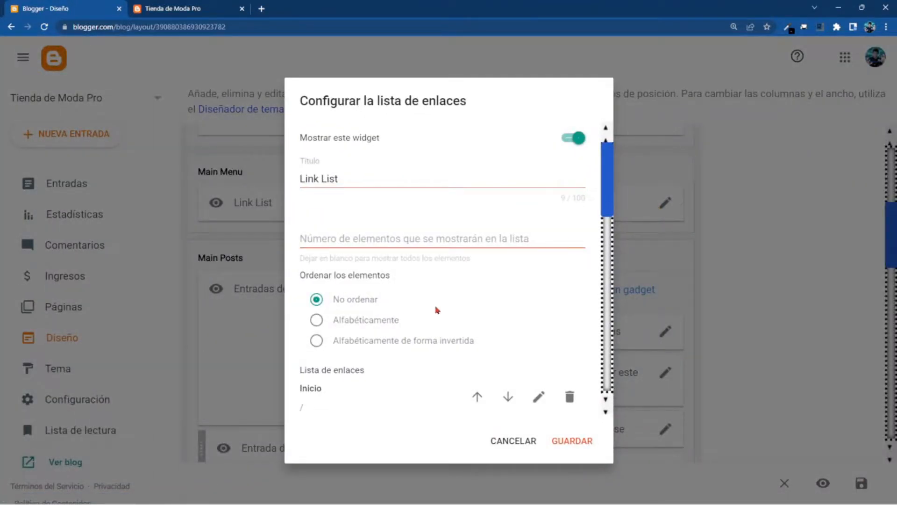
scroll(471, 293, "down", 4)
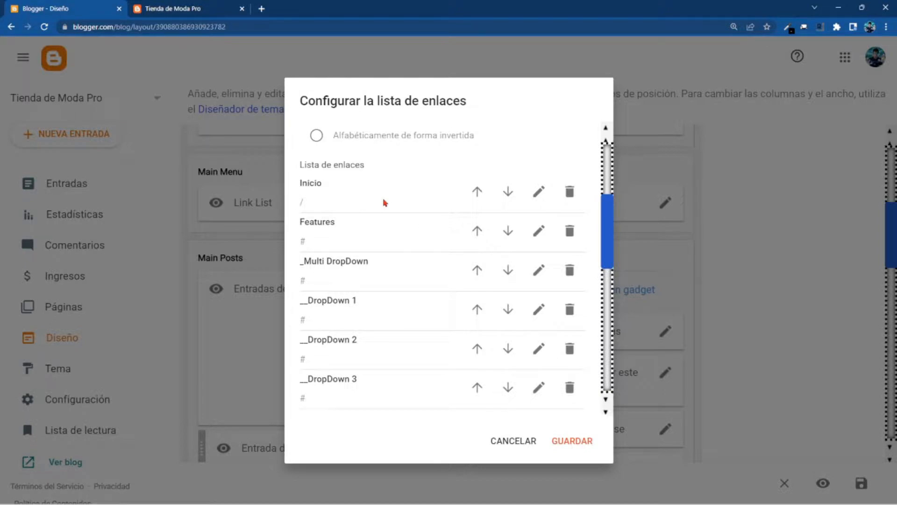
scroll(385, 203, "down", 1)
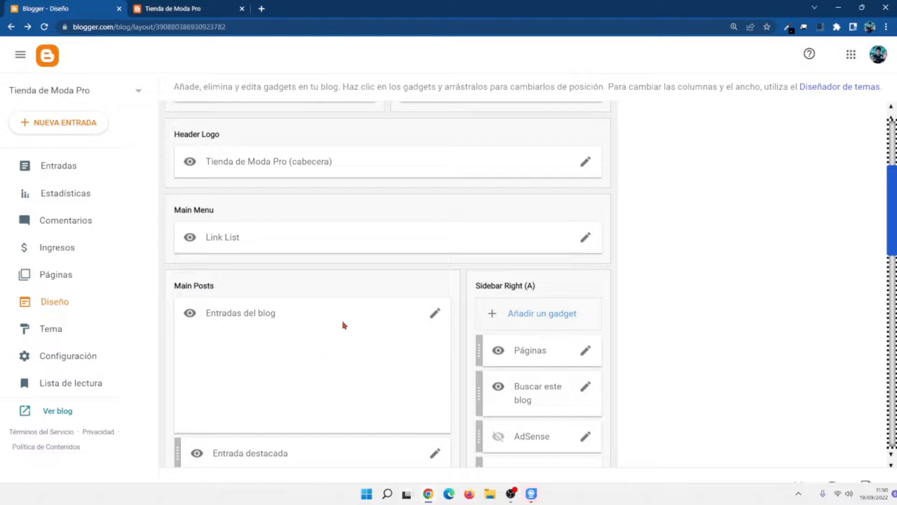
- Compare the header and menu sections of the Blogger layout with the published blog
scroll(386, 274, "up", 4)
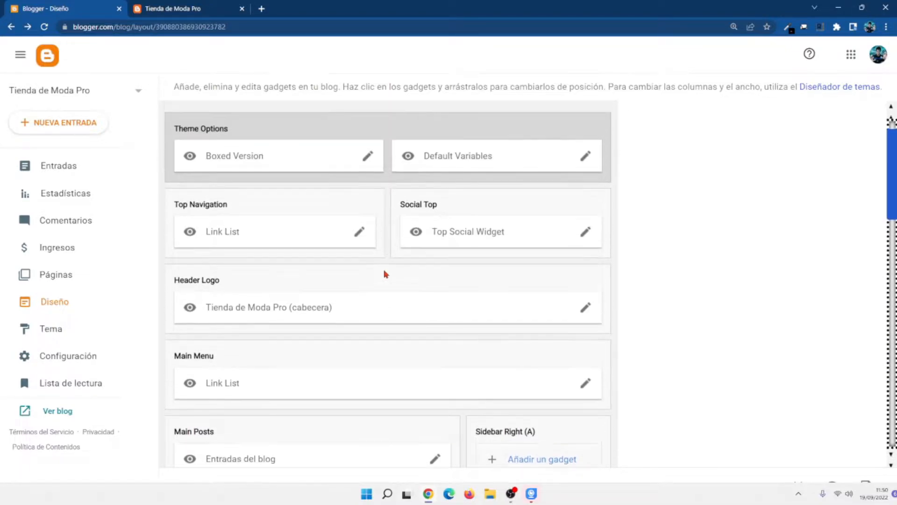
scroll(352, 335, "down", 2)
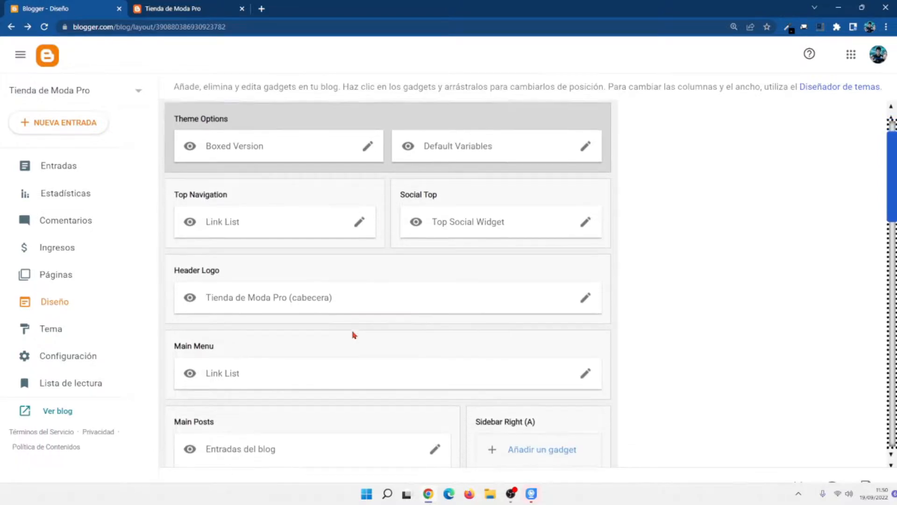
left_click(175, 6)
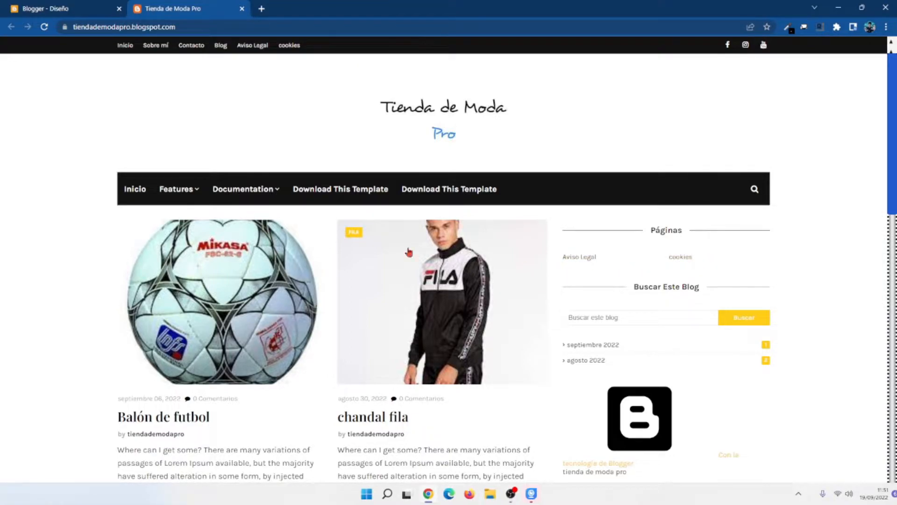
left_click(59, 6)
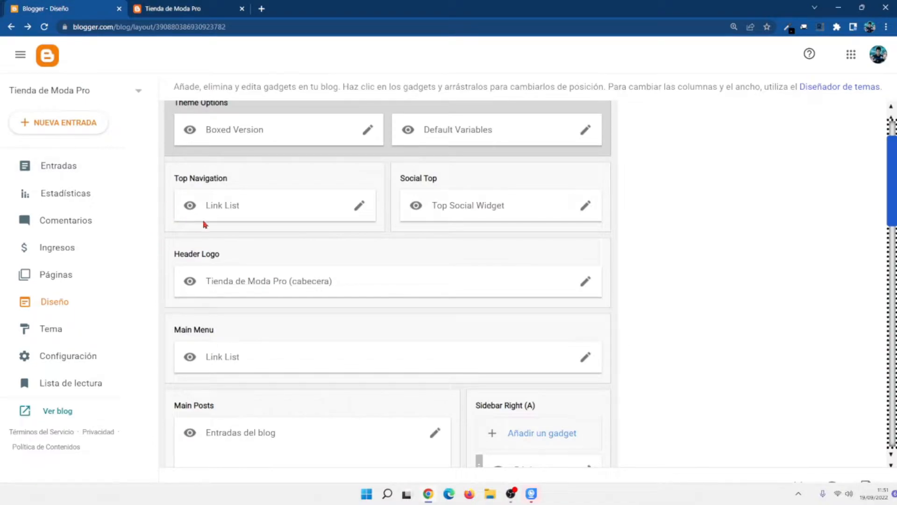
- Examine the entries of the Top Navigation link list, close it without saving, and check those links on the published blog
left_click(360, 205)
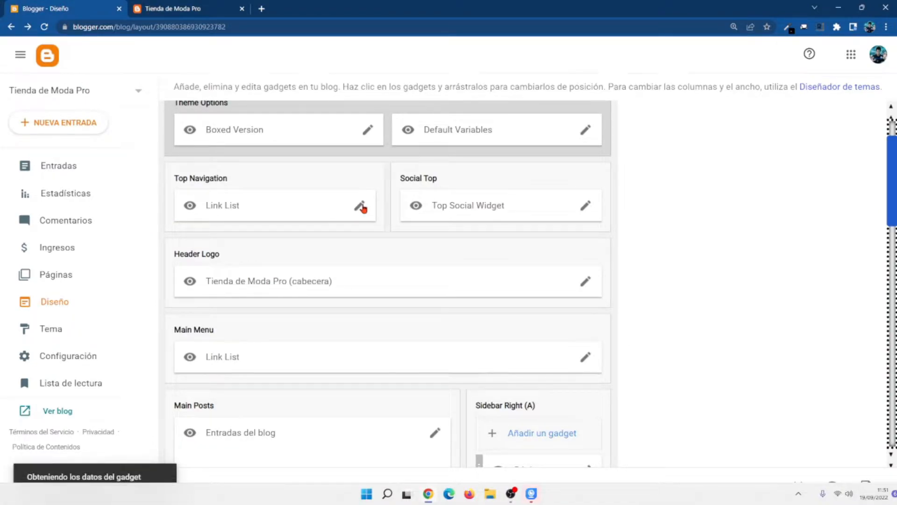
scroll(470, 281, "down", 3)
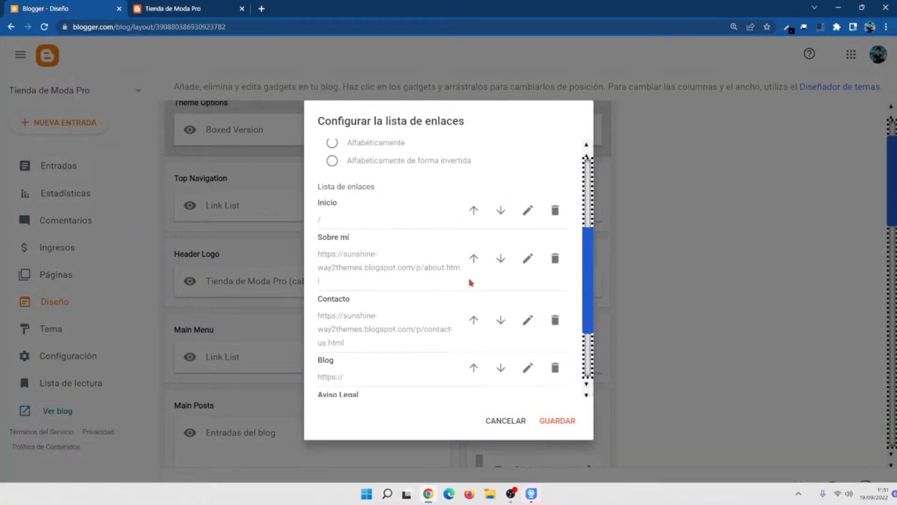
scroll(427, 230, "up", 1)
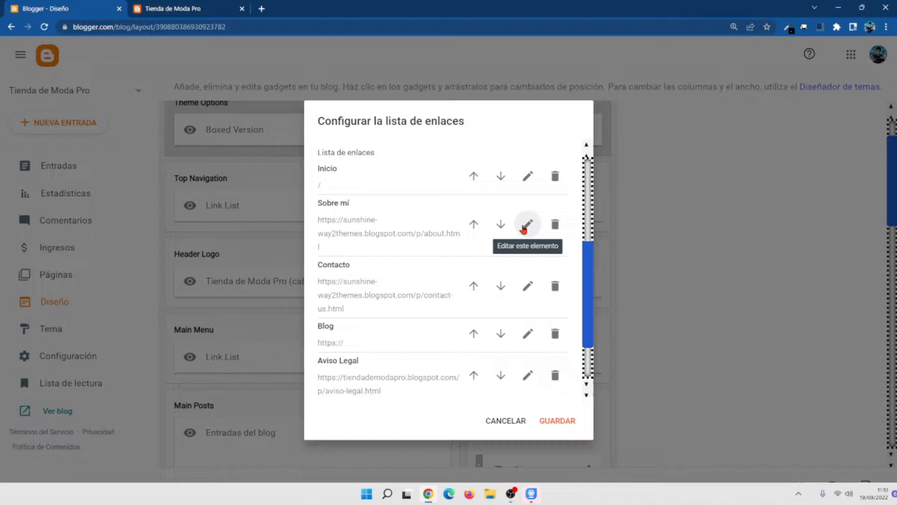
scroll(473, 253, "down", 1)
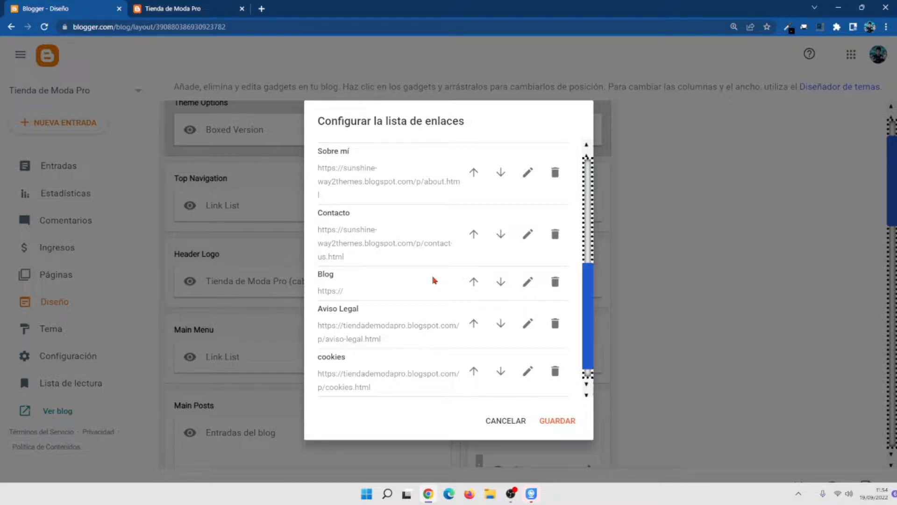
scroll(433, 242, "up", 5)
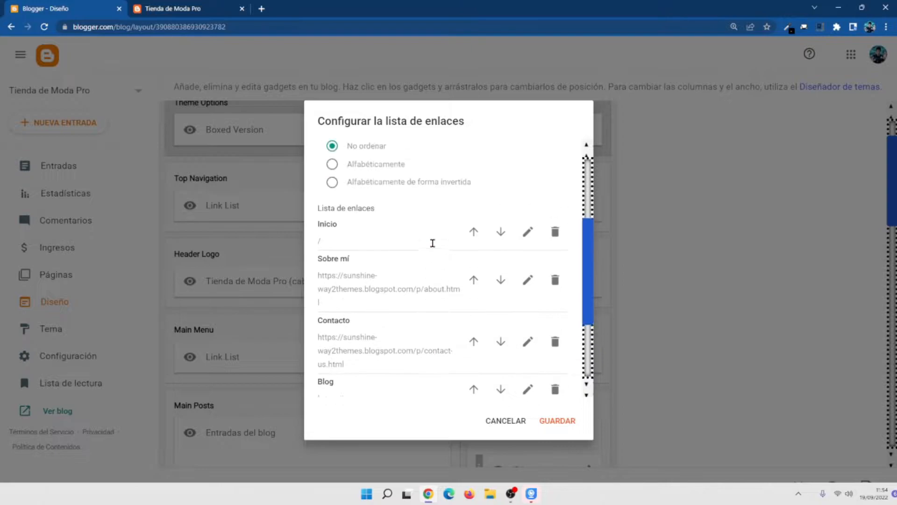
scroll(385, 313, "down", 5)
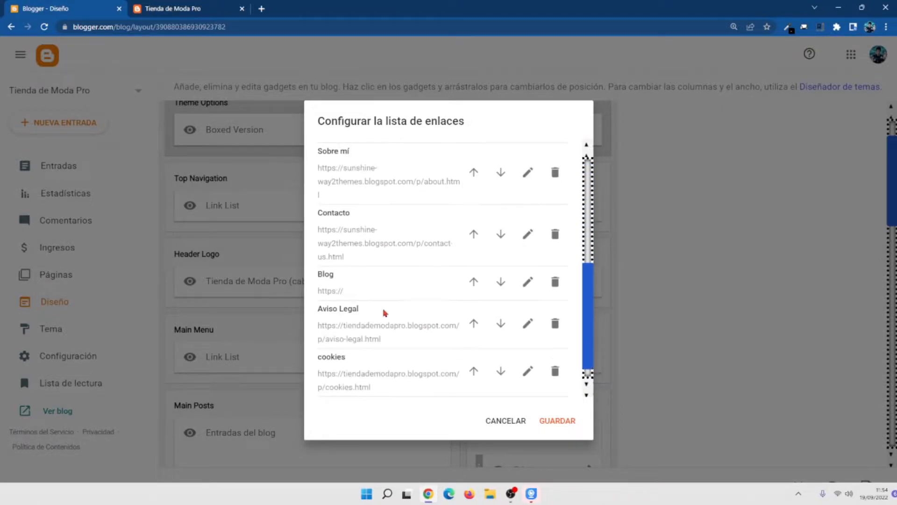
left_click(509, 422)
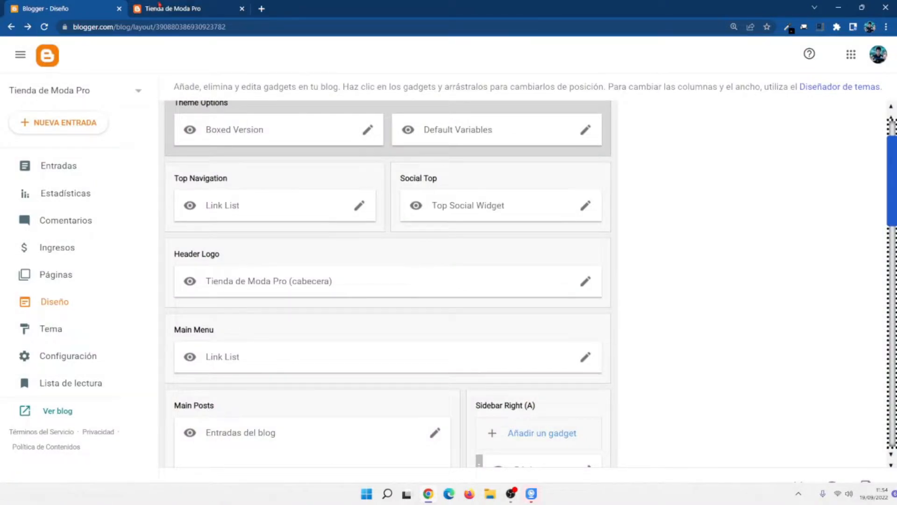
left_click(160, 5)
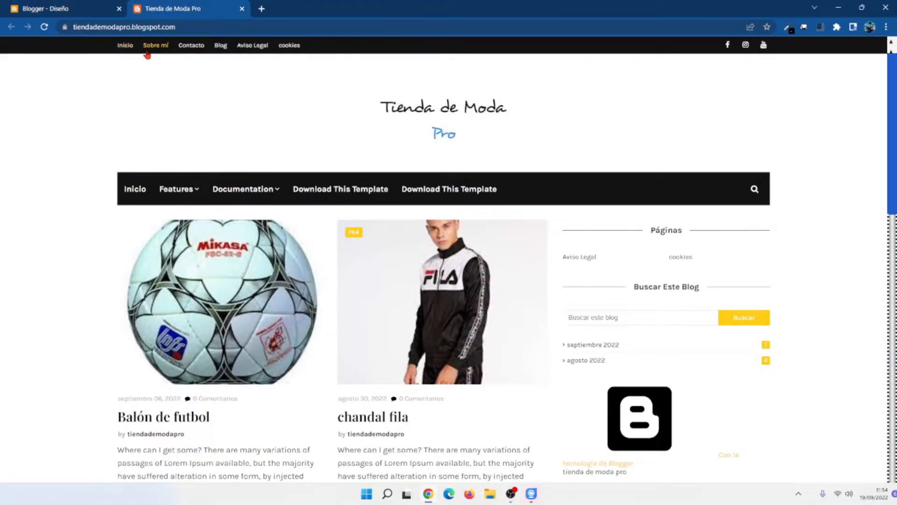
left_click(83, 8)
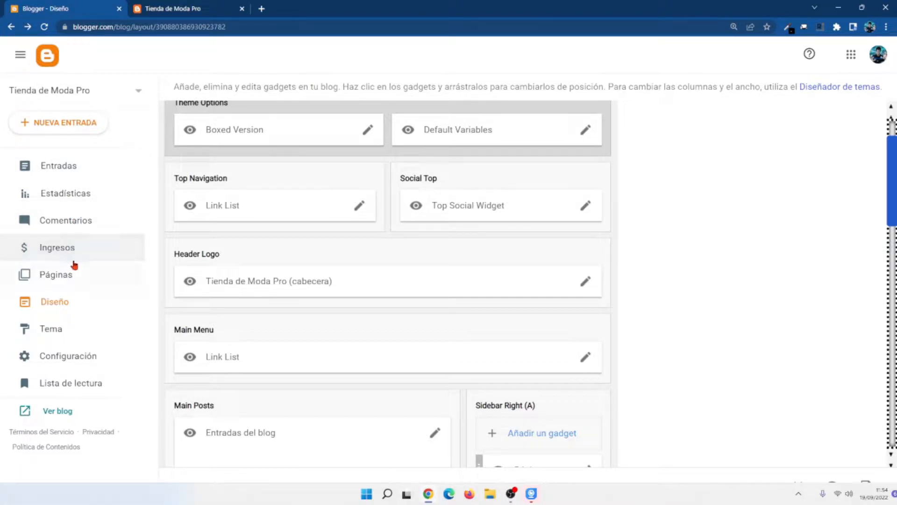
- Create a new blog page titled "Sobre mí" and publish it
left_click(67, 277)
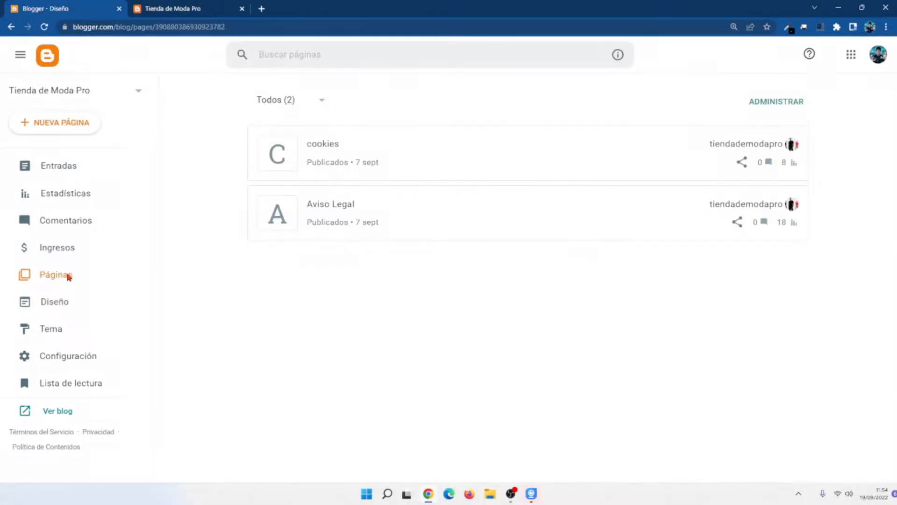
left_click(64, 122)
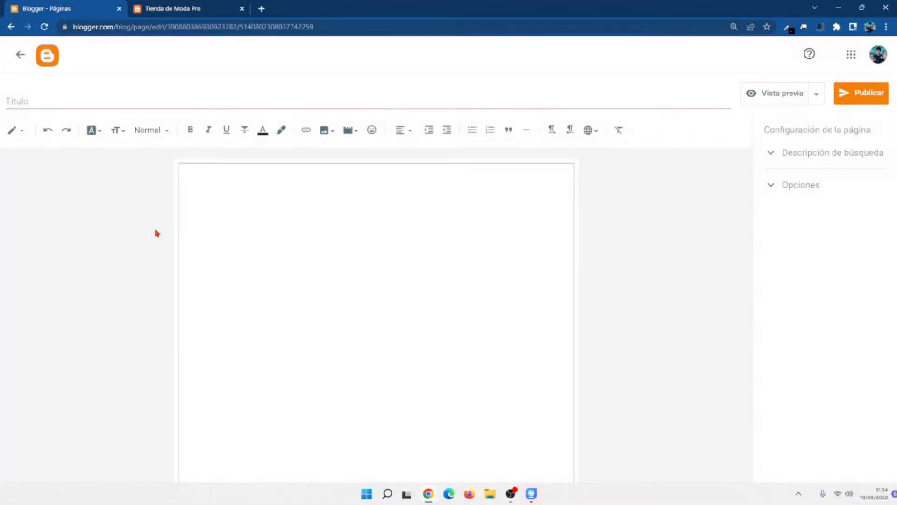
left_click(42, 101)
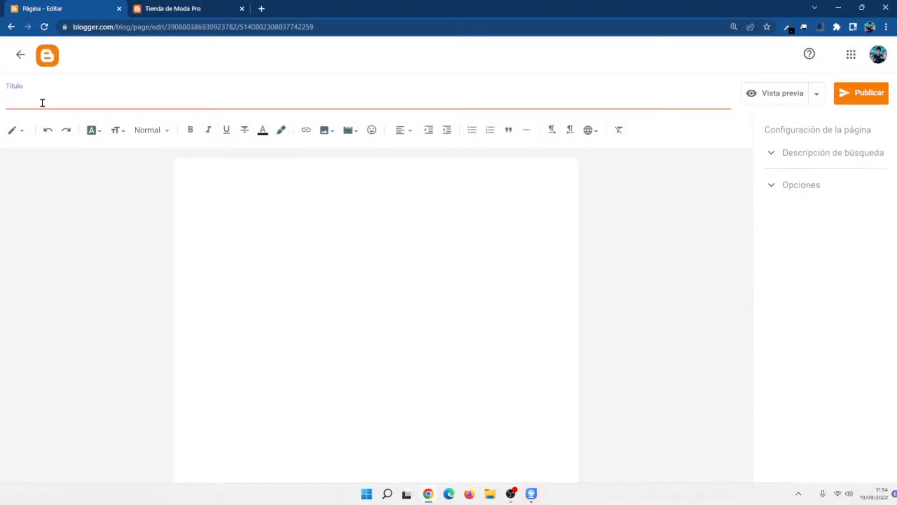
type("S")
type("obre mi")
left_click(871, 95)
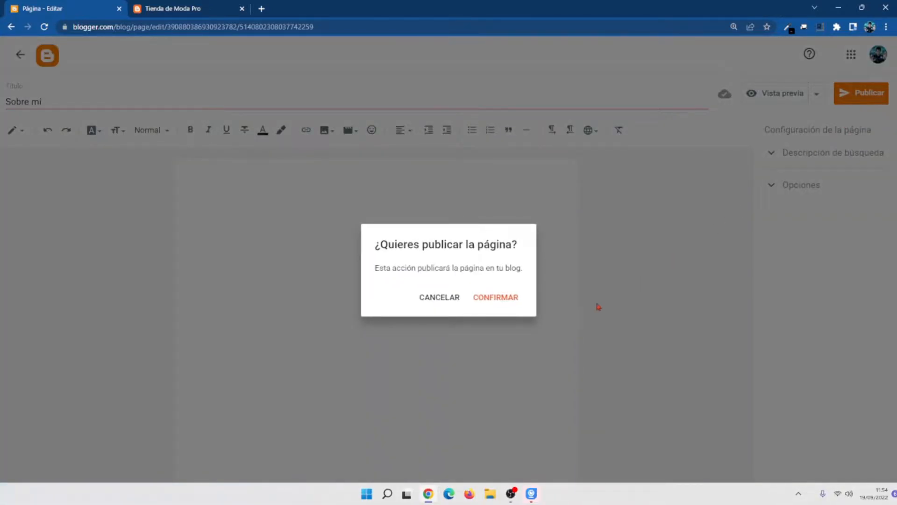
left_click(494, 300)
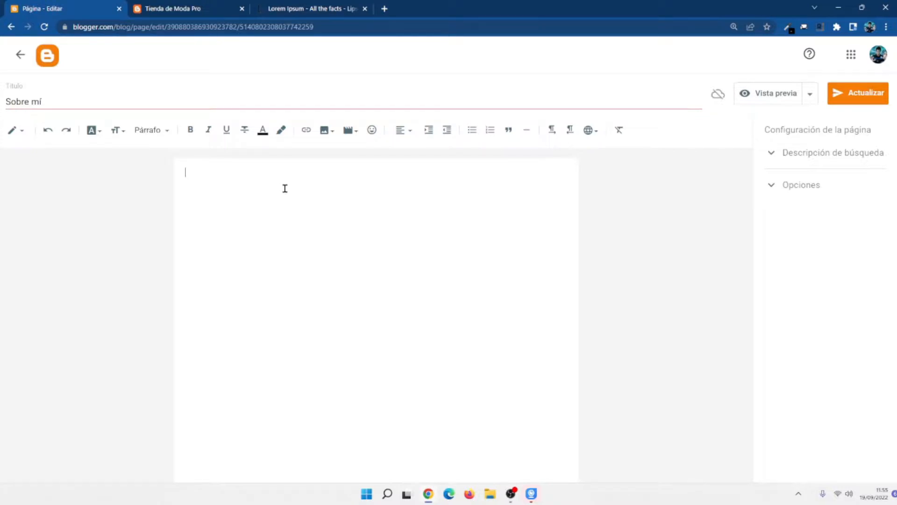
- Fill the page body with the "¿Qué es Lorem Ipsum?" passage twice and add a "sobre mí" line above it
type("¿Qué es Lorem Ipsum? Lorem Ipsum es simplemente el texto de relleno de las imprentas y archivos de texto. Lorem Ipsum ha sido el texto de relleno estándar de las industrias desde el año 1500, cuando un impresor (N. del T. persona que se dedica a la imprenta) desconocido usó una galería de textos y los mezcló de tal manera que logró hacer un libro de textos especimen. No sólo sobrevivió 500 años, sino que tambien ingresó como texto de relleno en documentos electrónicos, quedando esencialmente igual al original. Fue popularizado en los 60s con la creación de las hojas \"Letraset\", las cuales contenian pasajes de Lorem Ipsum, y más recientemente con software de autoedición, como por ejemplo Aldus PageMaker, el cual incluye versiones de Lorem Ipsum.")
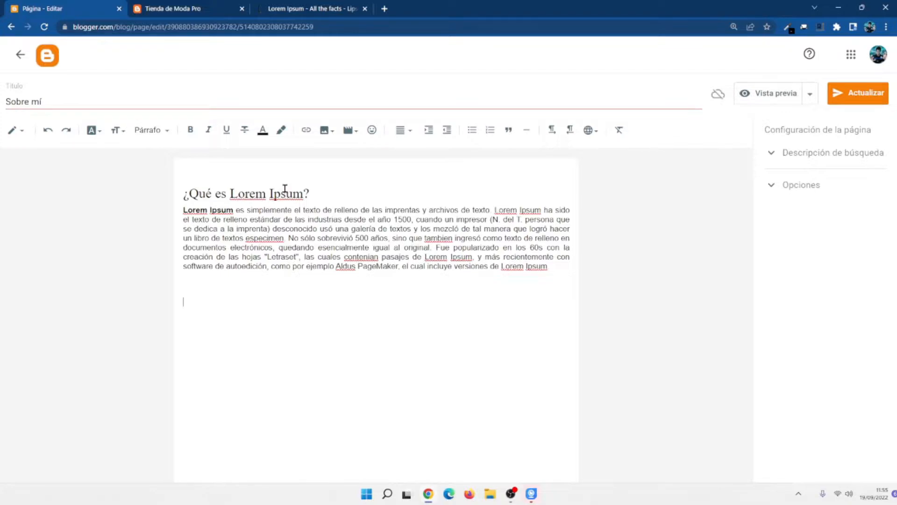
type("¿Qué es Lorem Ipsum? Lorem Ipsum es simplemente el texto de relleno de las imprentas y archivos de texto. Lorem Ipsum ha sido el texto de relleno estándar de las industrias desde el año 1500, cuando un impresor (N. del T. persona que se dedica a la imprenta) desconocido usó una galería de textos y los mezcló de tal manera que logró hacer un libro de textos especimen. No sólo sobrevivió 500 años, sino que tambien ingresó como texto de relleno en documentos electrónicos, quedando esencialmente igual al original. Fue popularizado en los 60s con la creación de las hojas \"Letraset\", las cuales contenian pasajes de Lorem Ipsum, y más recientemente con software de autoedición, como por ejemplo Aldus PageMaker, el cual incluye versiones de Lorem Ipsum.")
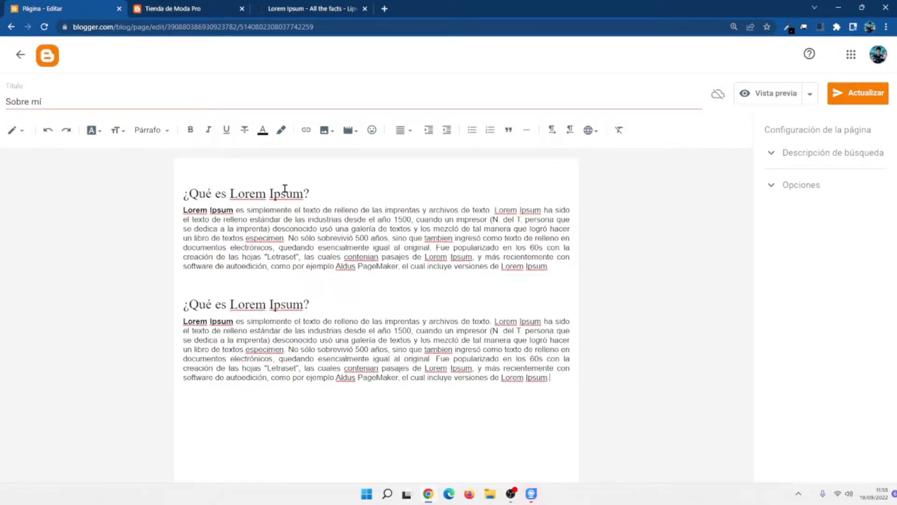
left_click(185, 193)
key("Return")
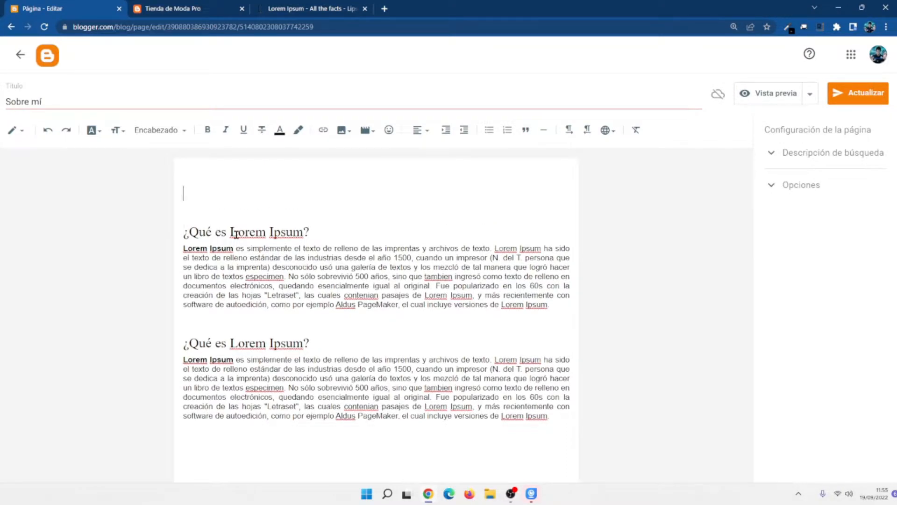
type("sobre mí")
- Centre the "sobre mí" line and set its paragraph style to Encabezado principal
triple_click(201, 194)
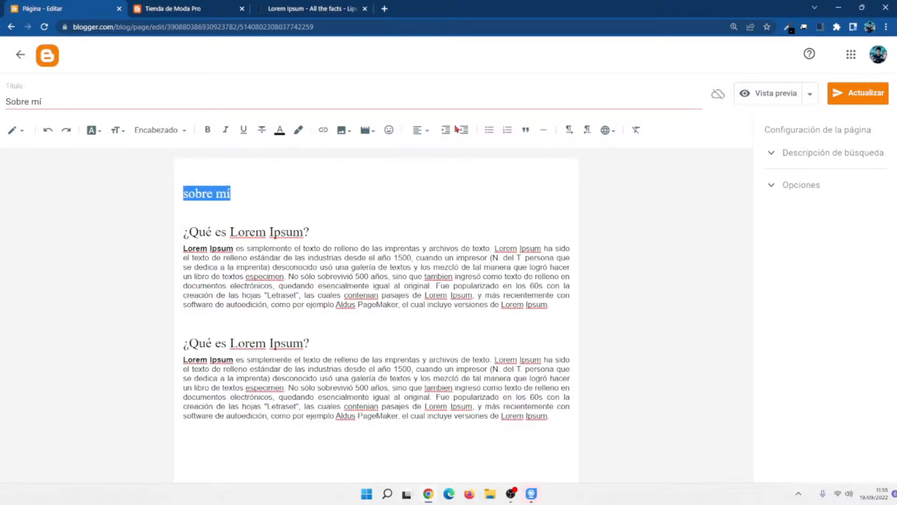
left_click(426, 131)
left_click(439, 161)
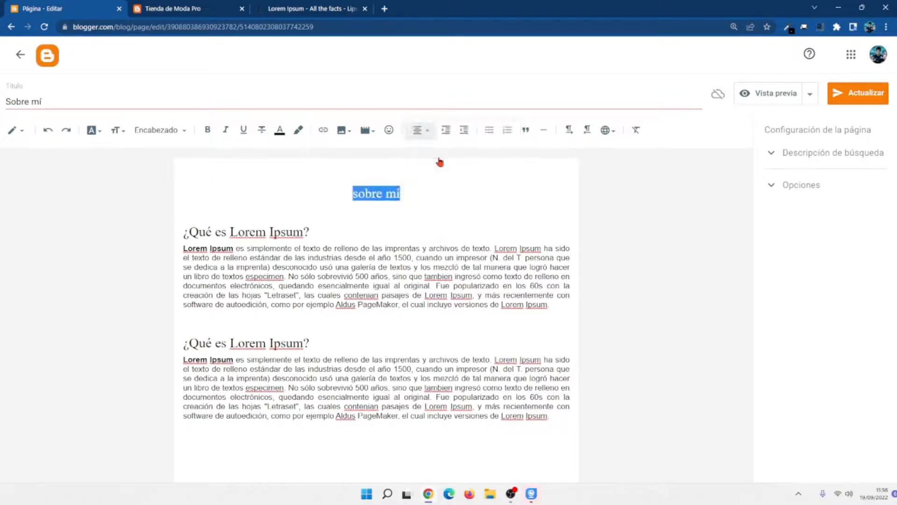
left_click(190, 133)
left_click(186, 151)
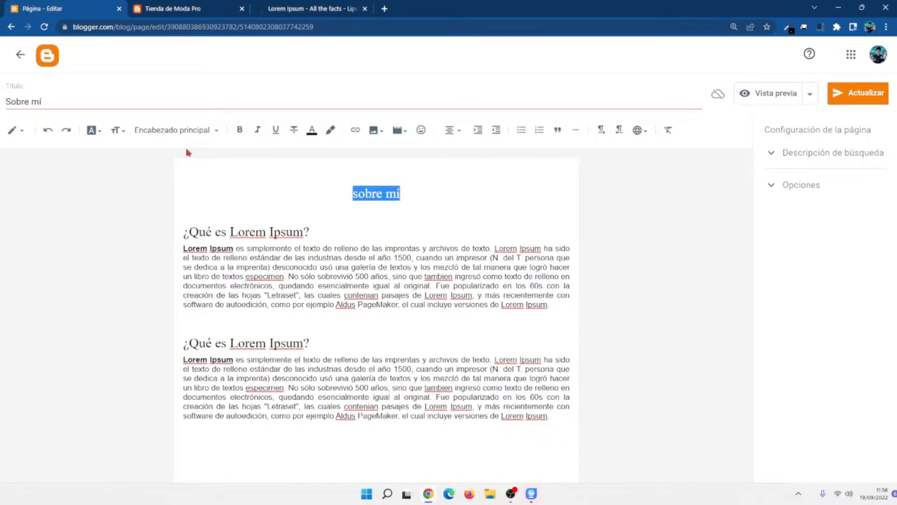
- Make the "sobre mí" heading bold, set its font size to La más grande, and update the page
left_click(240, 130)
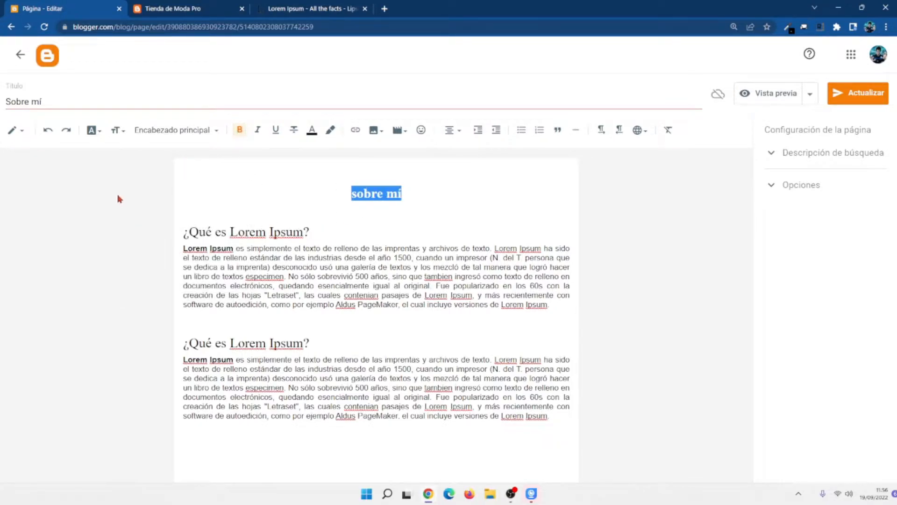
left_click(127, 131)
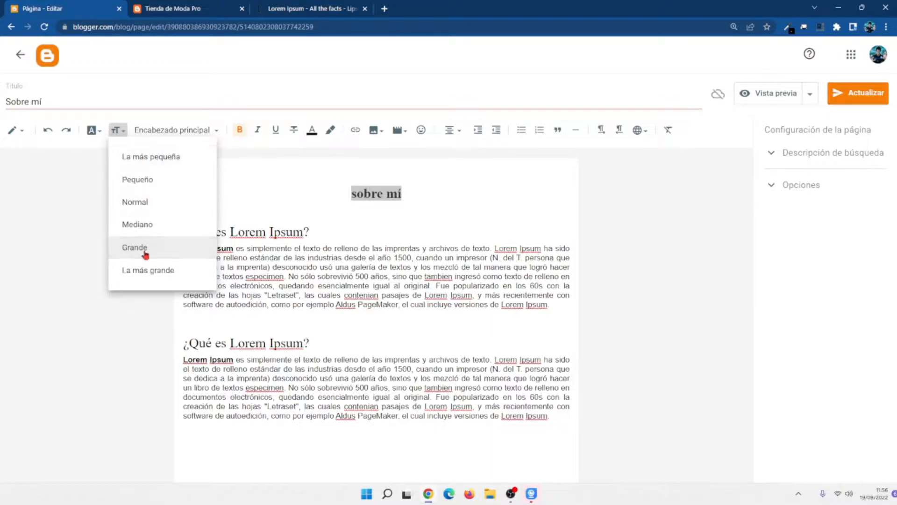
left_click(146, 271)
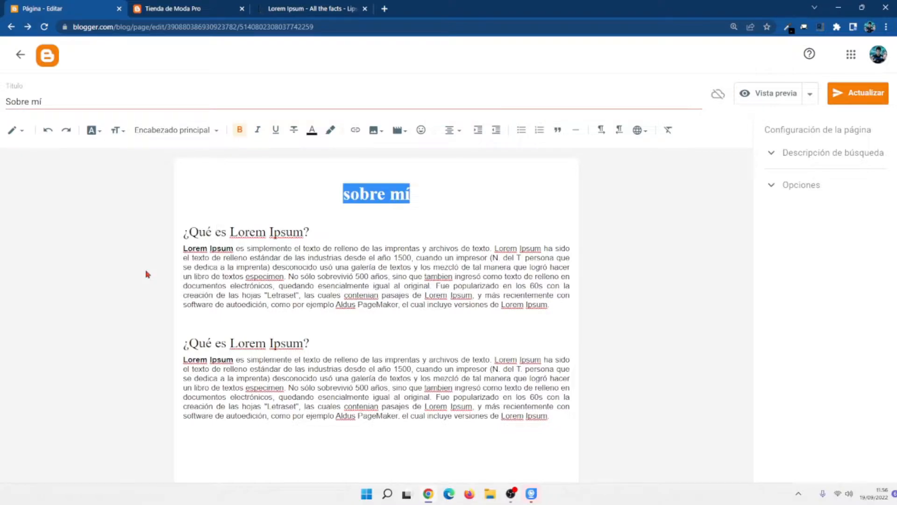
left_click(358, 341)
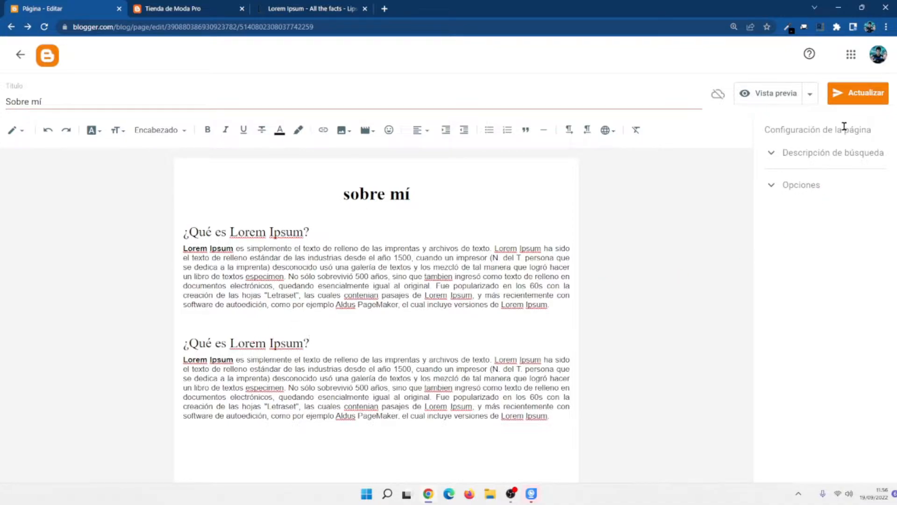
left_click(866, 97)
- Check the published blog, and examine the entries of the Top Navigation link list in the layout without saving anything
left_click(215, 9)
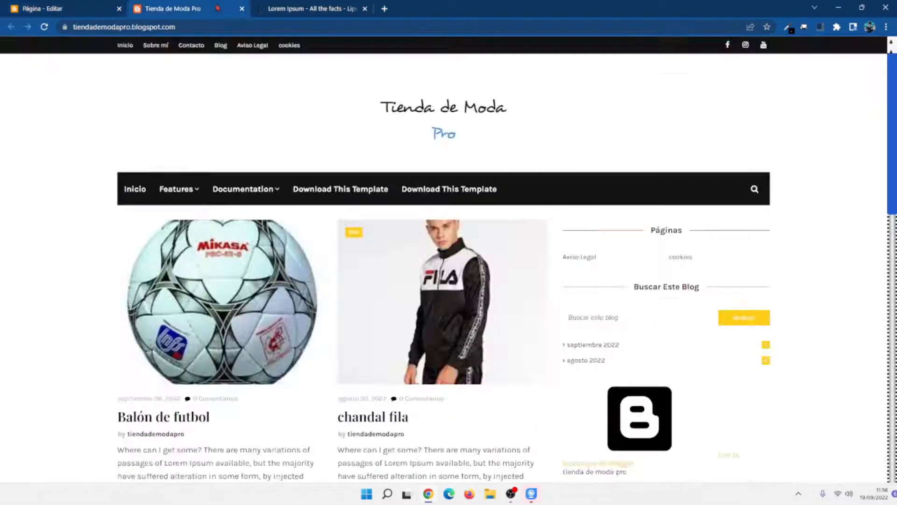
left_click(65, 6)
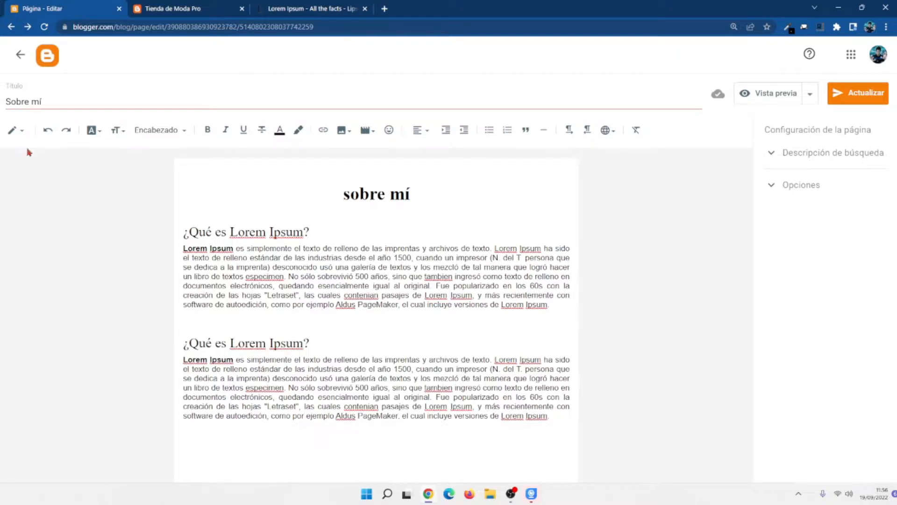
left_click(47, 55)
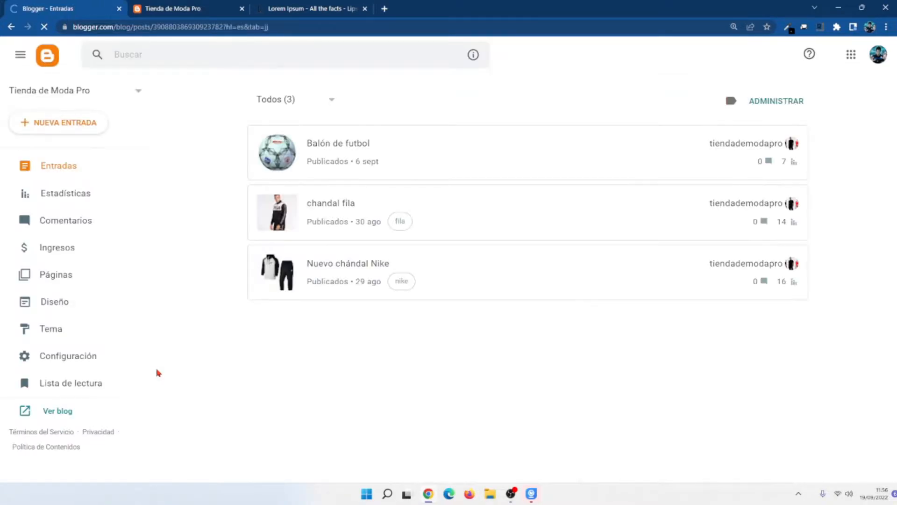
left_click(64, 304)
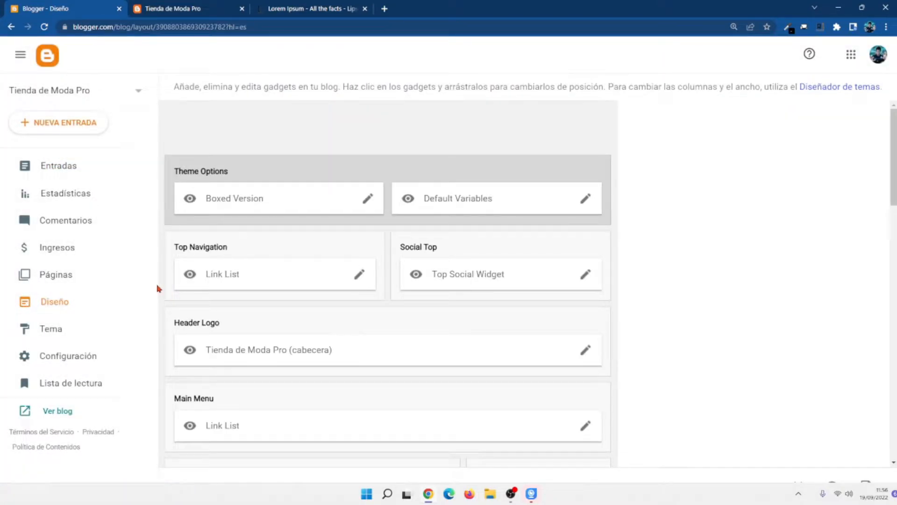
scroll(323, 277, "down", 1)
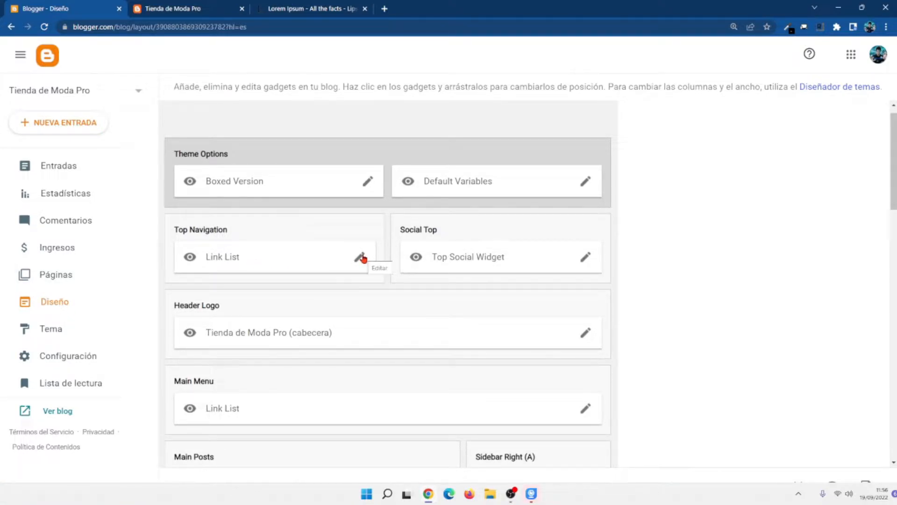
left_click(363, 258)
scroll(461, 288, "down", 1)
scroll(461, 289, "down", 2)
scroll(461, 289, "up", 1)
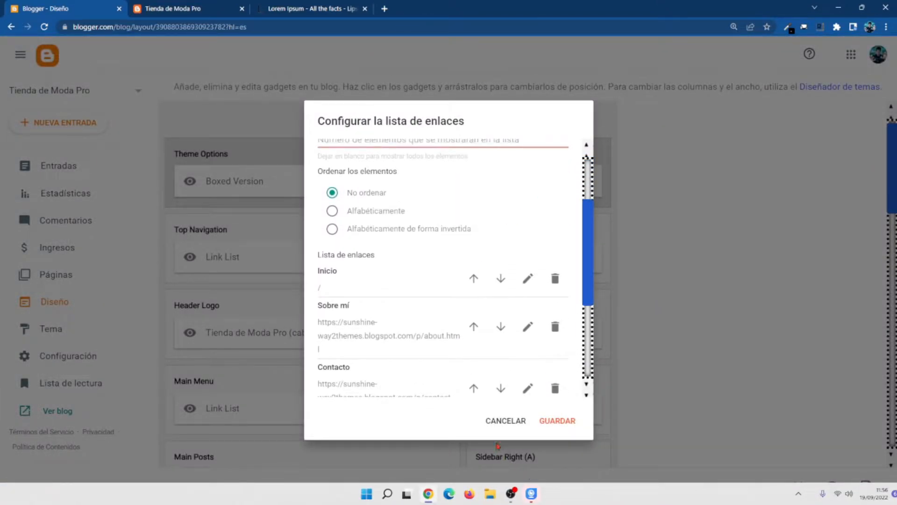
left_click(494, 421)
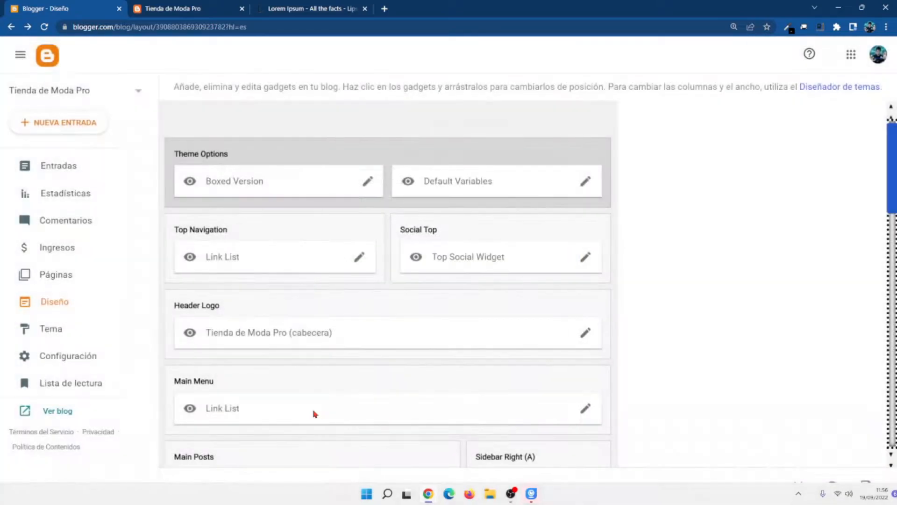
- Review the saved "Sobre mí" page from the blog's page list and return to the dashboard
left_click(66, 278)
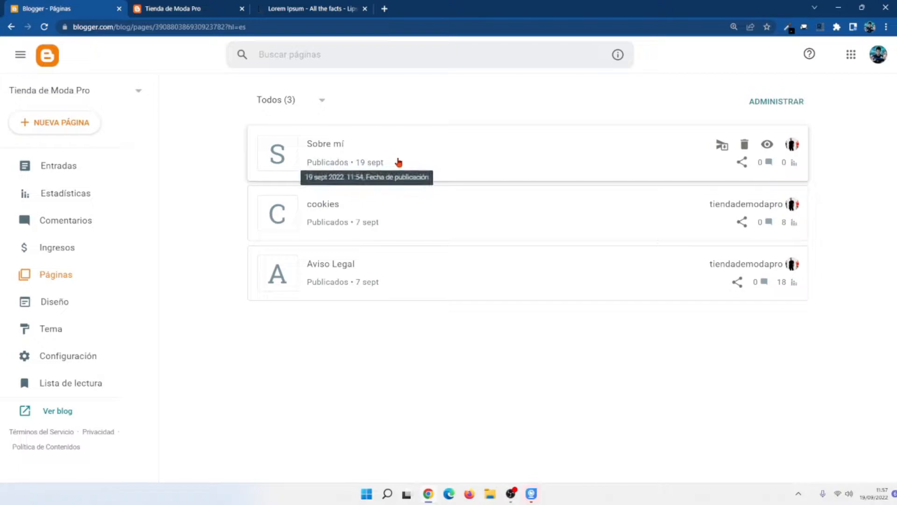
left_click(652, 155)
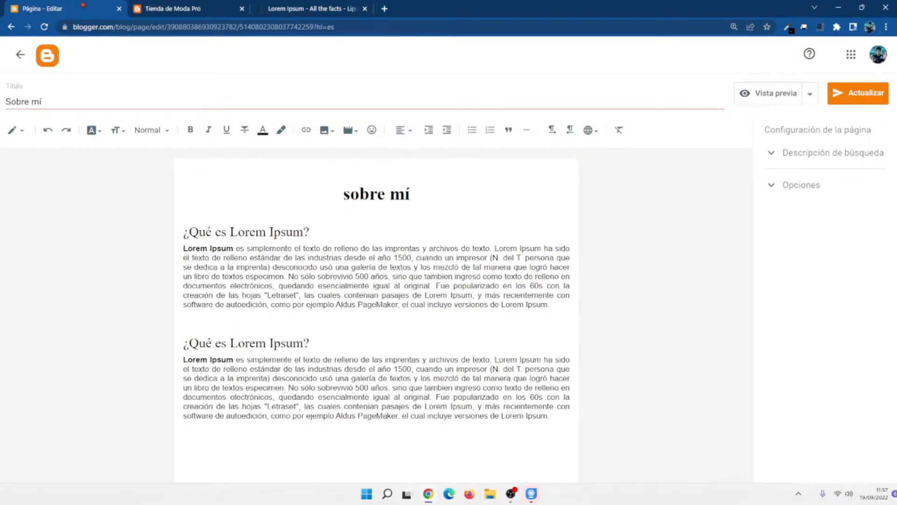
left_click(45, 57)
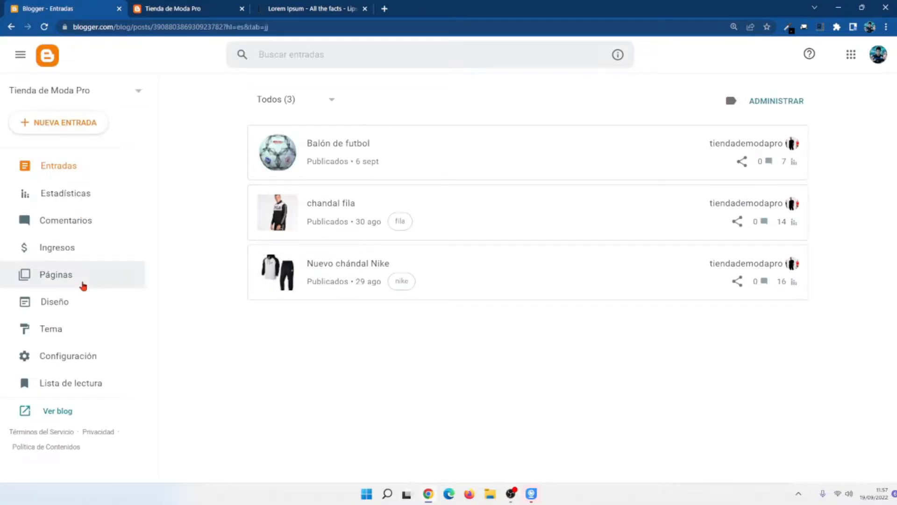
- Start a new element in the sidebar's Páginas gadget, name it "Sobre mí", and choose the matching suggested page
left_click(66, 299)
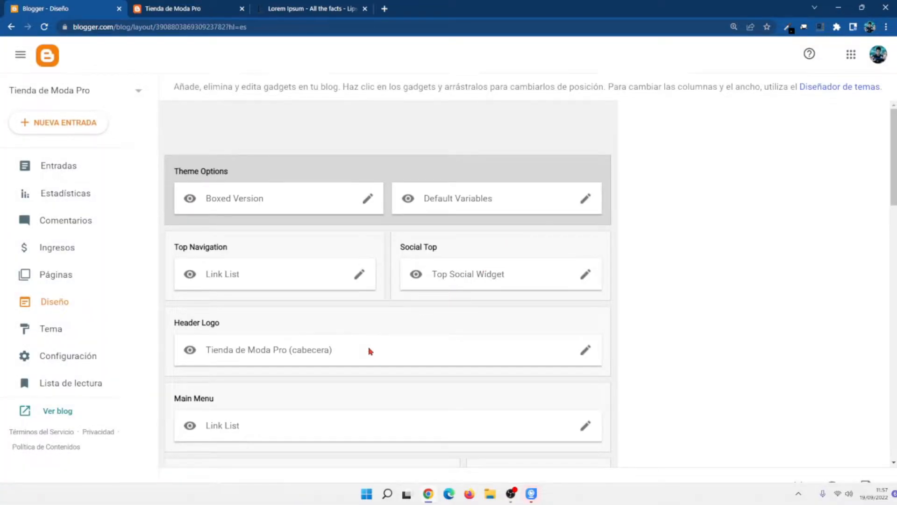
scroll(374, 348, "down", 4)
scroll(564, 352, "down", 1)
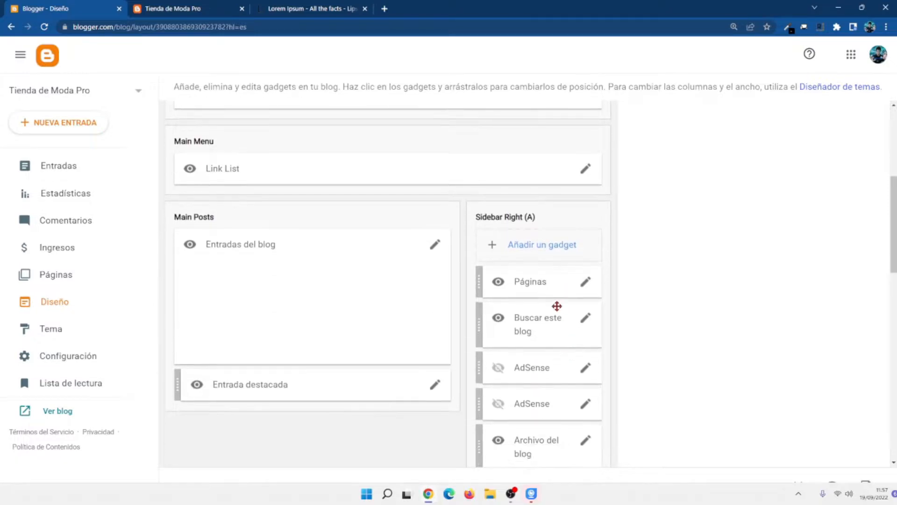
left_click(587, 285)
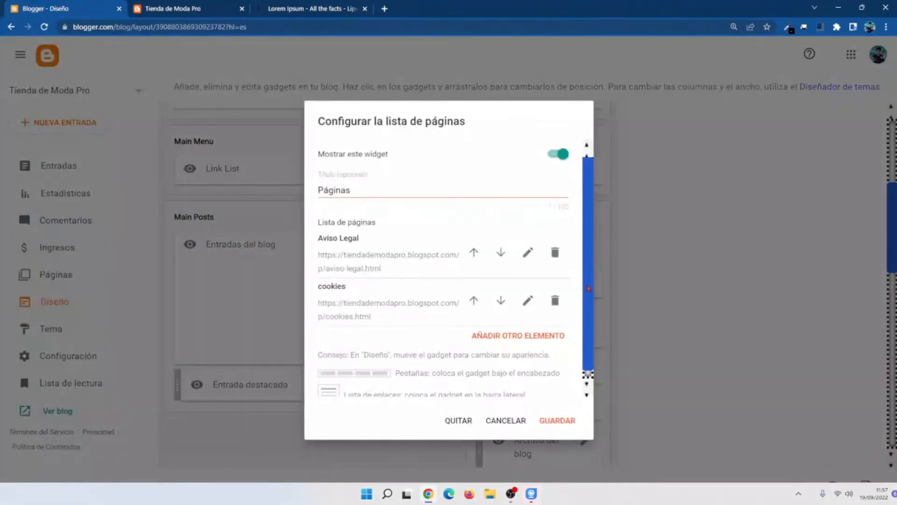
scroll(392, 305, "down", 1)
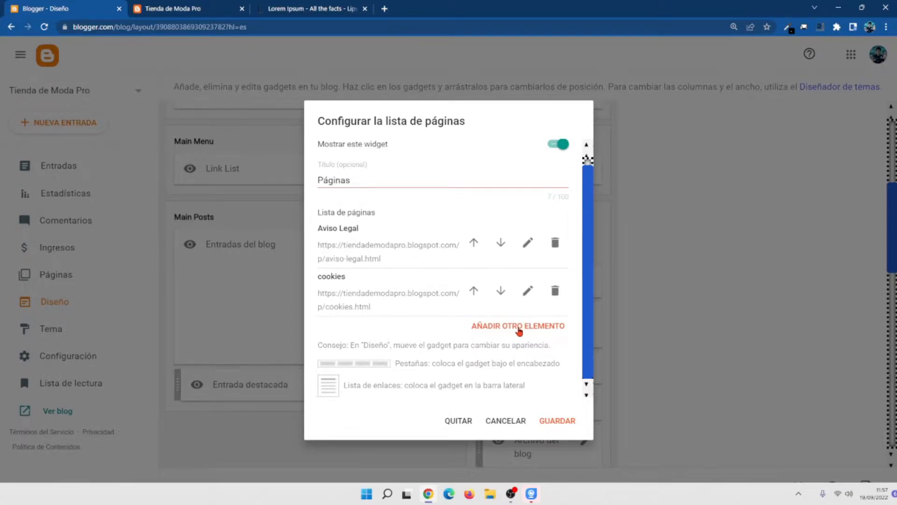
left_click(519, 328)
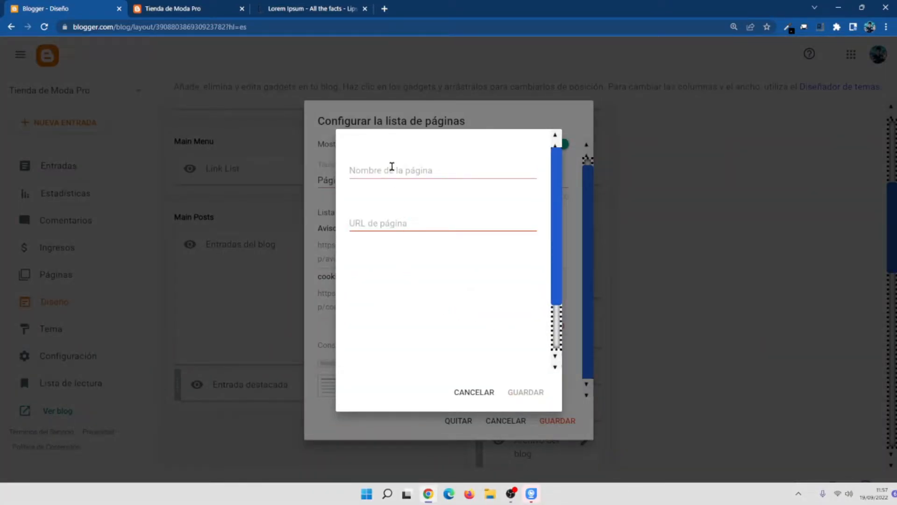
left_click(392, 167)
type("S")
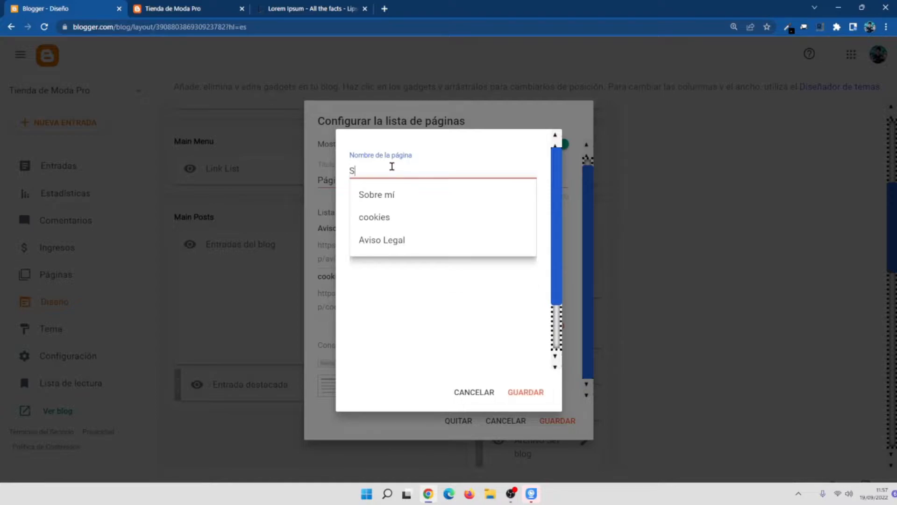
type("ob")
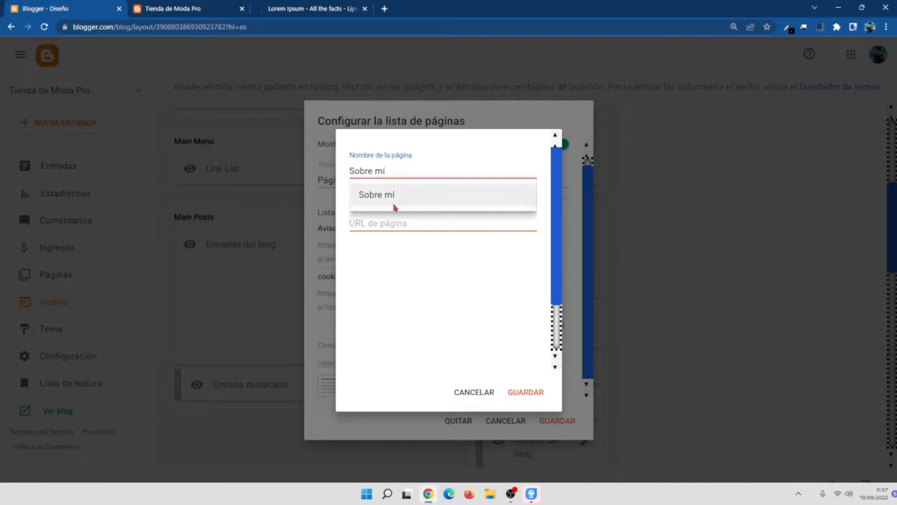
type("re mí")
left_click(395, 204)
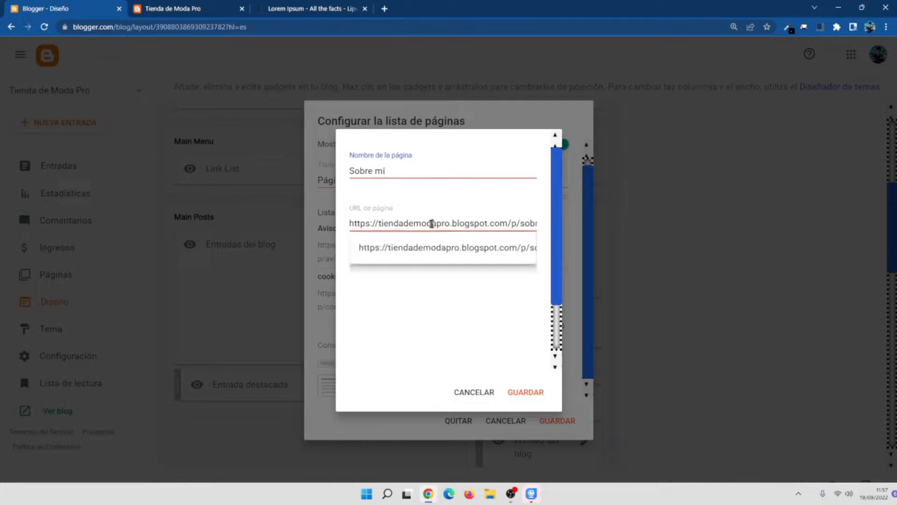
- Copy the page URL of the new "Sobre mí" element, and save both the element and the Páginas gadget
triple_click(431, 223)
right_click(431, 223)
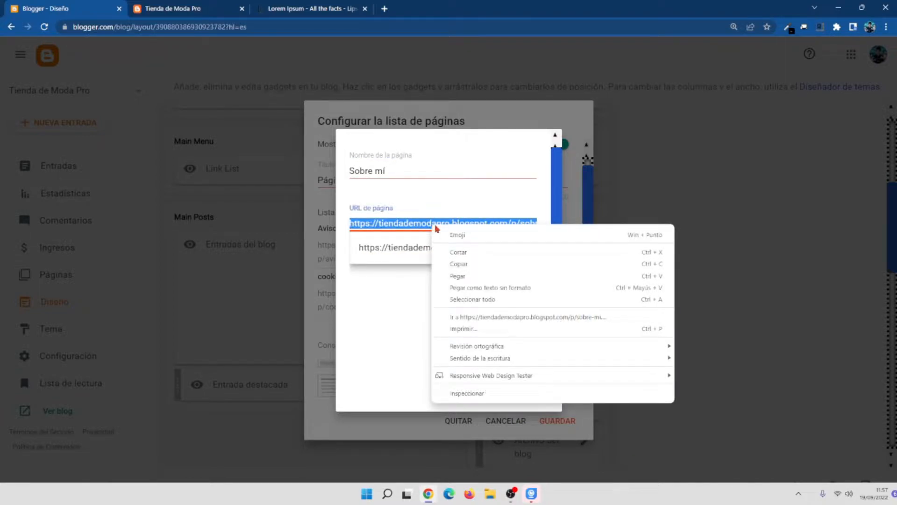
left_click(486, 269)
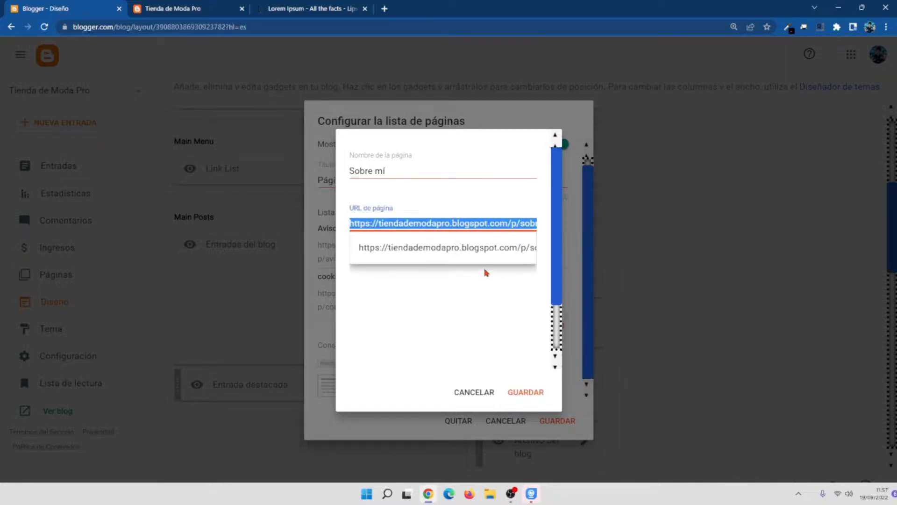
left_click(529, 392)
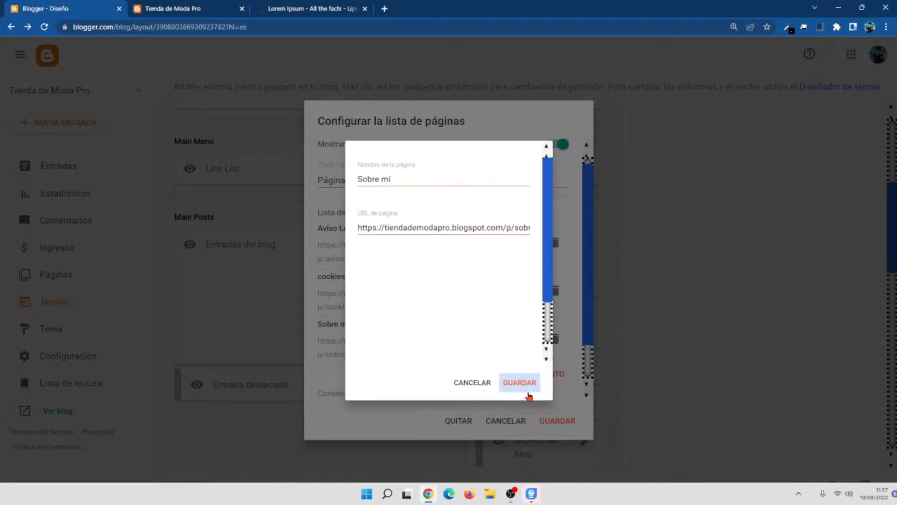
left_click(559, 420)
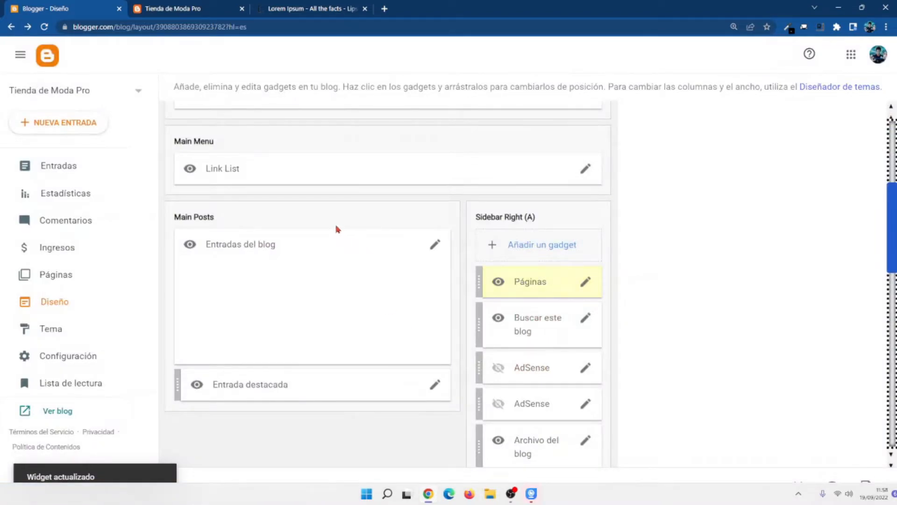
- In the Top Navigation link list, replace the "Sobre mí" entry's URL with the copied sobre-mi.html page address and save the entry and gadget
scroll(337, 229, "up", 2)
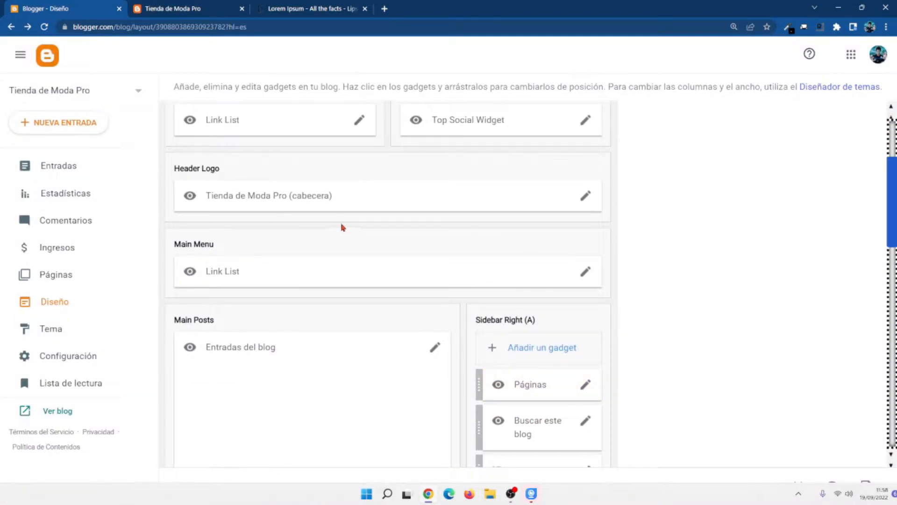
scroll(343, 227, "up", 2)
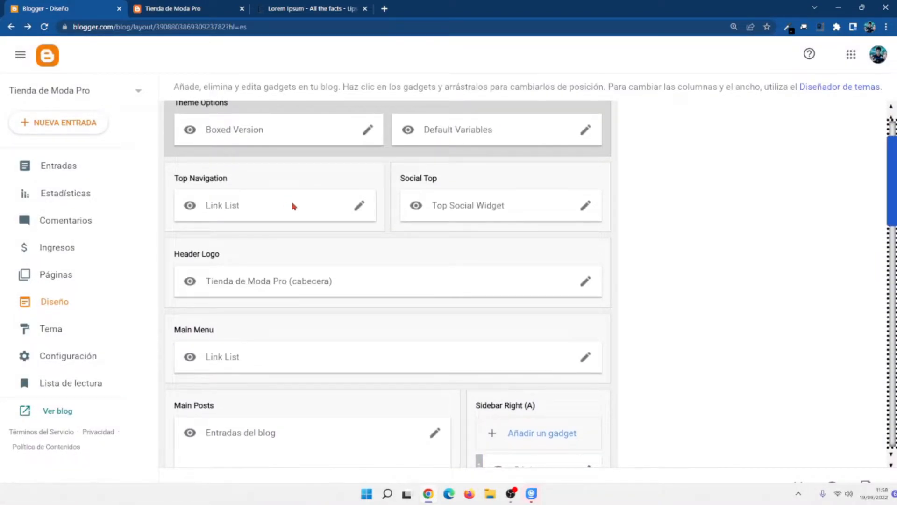
left_click(359, 206)
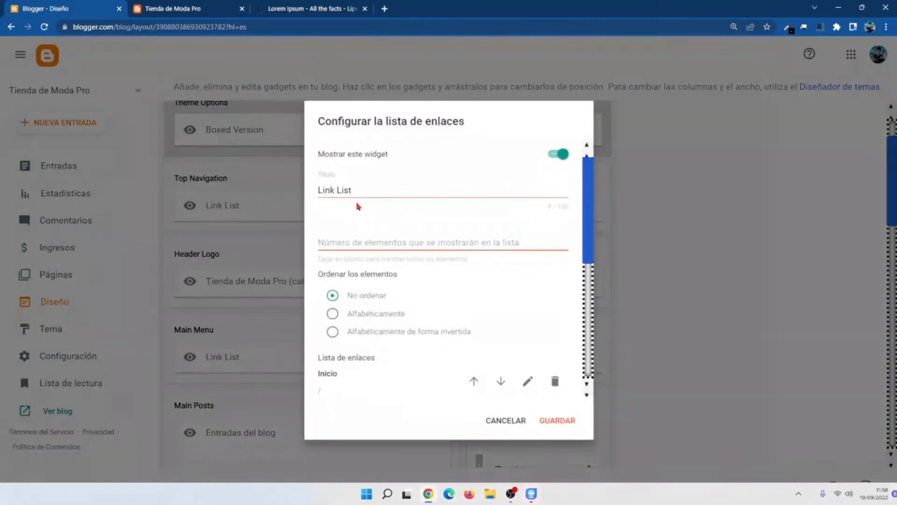
scroll(407, 267, "down", 5)
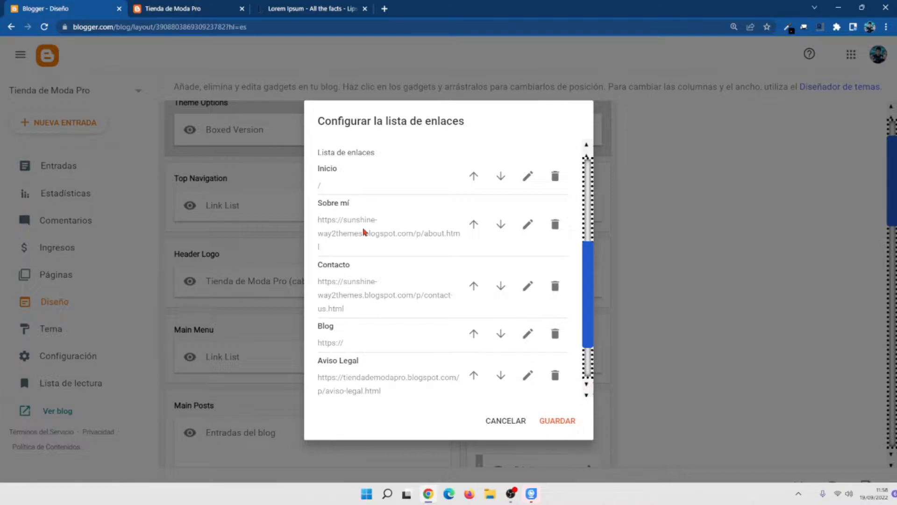
scroll(354, 224, "up", 1)
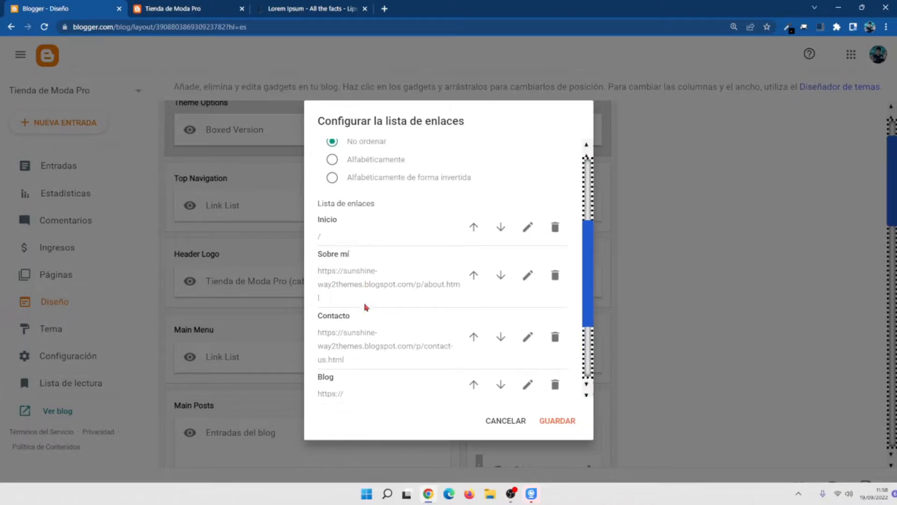
scroll(371, 280, "down", 1)
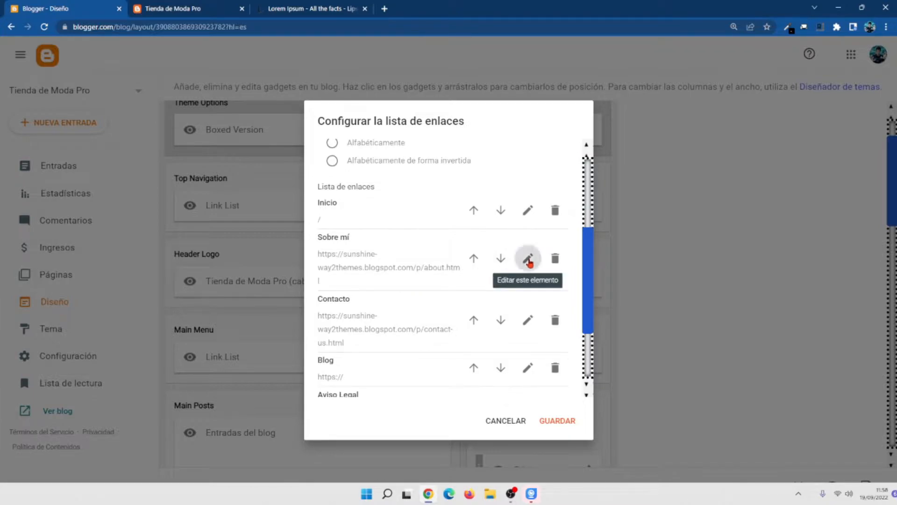
left_click(530, 260)
scroll(370, 331, "down", 1)
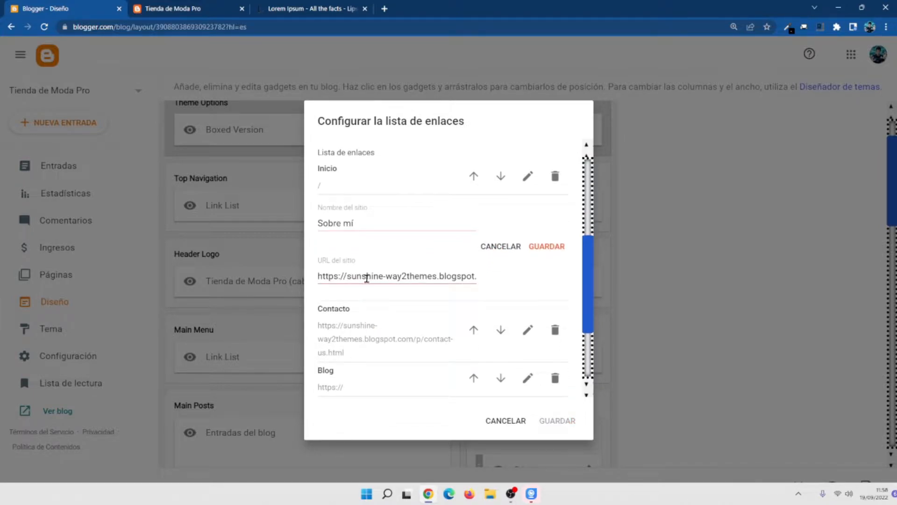
triple_click(367, 276)
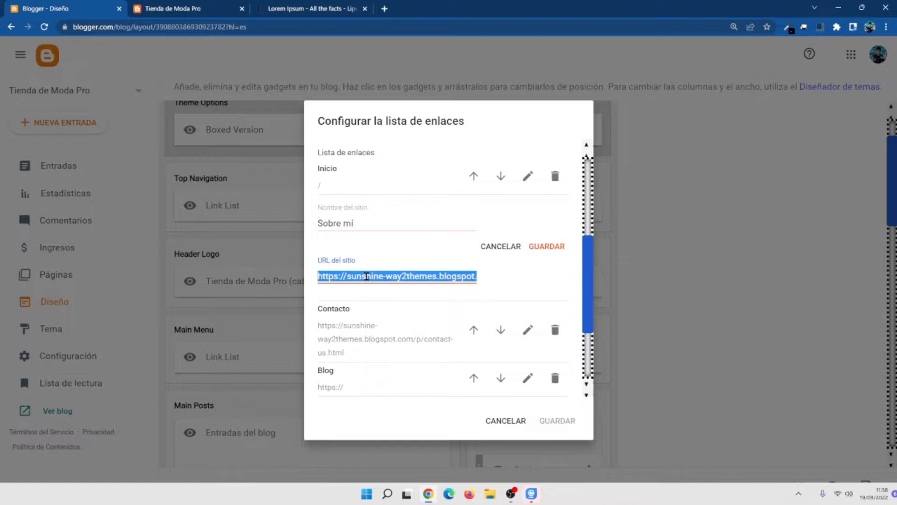
key("BackSpace")
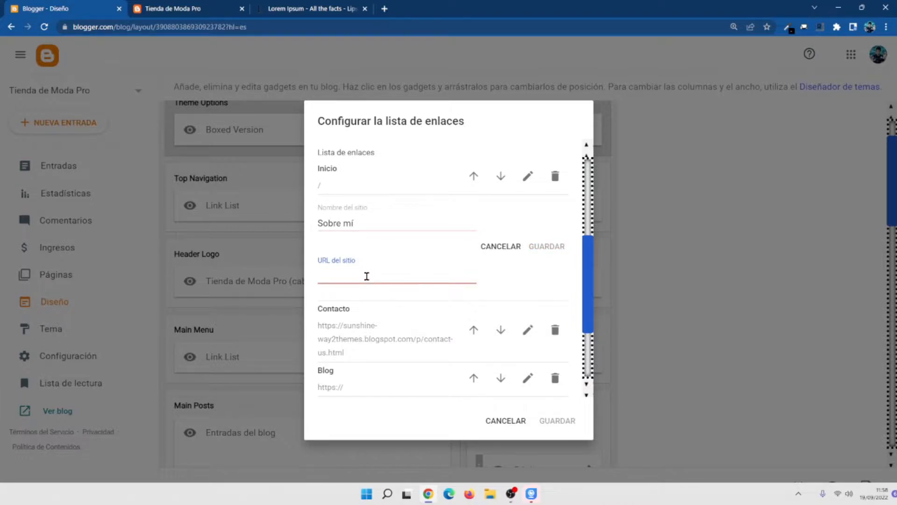
key("ctrl+v")
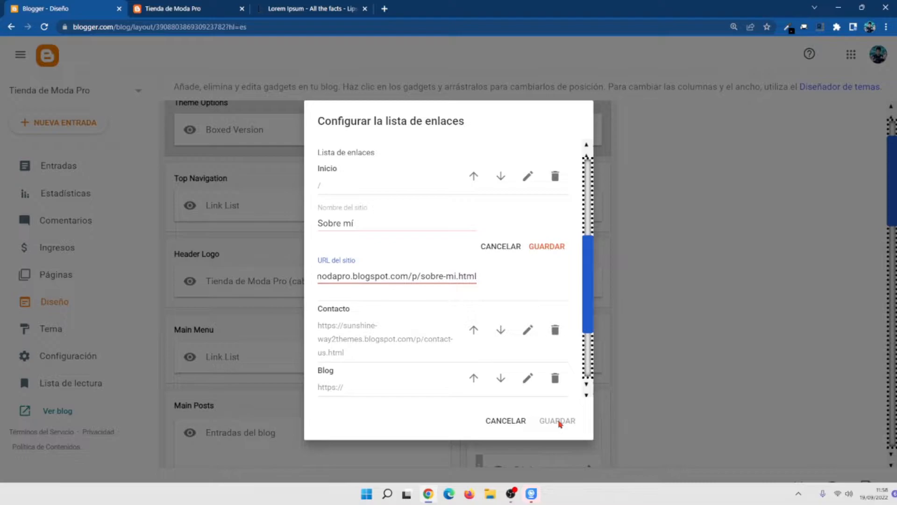
left_click(544, 247)
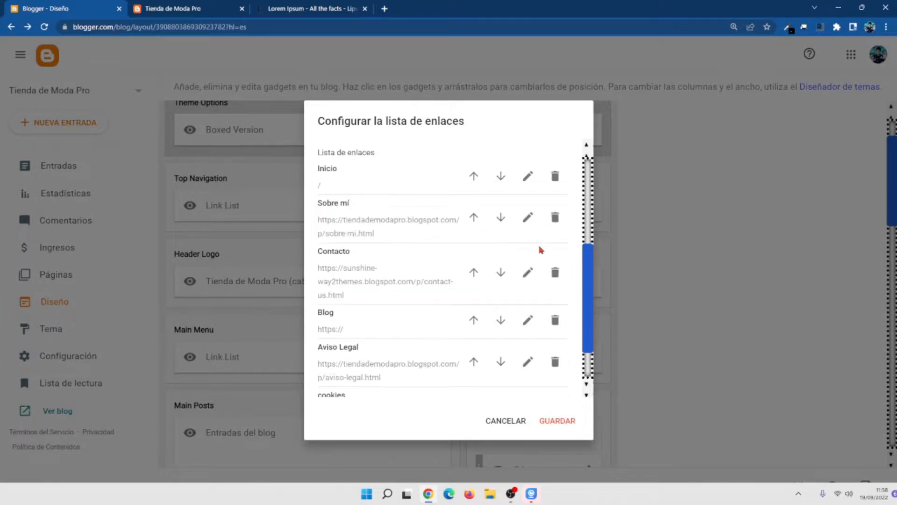
left_click(552, 426)
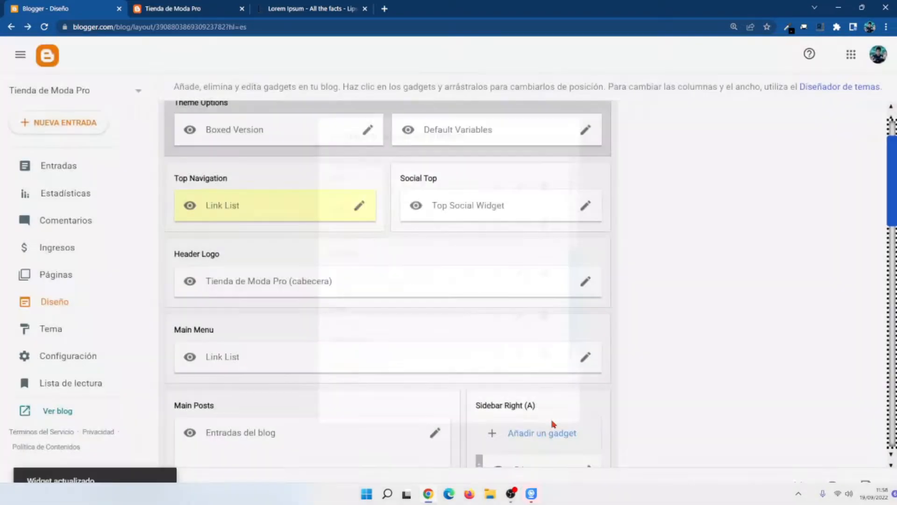
- Reload the published blog, open "Sobre mí" from the top navigation, and review the page's content
left_click(190, 8)
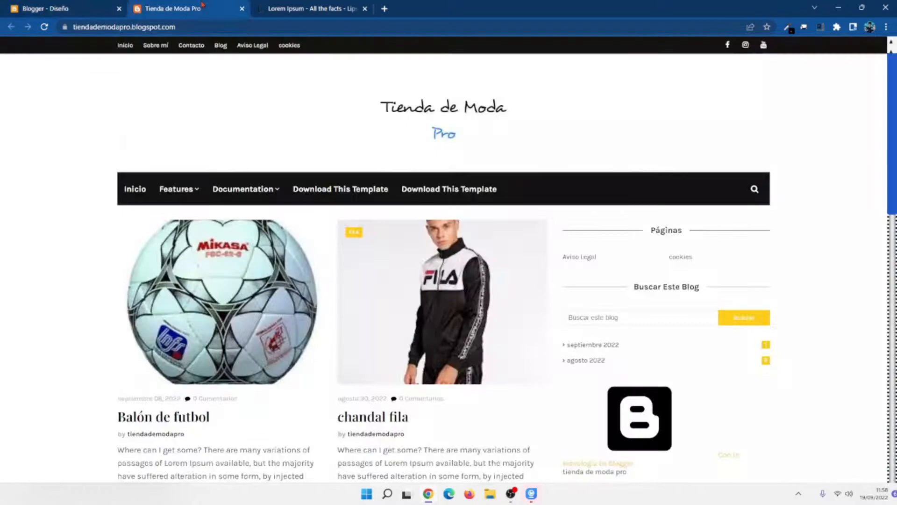
left_click(44, 27)
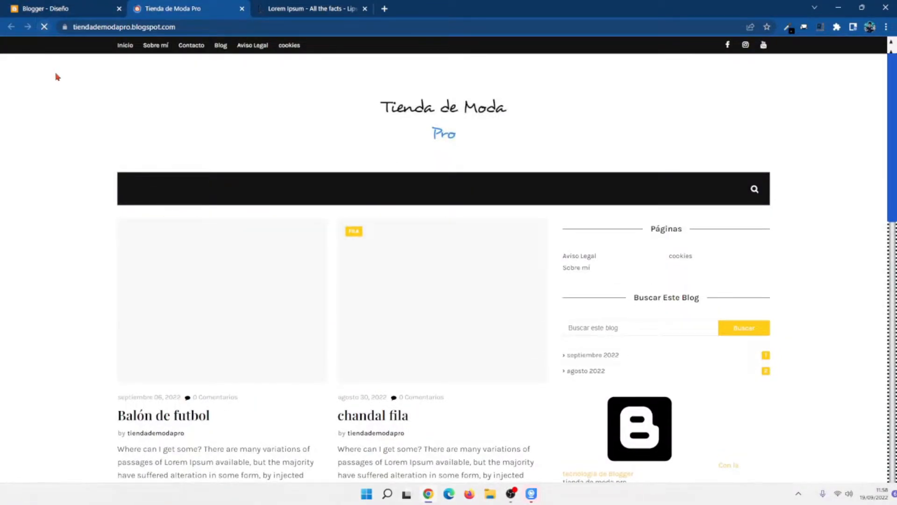
left_click(146, 46)
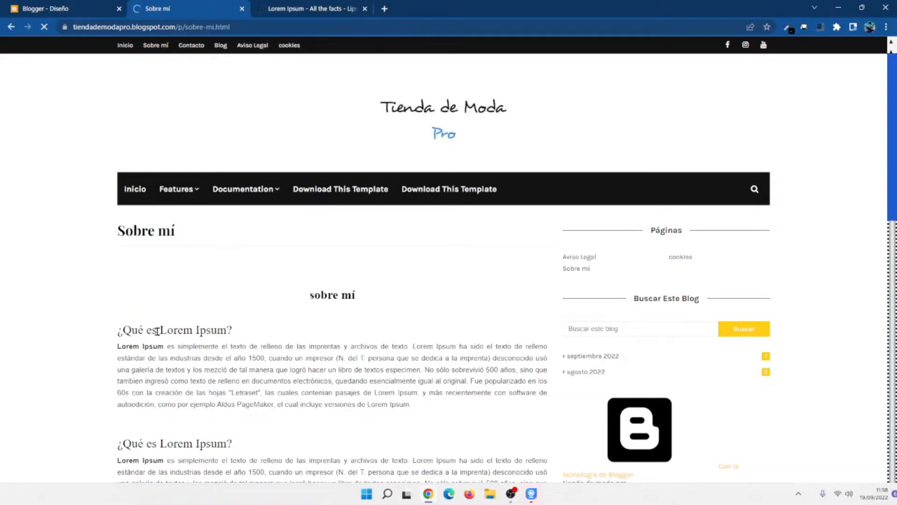
scroll(204, 331, "down", 1)
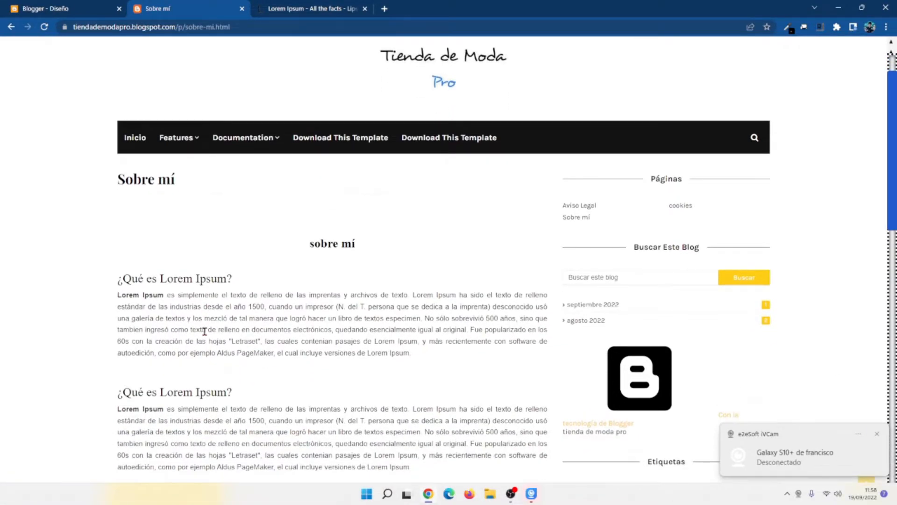
left_click(878, 434)
scroll(197, 205, "down", 2)
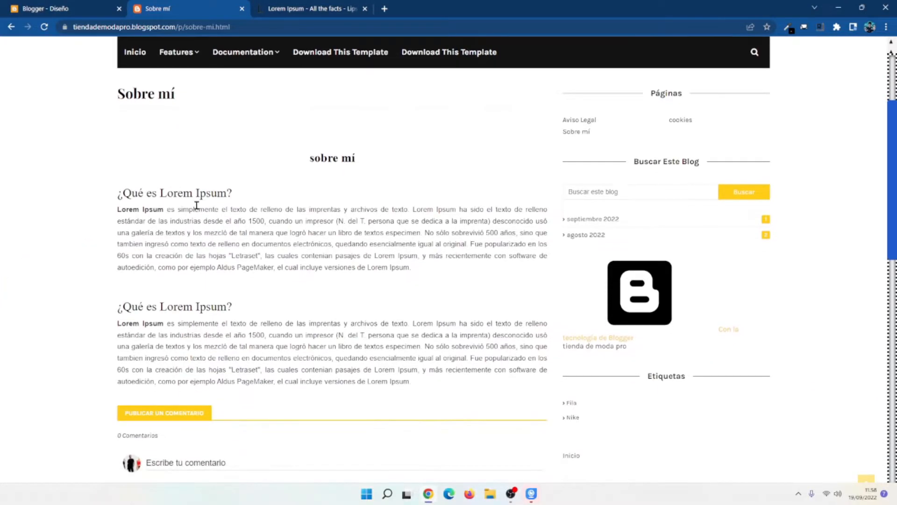
scroll(196, 205, "down", 3)
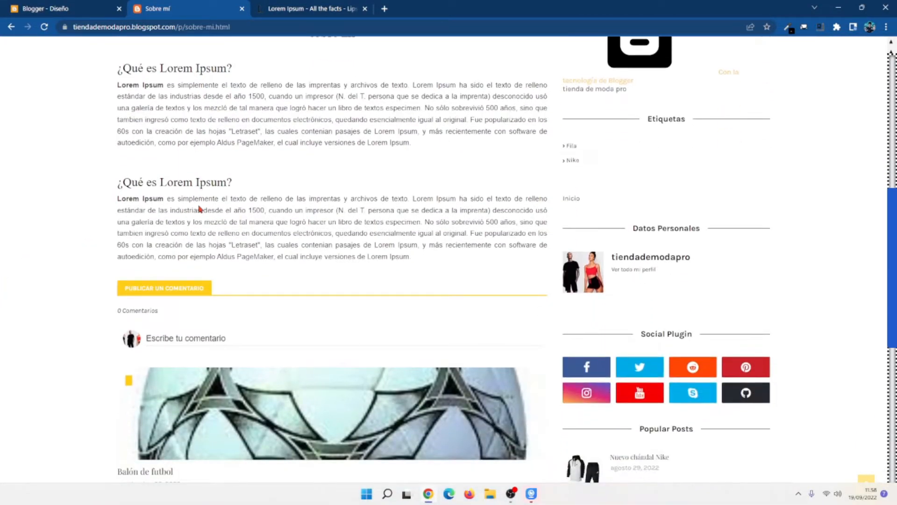
scroll(200, 209, "up", 3)
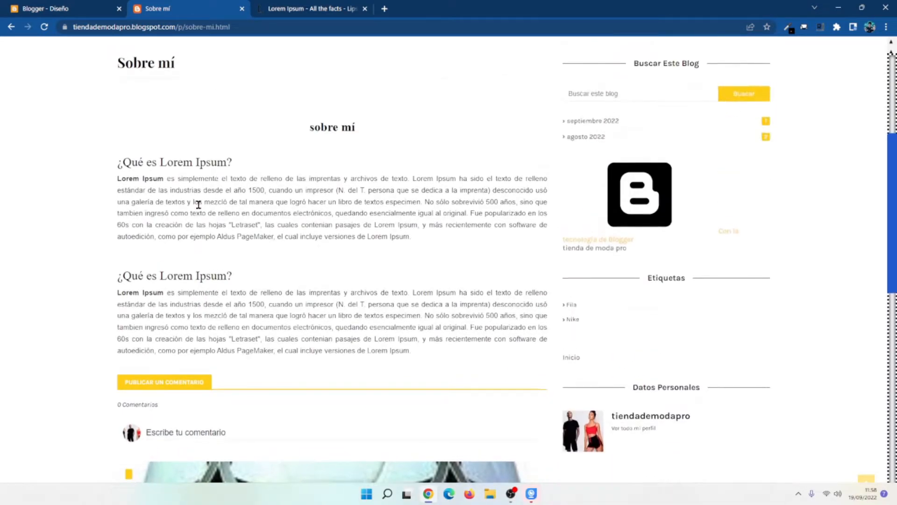
scroll(182, 191, "up", 3)
- Return to the blog's home page and check the "Sobre mí" link in the top navigation again
left_click(120, 52)
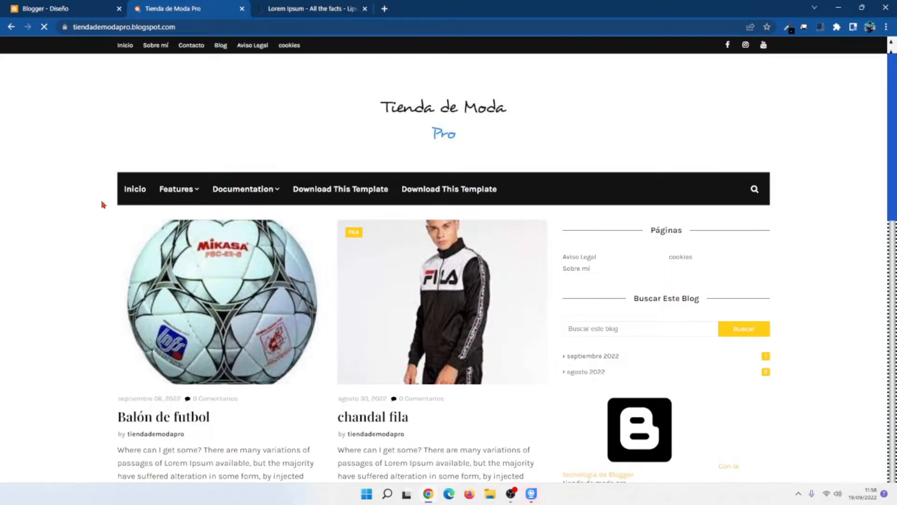
scroll(159, 53, "down", 2)
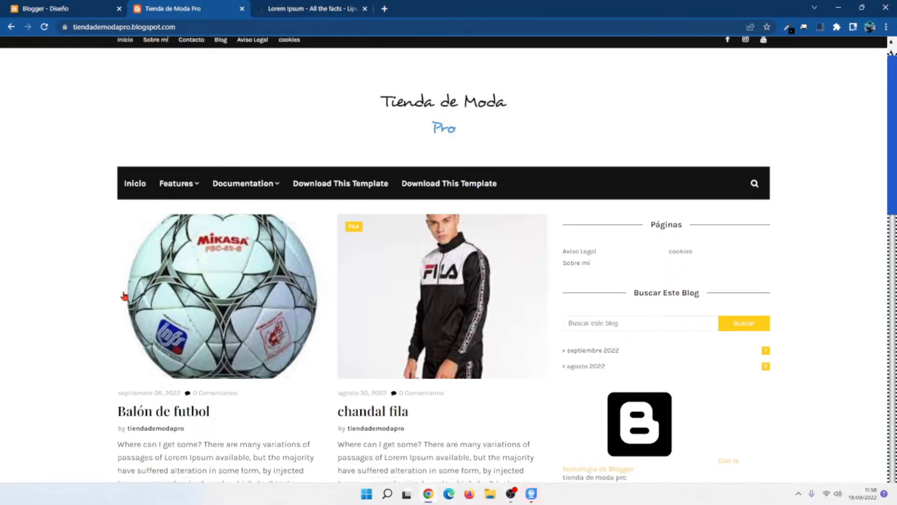
scroll(161, 53, "up", 2)
left_click(157, 46)
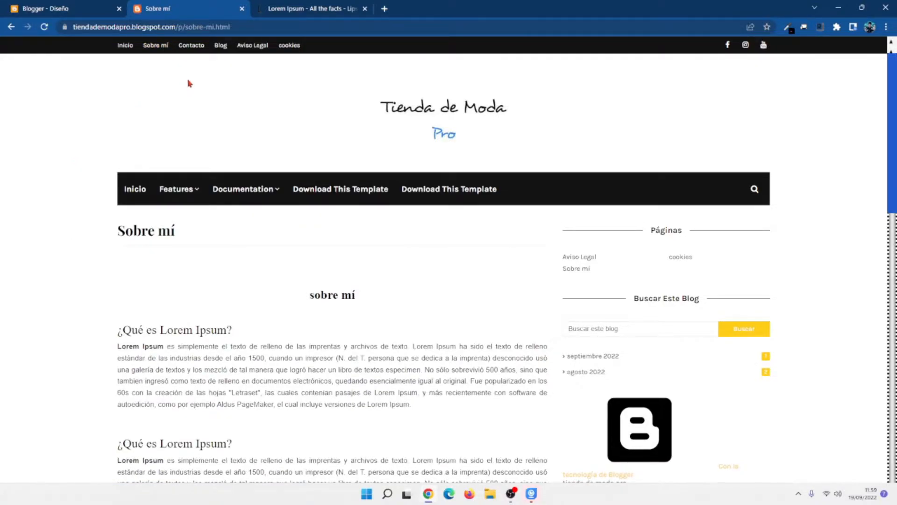
- Return to the Blogger dashboard and start a new page titled "Contacto", ready for its body text
left_click(91, 10)
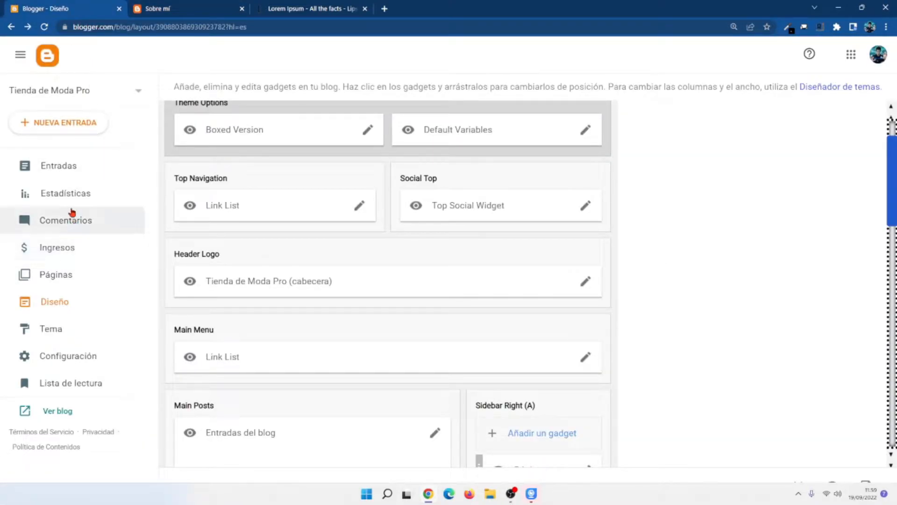
left_click(62, 280)
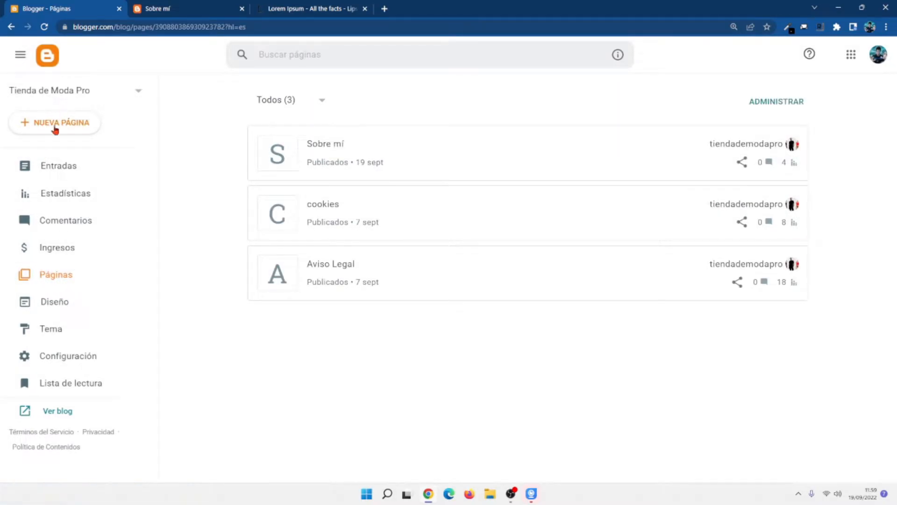
left_click(57, 123)
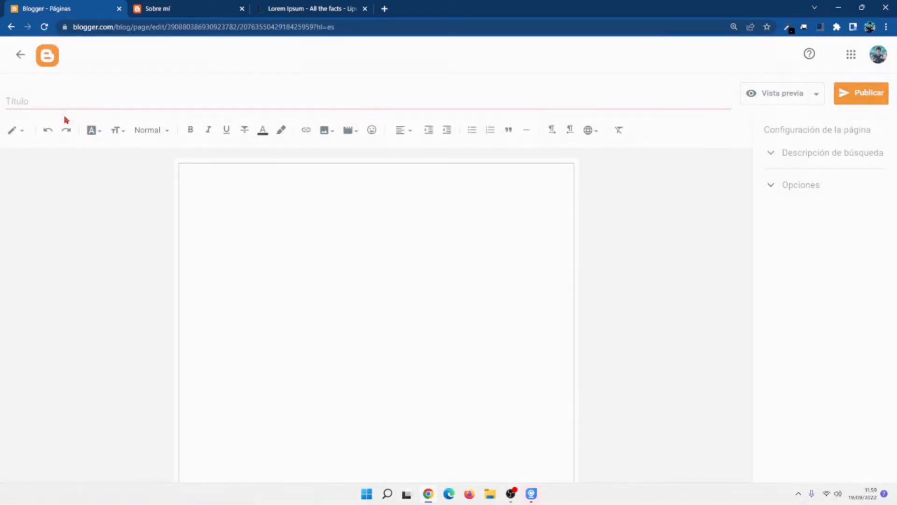
left_click(82, 99)
type("Contav")
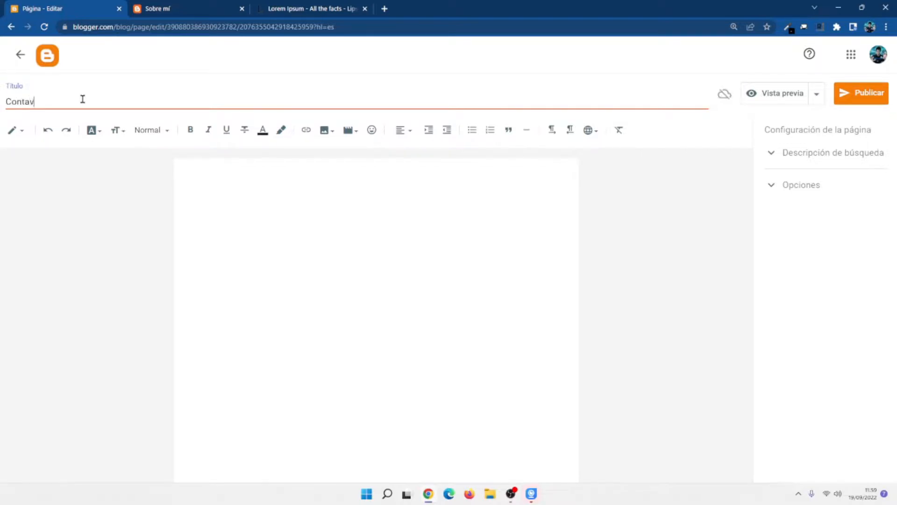
key("BackSpace")
left_click(319, 200)
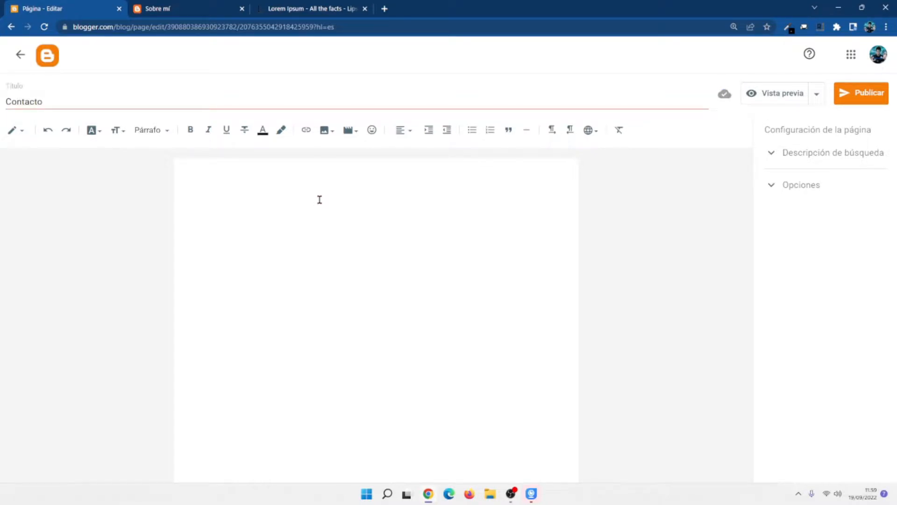
type("https://tiendademodapro.blogspot.com/p/sobre-mi.html")
key("BackSpace")
key("BackSpace")
key("BackSpace")
key("BackSpace")
key("BackSpace")
key("BackSpace")
key("BackSpace")
key("BackSpace")
key("BackSpace")
key("BackSpace")
key("BackSpace")
key("BackSpace")
key("BackSpace")
key("BackSpace")
key("BackSpace")
key("BackSpace")
key("BackSpace")
key("BackSpace")
key("BackSpace")
key("BackSpace")
key("BackSpace")
type("O")
key("Return")
- Paste the two "¿Qué es Lorem Ipsum?" sections into the page body and add the heading "contacto" above them
type("¿Qué es Lorem Ipsum? Lorem Ipsum es simplemente el texto de relleno de las imprentas y archivos de texto. Lorem Ipsum ha sido el texto de relleno estándar de las industrias desde el año 1500, cuando un impresor (N. del T. persona que se dedica a la imprenta) desconocido usó una galería de textos y los mezcló de tal manera que logró hacer un libro de textos especimen. No sólo sobrevivió 500 años, sino que tambien ingresó como texto de relleno en documentos electrónicos, quedando esencialmente igual al original. Fue popularizado en los 60s con la creación de las hojas \"Letraset\", las cuales contenian pasajes de Lorem Ipsum, y más recientemente con software de autoedición, como por ejemplo Aldus PageMaker, el cual incluye versiones de Lorem Ipsum.")
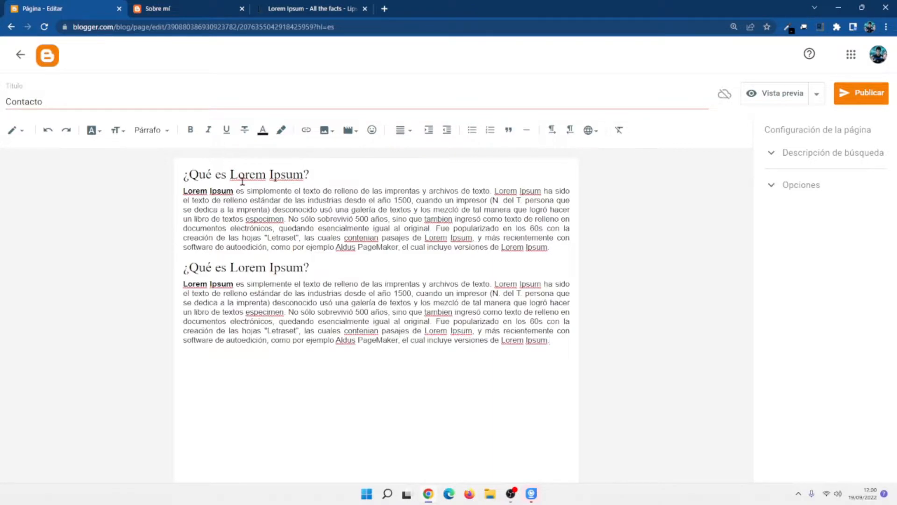
left_click(184, 175)
key("Return")
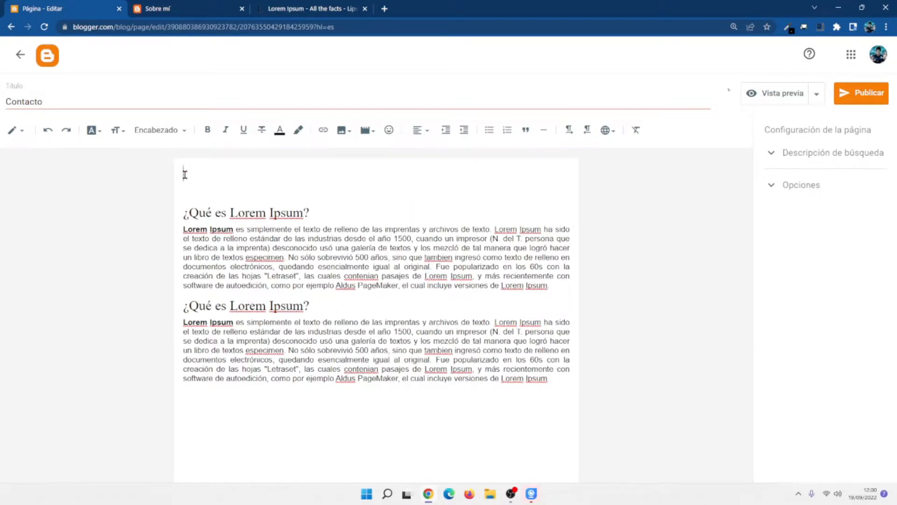
type("Contacto")
- Center the "contacto" heading and format it as Encabezado principal with the text size La más grande
double_click(194, 175)
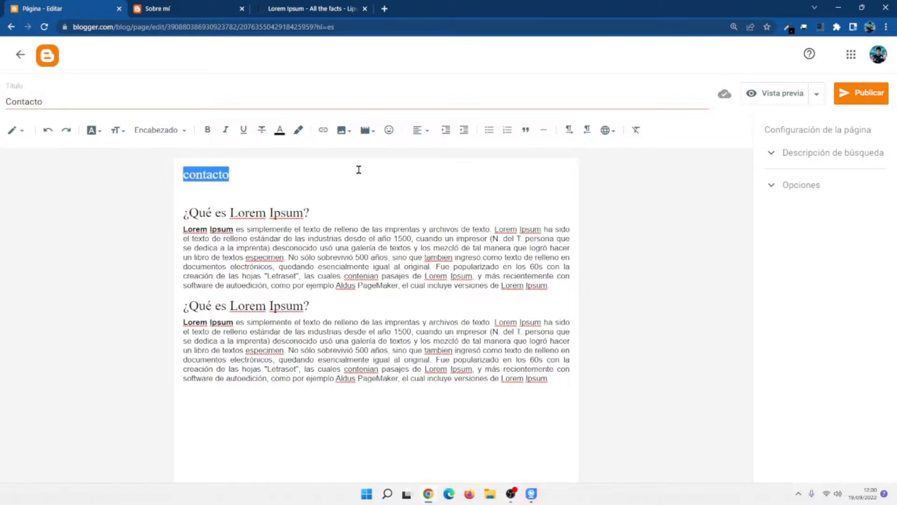
left_click(425, 131)
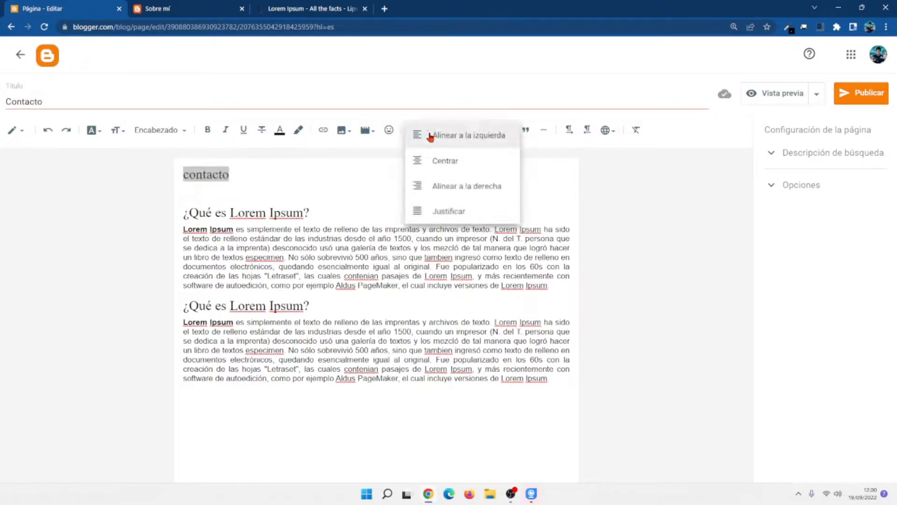
left_click(437, 162)
left_click(182, 130)
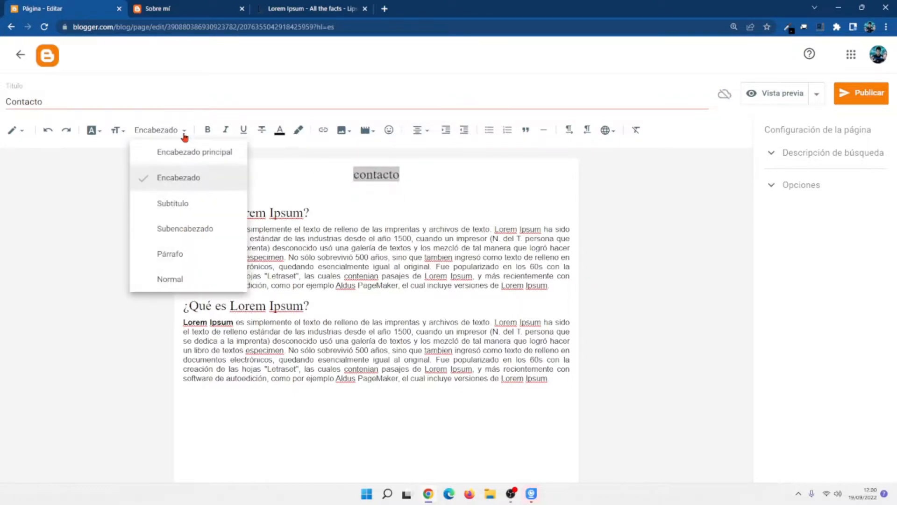
left_click(182, 152)
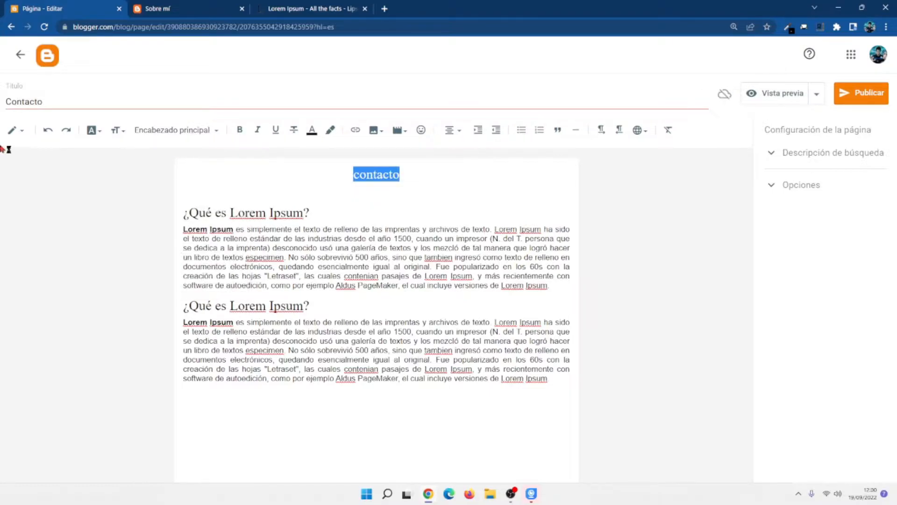
left_click(117, 130)
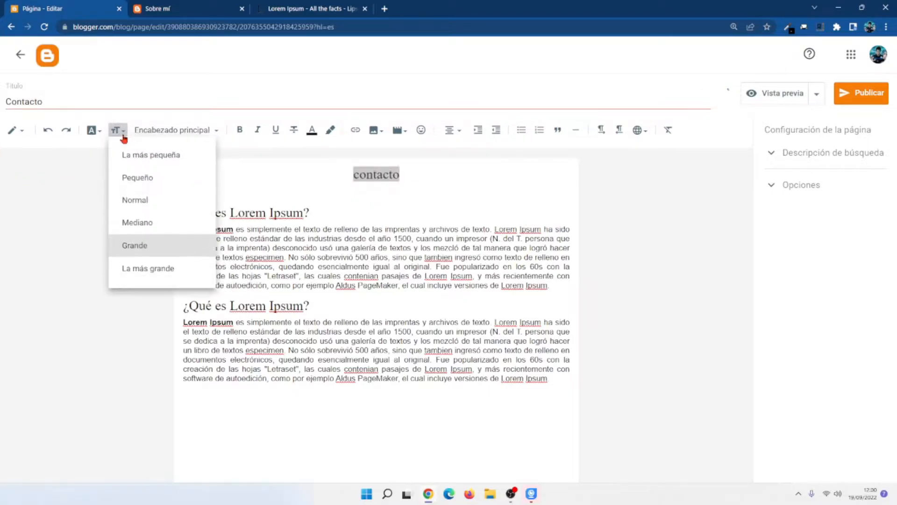
left_click(132, 271)
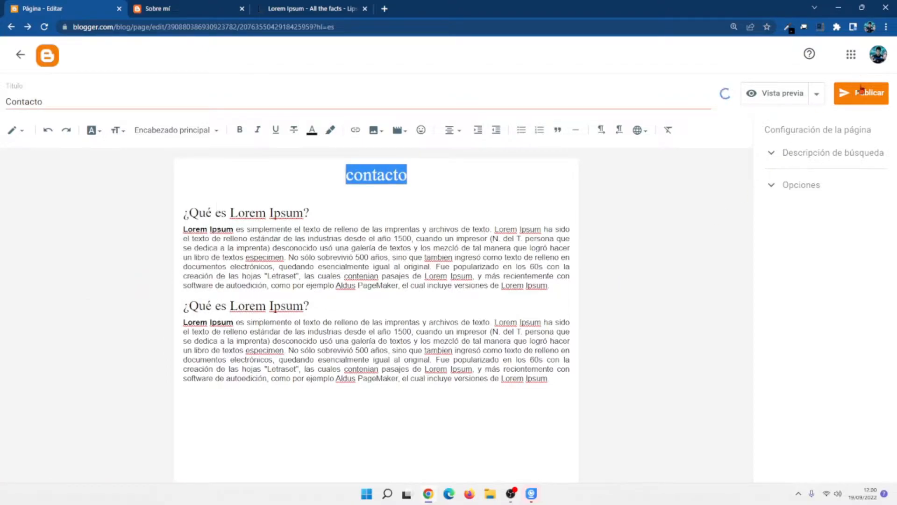
- Publish the "Contacto" page, confirm the publication, and open the Páginas gadget's configuration in the blog layout
left_click(869, 97)
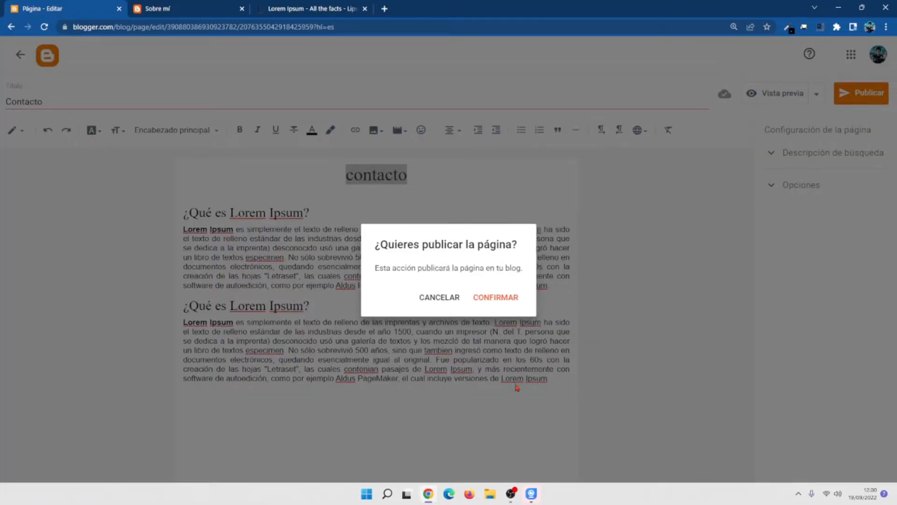
left_click(498, 299)
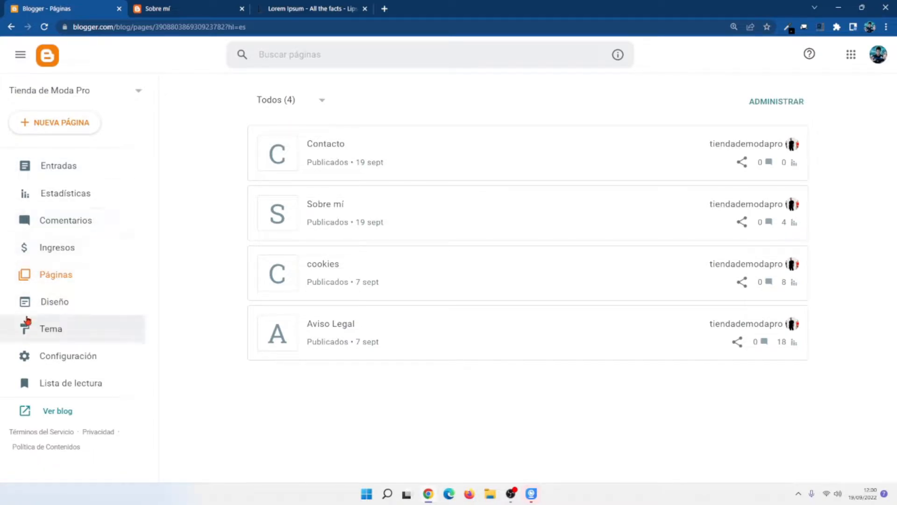
left_click(59, 303)
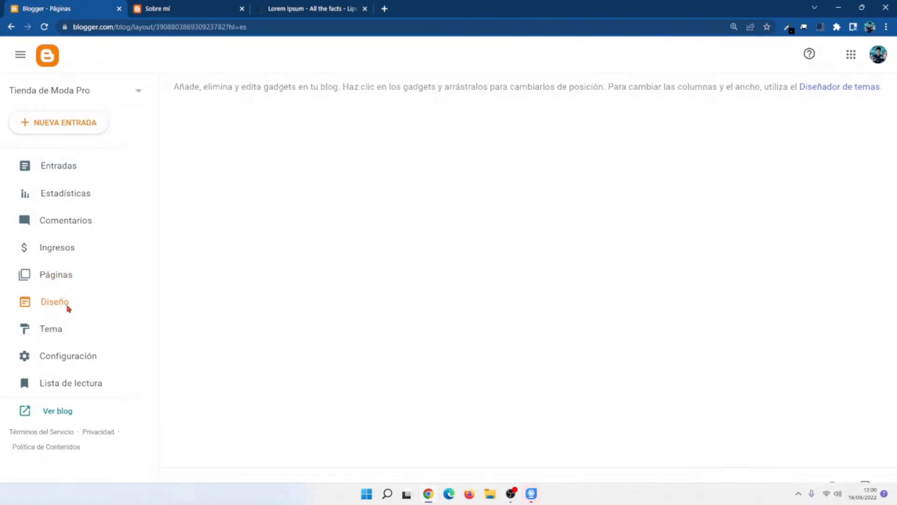
scroll(587, 351, "down", 6)
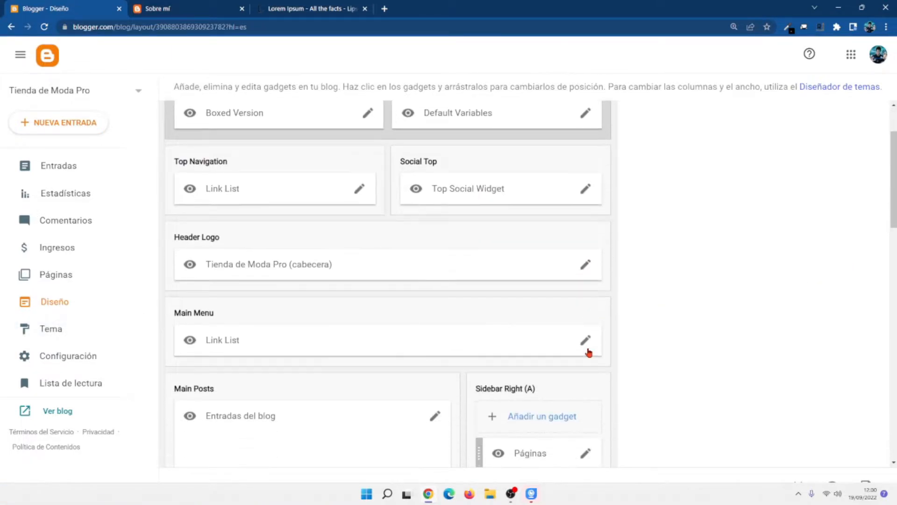
left_click(587, 257)
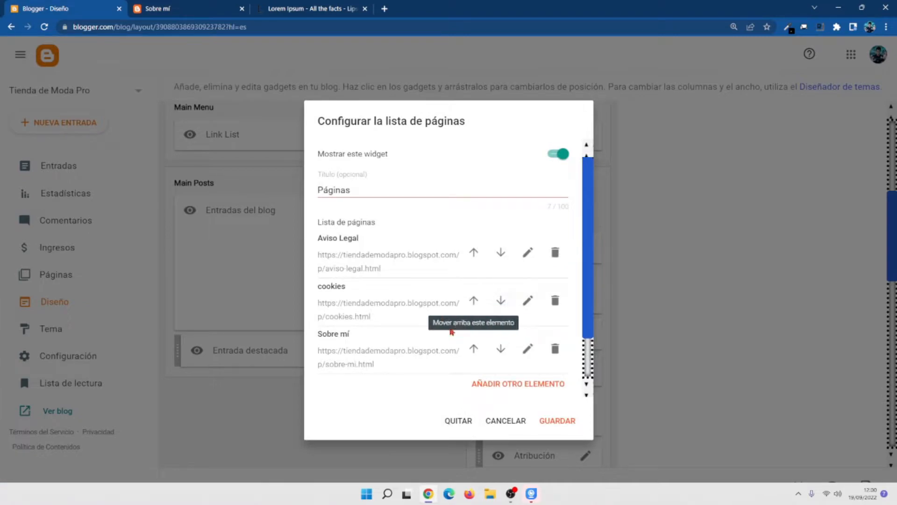
- Add another element named "Contacto" to the gadget's page list, choosing the suggested page so its URL is filled in
scroll(402, 319, "down", 1)
scroll(403, 319, "down", 1)
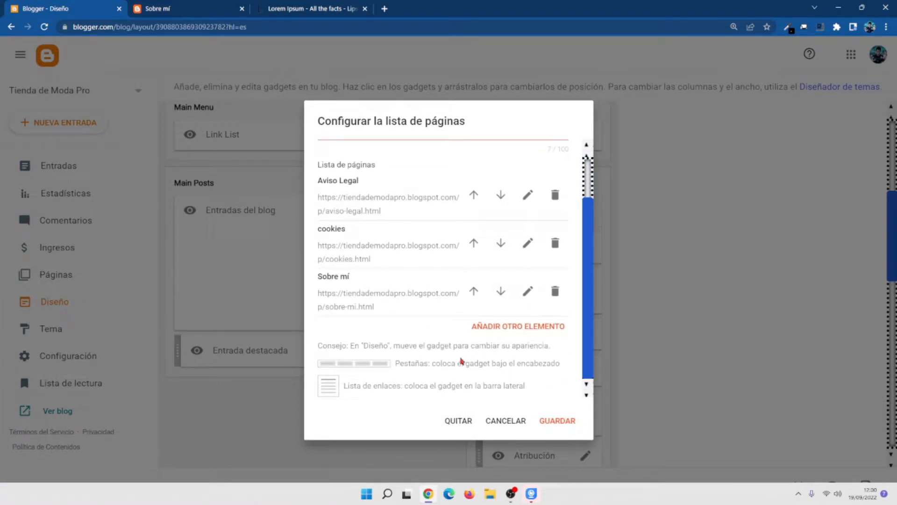
left_click(497, 327)
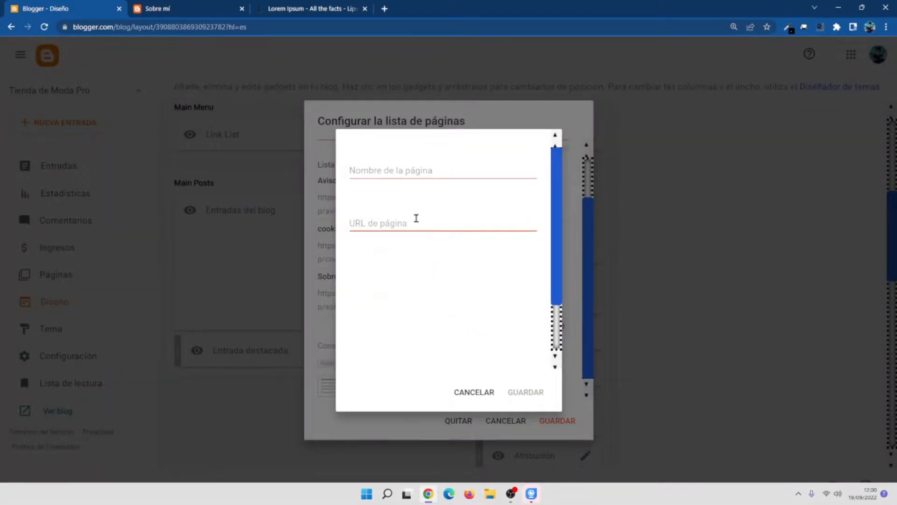
left_click(409, 170)
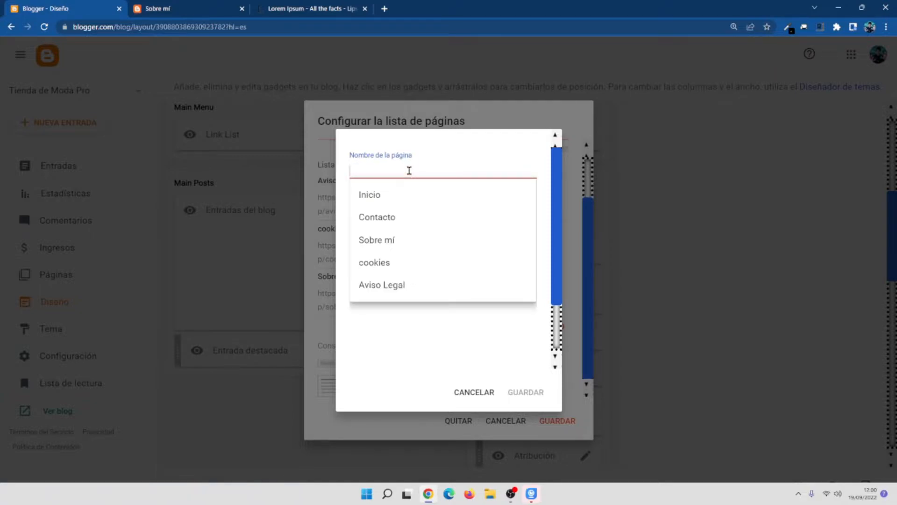
type("Contacto")
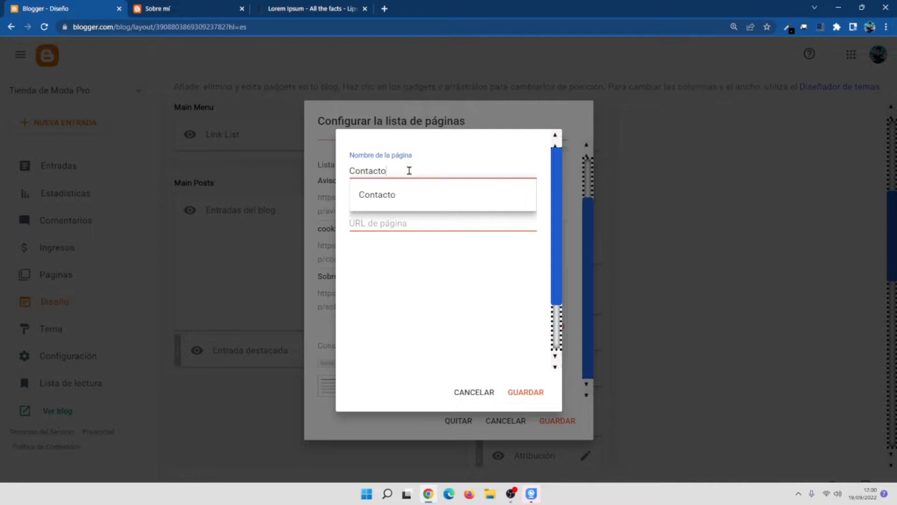
left_click(407, 193)
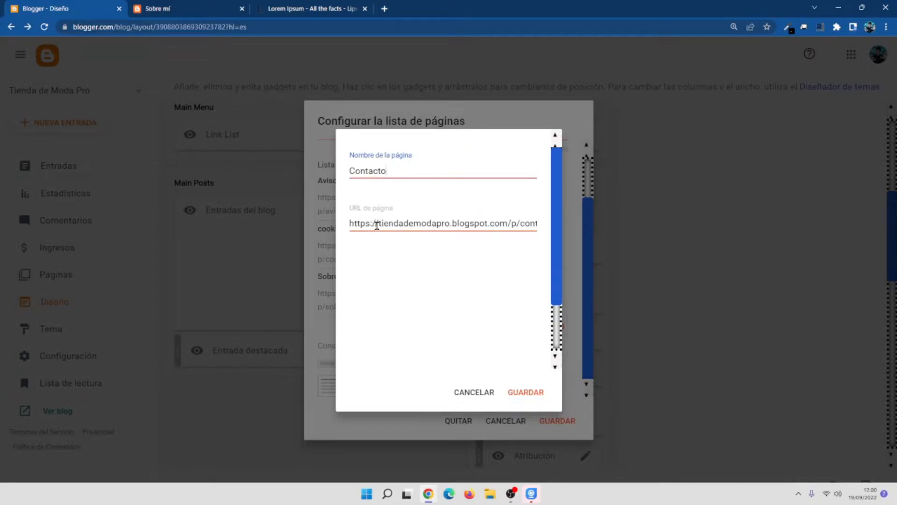
- Copy the Contacto page's URL, then save both the new element and the Páginas gadget
triple_click(441, 224)
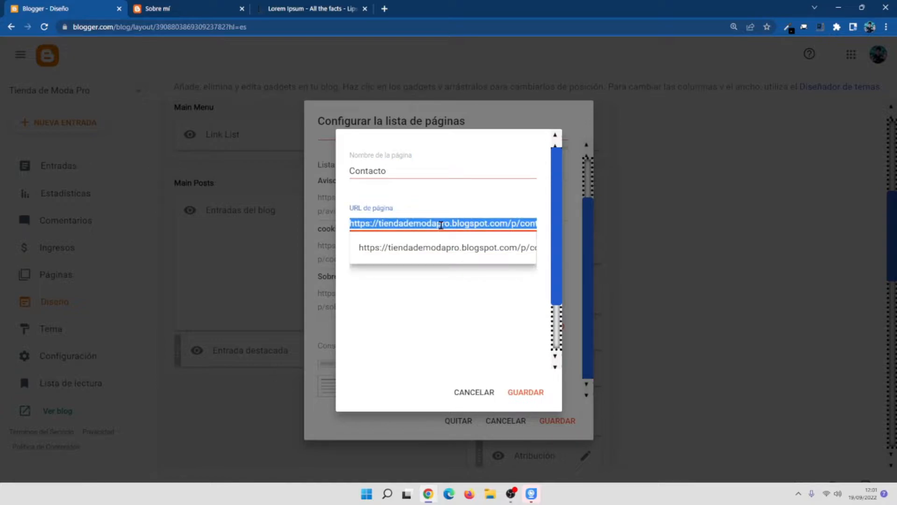
right_click(440, 225)
left_click(514, 269)
left_click(522, 391)
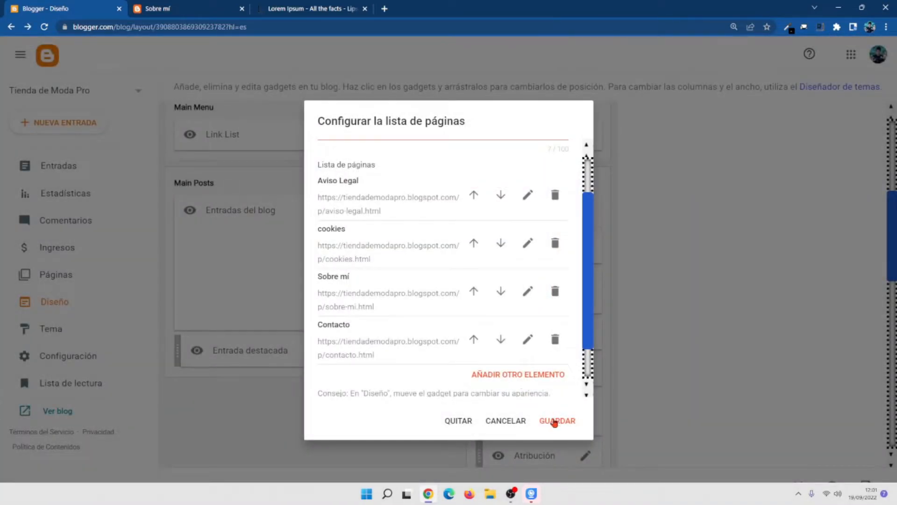
left_click(555, 422)
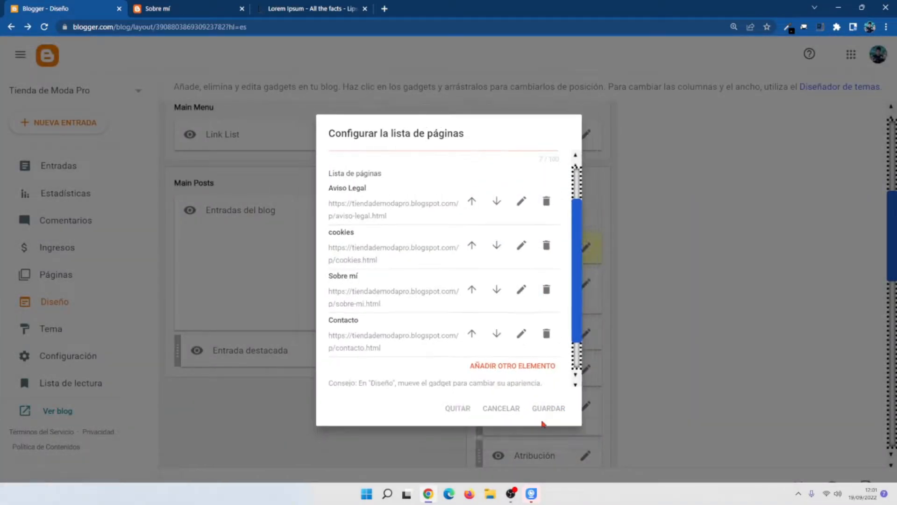
- Open the configuration of the Top Navigation link list and find its Contacto link
scroll(337, 251, "up", 3)
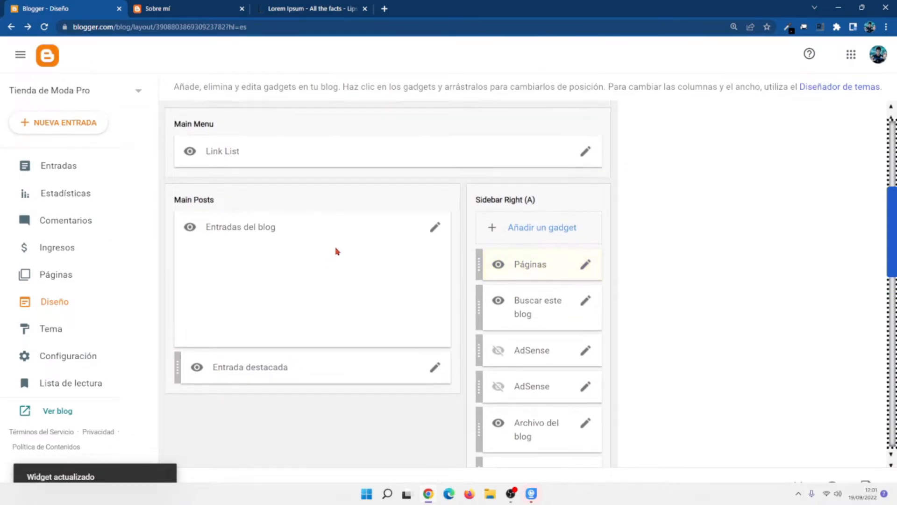
scroll(337, 247, "down", 1)
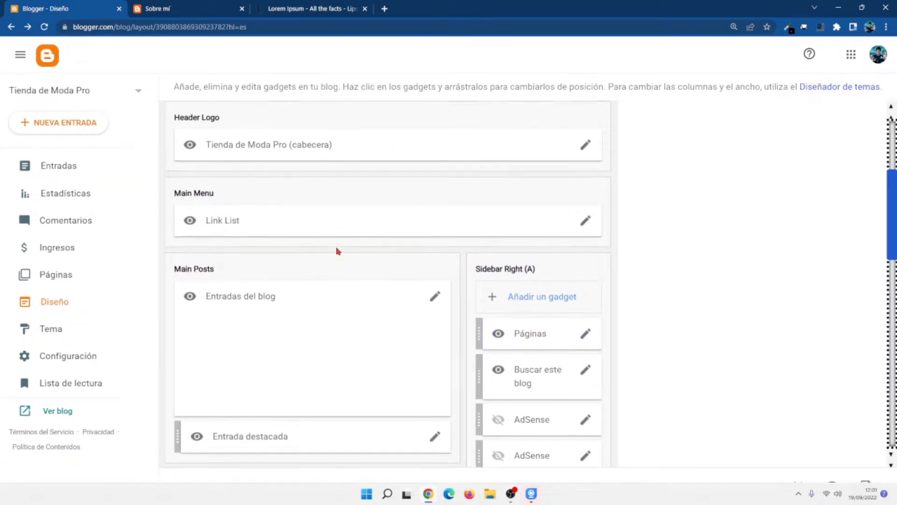
scroll(337, 251, "up", 2)
scroll(338, 251, "up", 2)
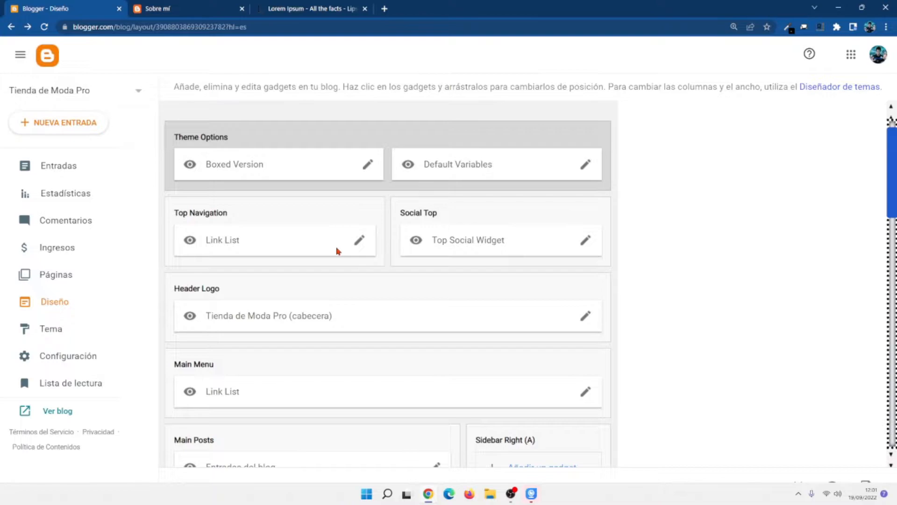
left_click(360, 240)
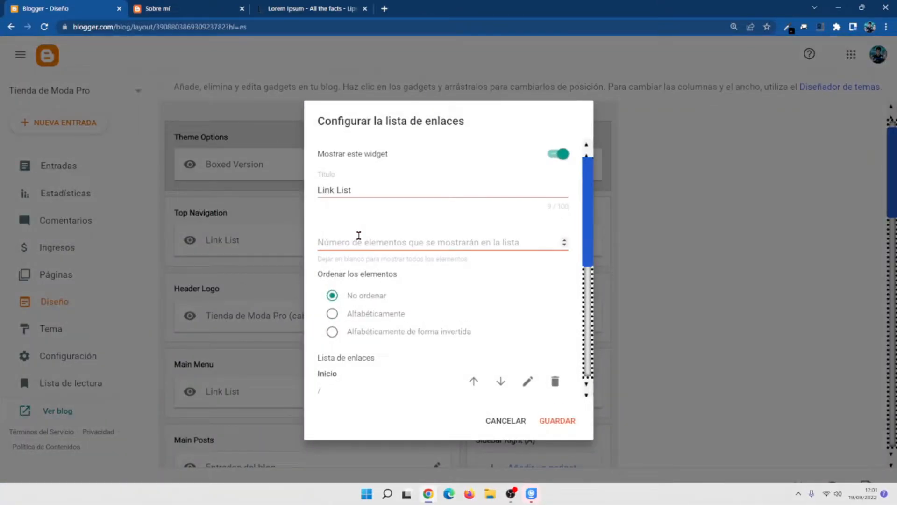
scroll(397, 283, "down", 4)
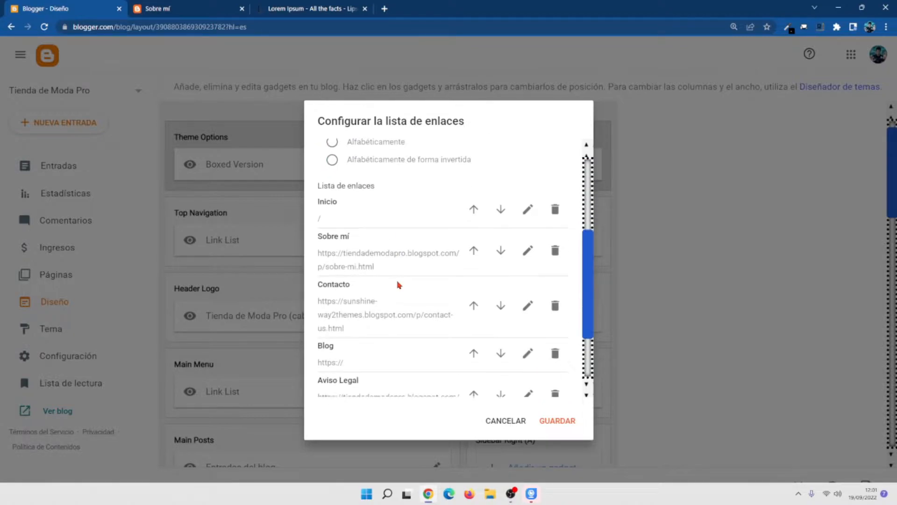
scroll(397, 284, "down", 1)
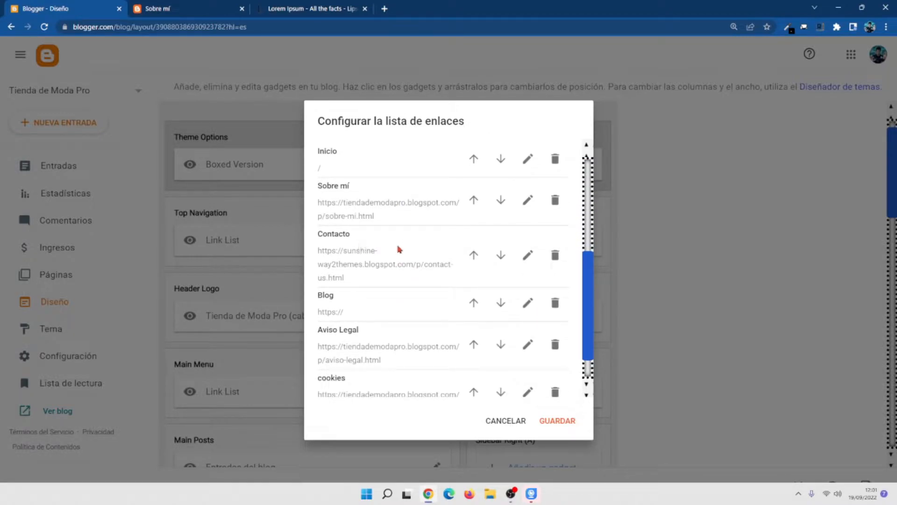
- Replace the Contacto link's URL with the copied tiendademodapro.blogspot.com/p/contacto.html address and save the link and the list
left_click(528, 255)
scroll(398, 301, "down", 1)
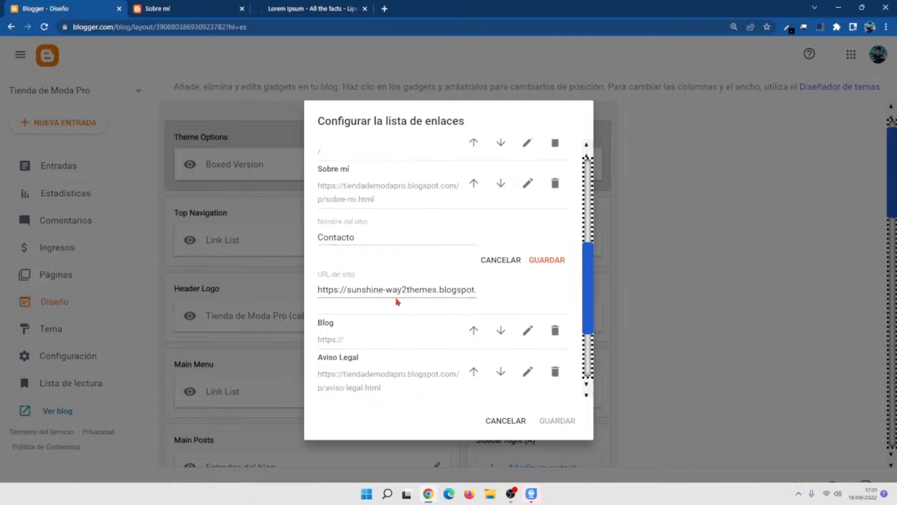
triple_click(364, 271)
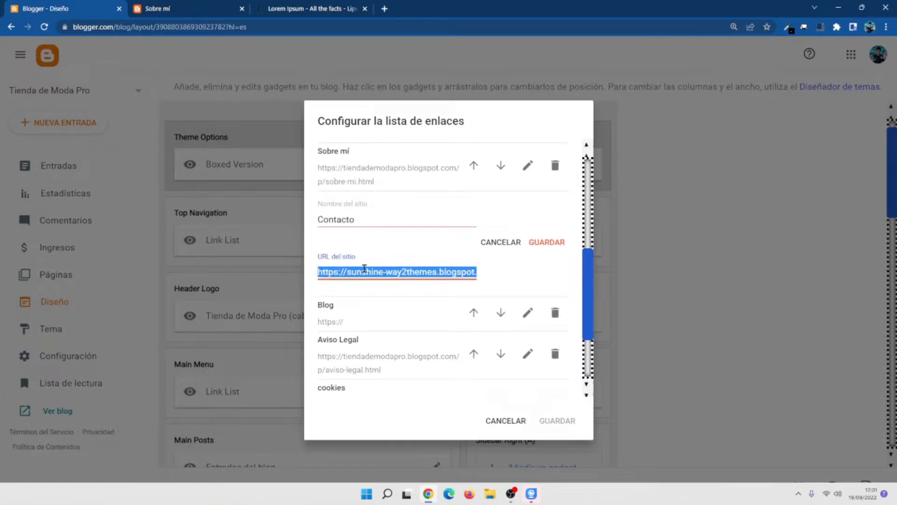
key("BackSpace")
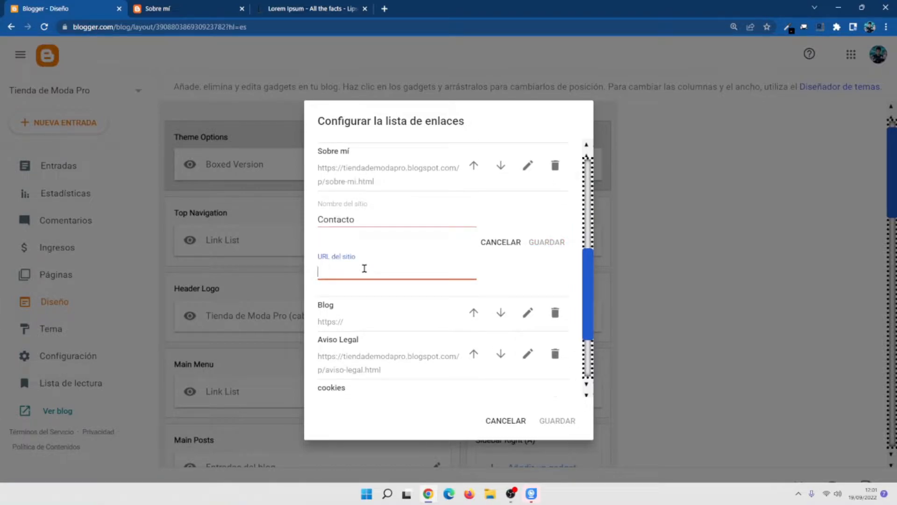
key("ctrl+v")
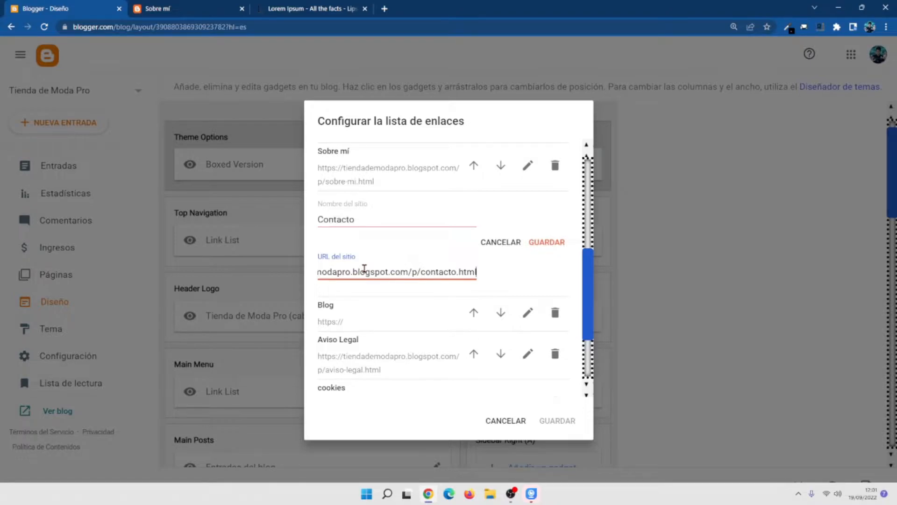
left_click(537, 243)
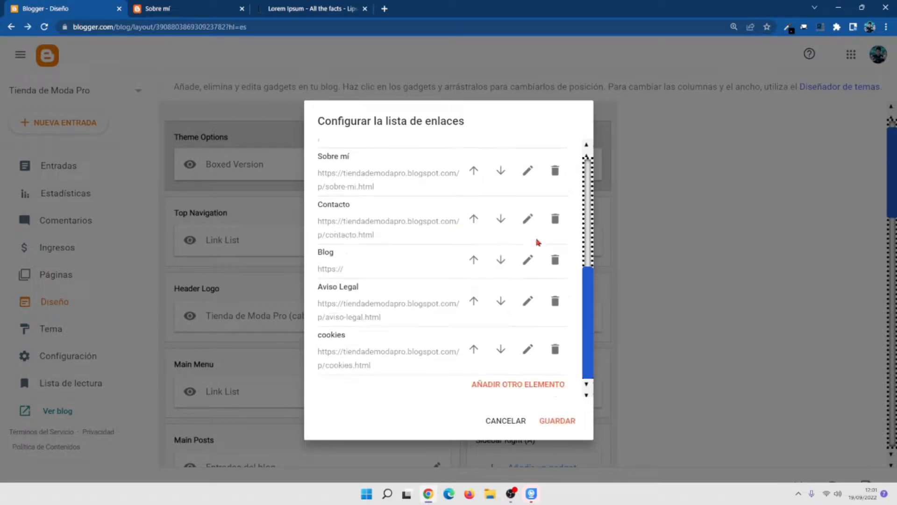
left_click(549, 422)
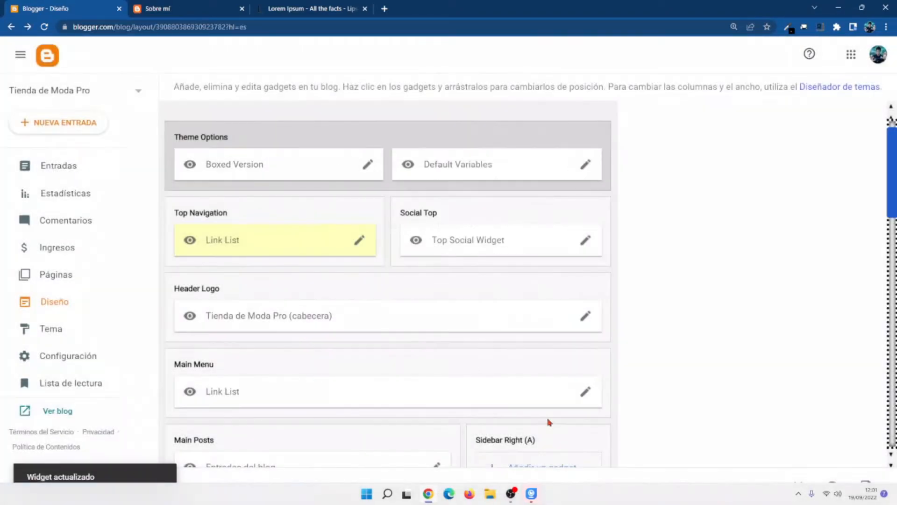
- Switch to the published blog, reload it and check the Páginas list in the sidebar
left_click(164, 7)
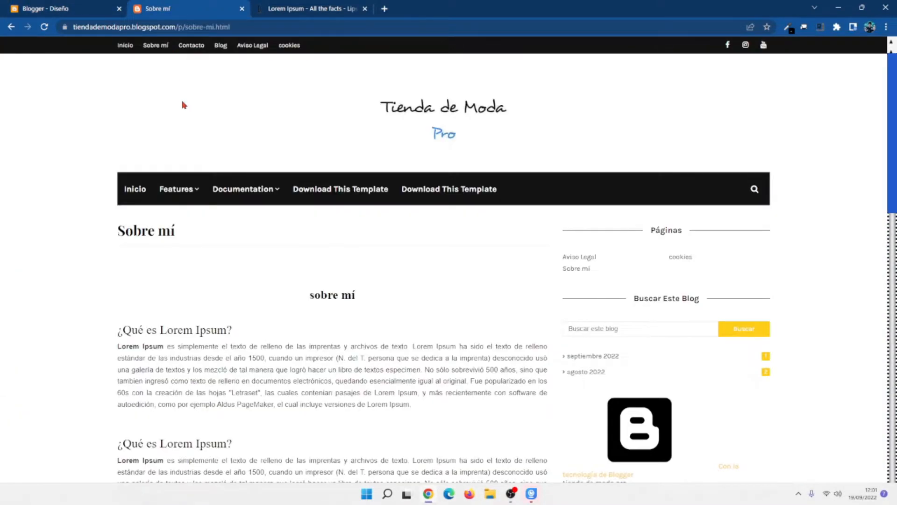
left_click(44, 27)
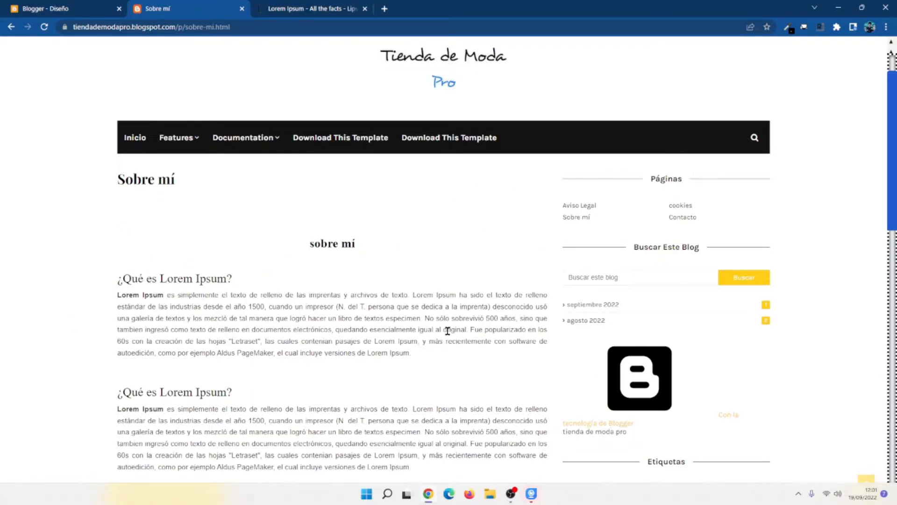
scroll(191, 333, "up", 2)
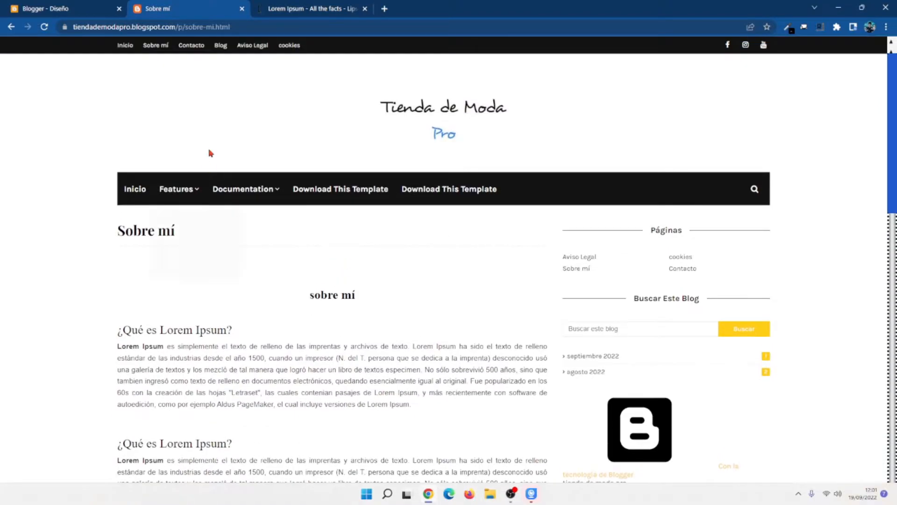
- Open Contacto from the blog's top navigation and review the published page
left_click(193, 49)
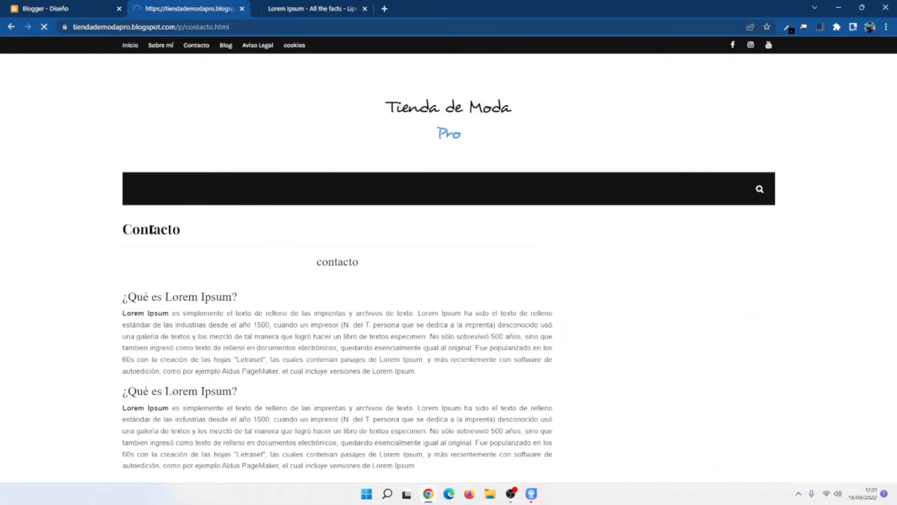
scroll(273, 306, "down", 1)
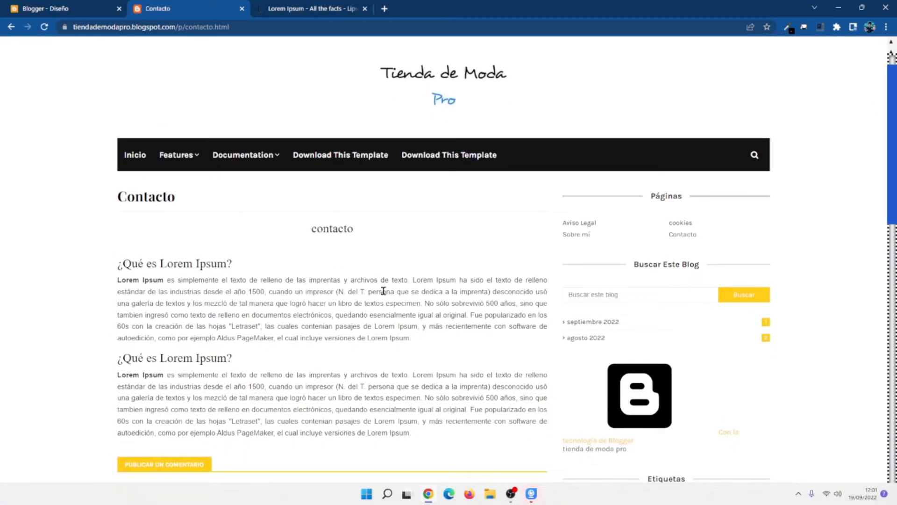
scroll(369, 385, "down", 1)
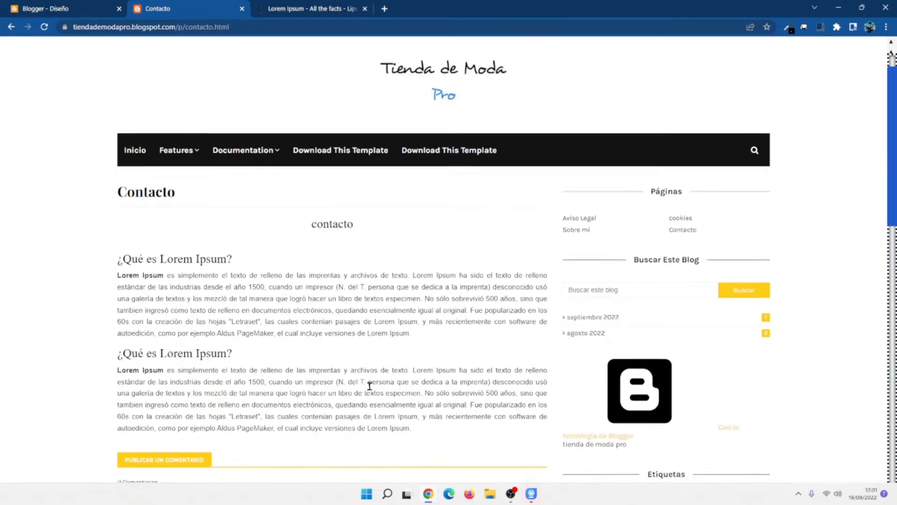
scroll(429, 351, "up", 2)
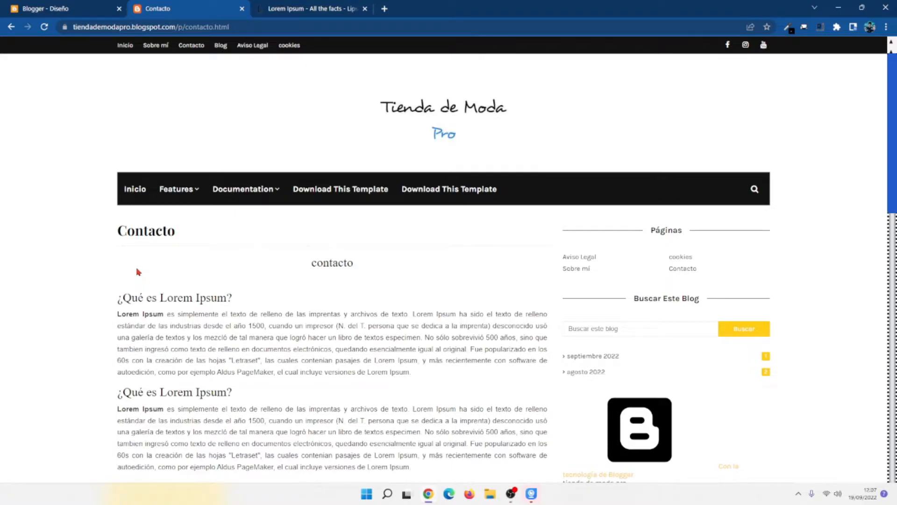
- Examine the Documentation and Features submenus in the blog's main menu
mouse_move(225, 199)
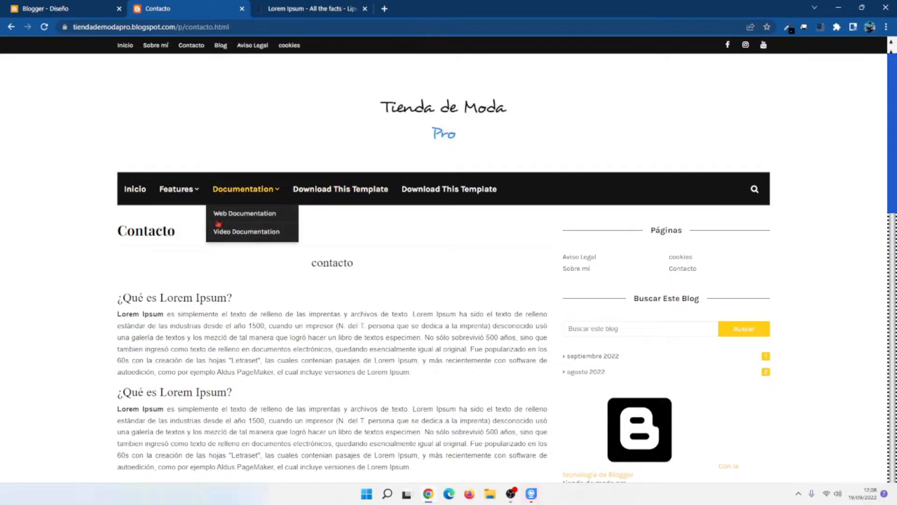
mouse_move(193, 196)
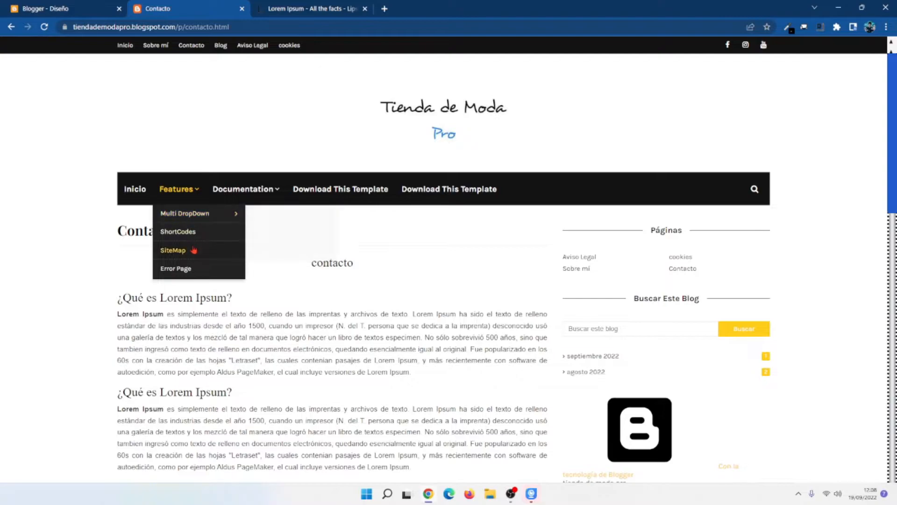
mouse_move(198, 215)
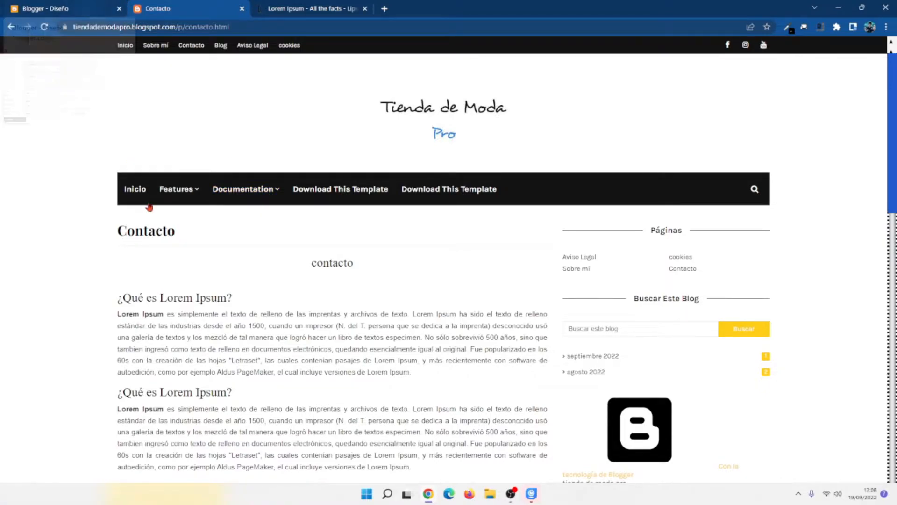
- Switch to the Blogger layout, open the Main Menu link list for editing and delete the Features link
left_click(86, 6)
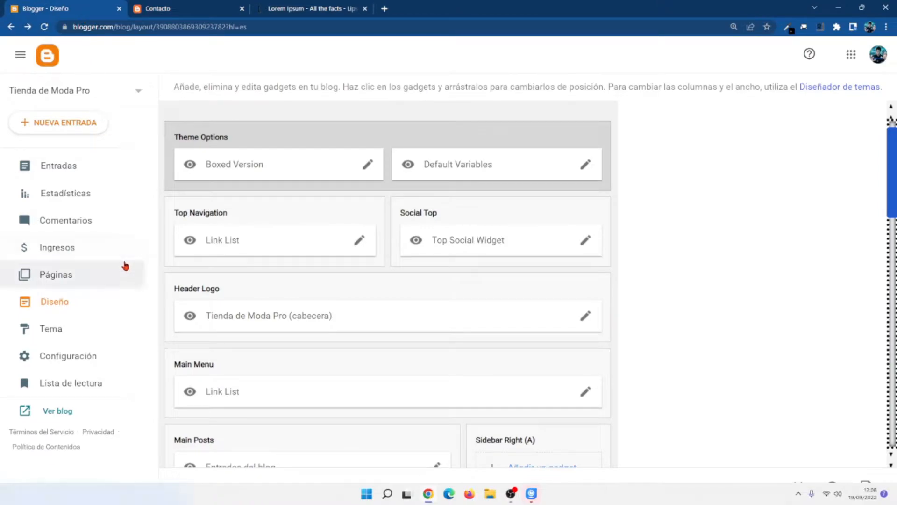
scroll(326, 306, "down", 3)
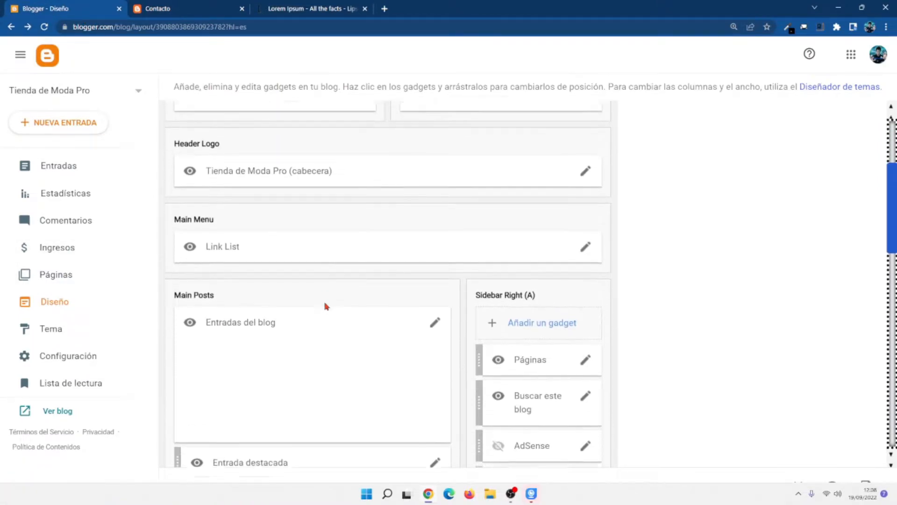
left_click(584, 240)
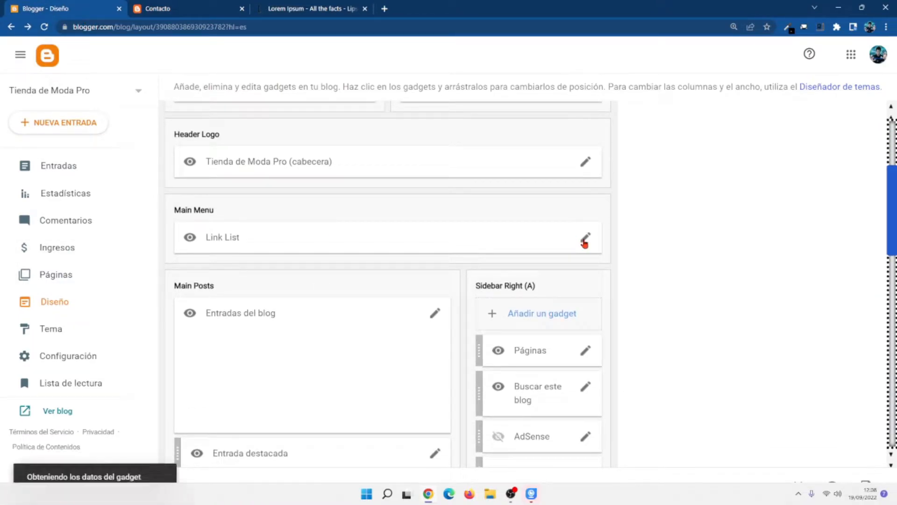
scroll(473, 329, "down", 3)
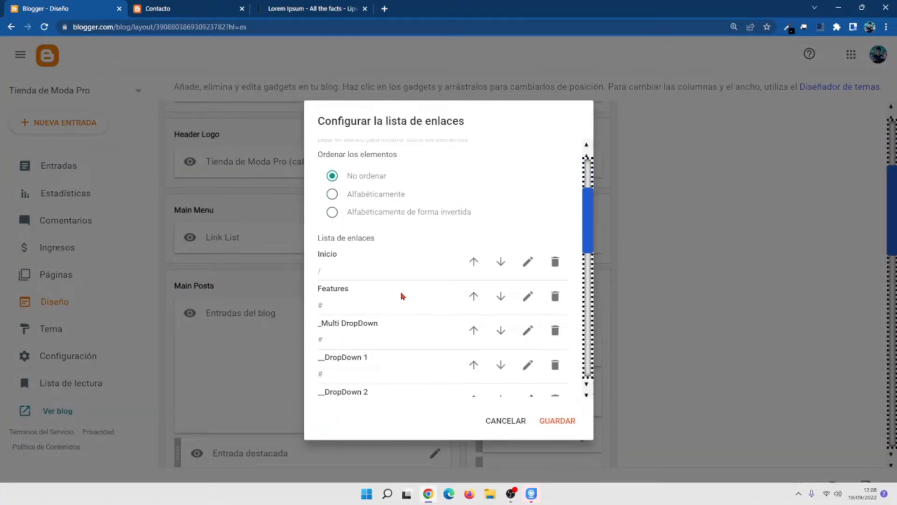
scroll(374, 296, "down", 1)
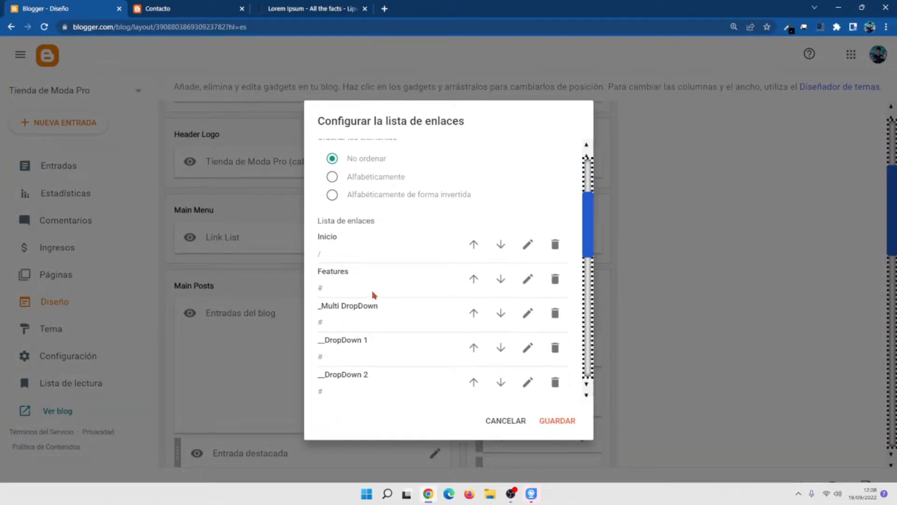
left_click(556, 280)
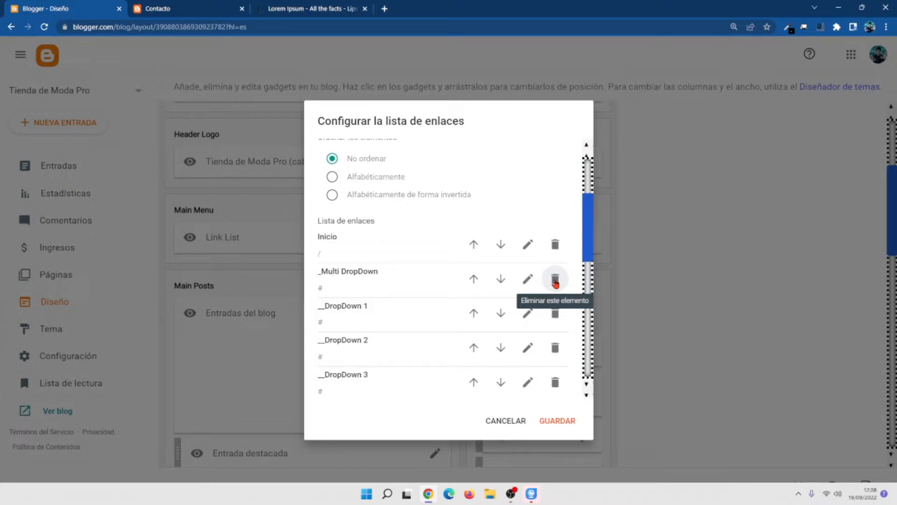
- Delete the _Multi DropDown, __DropDown 1, __DropDown 2 and __DropDown 3 links from the Main Menu list
scroll(556, 283, "up", 1)
scroll(473, 327, "down", 3)
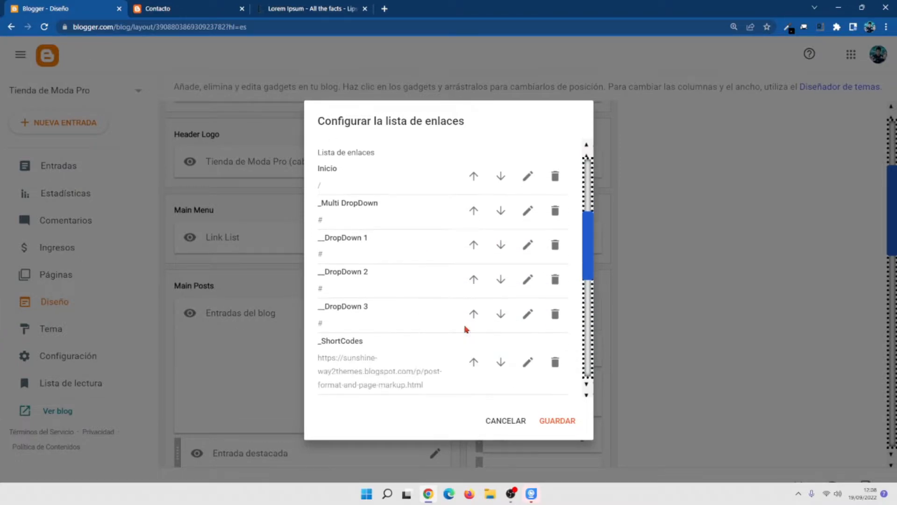
scroll(466, 329, "up", 2)
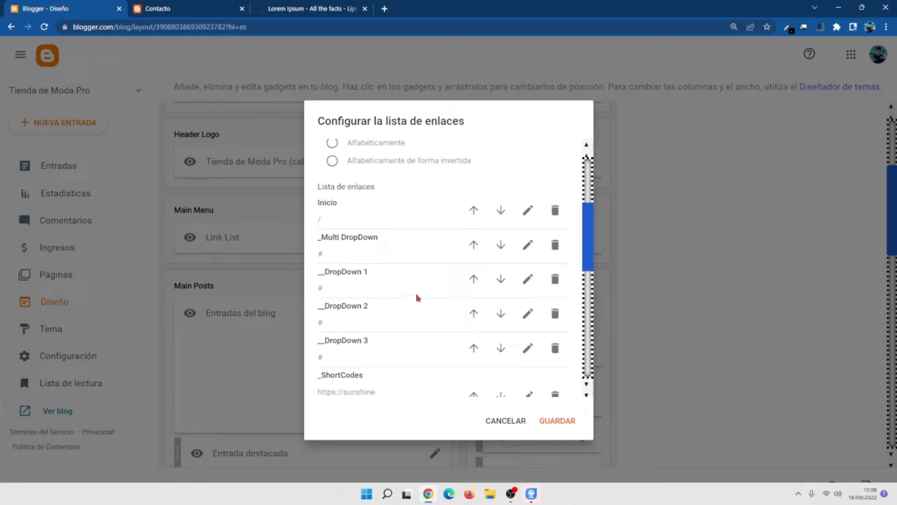
scroll(374, 268, "up", 1)
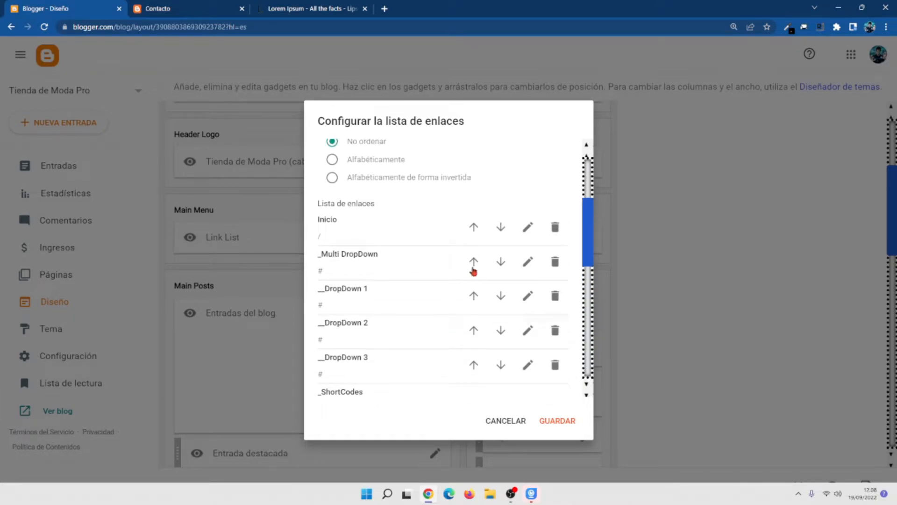
left_click(556, 262)
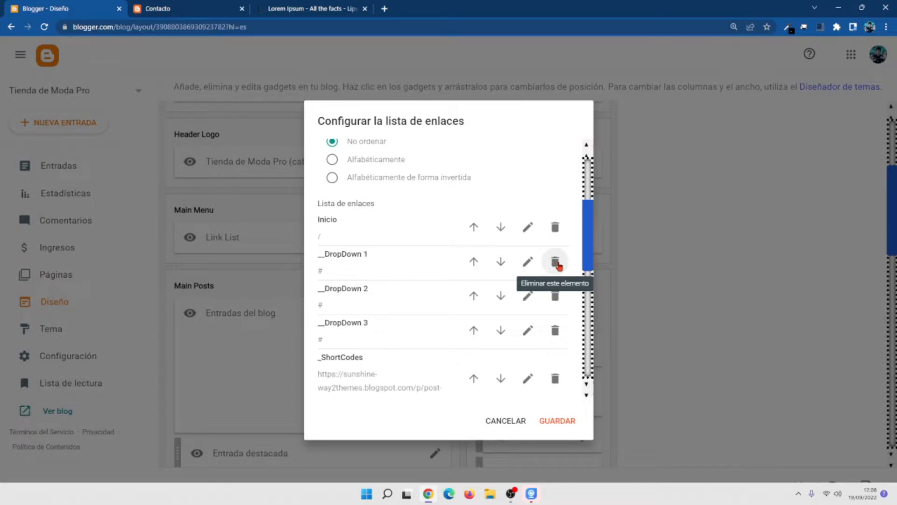
left_click(556, 262)
left_click(556, 263)
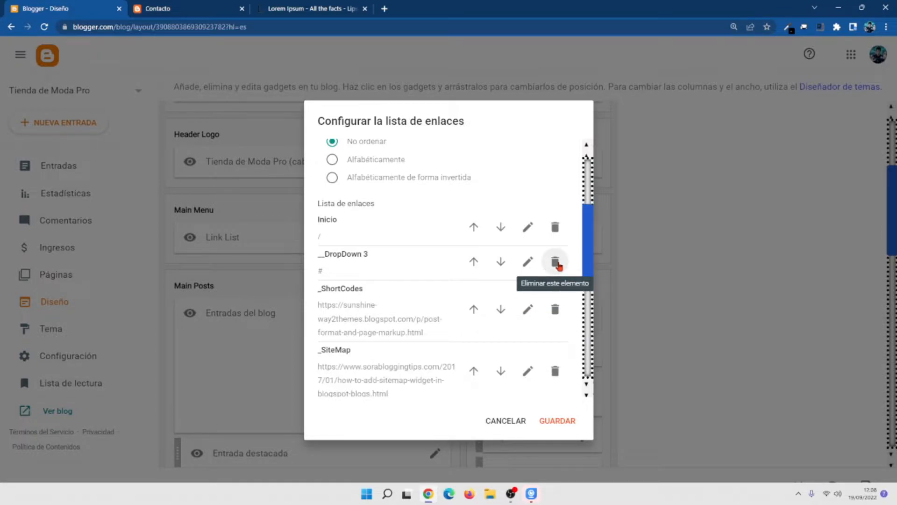
left_click(556, 262)
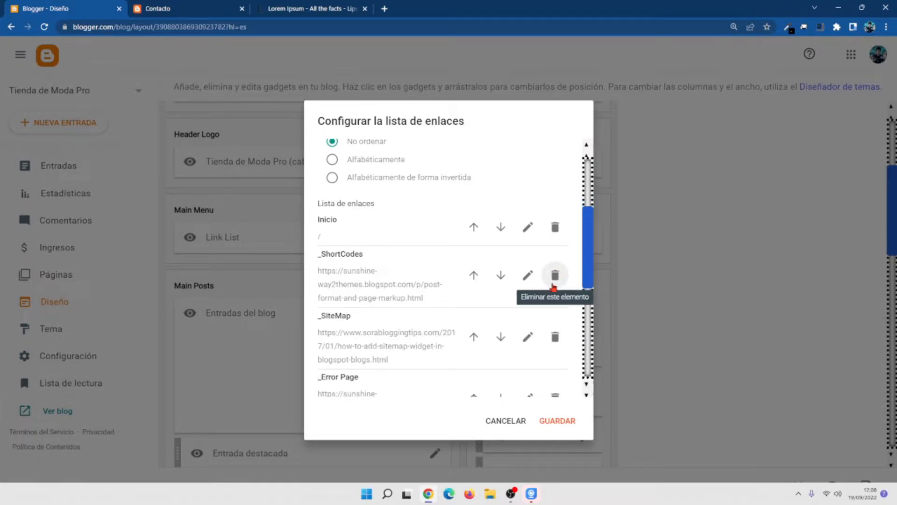
- Delete the _ShortCodes, _SiteMap and _Error Page links and save the Main Menu link list
left_click(554, 278)
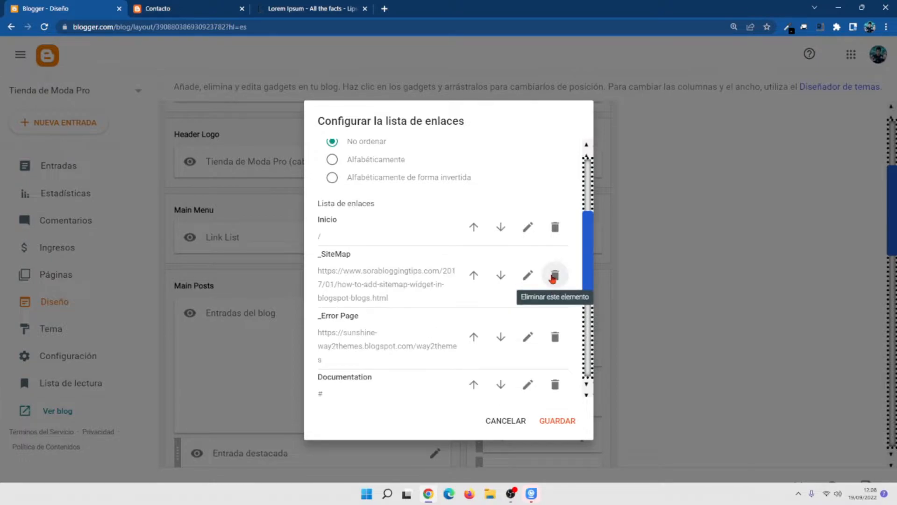
left_click(554, 277)
left_click(554, 277)
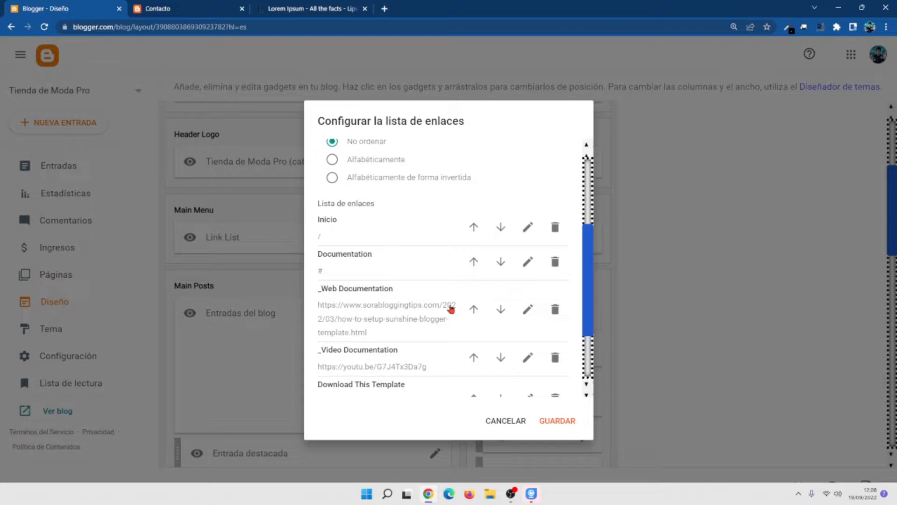
left_click(560, 422)
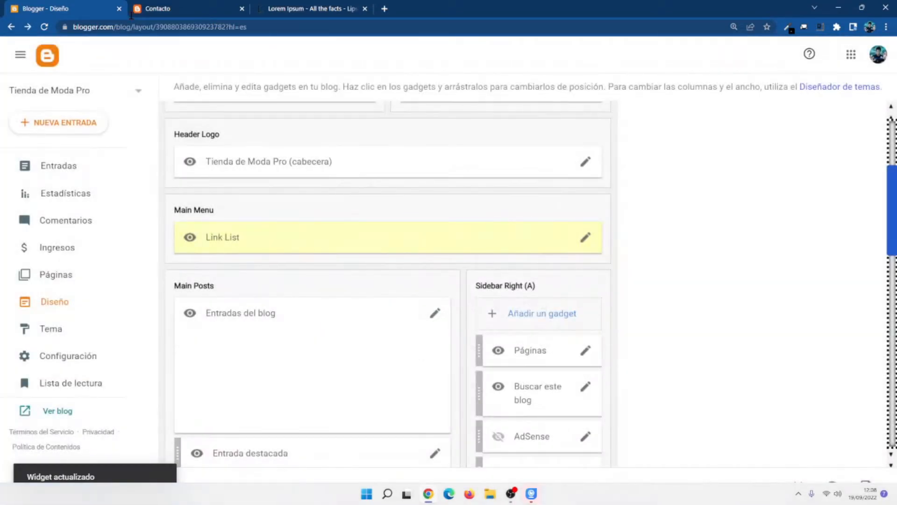
- Switch to the published blog, reload it and check the main menu and its Documentation submenu
left_click(177, 6)
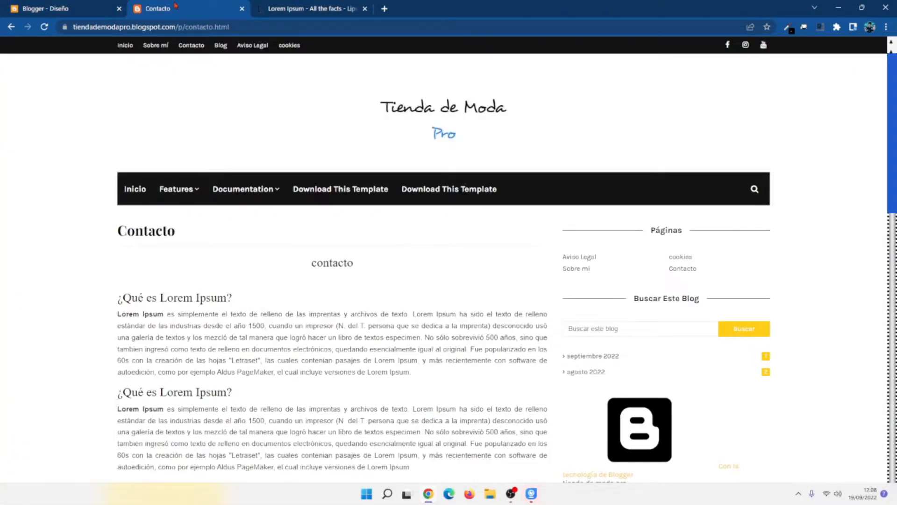
left_click(45, 27)
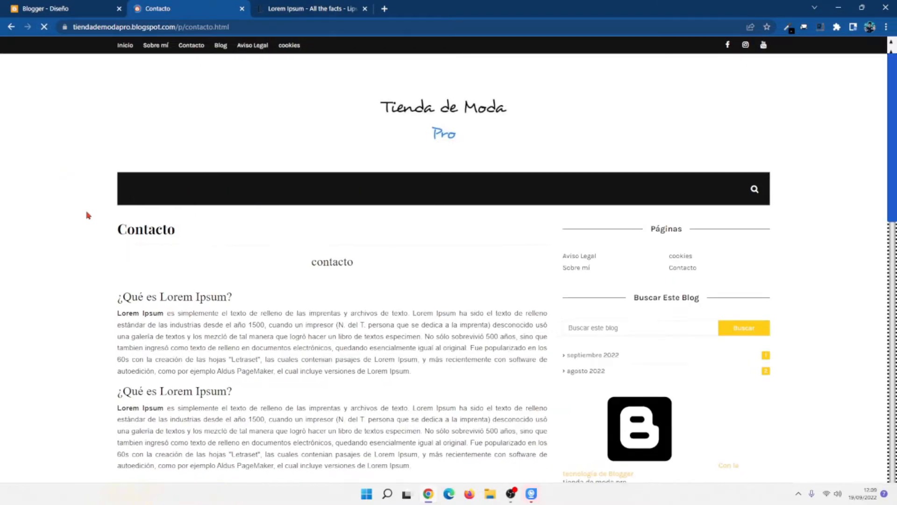
mouse_move(169, 199)
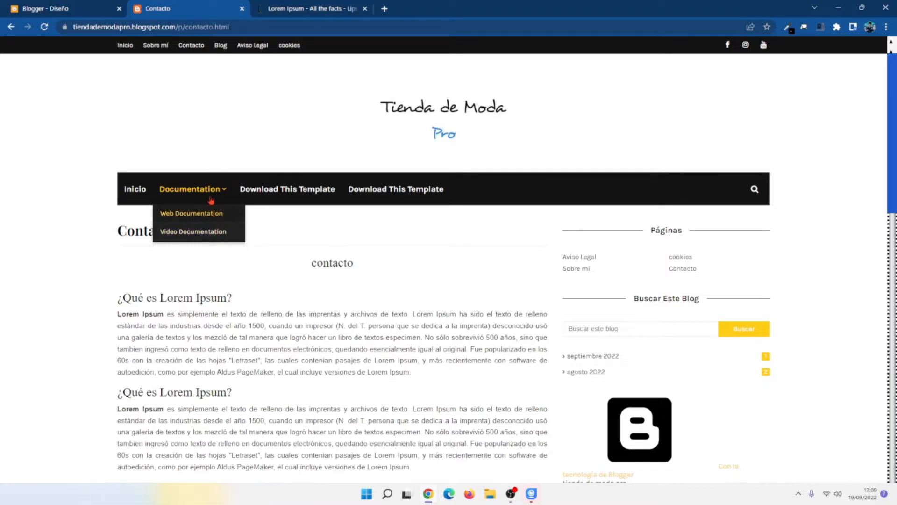
- Delete the Documentation, _Web Documentation and _Video Documentation links from the Main Menu list in the Blogger layout and save it
left_click(78, 5)
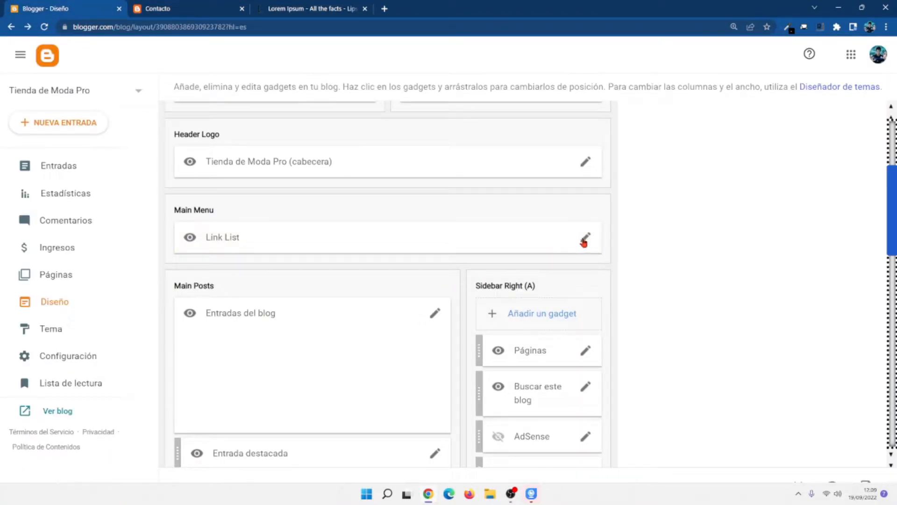
left_click(585, 240)
scroll(493, 280, "down", 3)
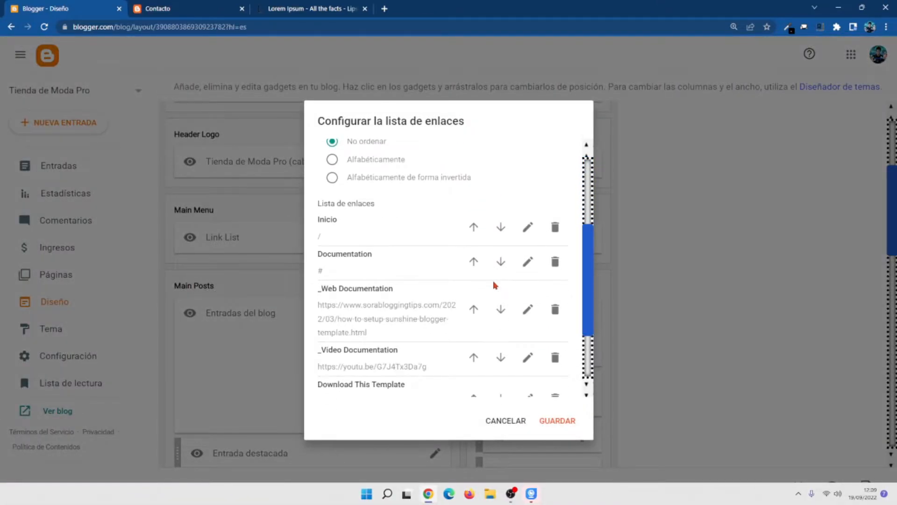
left_click(556, 262)
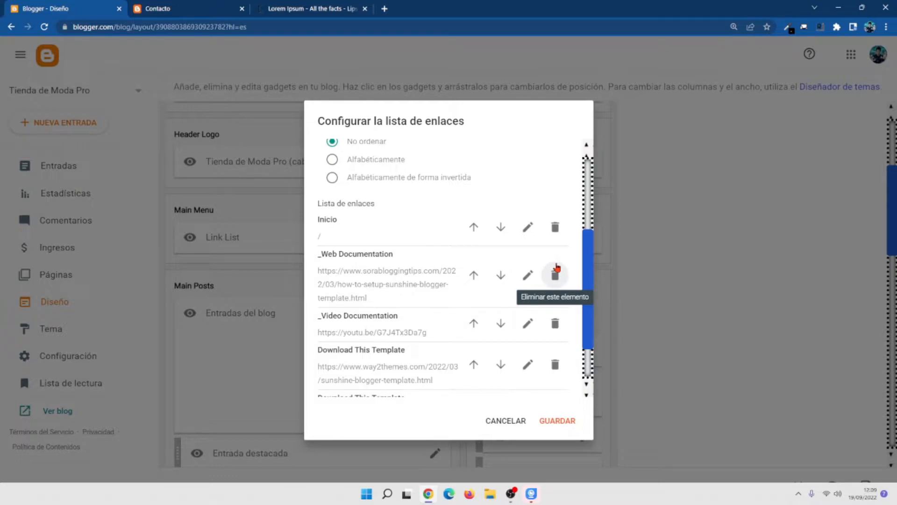
scroll(555, 272, "down", 1)
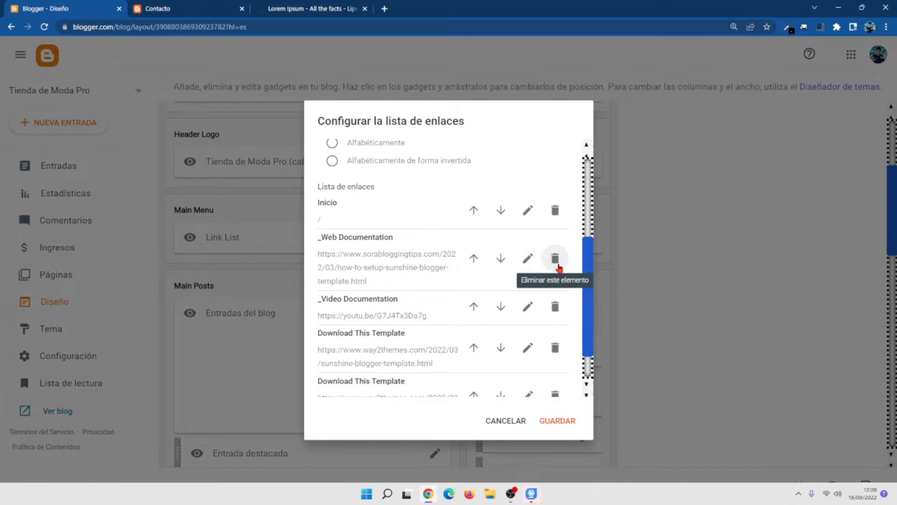
left_click(556, 260)
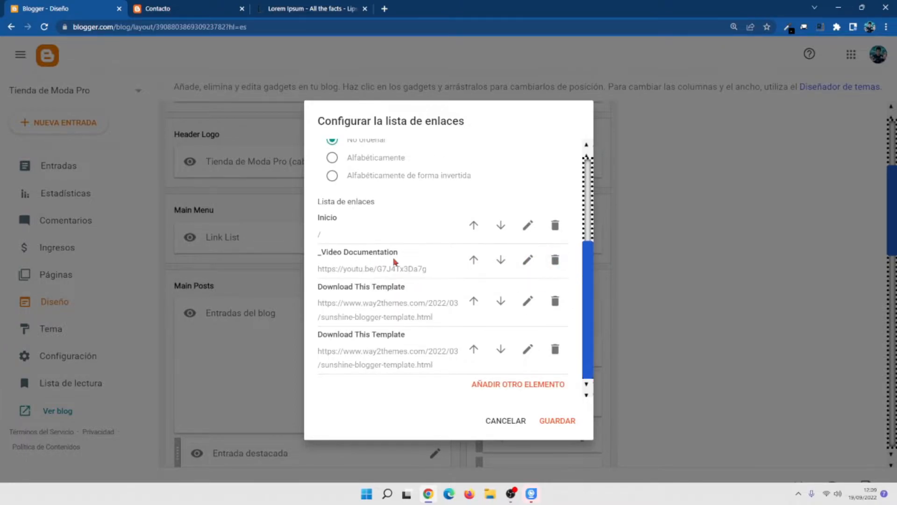
left_click(555, 260)
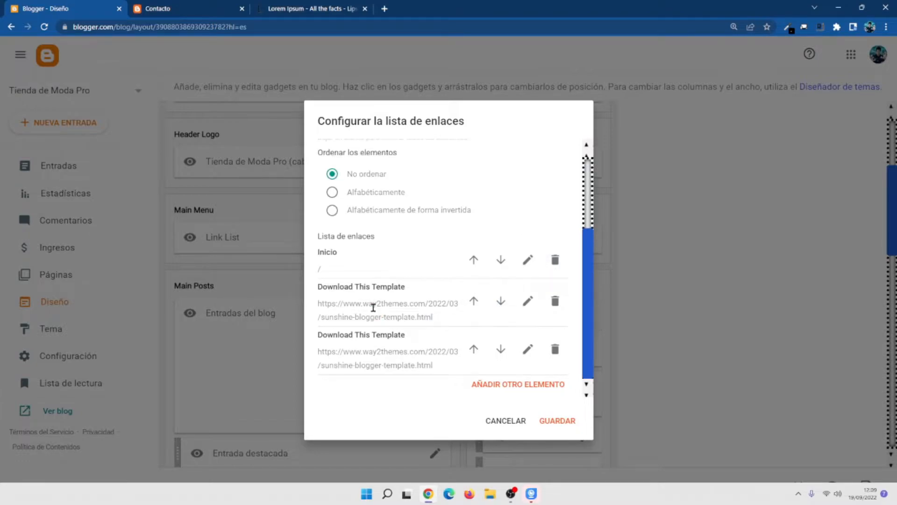
scroll(373, 307, "up", 1)
scroll(374, 310, "down", 1)
left_click(558, 420)
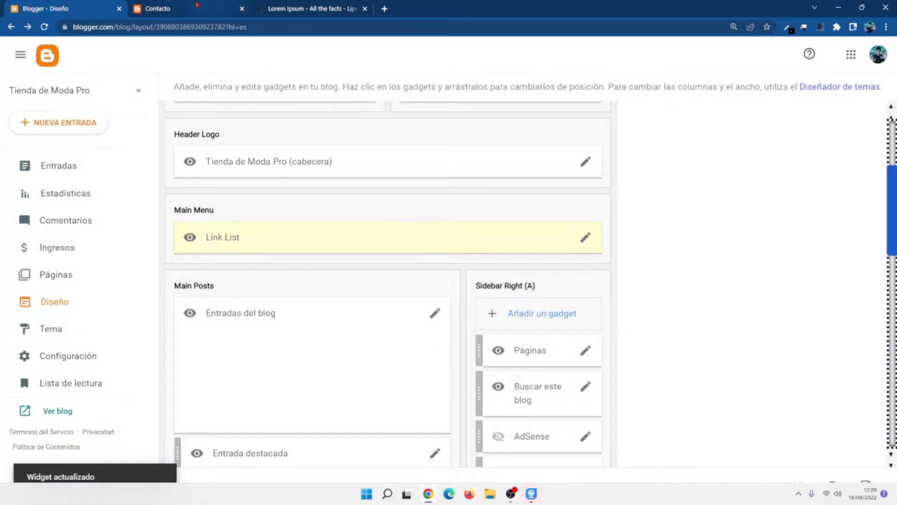
- Reload the published blog to check its main menu, and review the home page through the Inicio link
left_click(183, 7)
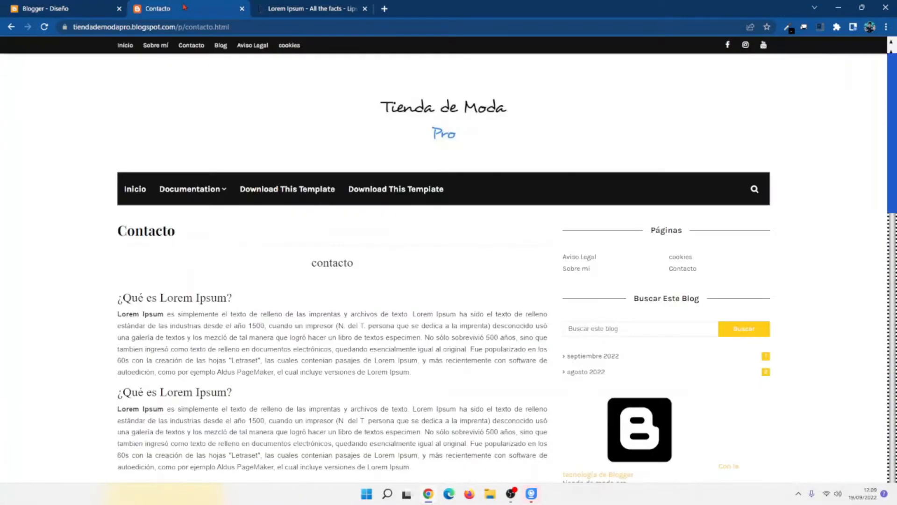
left_click(44, 27)
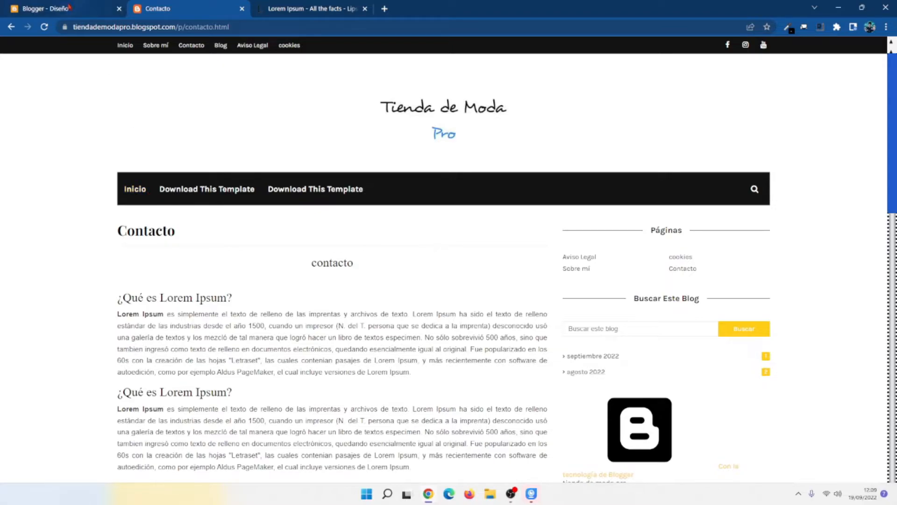
left_click(124, 47)
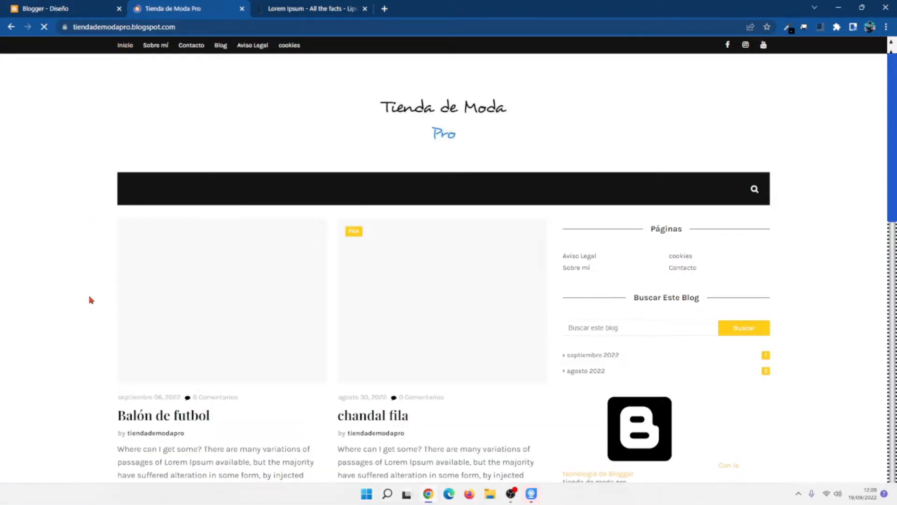
scroll(92, 299, "down", 2)
scroll(92, 297, "down", 1)
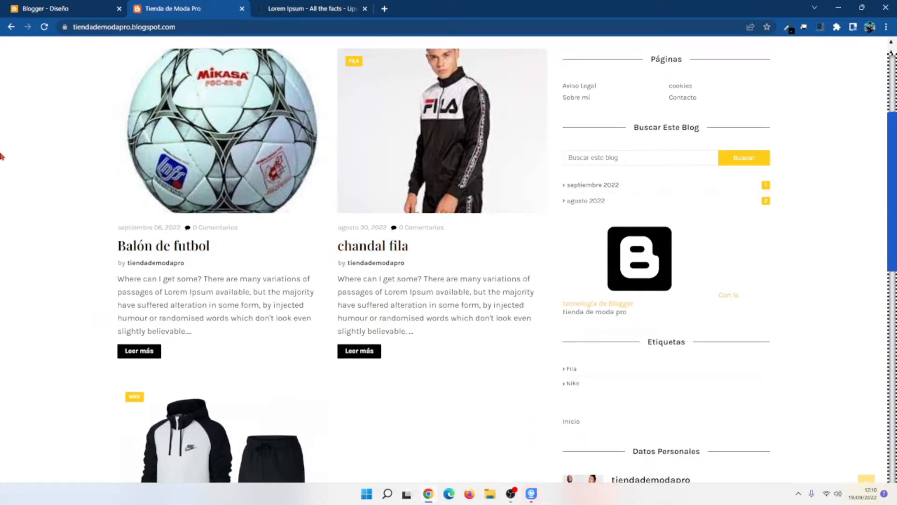
scroll(4, 150, "up", 2)
left_click(69, 6)
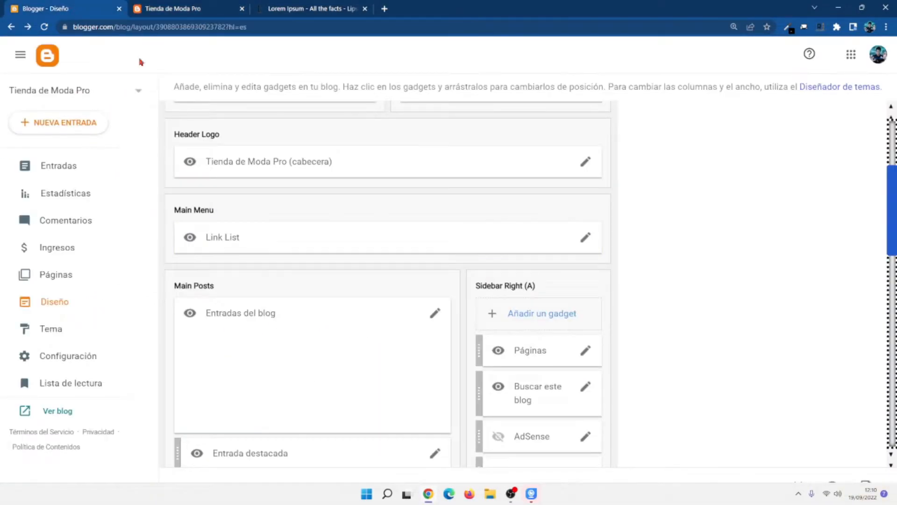
left_click(168, 7)
scroll(149, 165, "up", 1)
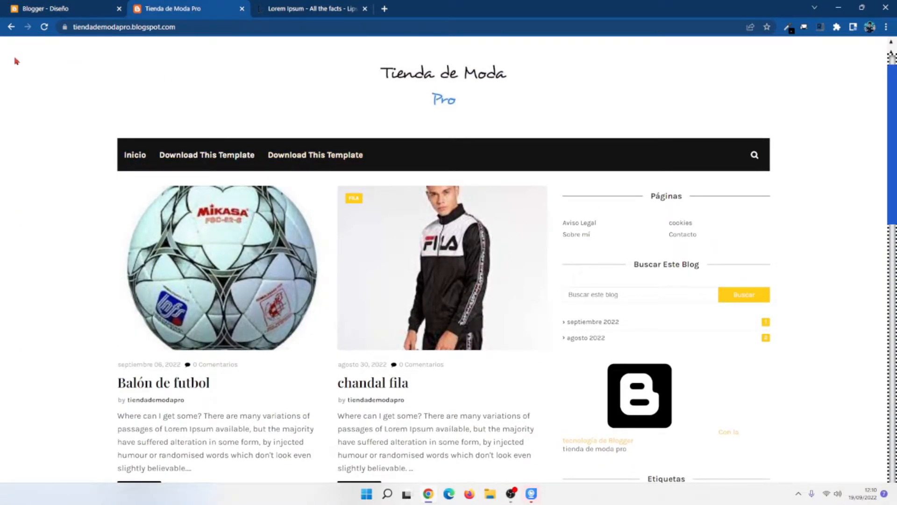
- Switch to the Blogger layout and rename the first Download This Template link in the Main Menu list as Balones
left_click(57, 7)
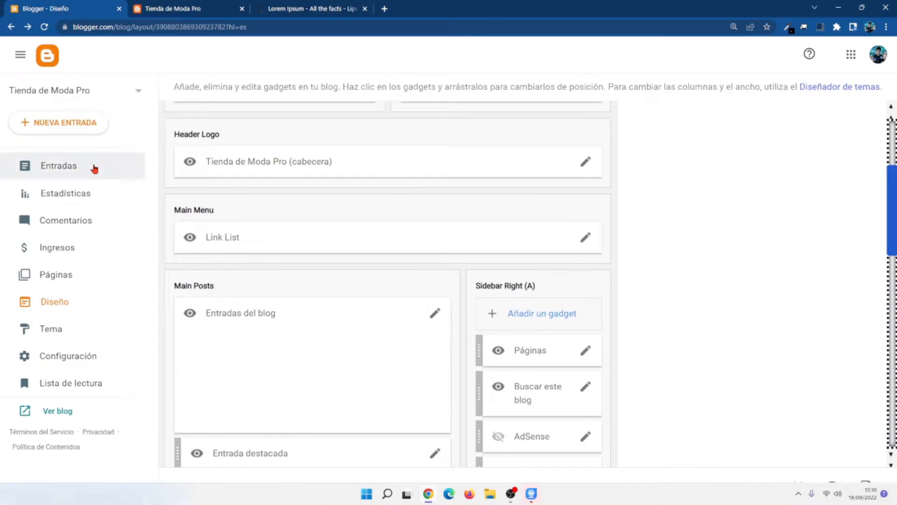
scroll(272, 295, "down", 1)
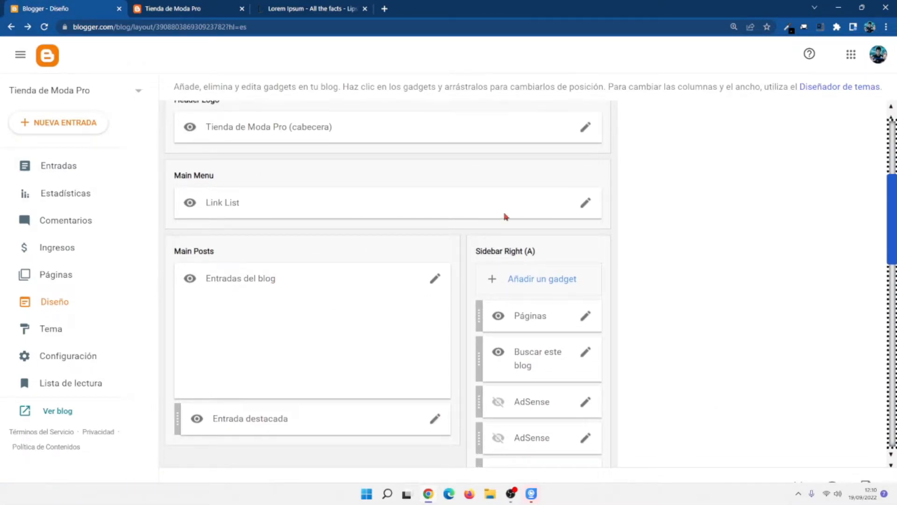
left_click(585, 203)
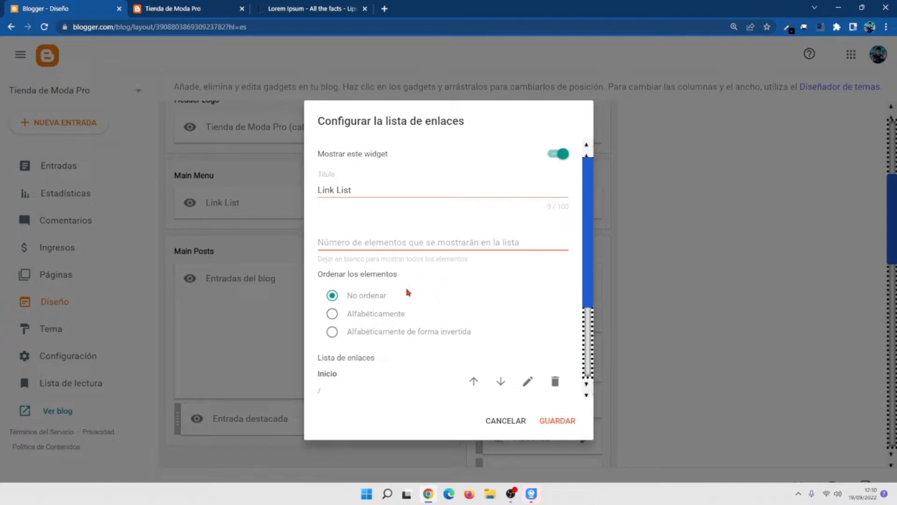
scroll(407, 292, "down", 3)
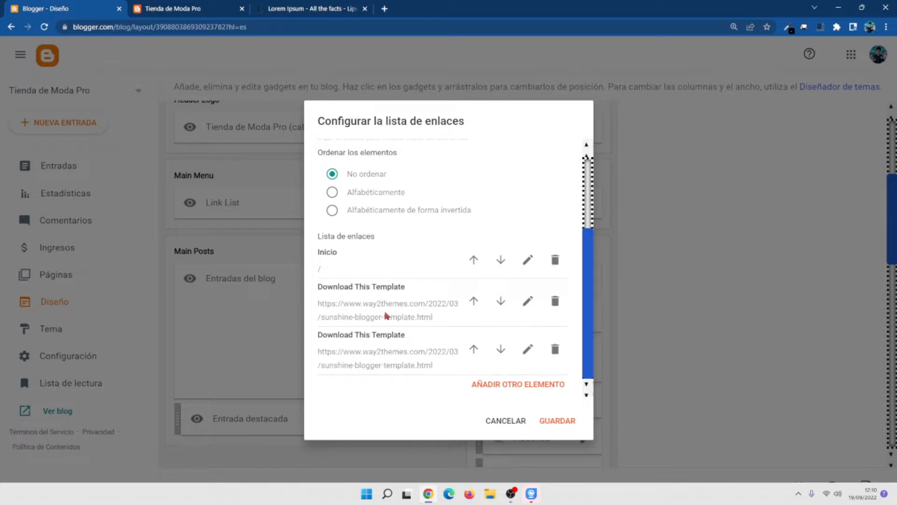
left_click(528, 302)
left_click_drag(426, 309, 305, 322)
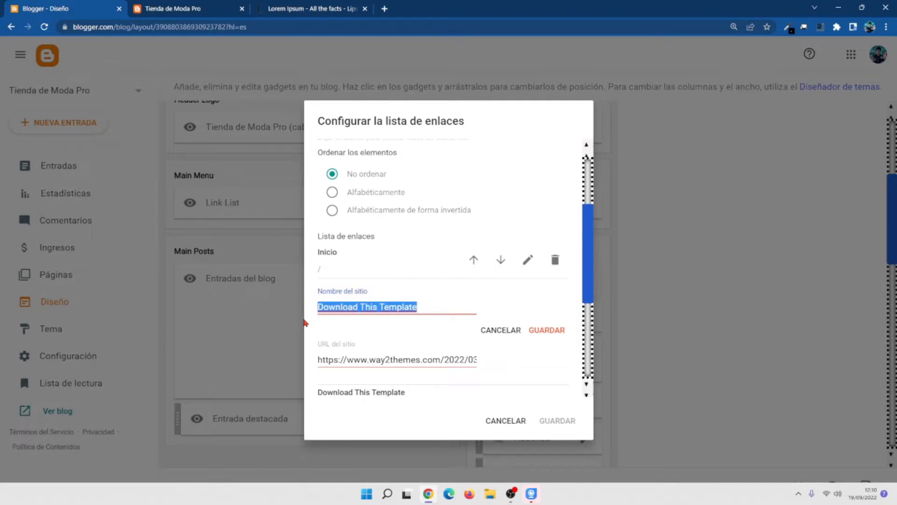
type("Balones")
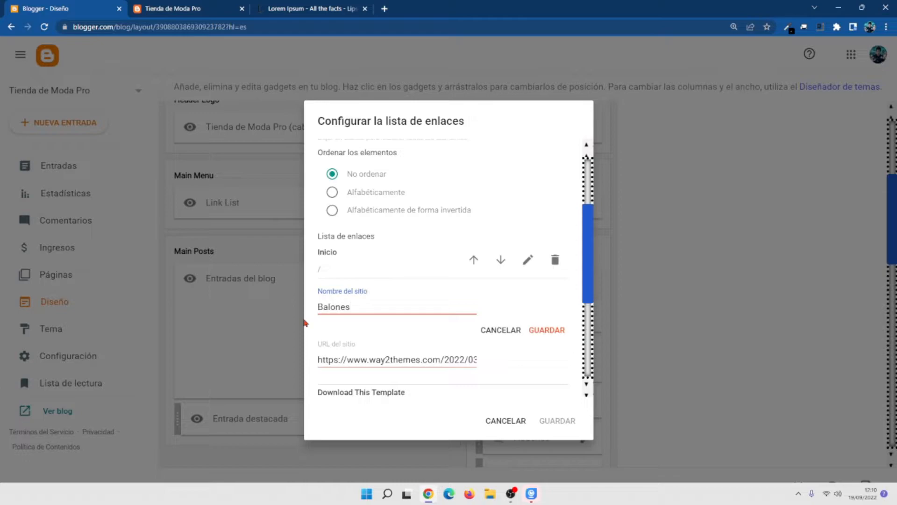
left_click(549, 333)
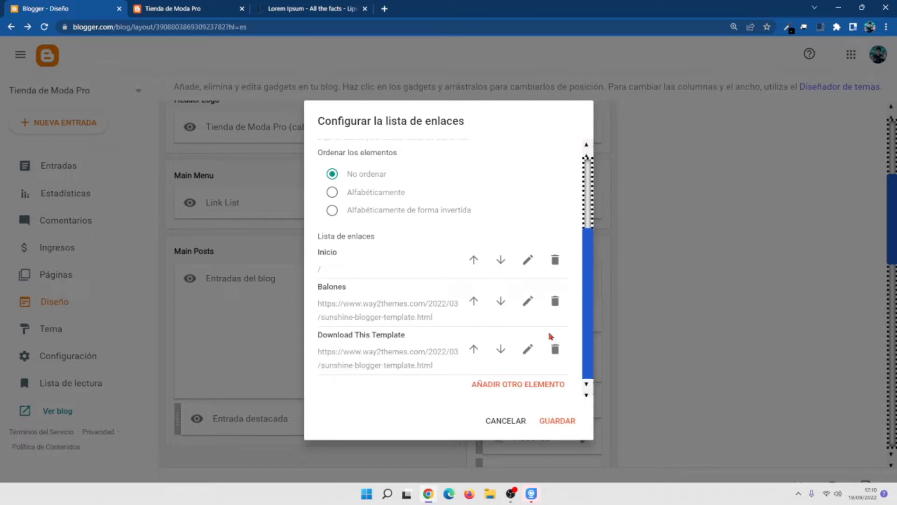
- Rename the remaining Download This Template link as Chandall and save the Main Menu link list
left_click(528, 349)
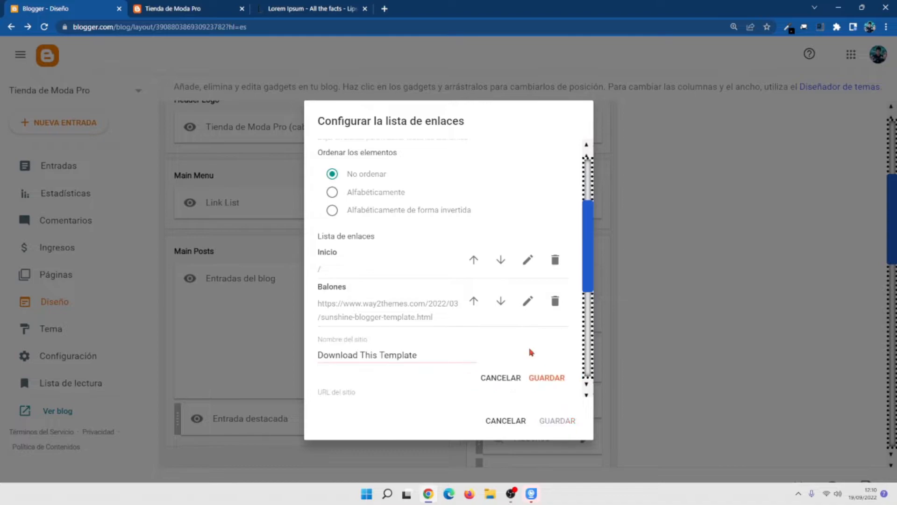
left_click_drag(458, 352, 278, 364)
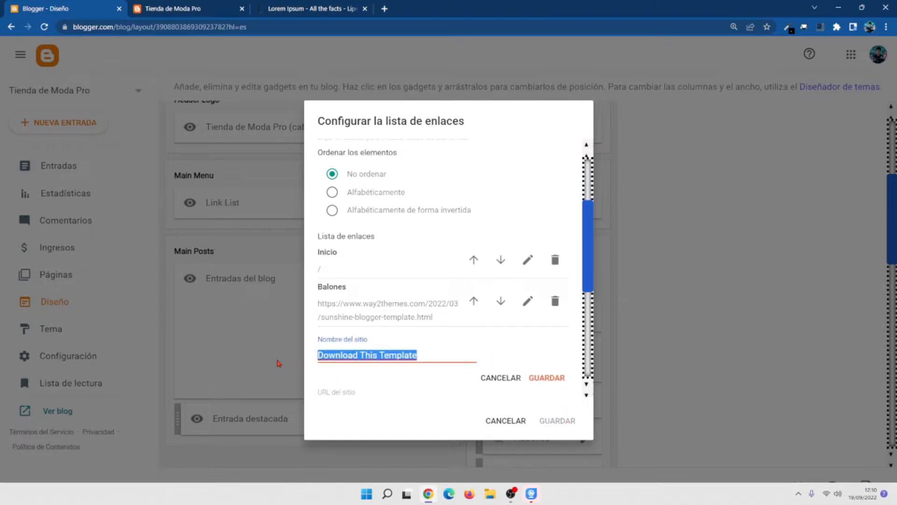
type("Chandal")
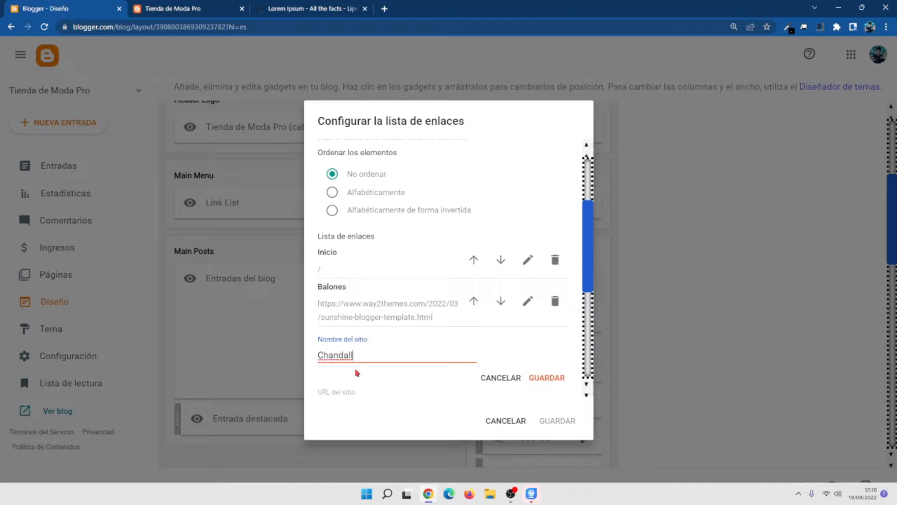
left_click(547, 379)
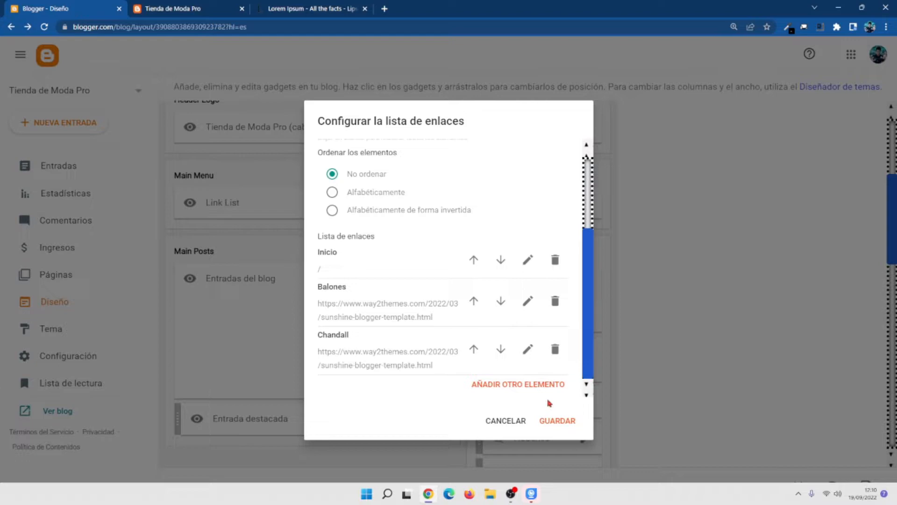
left_click(553, 422)
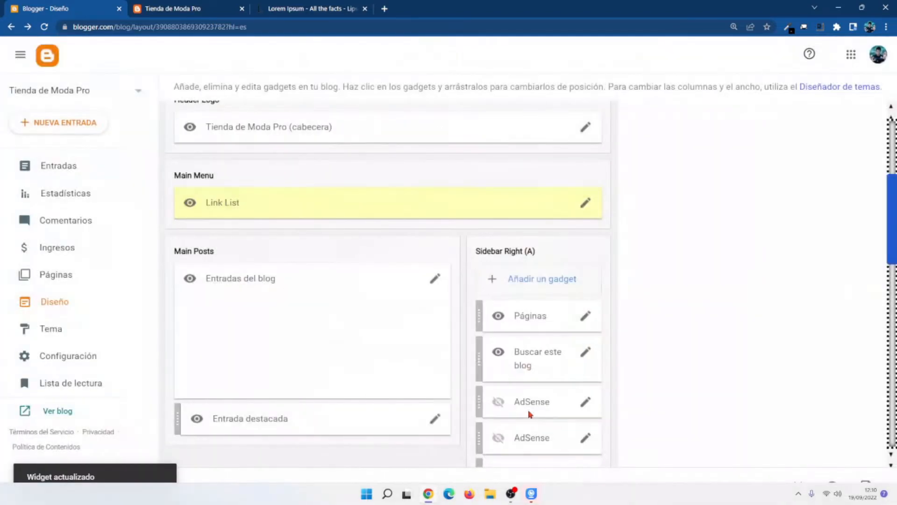
- Reload the published blog, check its main menu and review the home page through the Inicio links
left_click(173, 6)
left_click(44, 27)
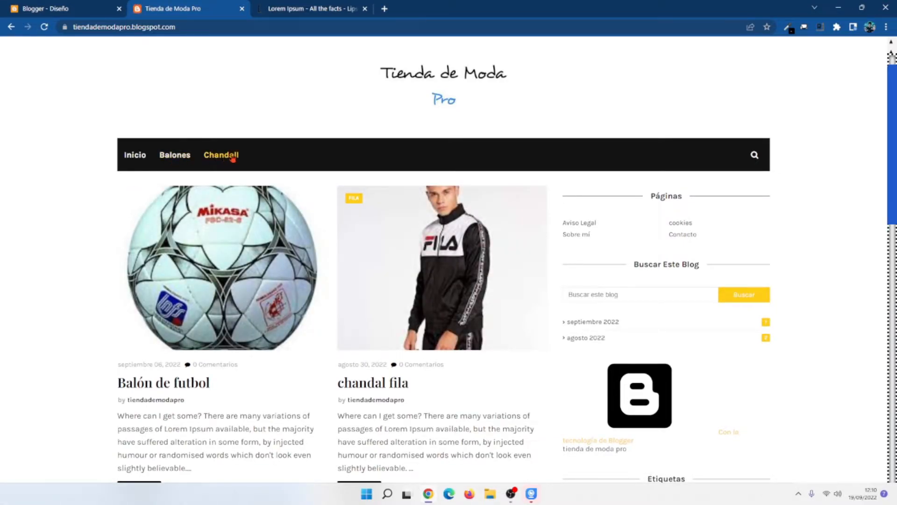
scroll(140, 159, "up", 1)
left_click(135, 189)
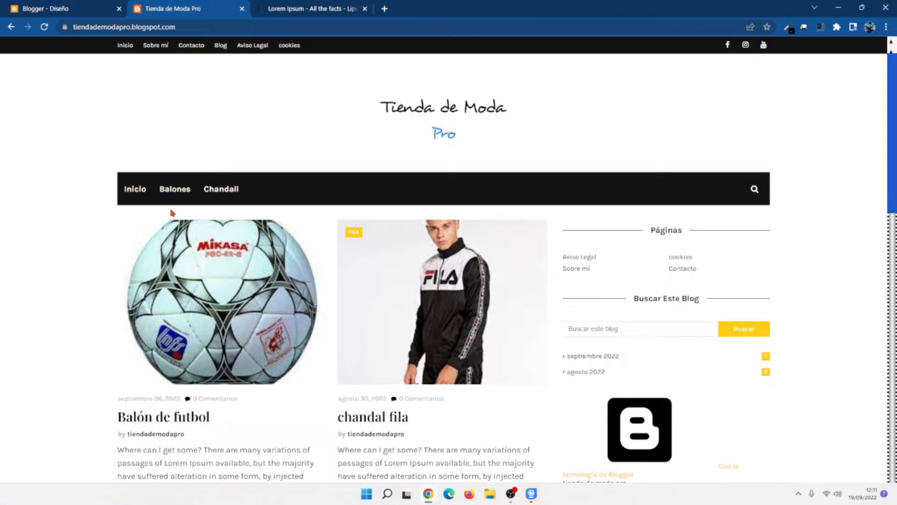
left_click(126, 45)
scroll(619, 315, "down", 1)
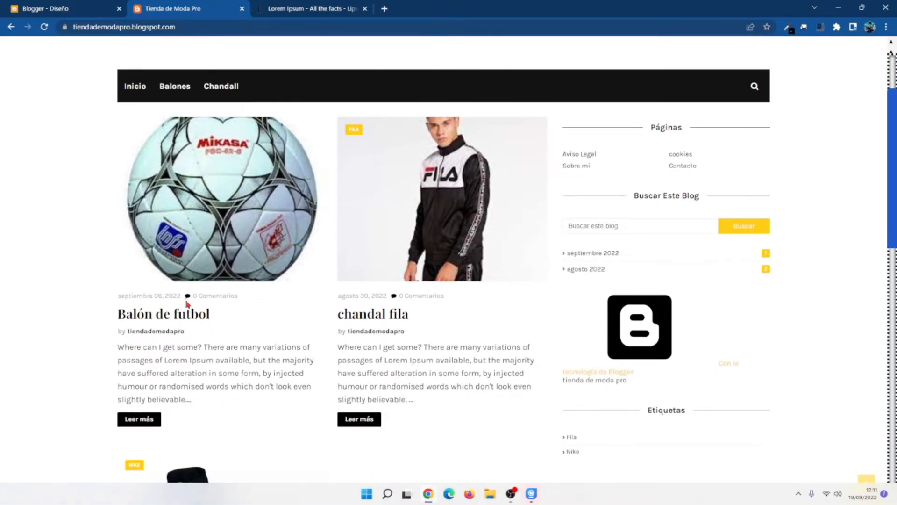
- Open the published Balón de futbol post from the home page and review its image and text
left_click(183, 314)
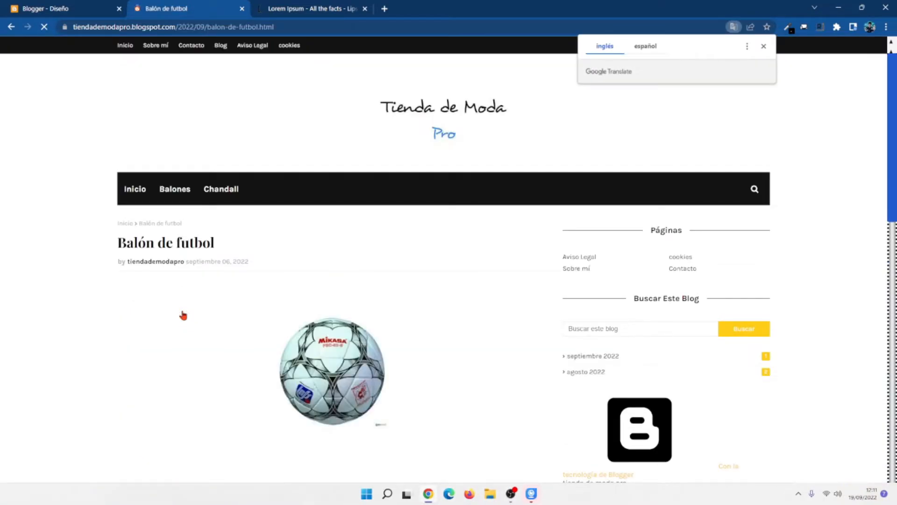
scroll(184, 299, "down", 2)
scroll(227, 243, "down", 2)
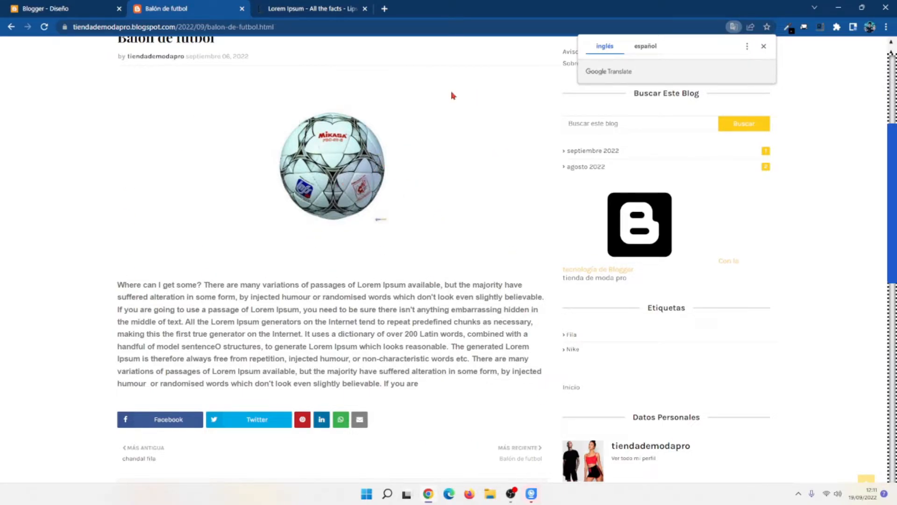
scroll(275, 255, "up", 5)
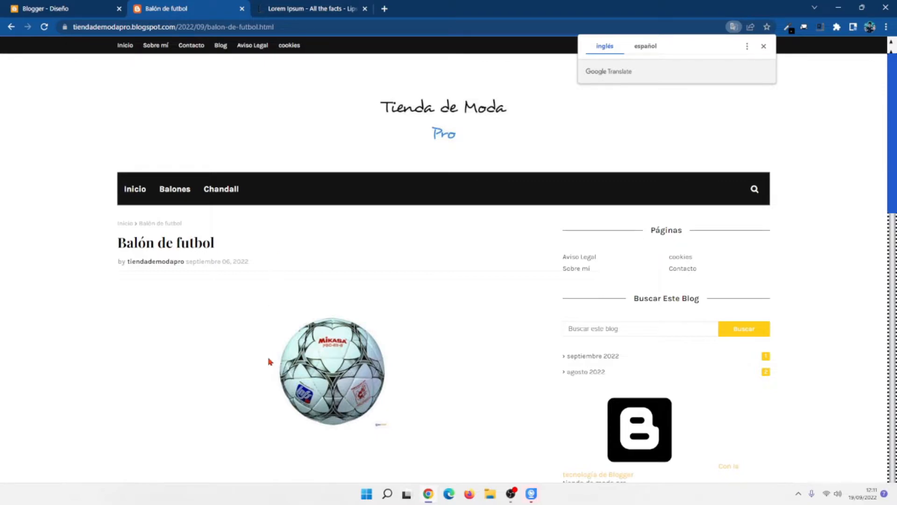
- Open the Balón de futbol post in the Blogger editor to review it, and return to the post list
left_click(80, 5)
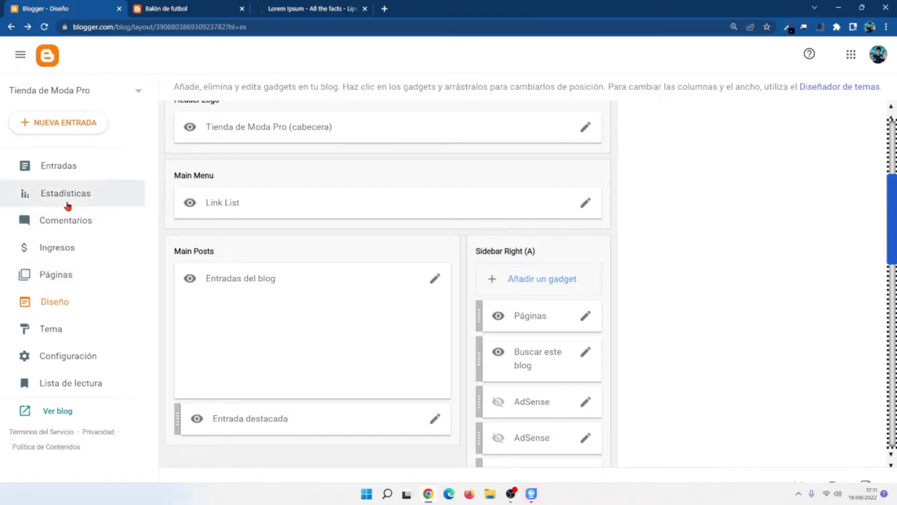
left_click(72, 176)
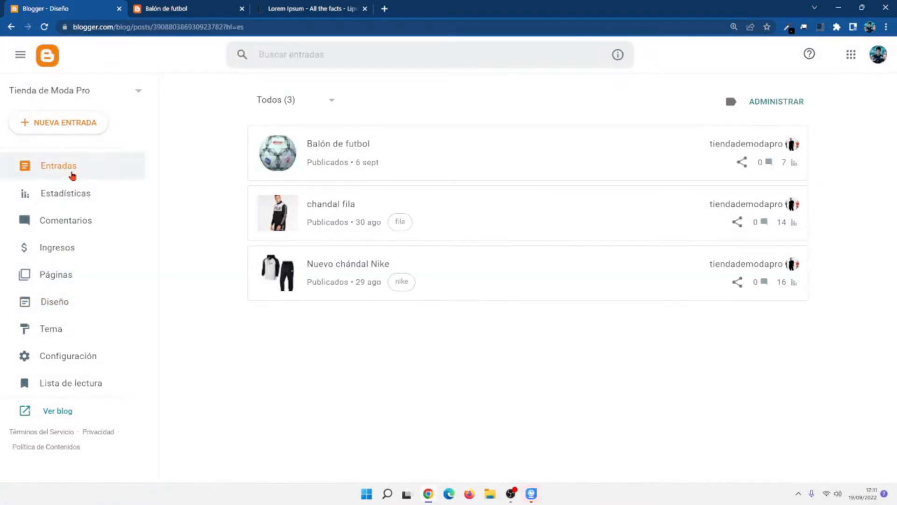
left_click(334, 151)
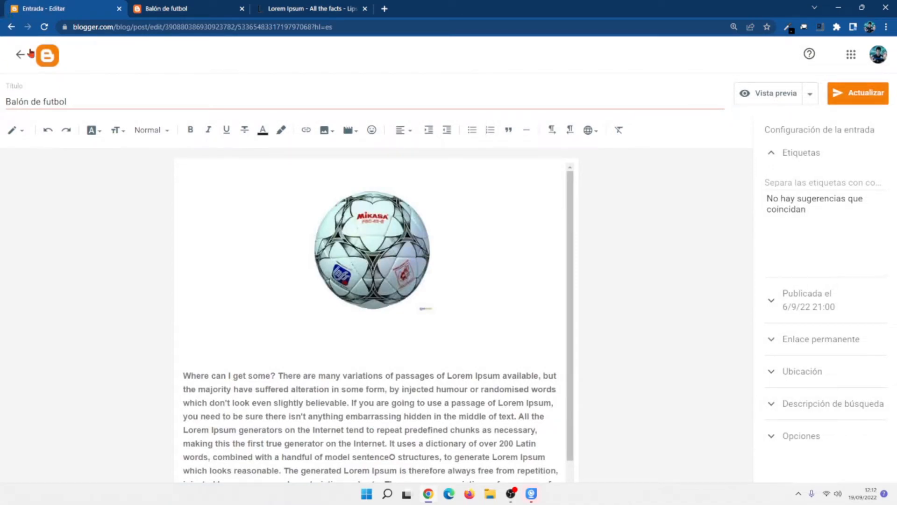
left_click(46, 58)
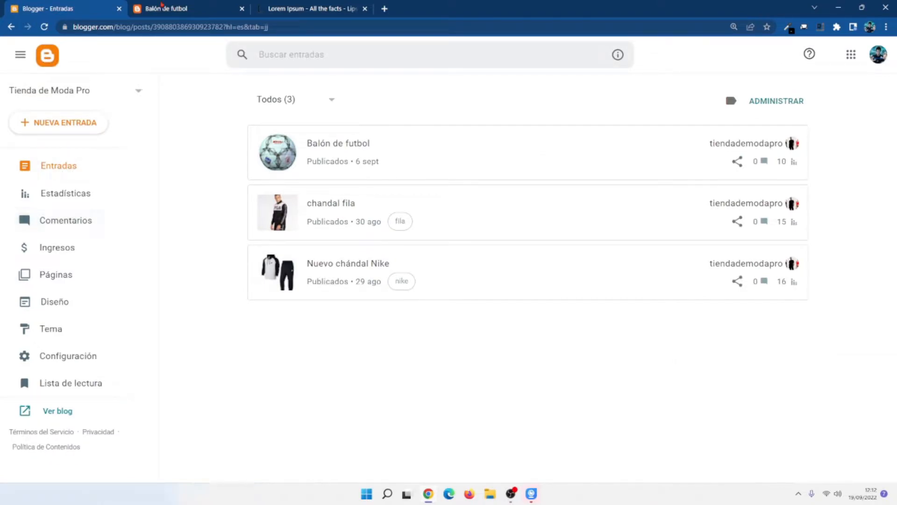
- Switch to the published Balón de futbol post and copy its web address
left_click(179, 8)
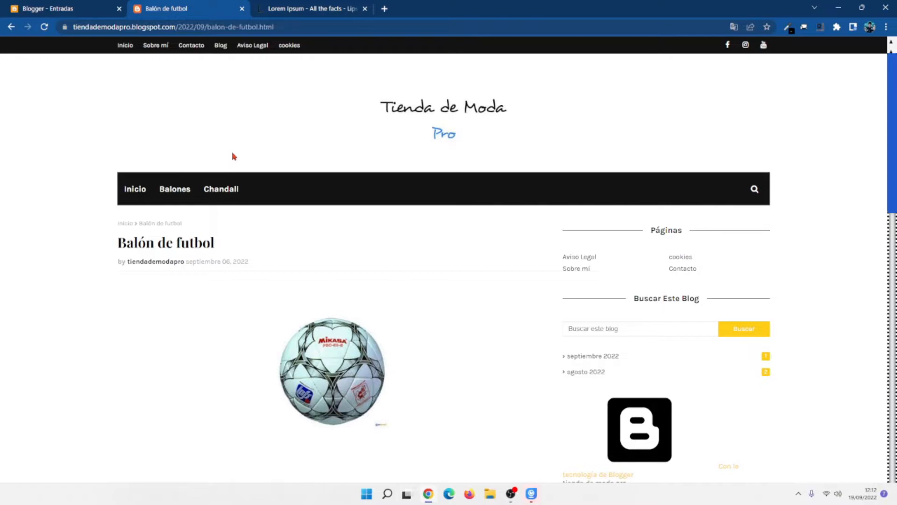
left_click(159, 29)
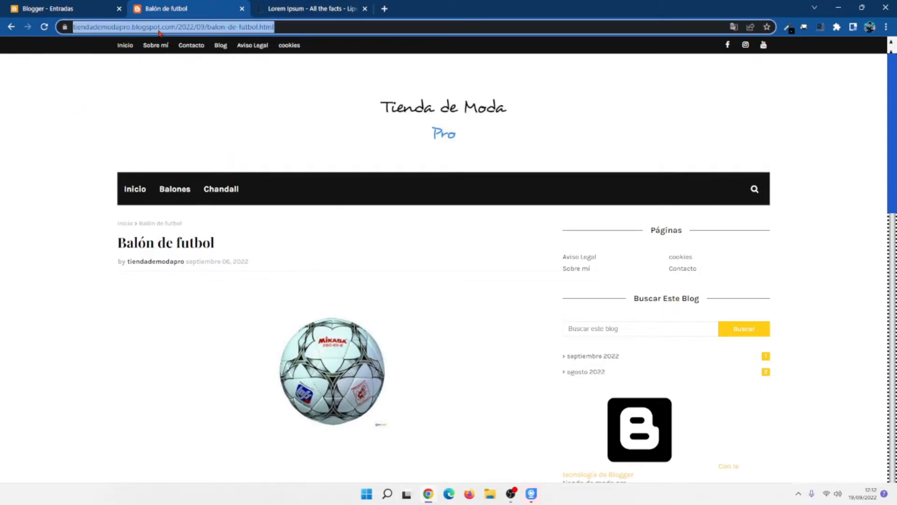
right_click(159, 32)
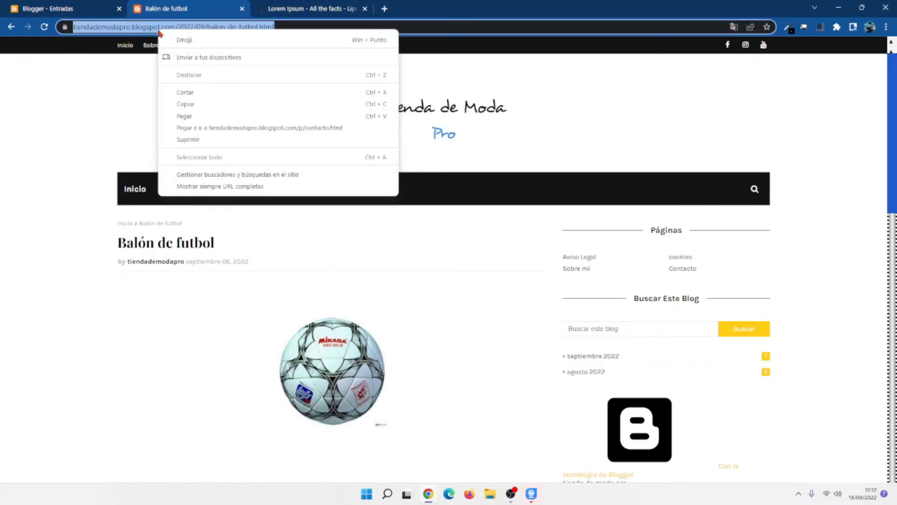
left_click(214, 107)
- In the Blogger layout's Main Menu list, replace the Balones link's URL with the copied balon-de-futbol.html address and save the list
left_click(49, 5)
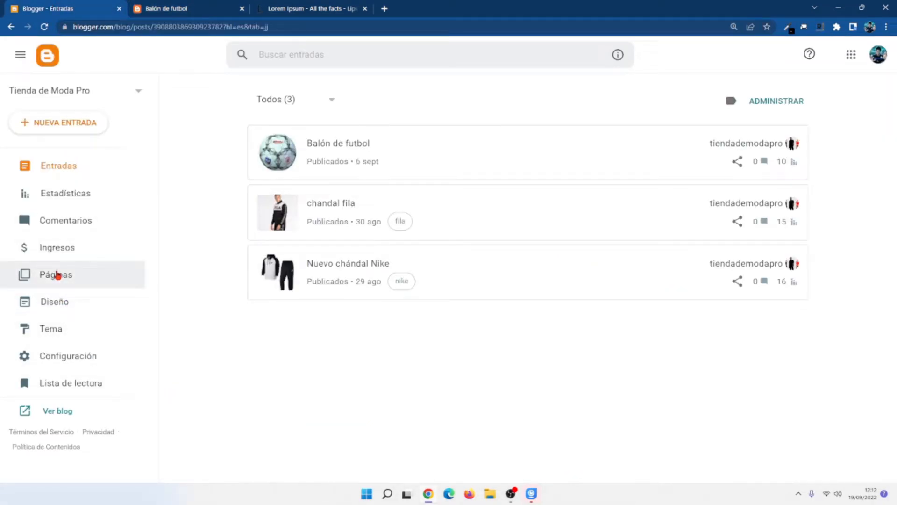
left_click(55, 301)
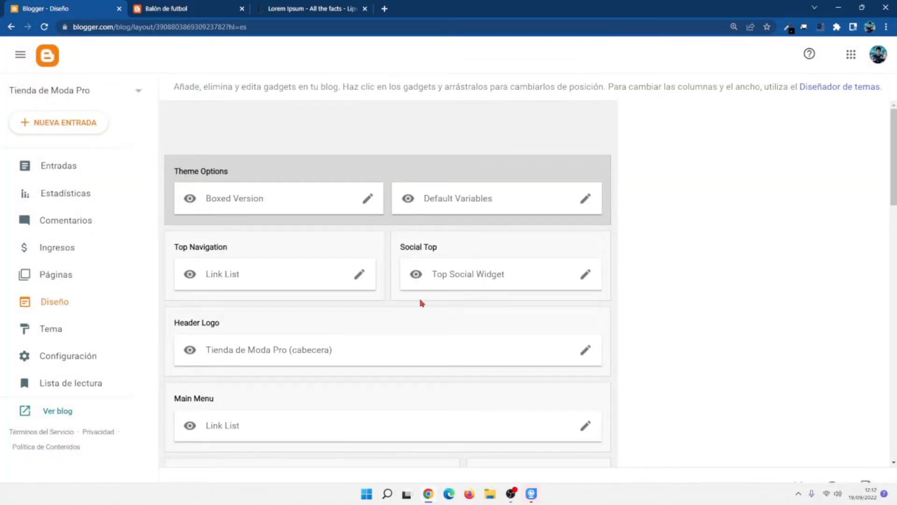
scroll(422, 303, "down", 4)
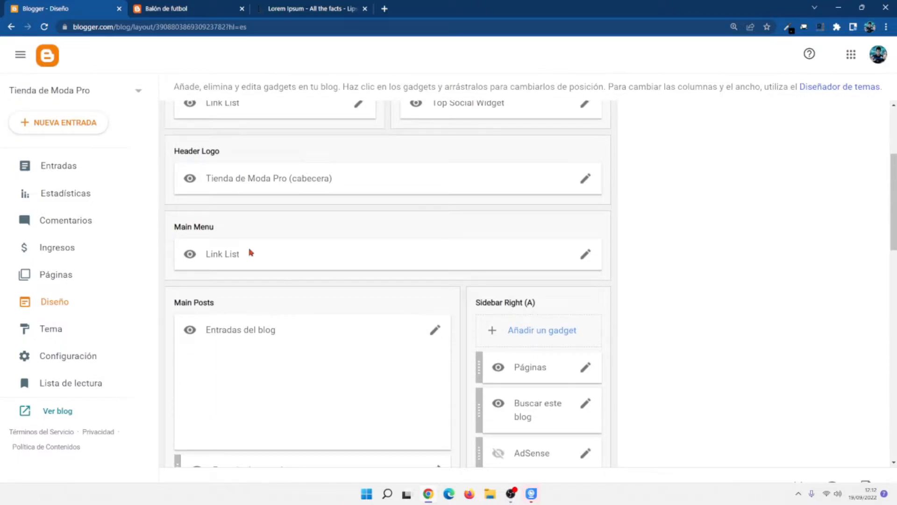
left_click(585, 254)
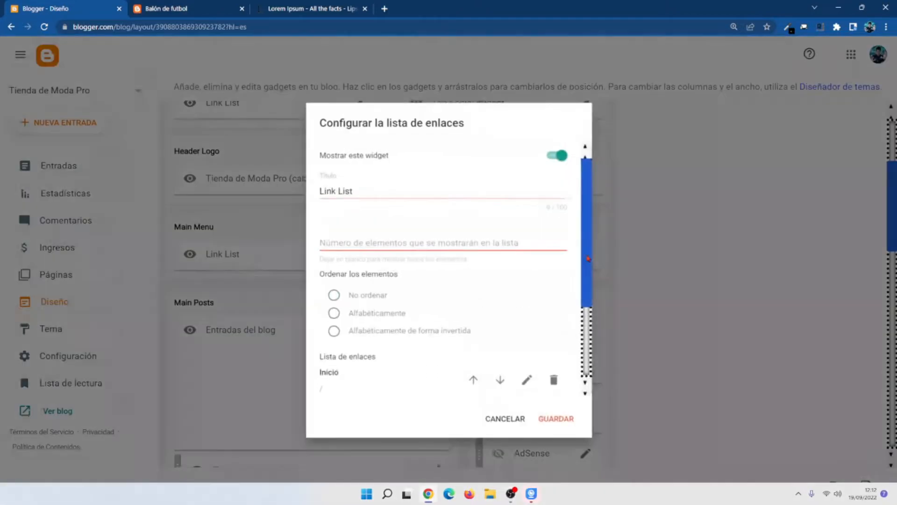
scroll(482, 304, "down", 2)
scroll(478, 295, "down", 1)
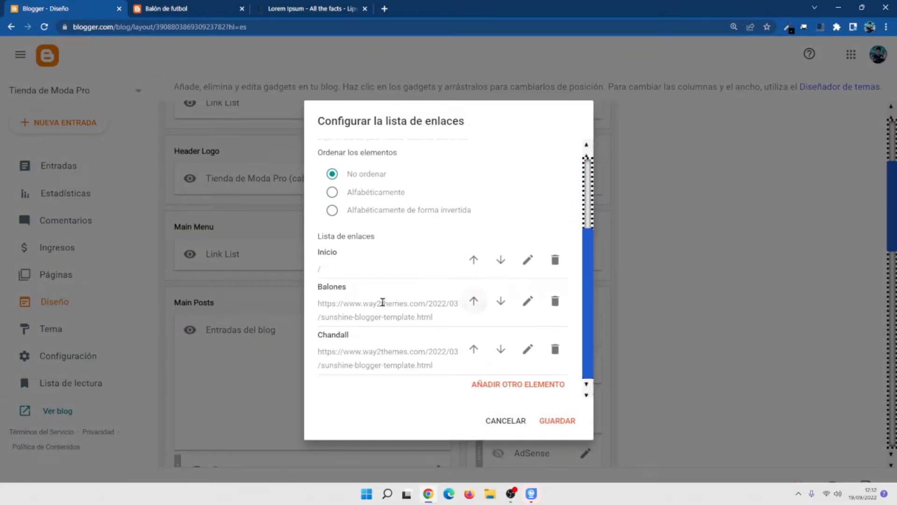
left_click(529, 301)
triple_click(384, 358)
key("BackSpace")
key("ctrl+v")
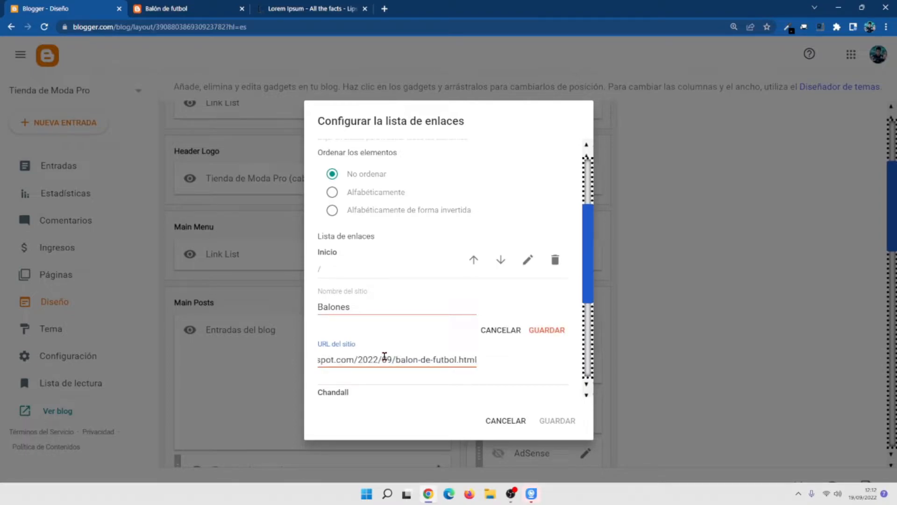
left_click(547, 330)
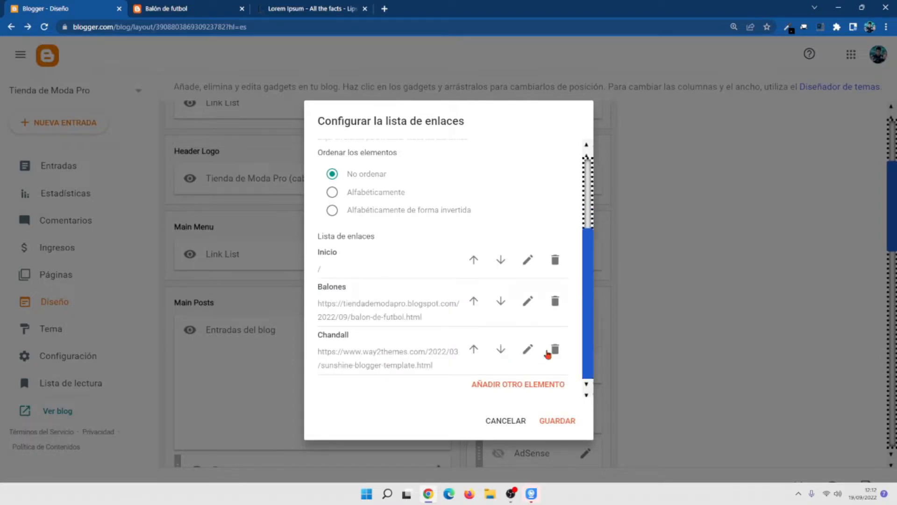
left_click(550, 418)
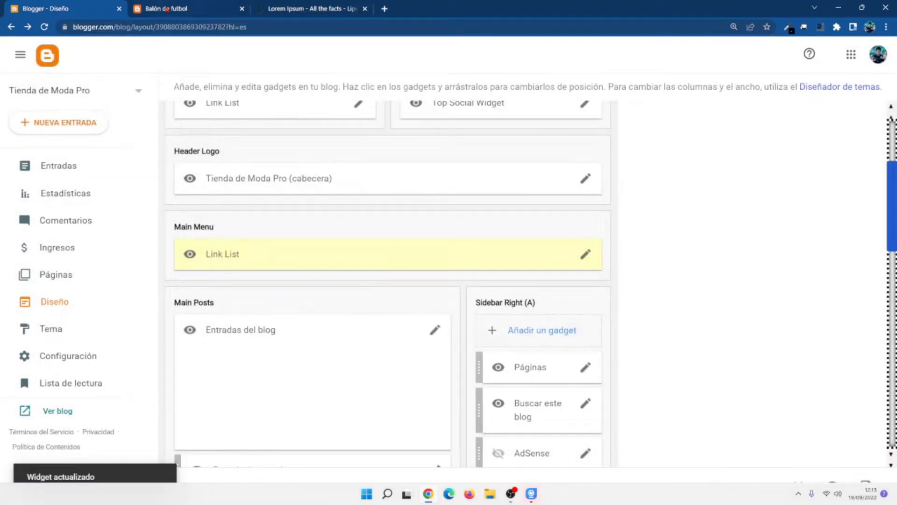
- Switch to the published blog, refresh it, and test the main menu's Inicio and Balones links
left_click(169, 8)
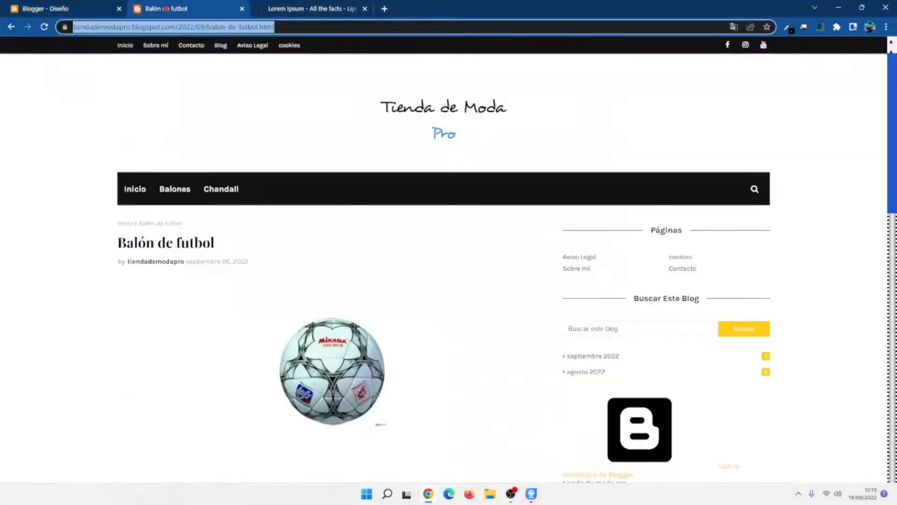
left_click(45, 26)
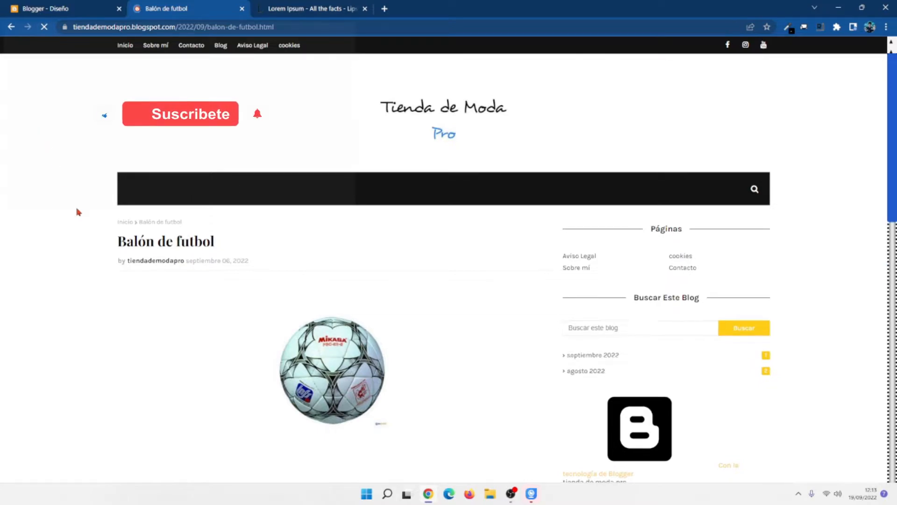
left_click(130, 200)
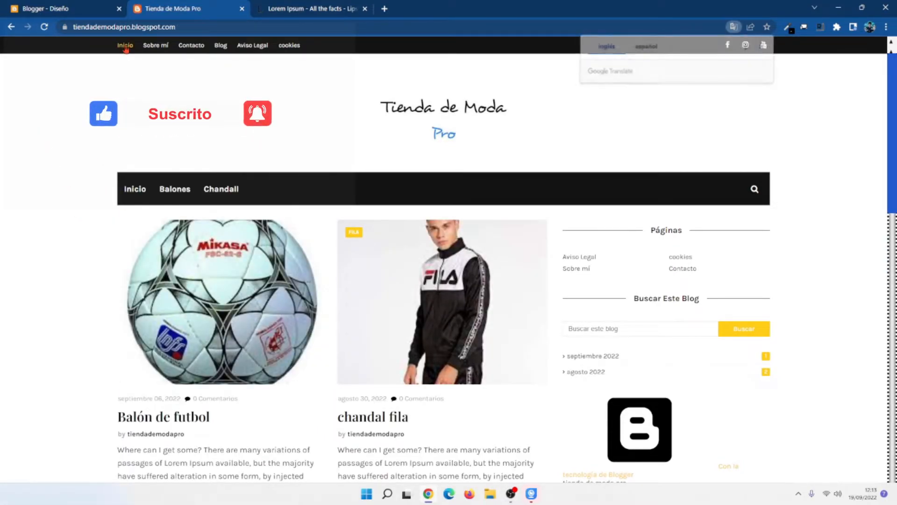
left_click(169, 195)
- Dismiss the translation offer and review the Balón de futbol post from its image down to the suggested posts and comments
scroll(80, 307, "down", 3)
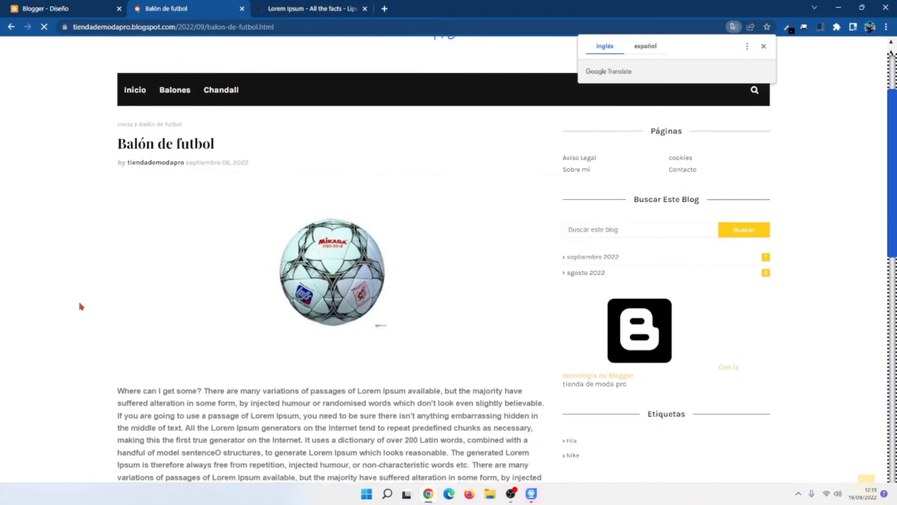
left_click(765, 48)
scroll(339, 339, "down", 2)
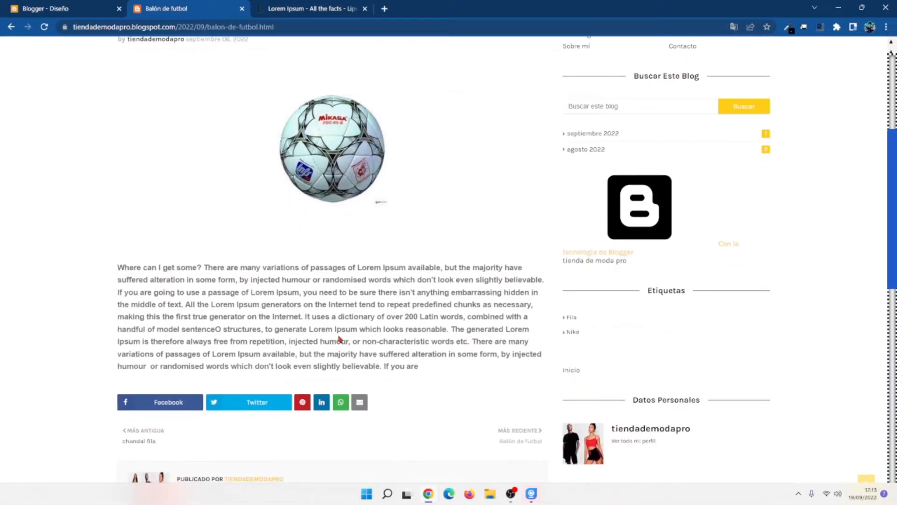
scroll(269, 274, "down", 6)
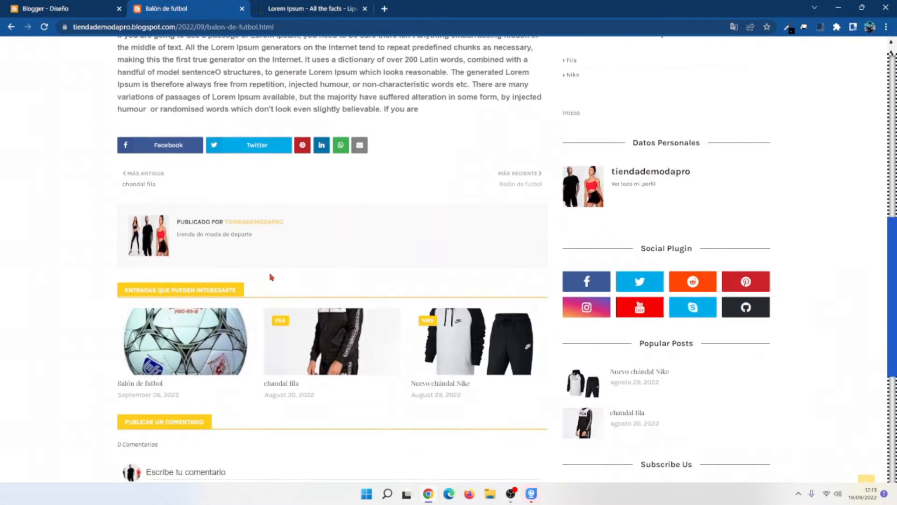
scroll(270, 277, "up", 10)
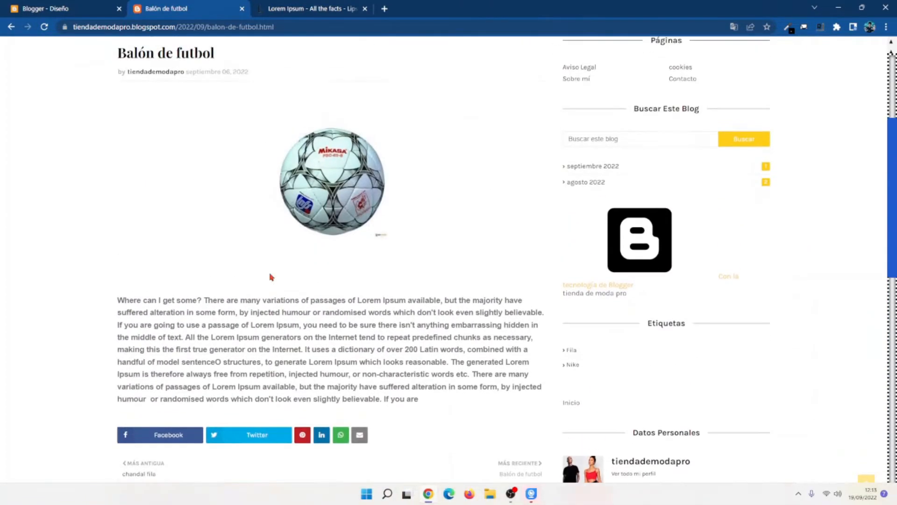
scroll(270, 276, "up", 1)
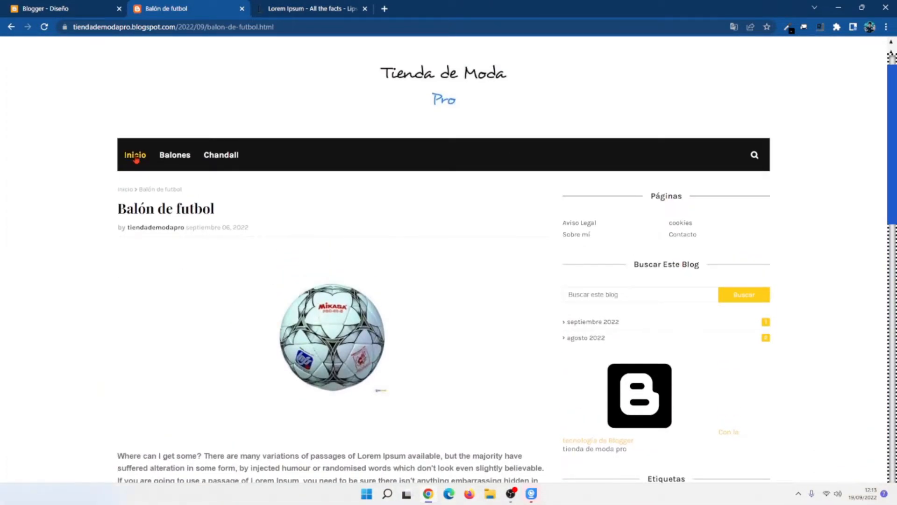
scroll(171, 208, "up", 1)
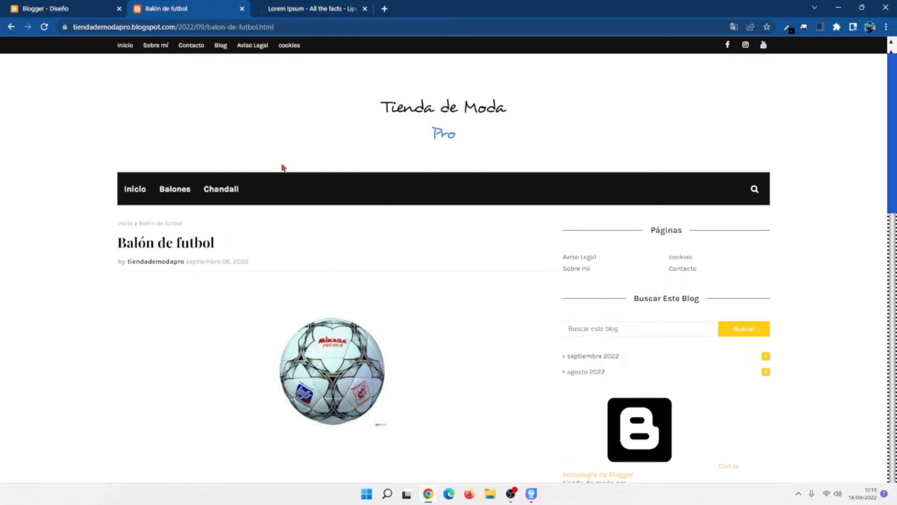
- Retest the blog's navigation by alternating between the home page and the Balones link, and dismiss the iVCam notification
left_click(138, 195)
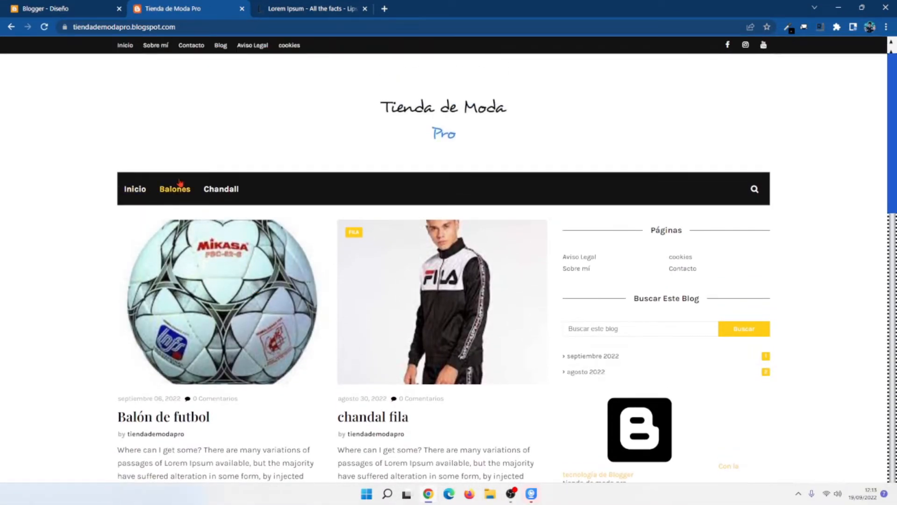
left_click(180, 184)
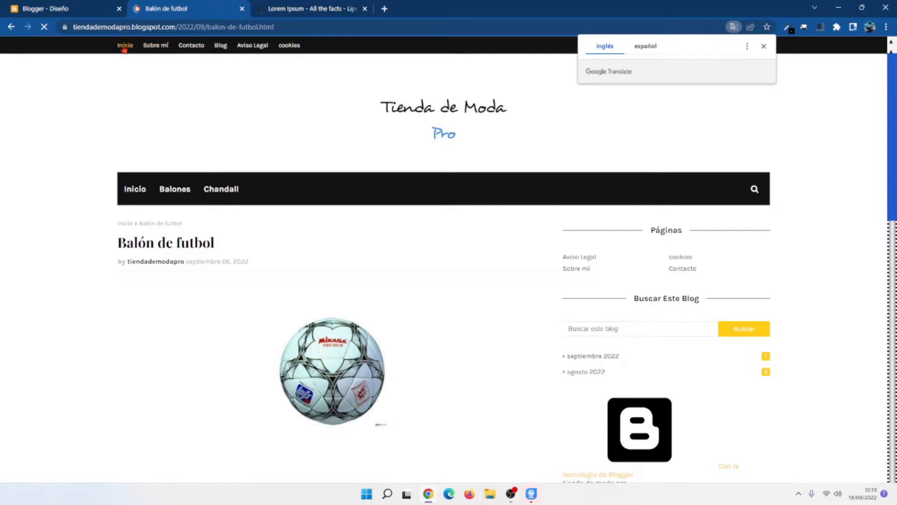
left_click(124, 45)
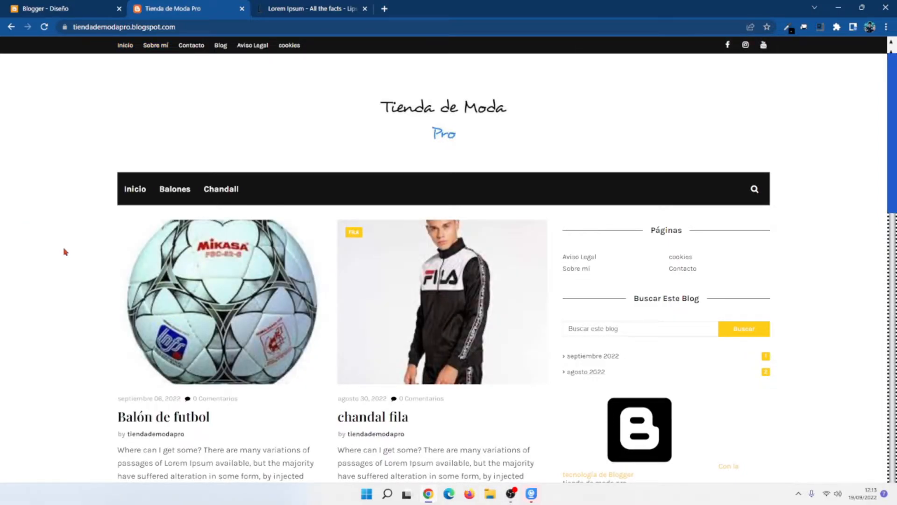
left_click(174, 191)
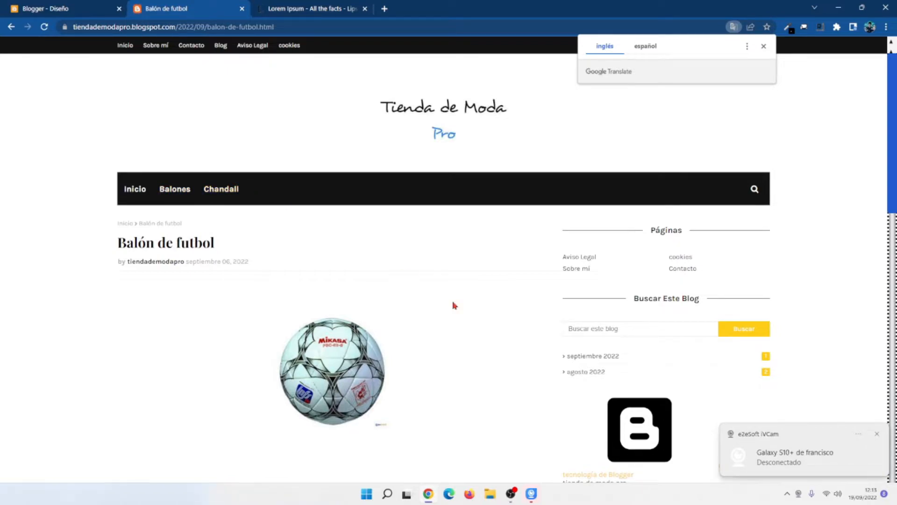
left_click(878, 435)
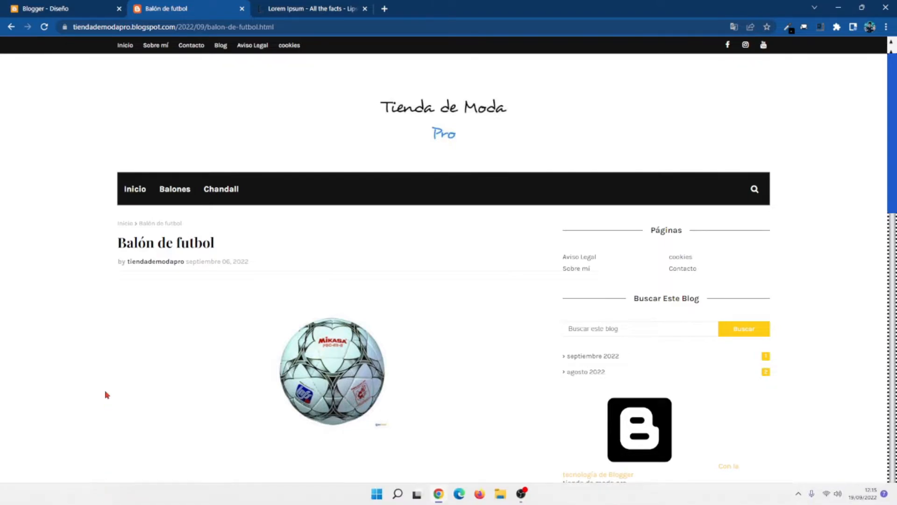
scroll(477, 232, "down", 2)
scroll(478, 234, "up", 2)
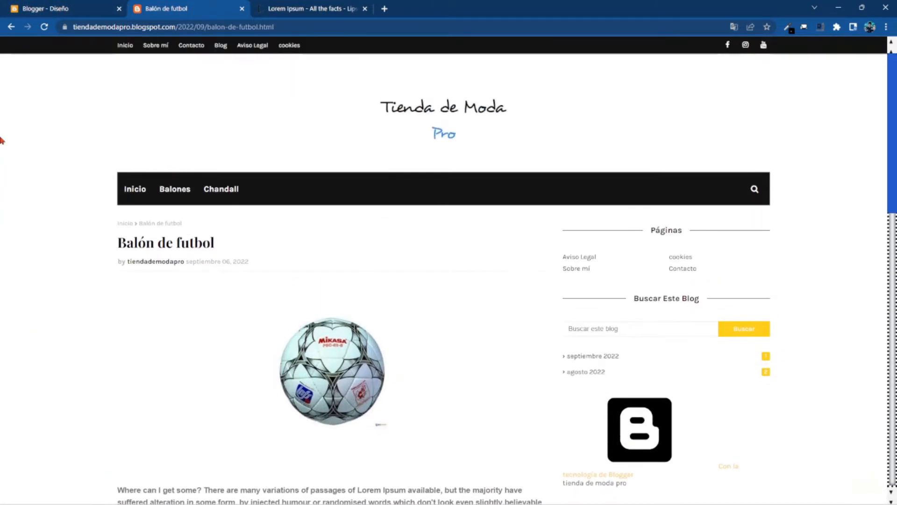
- Open the blog's home page and review its post listing and sidebar widgets
left_click(139, 191)
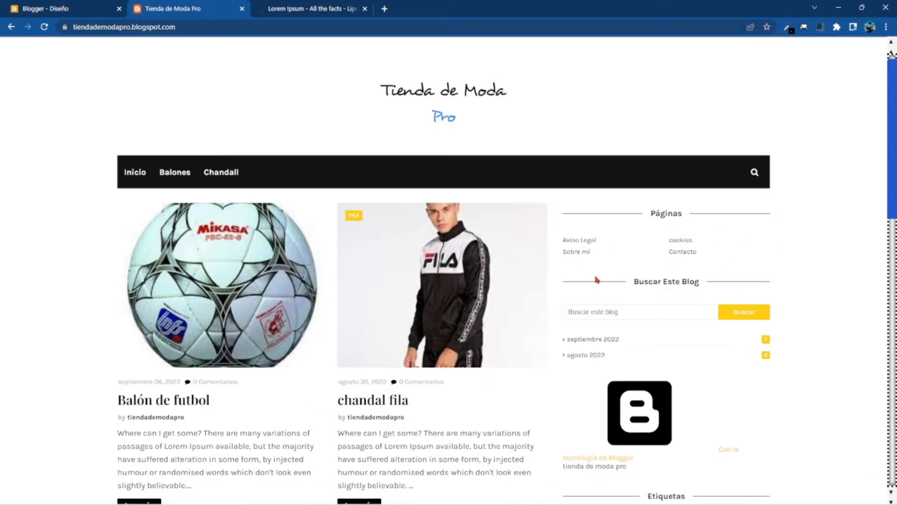
scroll(654, 252, "down", 2)
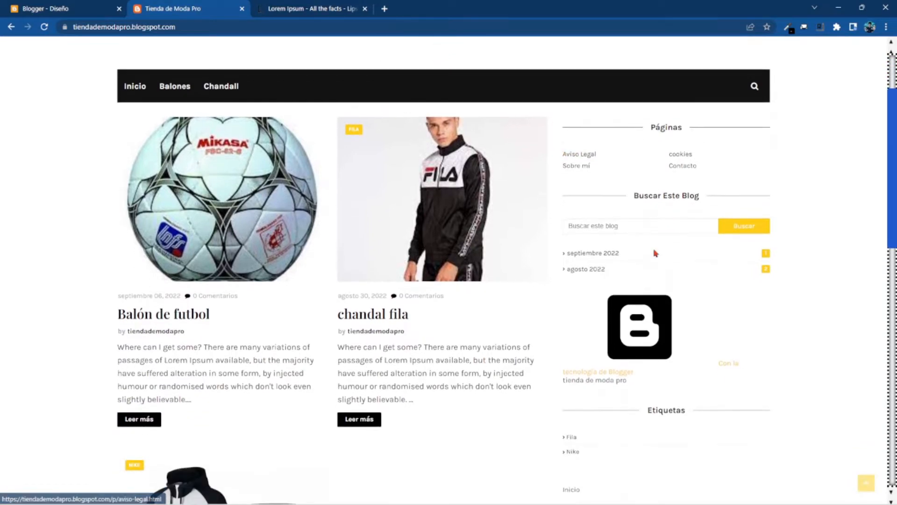
scroll(655, 253, "down", 2)
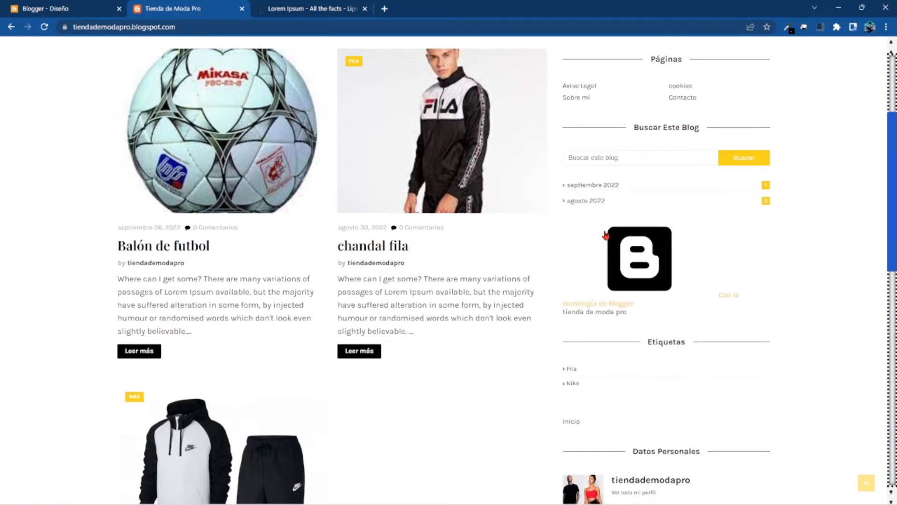
scroll(649, 252, "up", 4)
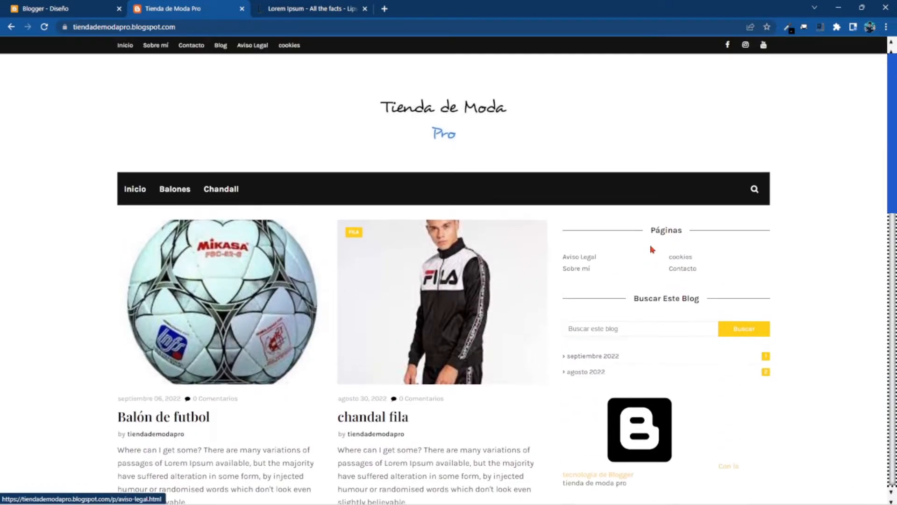
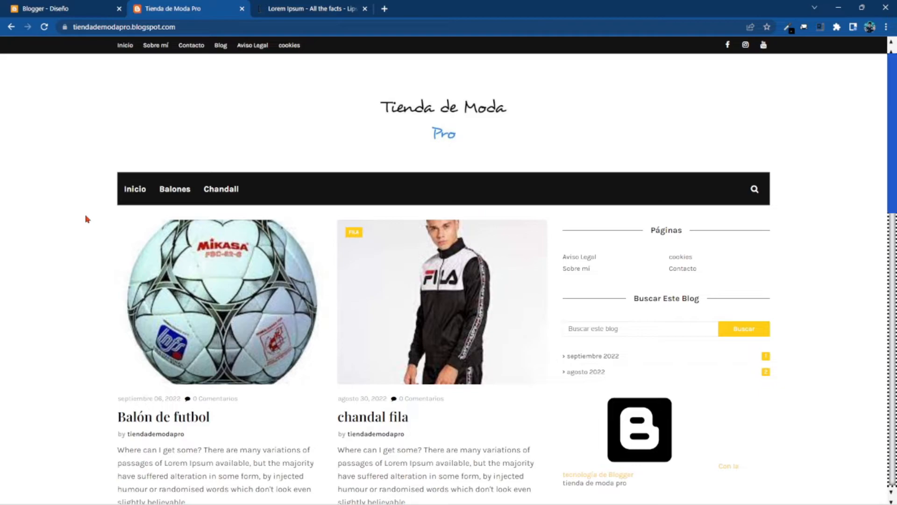
scroll(86, 217, "down", 5)
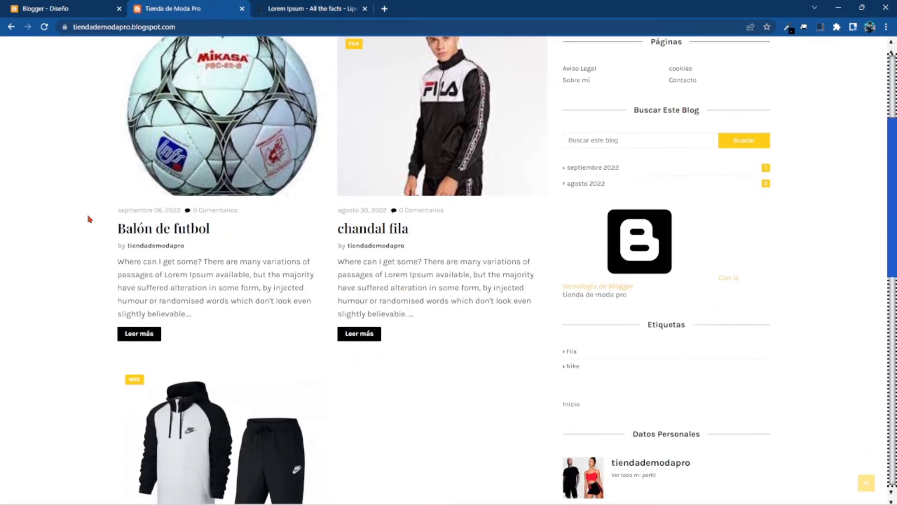
scroll(89, 219, "down", 6)
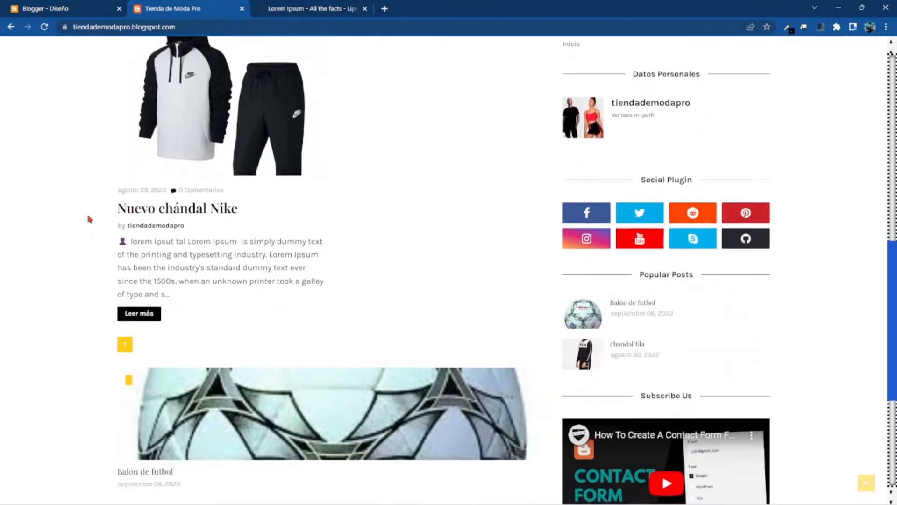
scroll(89, 218, "up", 3)
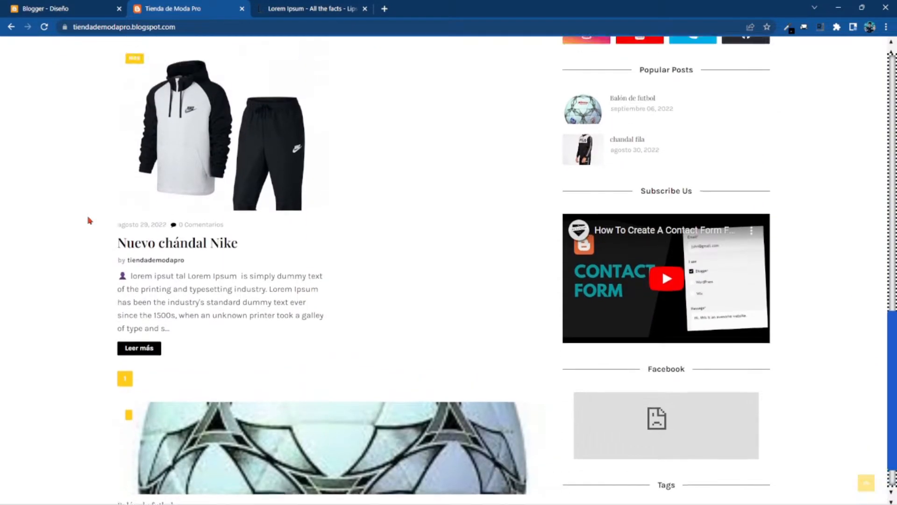
scroll(89, 219, "up", 7)
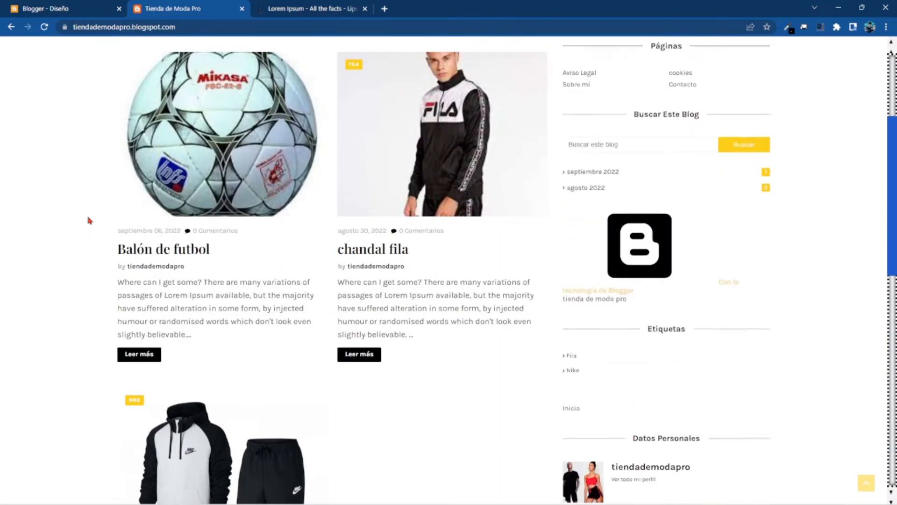
scroll(89, 220, "up", 2)
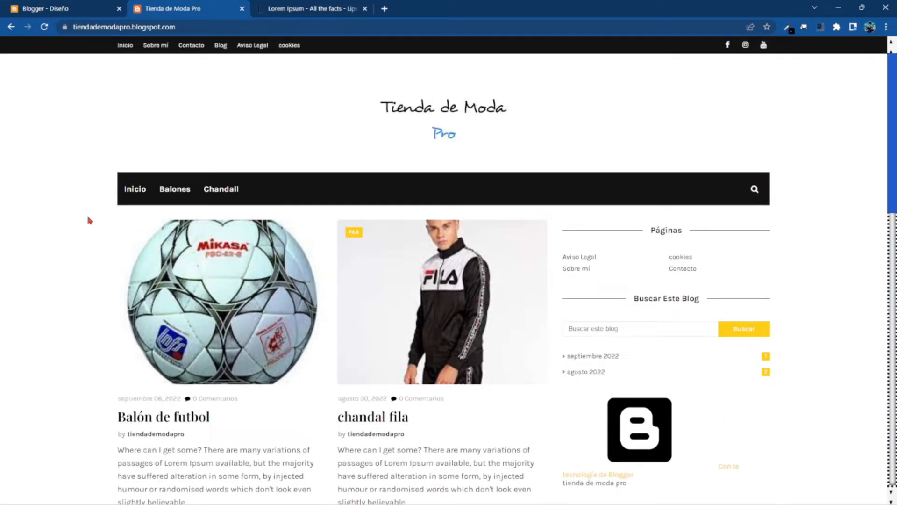
- Switch to the Blogger dashboard and open the customizer for the blog's current custom theme
left_click(69, 9)
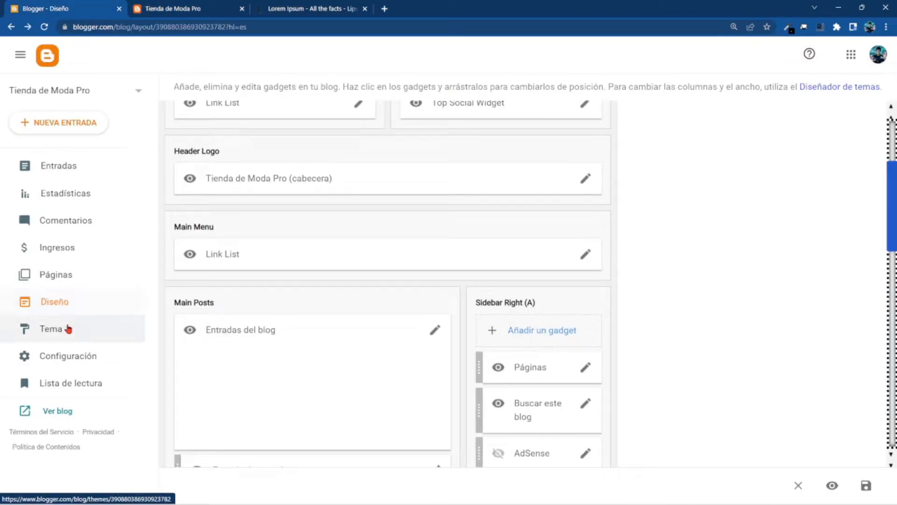
left_click(50, 328)
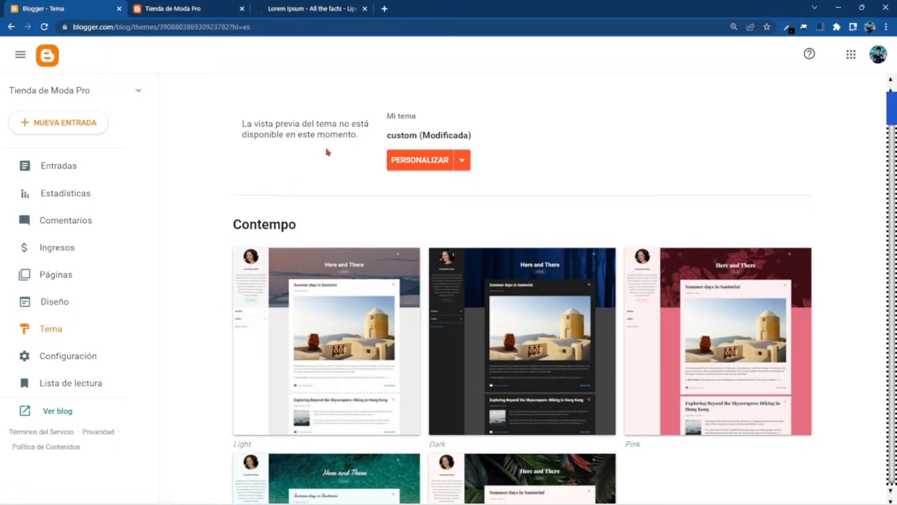
left_click(419, 161)
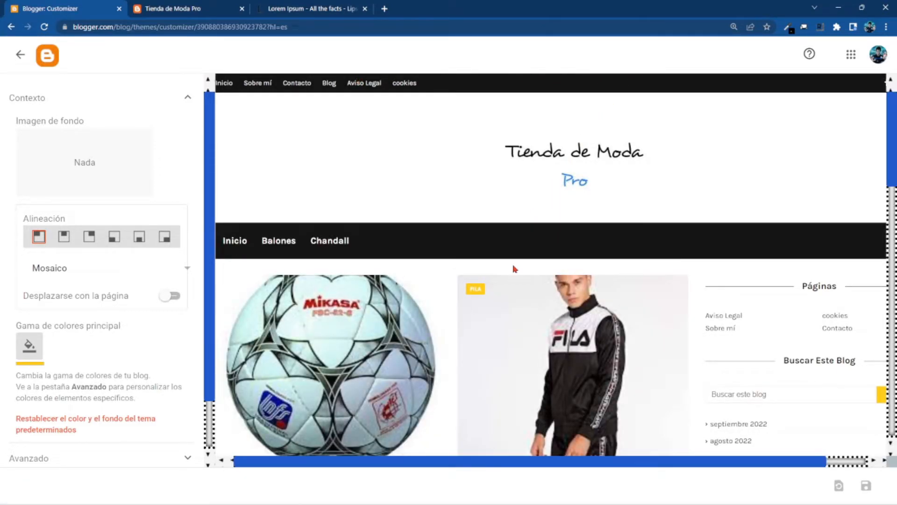
- Examine the full blog preview and the background image, alignment and main color options in the theme customizer
scroll(514, 269, "down", 2)
scroll(514, 266, "down", 7)
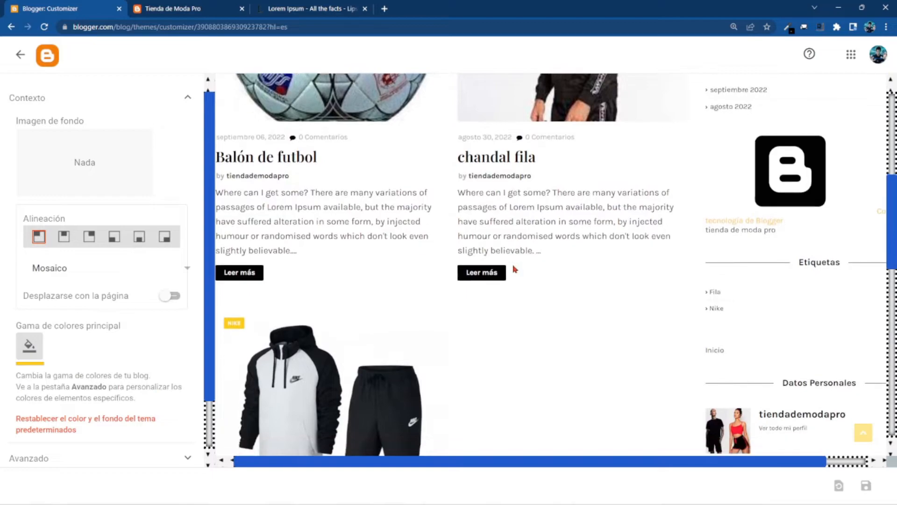
scroll(514, 265, "down", 6)
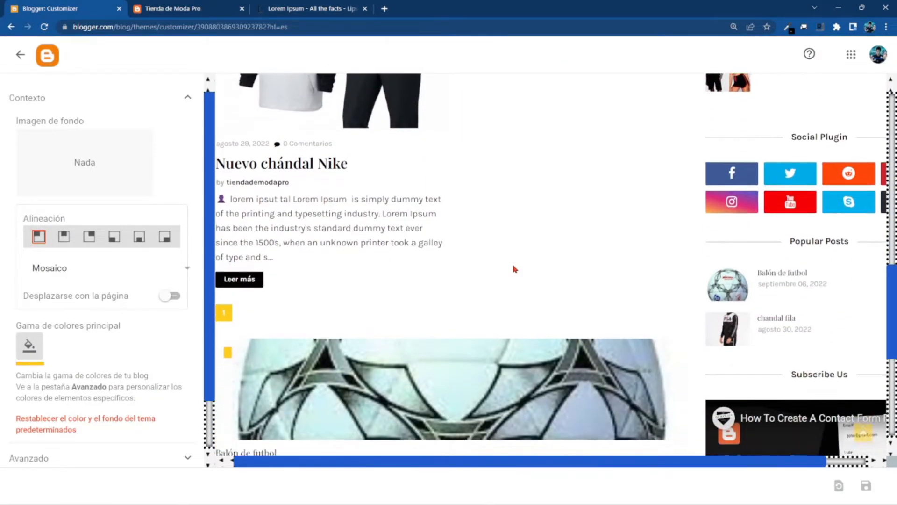
scroll(513, 266, "down", 3)
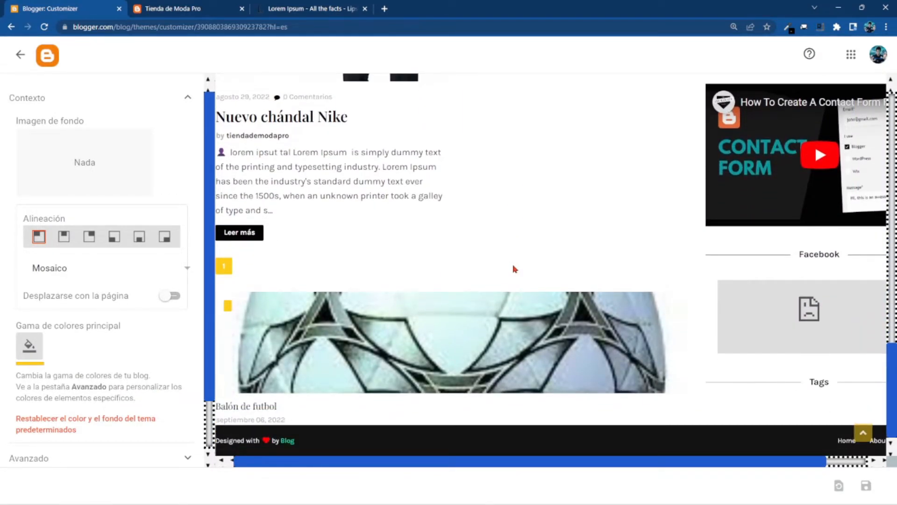
scroll(512, 265, "up", 10)
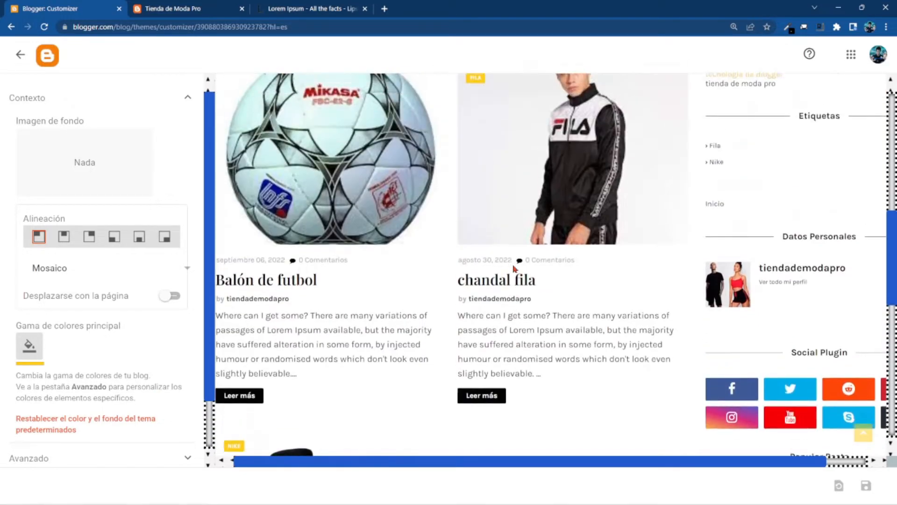
scroll(512, 264, "up", 4)
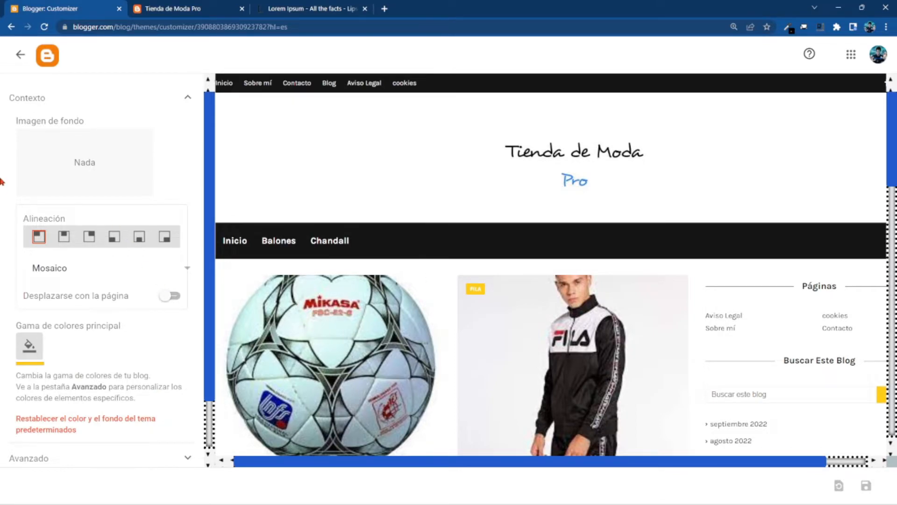
scroll(2, 229, "down", 2)
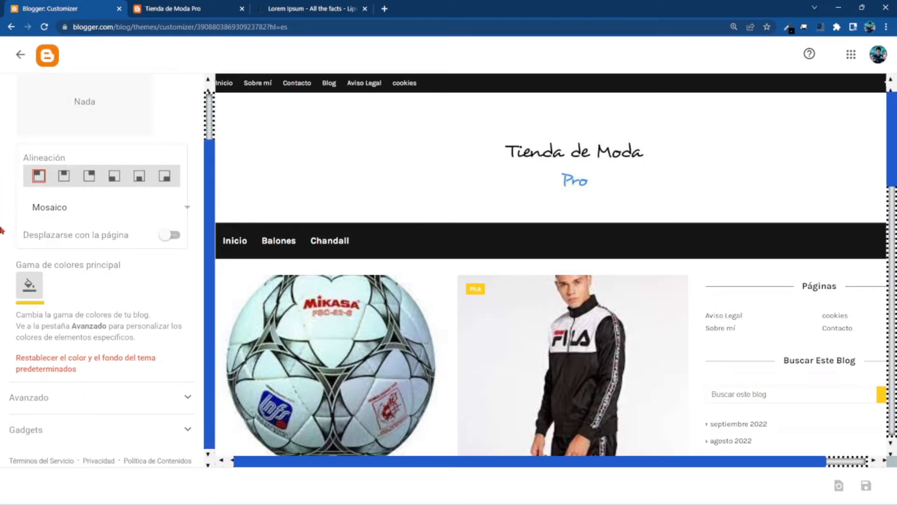
scroll(3, 229, "up", 2)
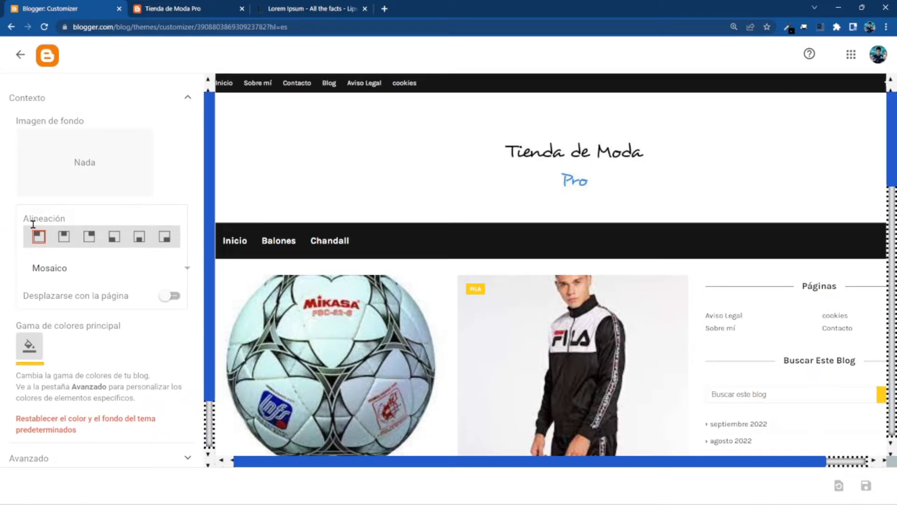
scroll(2, 304, "down", 2)
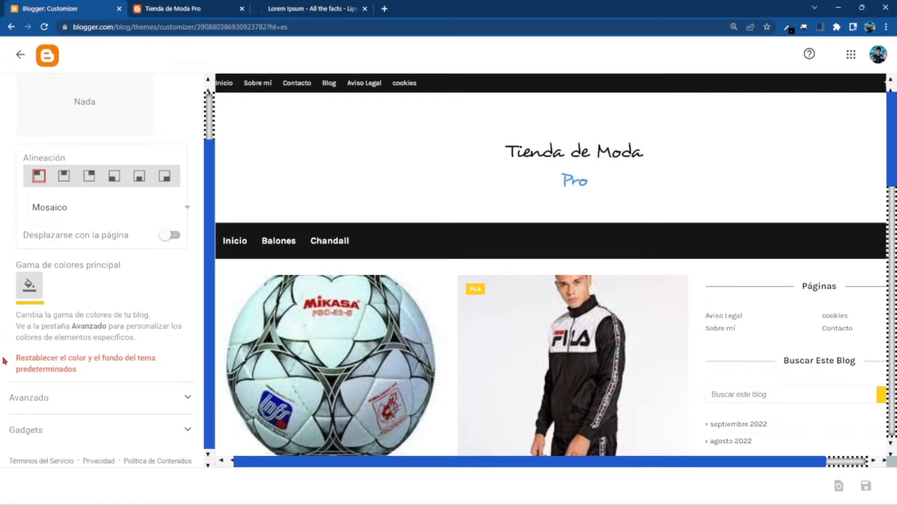
- In the advanced theme colors, try the orange, dark grey and medium grey swatches for Menu Background Color, and set it to black
left_click(188, 398)
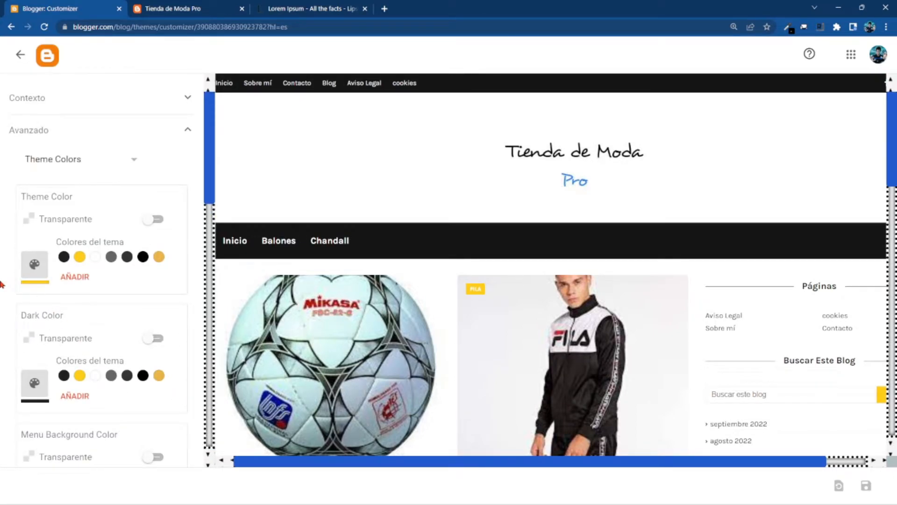
scroll(60, 281, "down", 1)
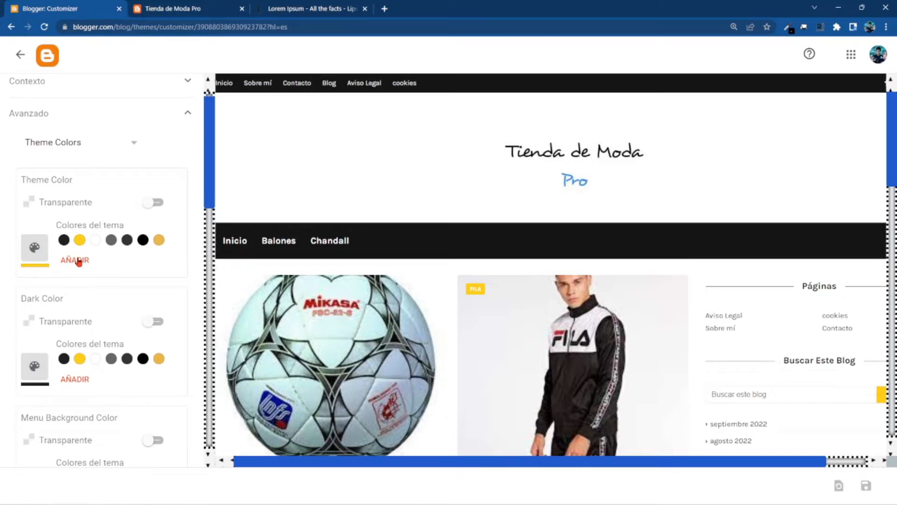
scroll(78, 264, "down", 5)
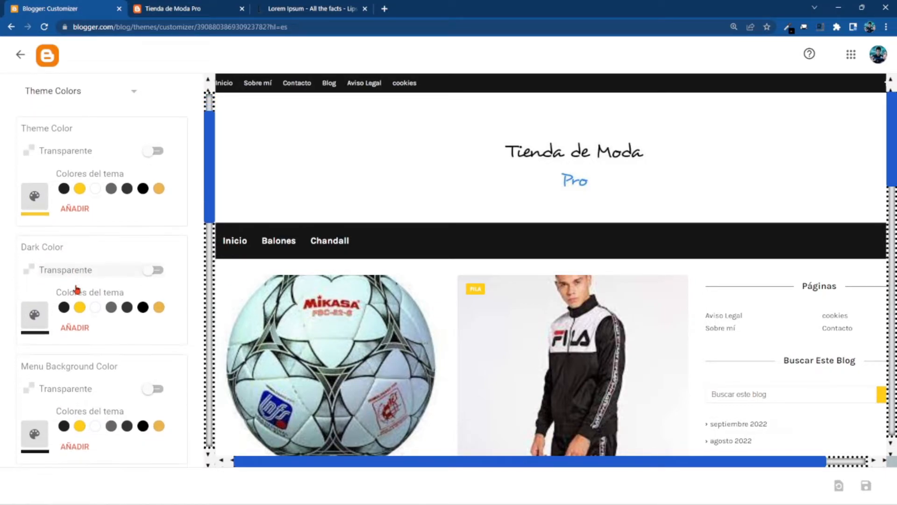
scroll(78, 288, "down", 1)
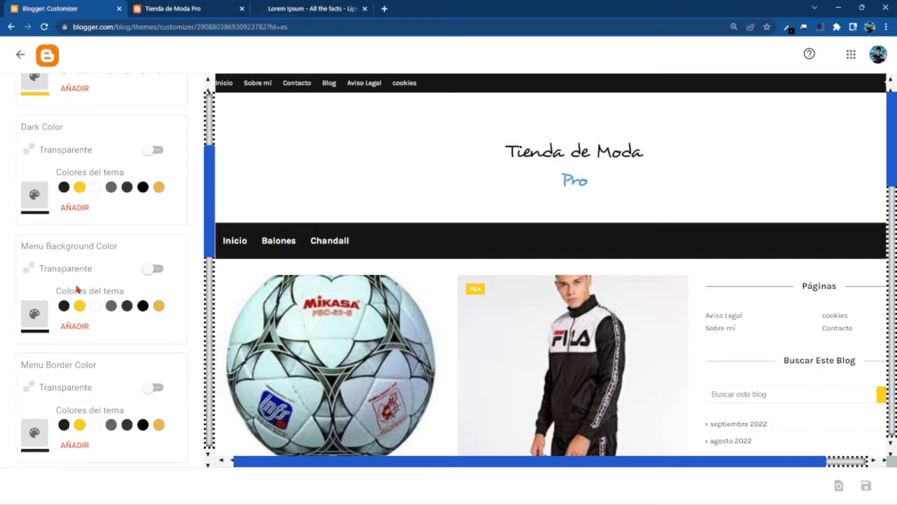
scroll(78, 289, "down", 1)
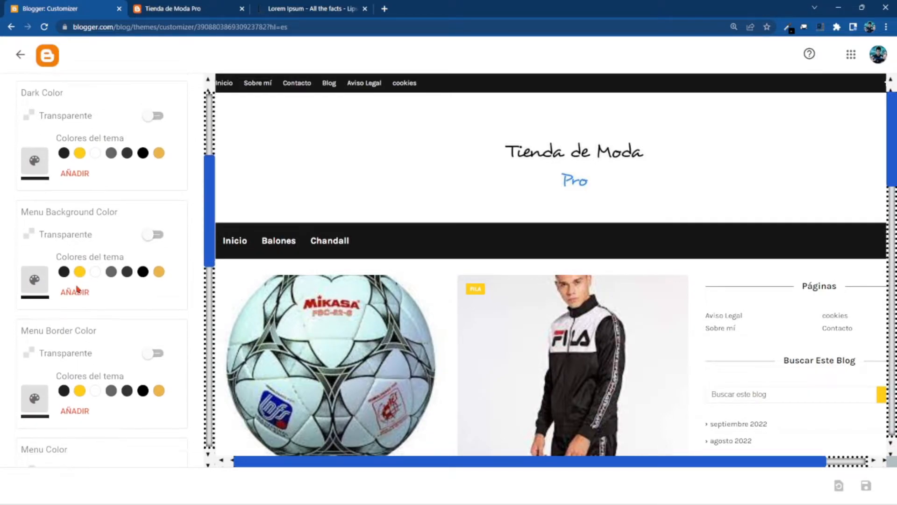
scroll(75, 288, "down", 1)
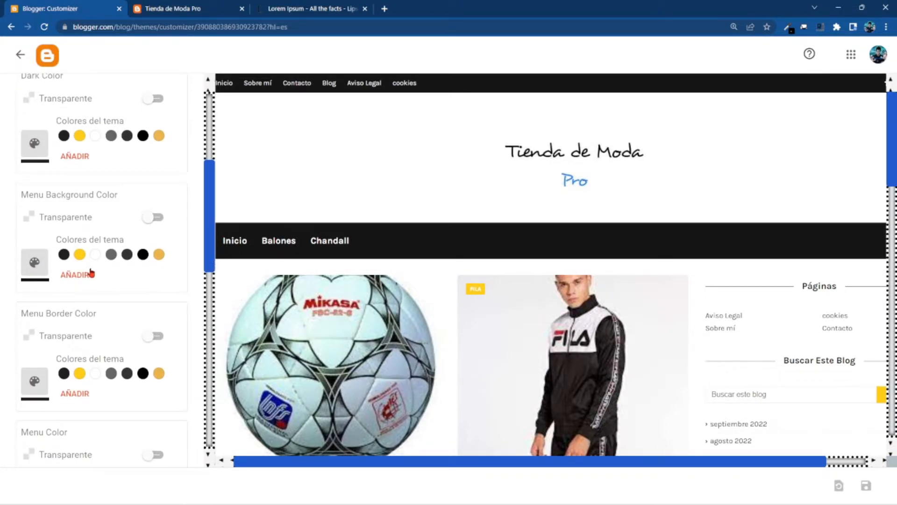
left_click(159, 256)
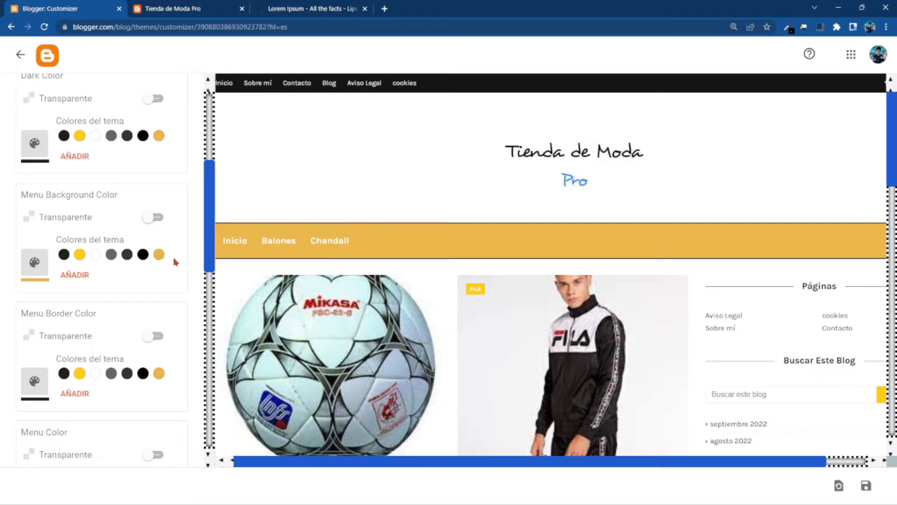
left_click(142, 256)
left_click(126, 258)
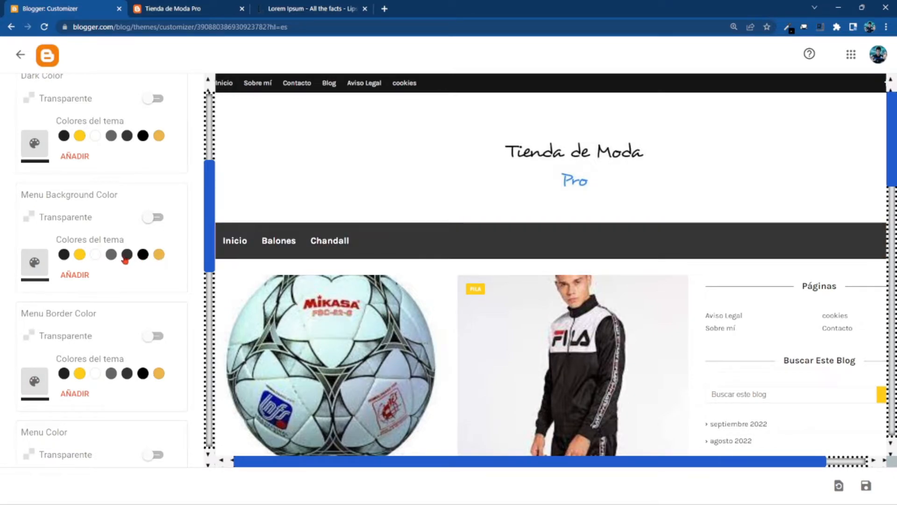
left_click(111, 254)
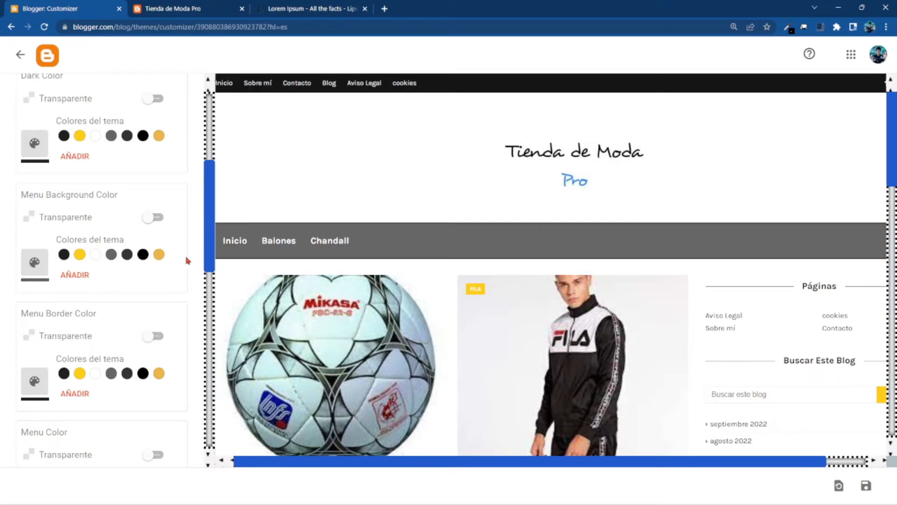
left_click(143, 256)
- Set the Theme Color to the medium grey swatch
scroll(143, 256, "up", 2)
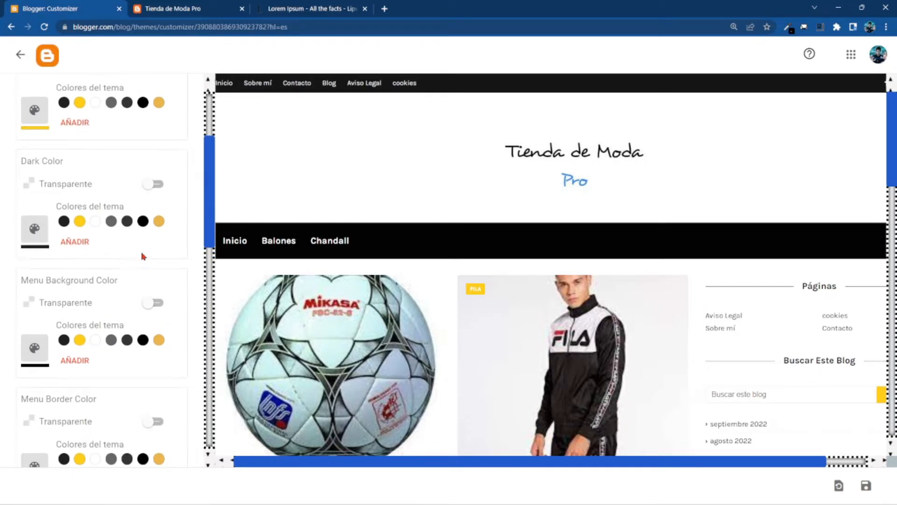
scroll(146, 243, "up", 2)
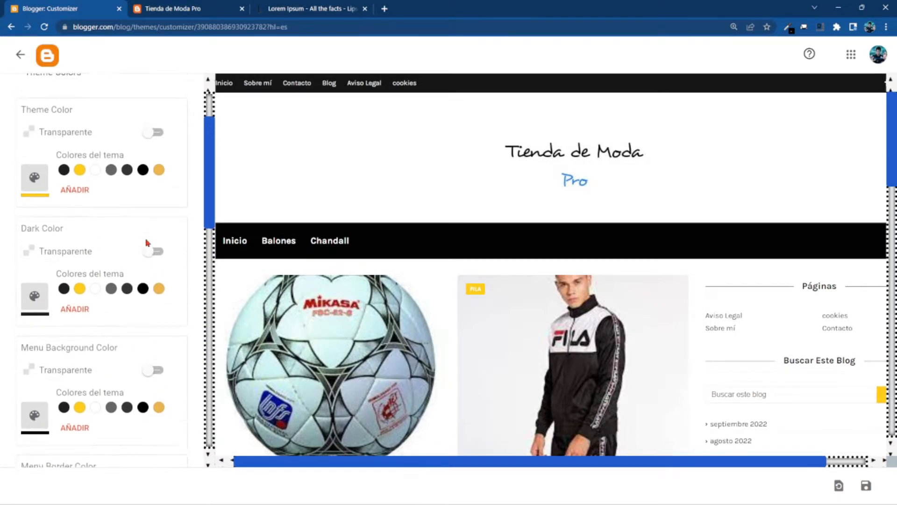
scroll(146, 243, "up", 2)
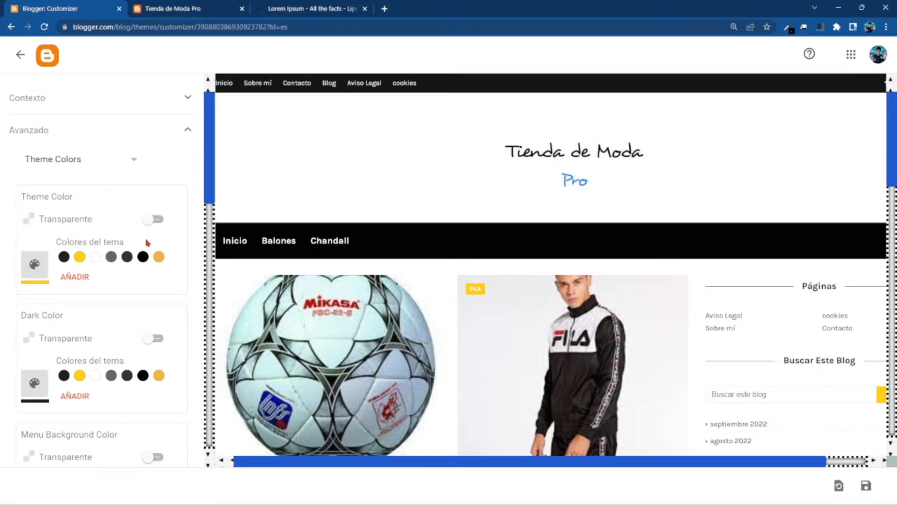
scroll(146, 243, "down", 1)
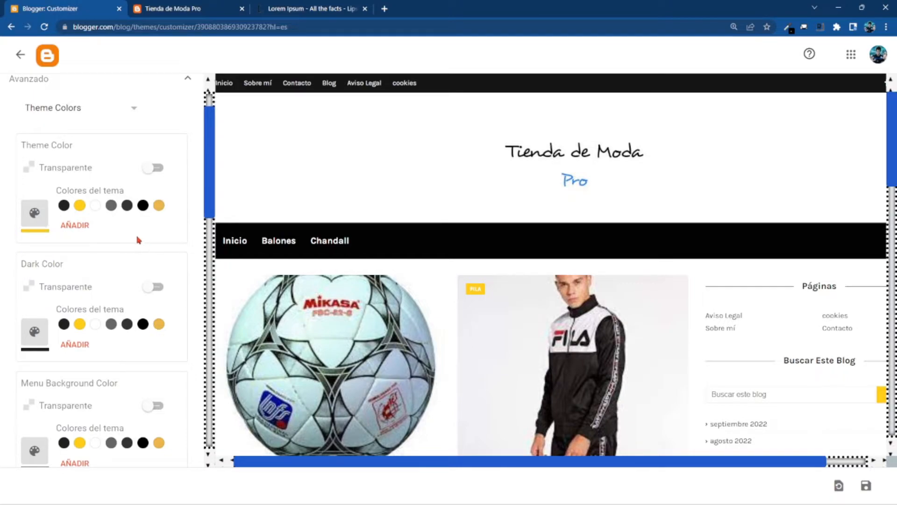
left_click(112, 206)
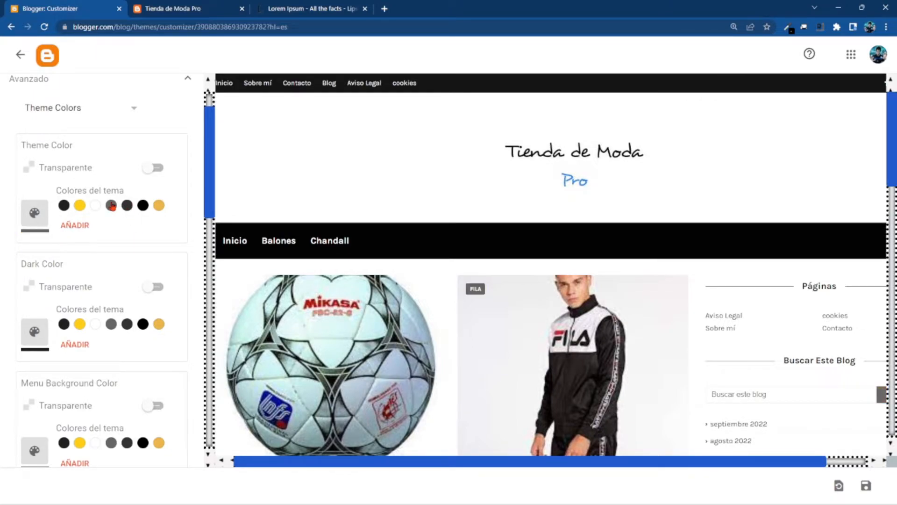
- Set the Theme Color to the black swatch and check it on the blog preview's posts and read-more buttons
left_click(124, 210)
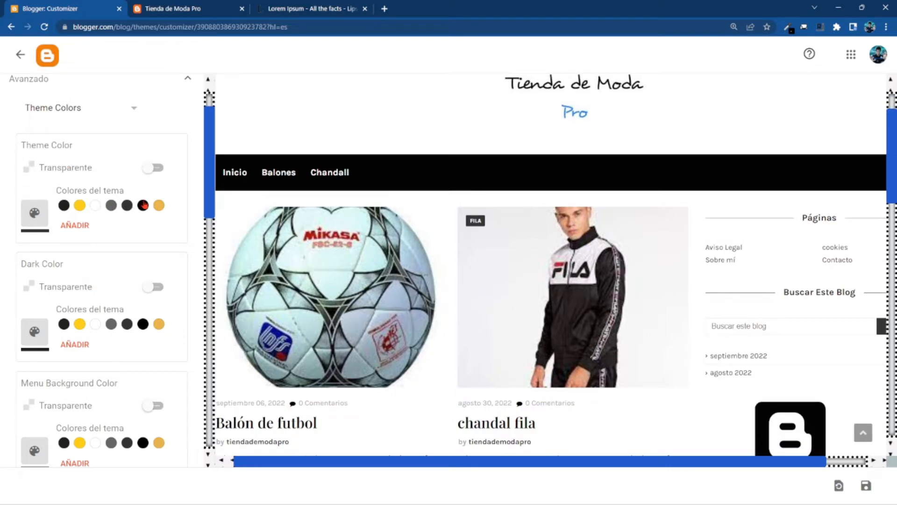
scroll(278, 275, "down", 3)
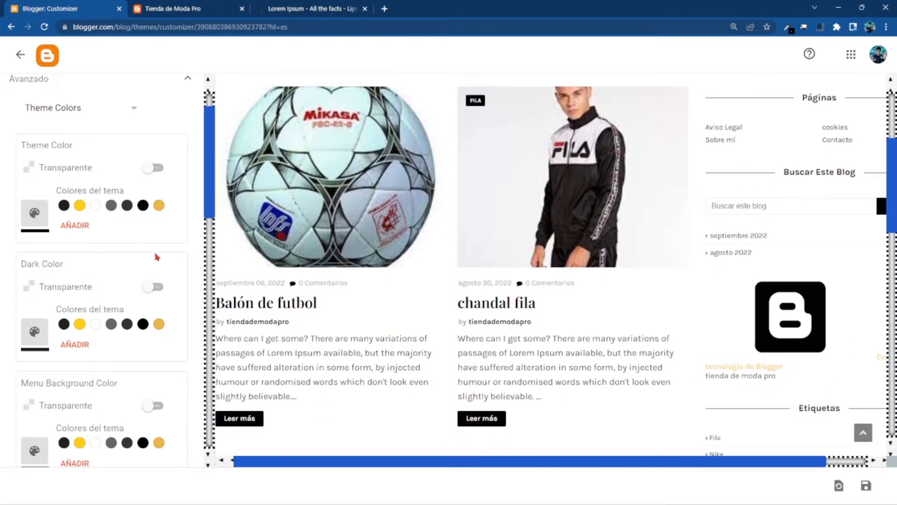
- For Dark Color, try the transparent option and the orange swatch, and set it to medium grey
scroll(141, 266, "down", 1)
left_click(157, 270)
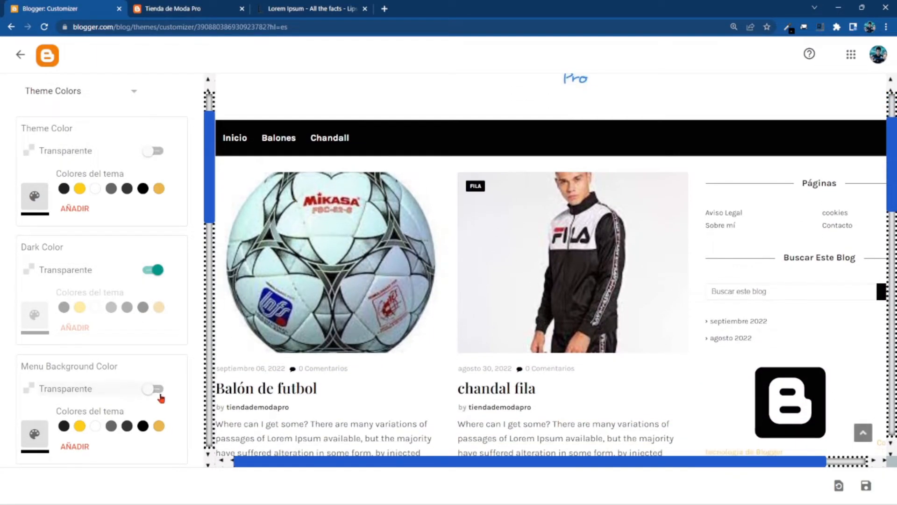
left_click(147, 275)
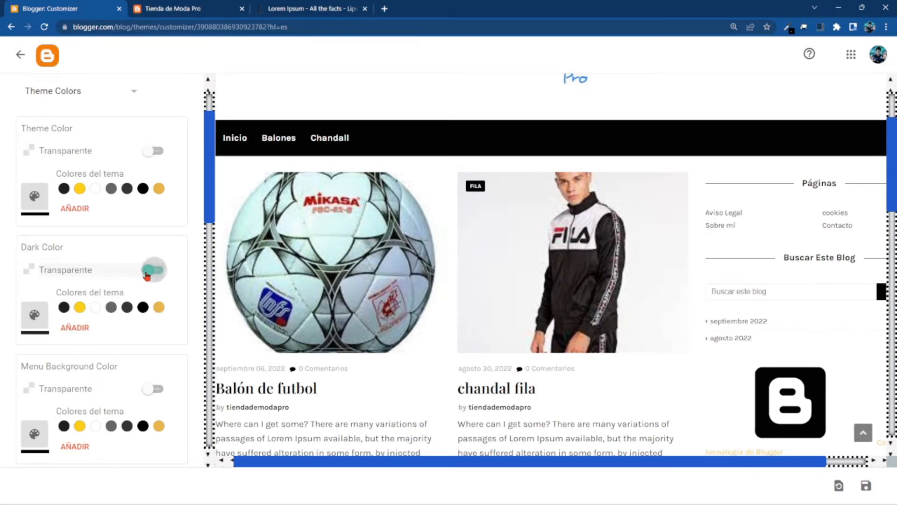
left_click(159, 311)
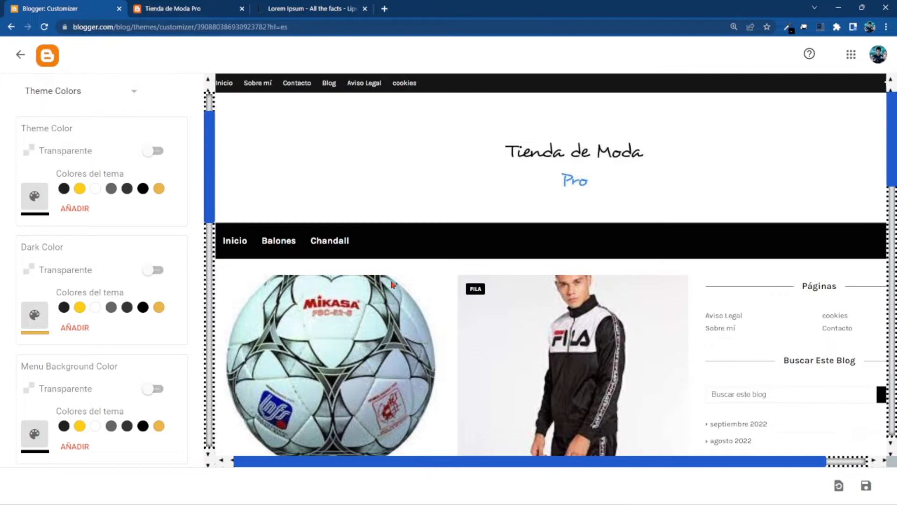
left_click(111, 307)
- Try the white and yellow swatches for Menu Background Color, and set it to the first, near-black swatch
scroll(168, 356, "down", 2)
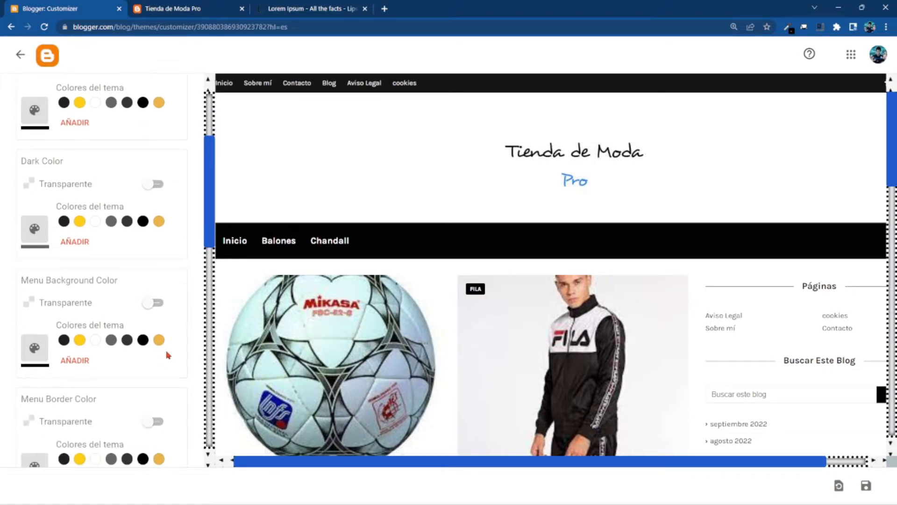
scroll(168, 356, "down", 1)
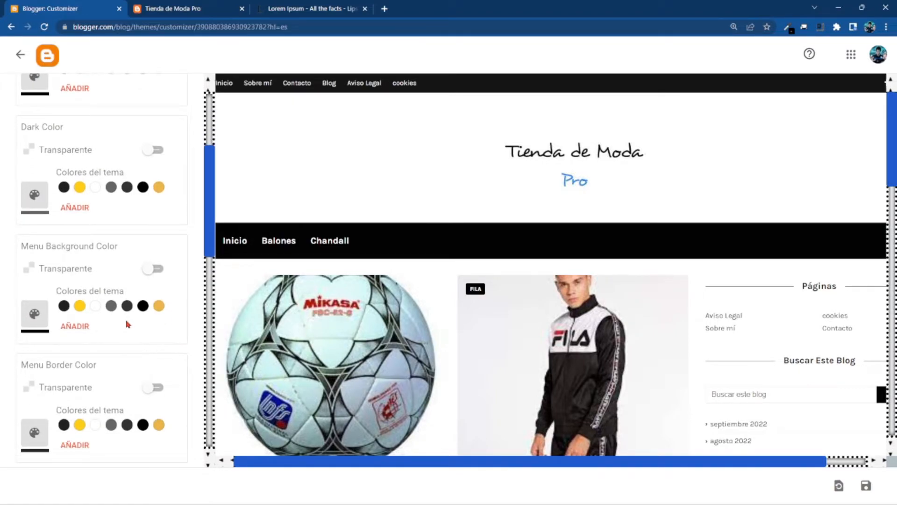
left_click(94, 306)
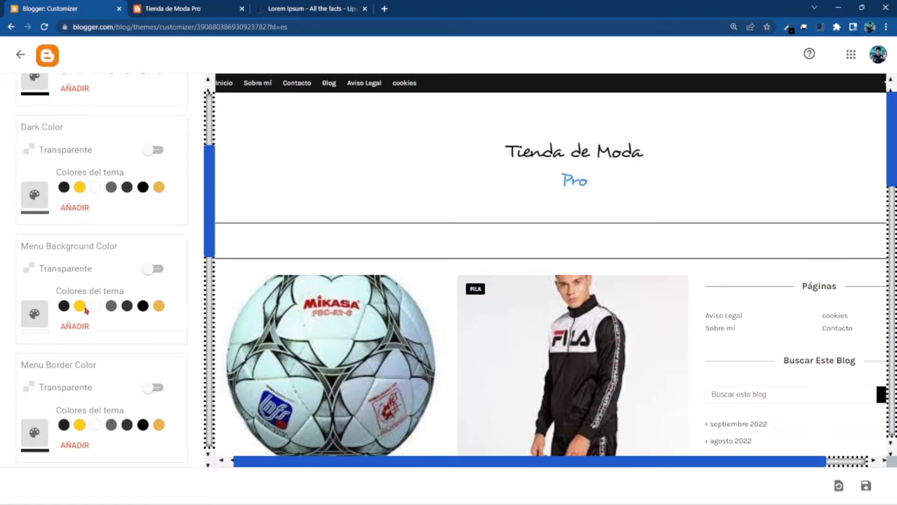
left_click(80, 308)
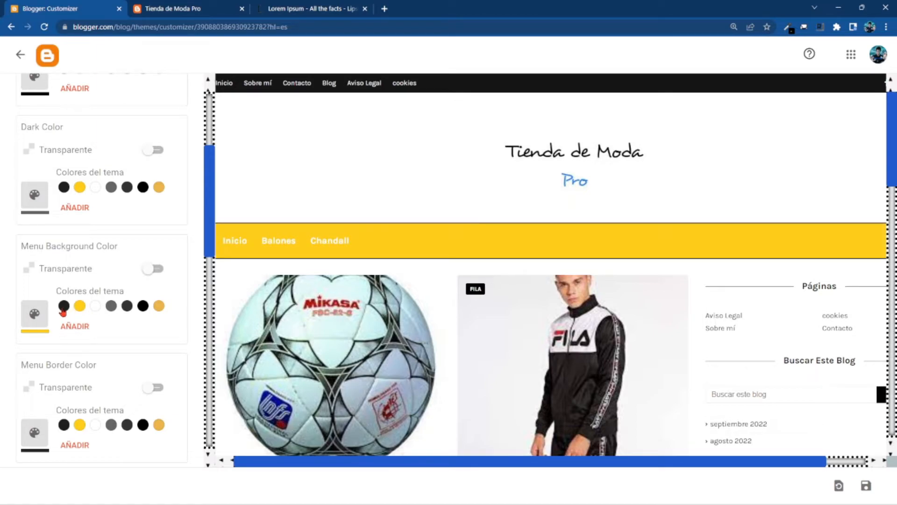
left_click(64, 307)
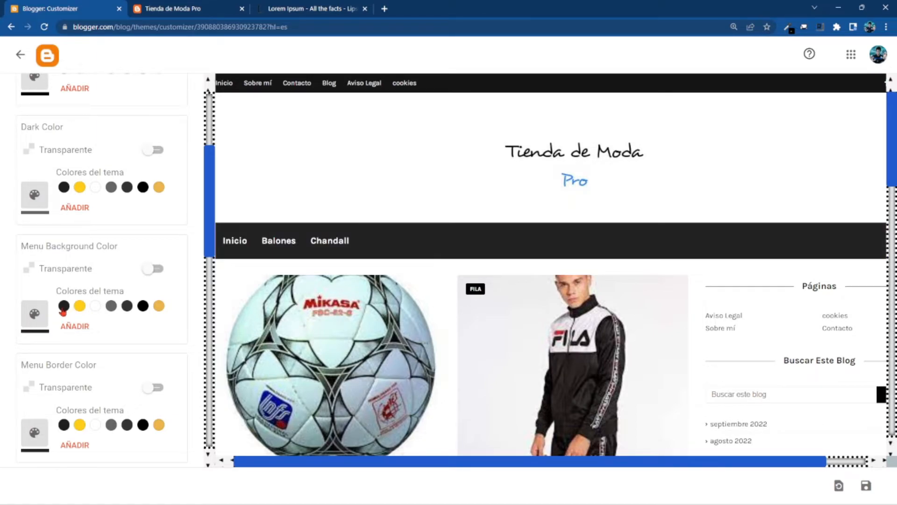
- Try black, transparent, dark grey, medium grey and orange for Menu Border Color, and set it to yellow
scroll(152, 300, "down", 3)
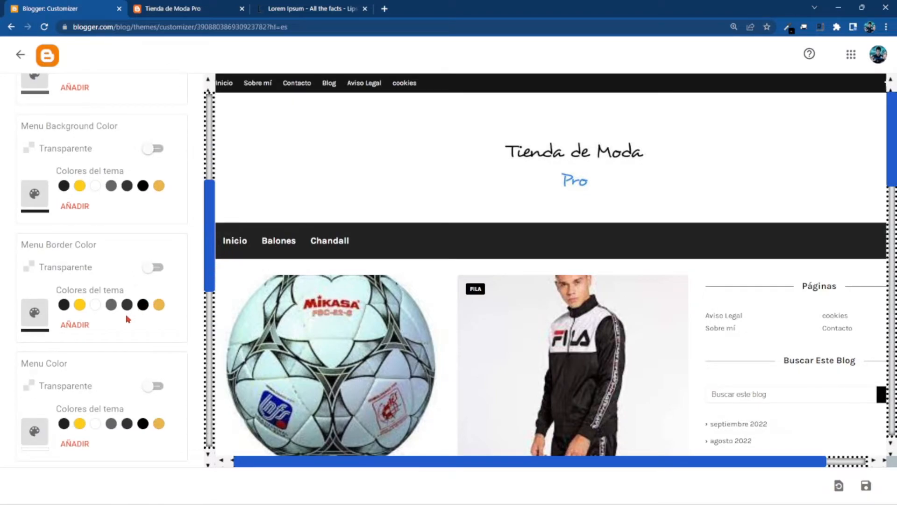
left_click(143, 308)
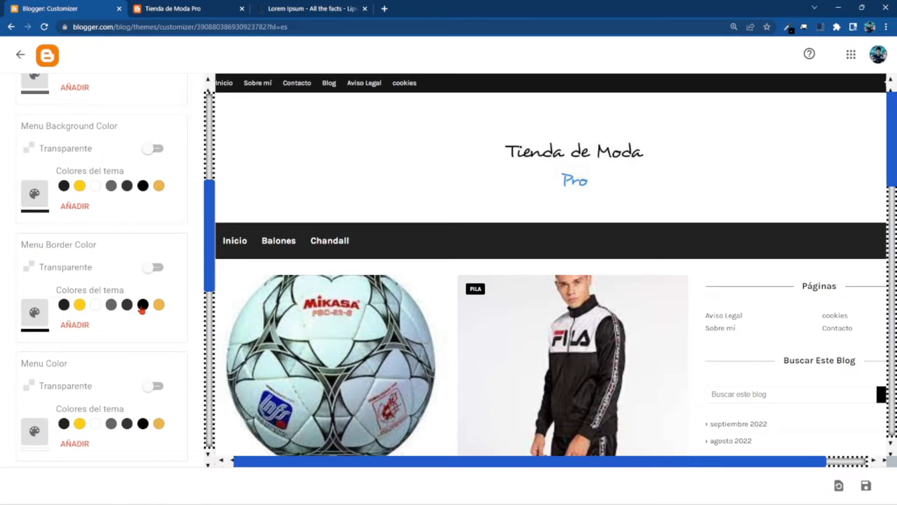
left_click(155, 267)
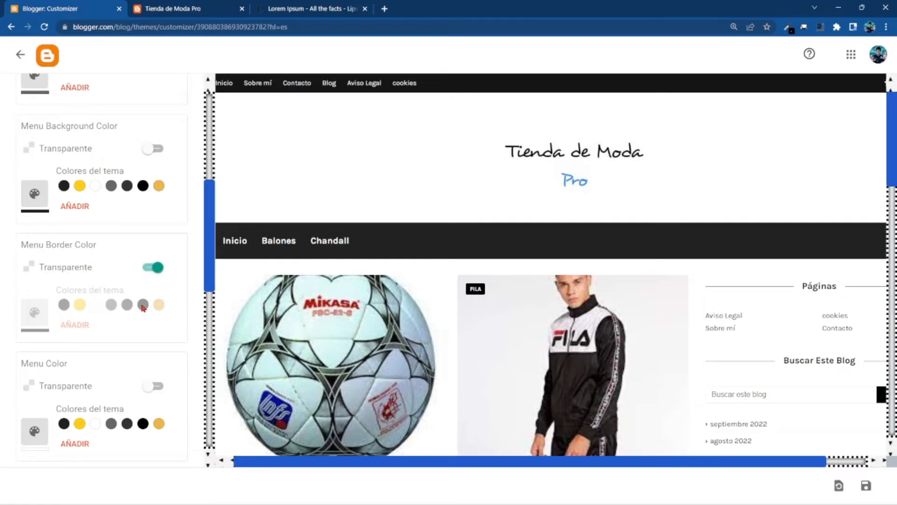
left_click(149, 268)
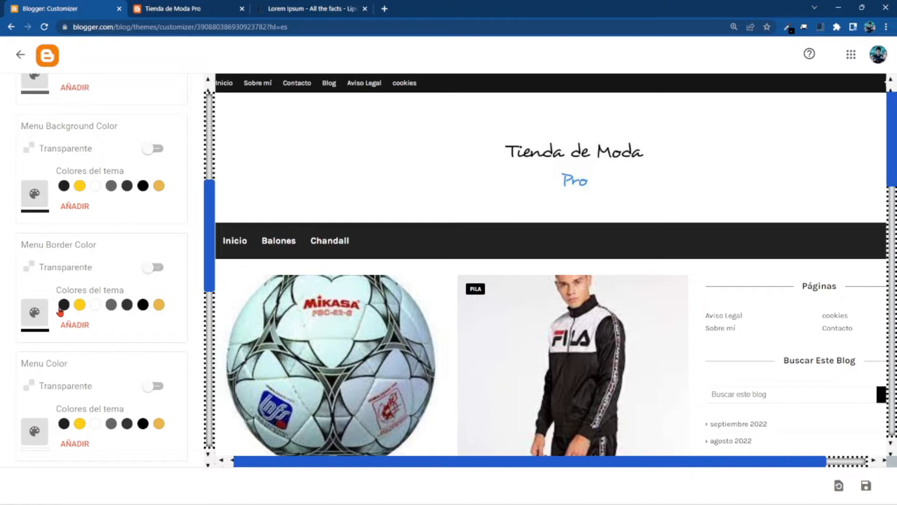
left_click(81, 307)
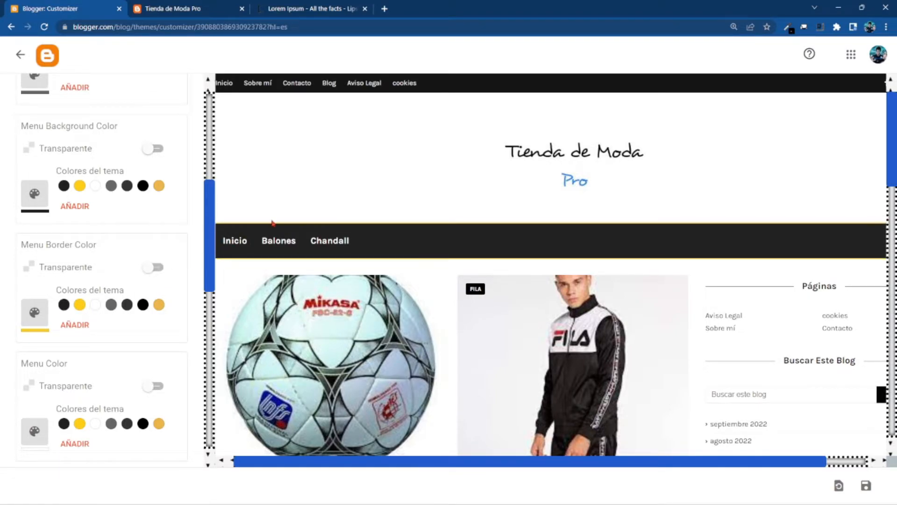
left_click(127, 308)
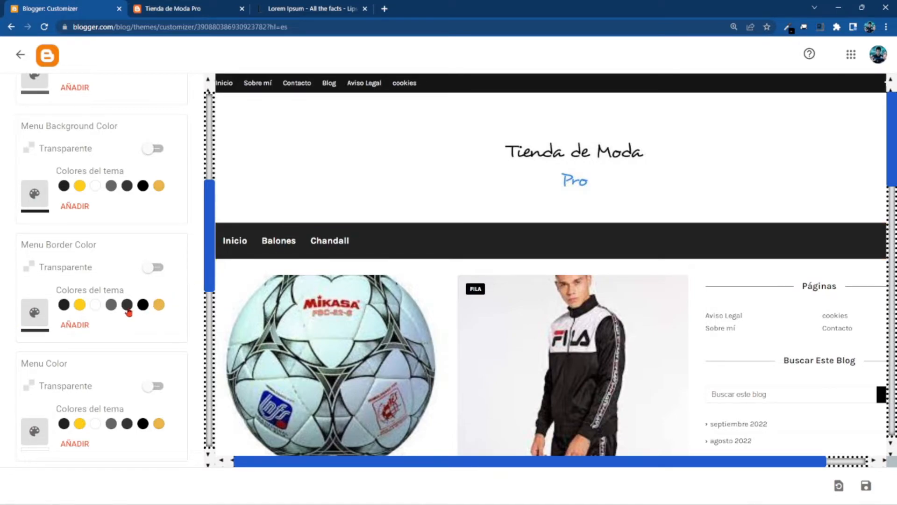
left_click(111, 308)
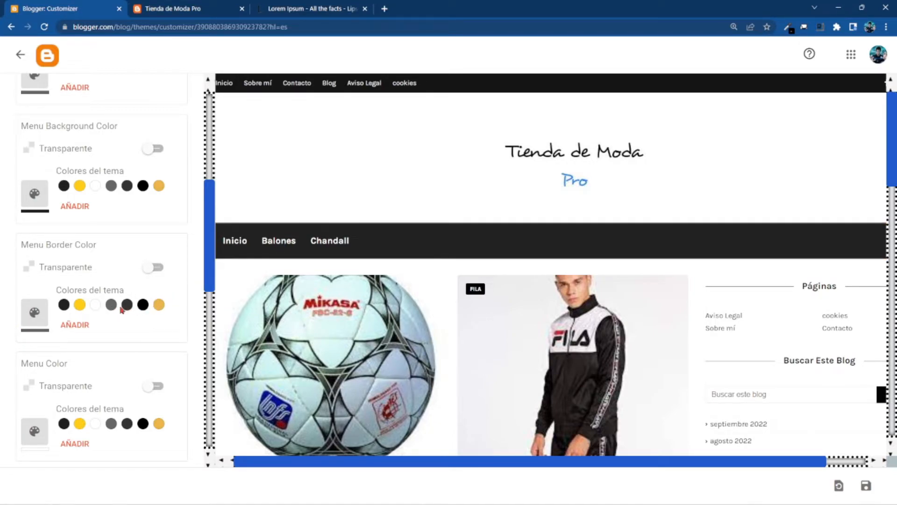
left_click(159, 305)
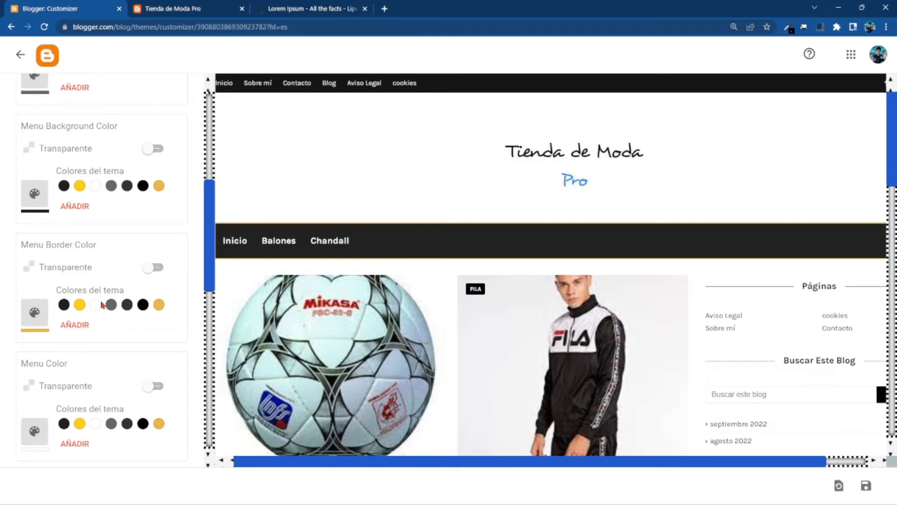
left_click(80, 305)
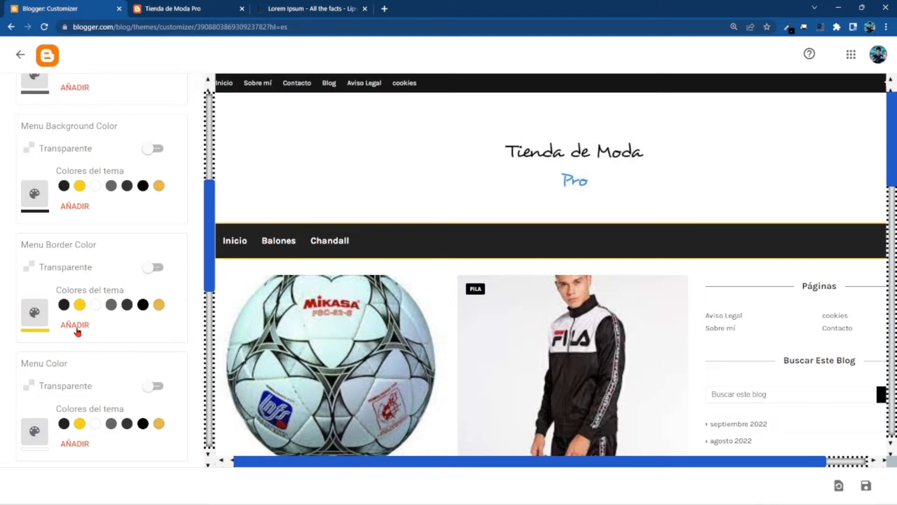
- Try the medium grey and dark grey swatches for Menu Color, and return it to white
scroll(78, 332, "down", 3)
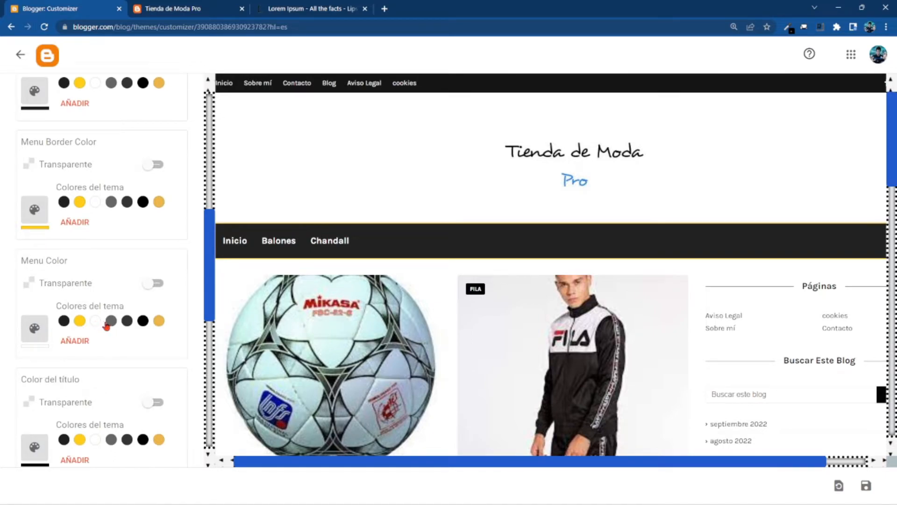
left_click(109, 323)
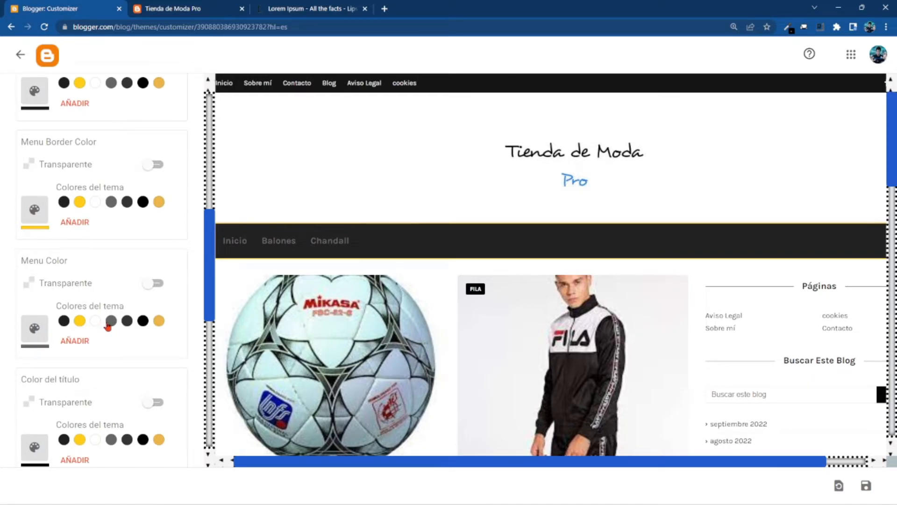
left_click(127, 325)
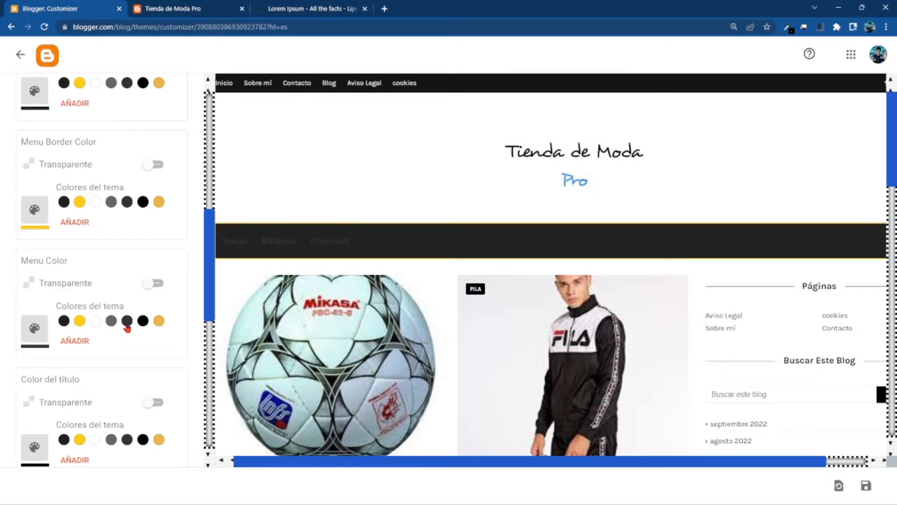
left_click(320, 247)
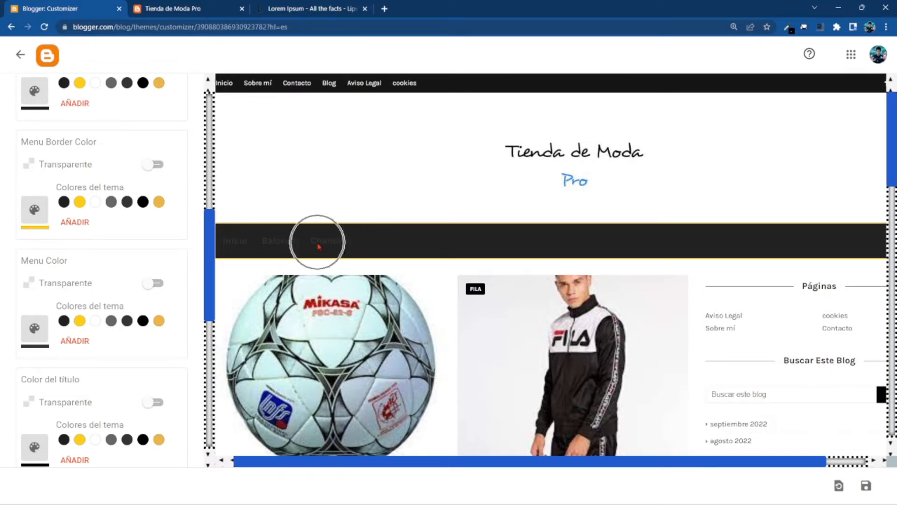
left_click(91, 326)
left_click(111, 322)
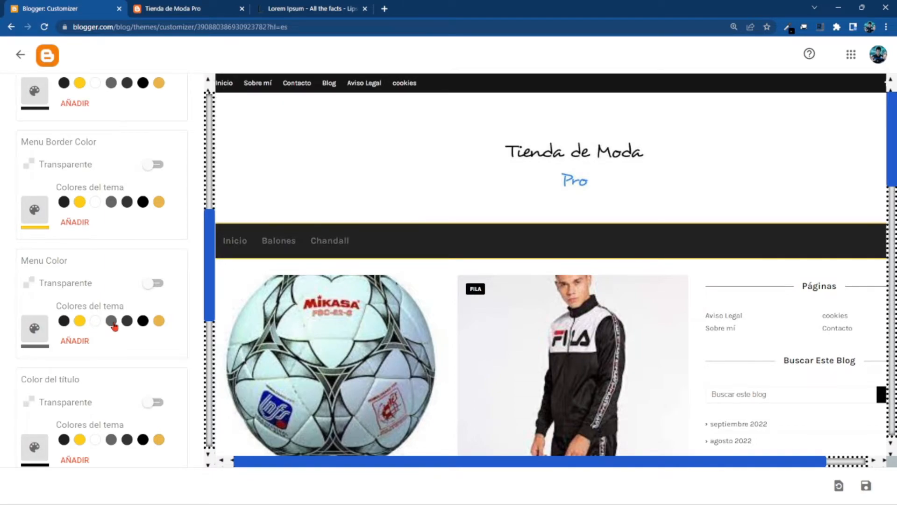
left_click(94, 323)
- Try the medium grey and dark grey swatches for the title color (Color del título), and set it to orange
scroll(150, 295, "down", 3)
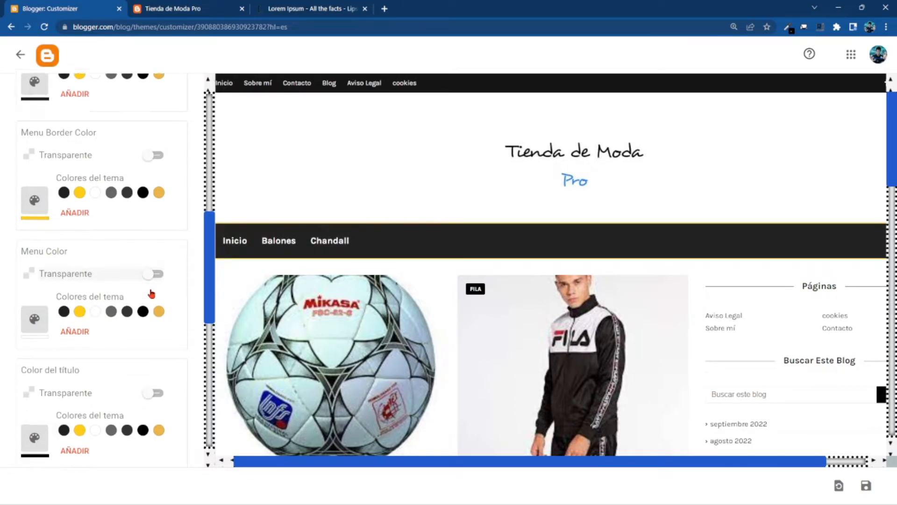
scroll(152, 293, "down", 1)
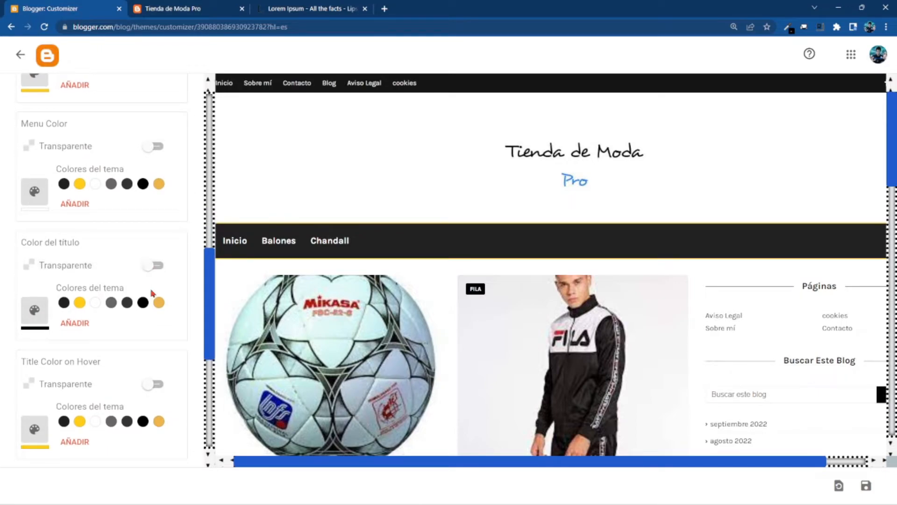
left_click(110, 303)
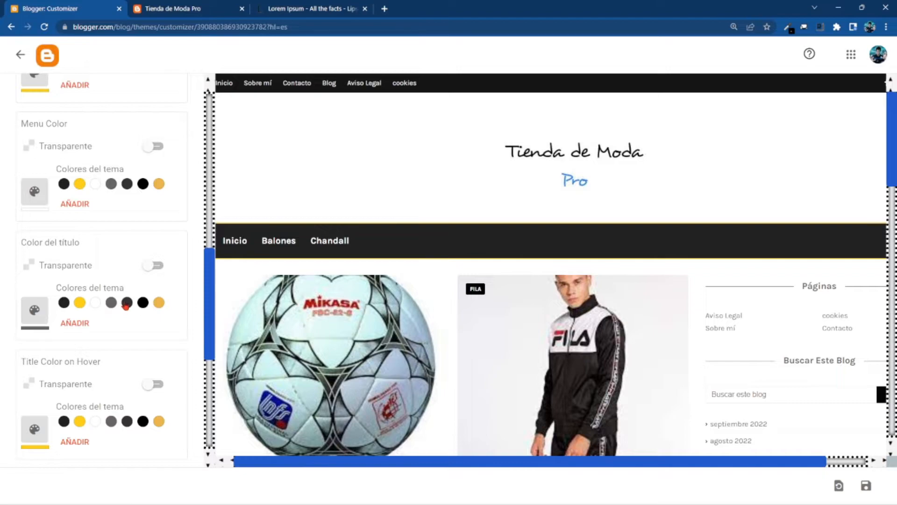
left_click(126, 304)
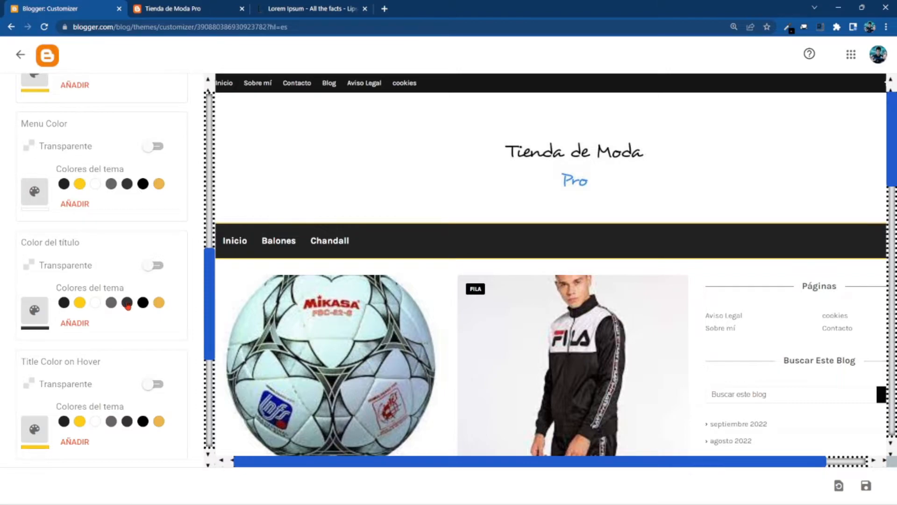
left_click(158, 302)
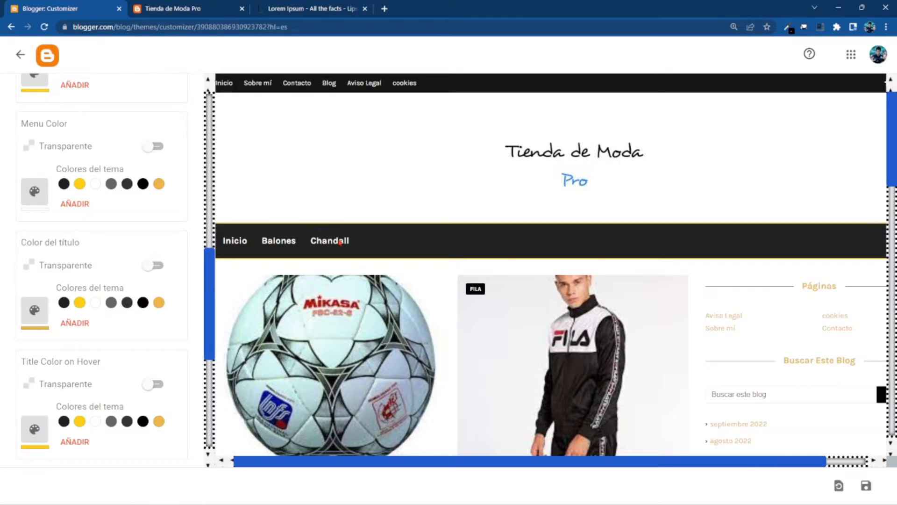
scroll(316, 280, "down", 1)
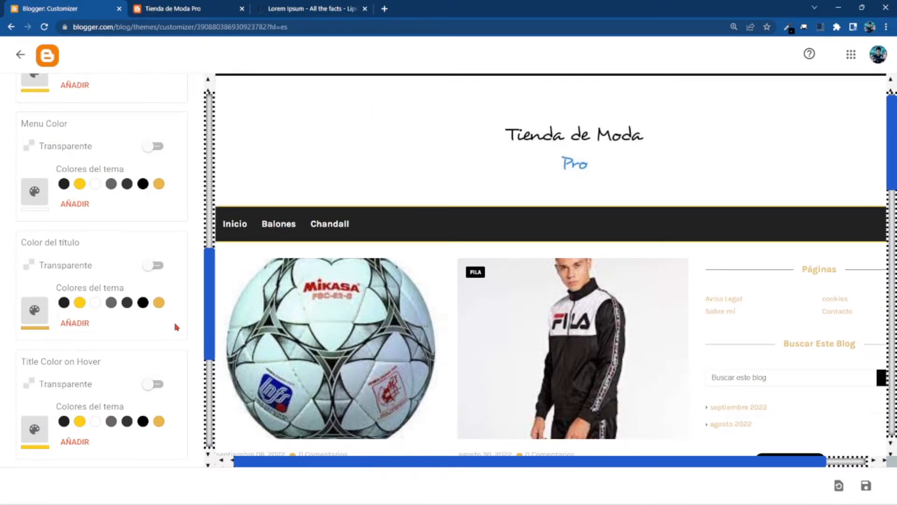
- For Title Color on Hover, try the transparent option, turn it off again and set the color to orange
scroll(154, 319, "down", 2)
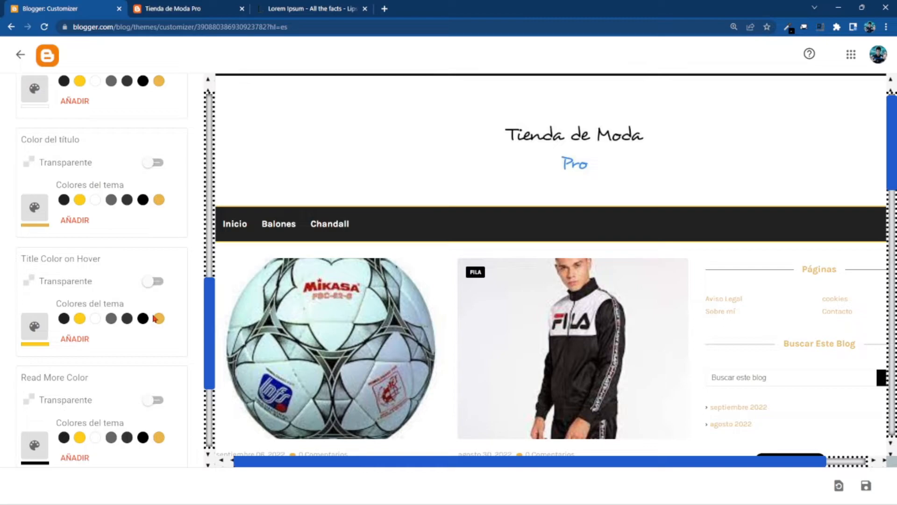
scroll(154, 318, "down", 1)
left_click(155, 247)
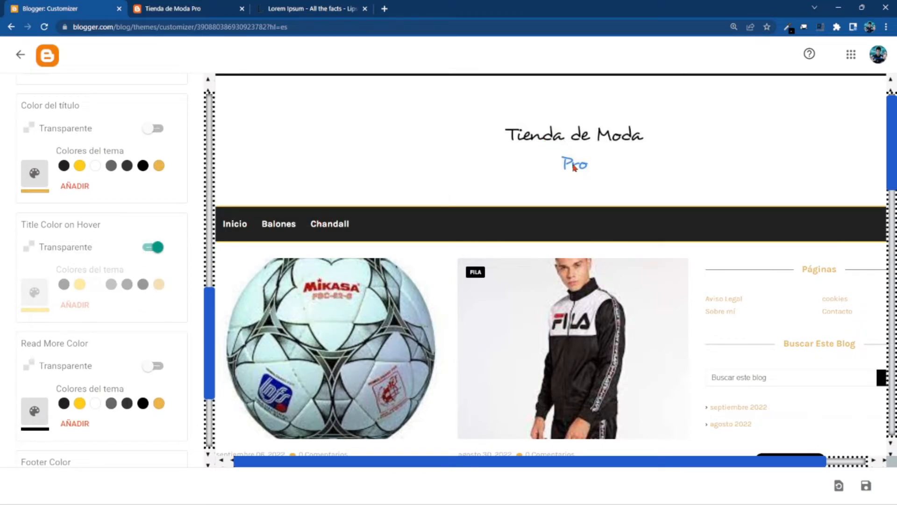
scroll(260, 97, "up", 1)
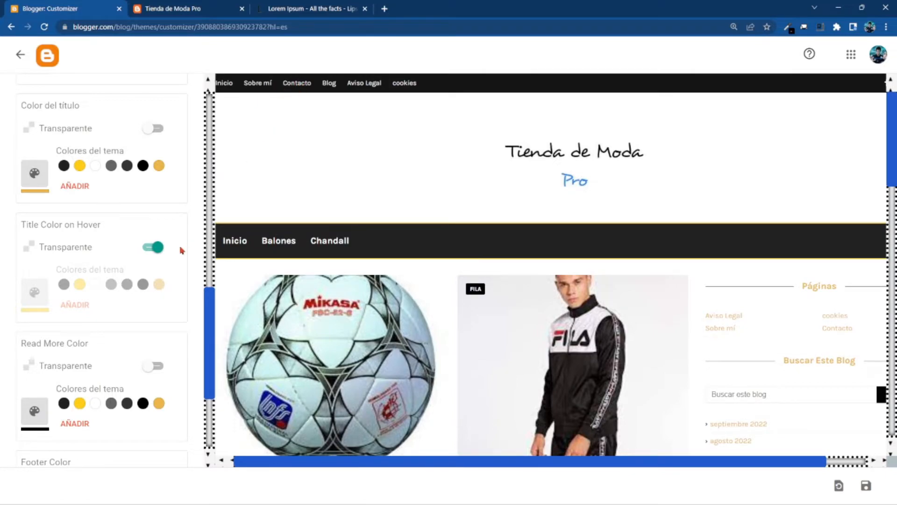
left_click(148, 252)
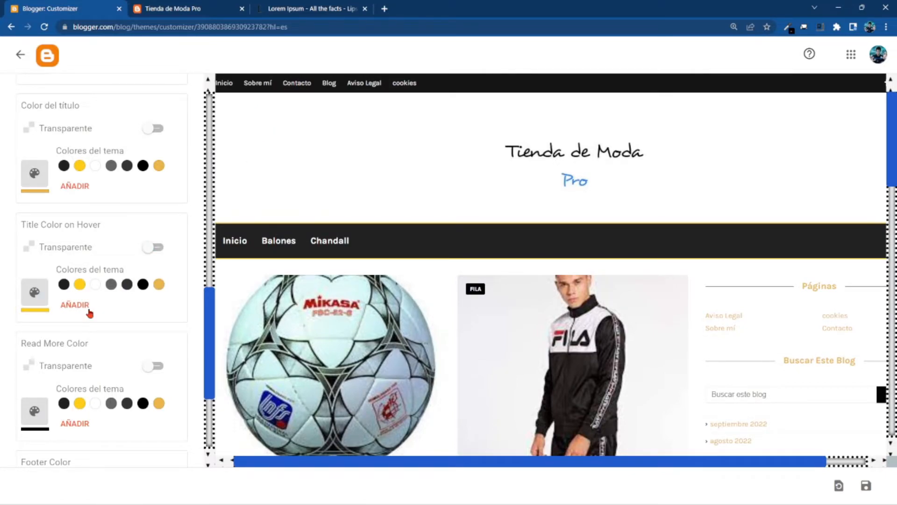
left_click(158, 287)
scroll(140, 295, "down", 2)
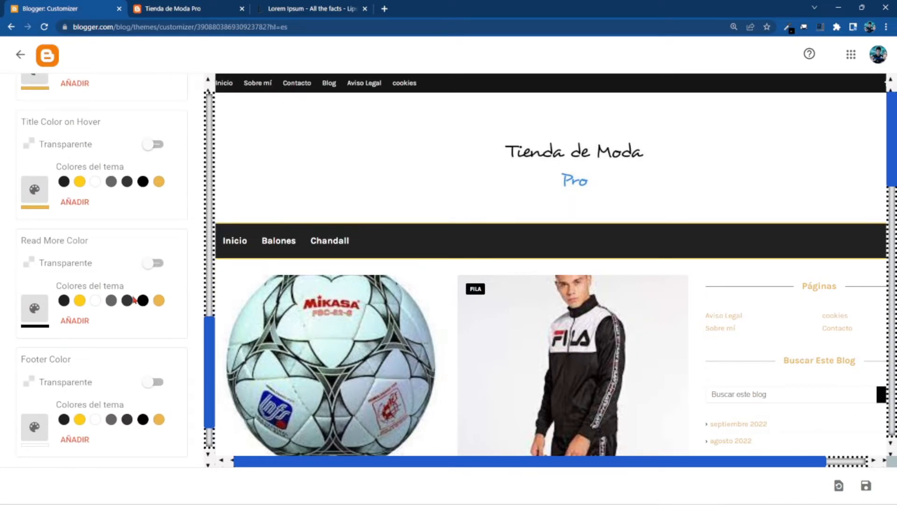
- Try the dark grey, medium grey, black and orange theme swatches for Read More Color
scroll(134, 300, "down", 1)
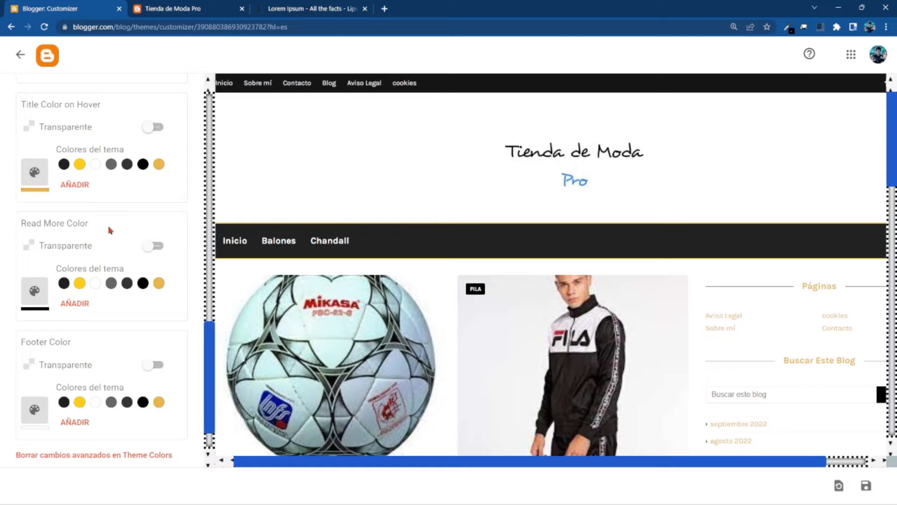
scroll(308, 334, "down", 3)
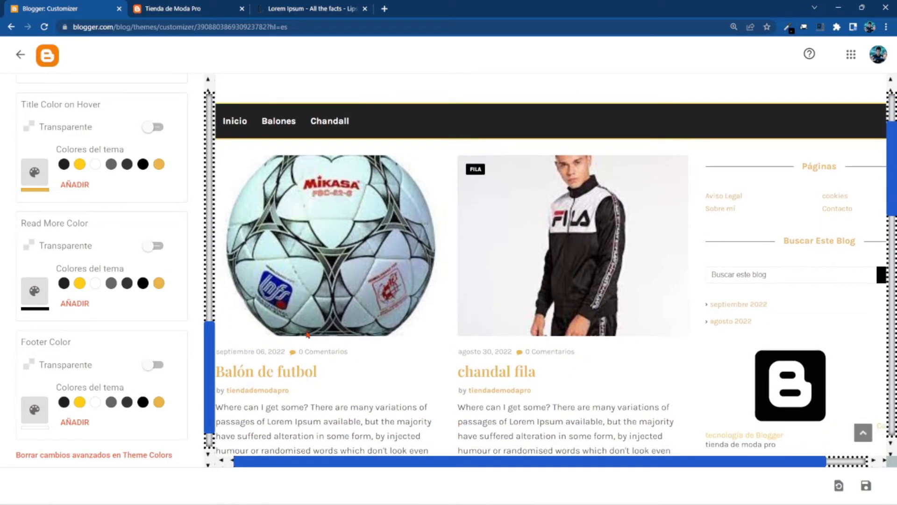
scroll(351, 327, "down", 6)
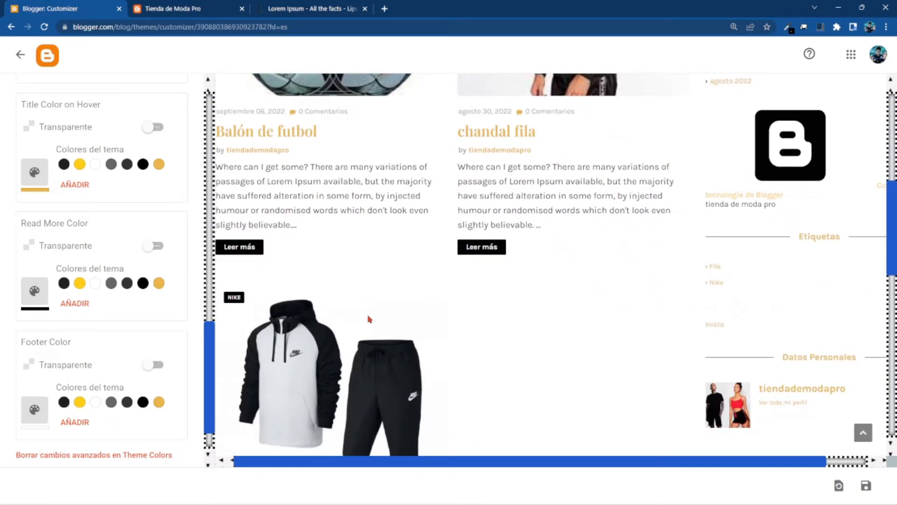
left_click(125, 285)
left_click(112, 284)
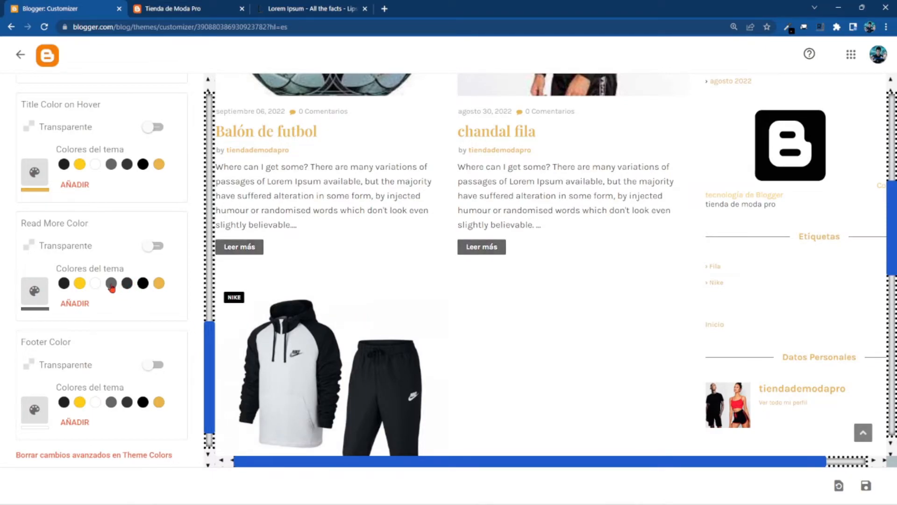
left_click(141, 286)
left_click(159, 286)
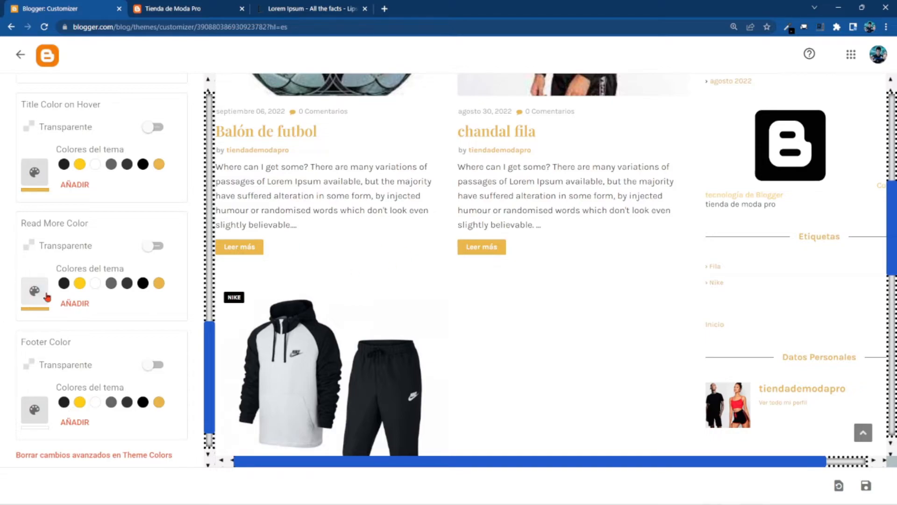
- Try turquoise from the full color palette for Read More Color, and set it to medium blue
left_click(81, 304)
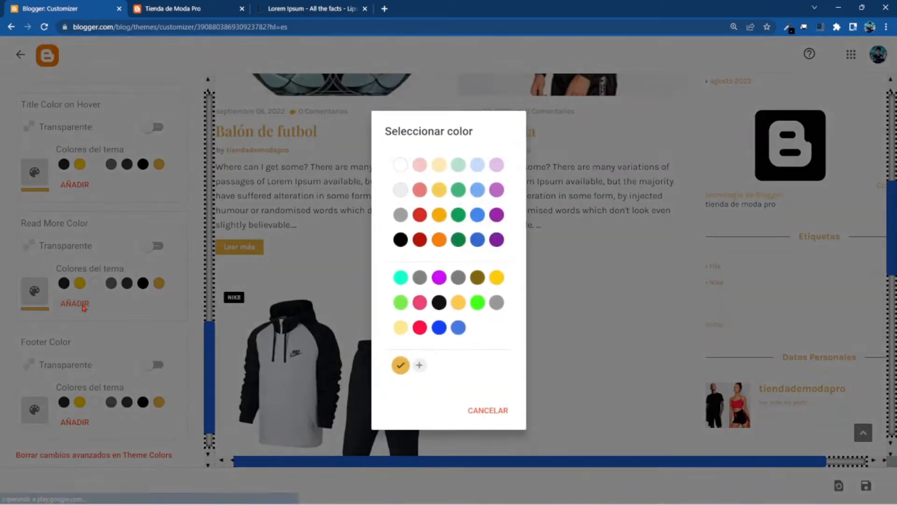
left_click(398, 280)
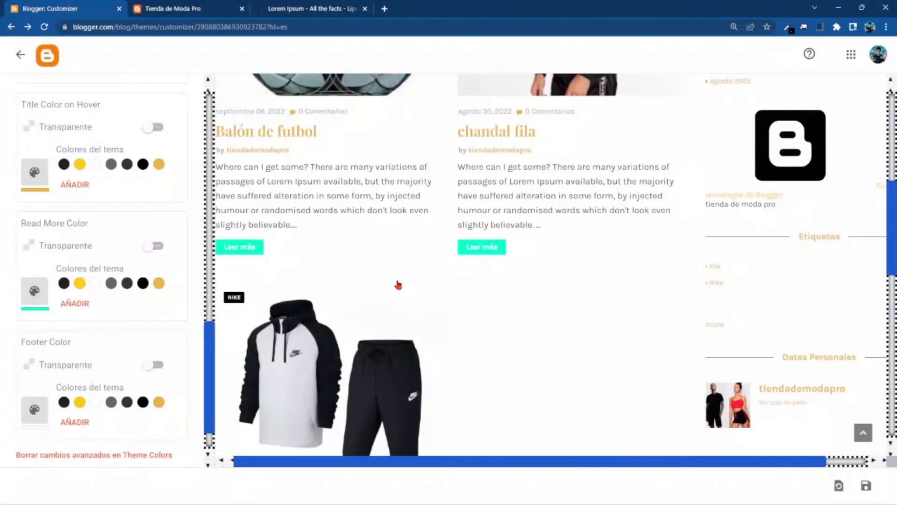
left_click(78, 305)
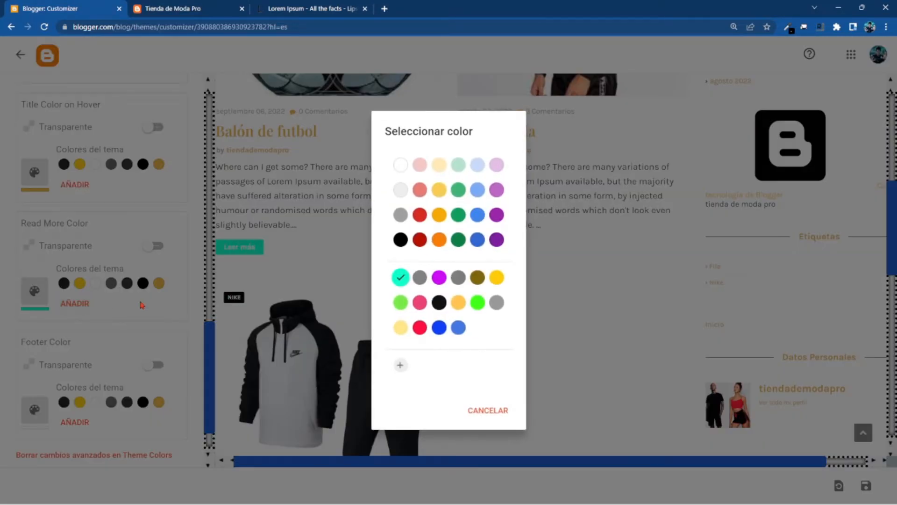
left_click(457, 327)
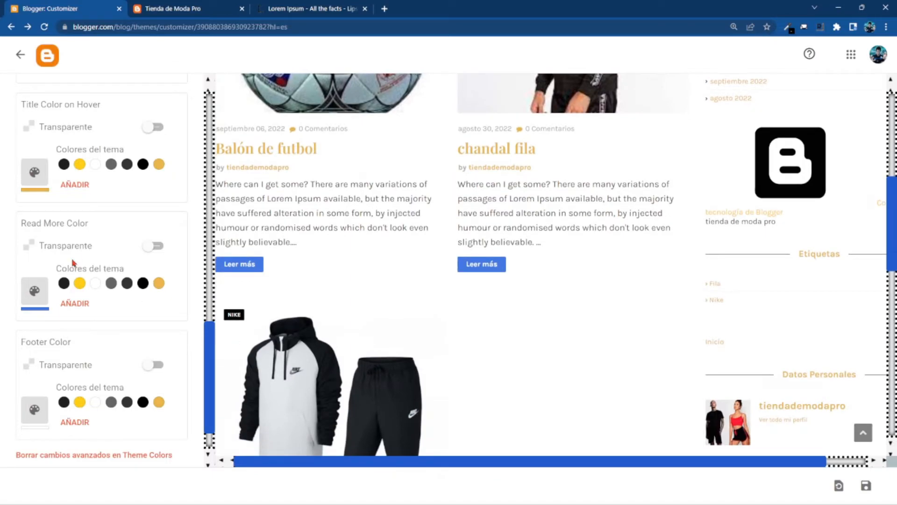
- Try black, transparent and orange for Footer Color, and return it to white
scroll(72, 263, "down", 1)
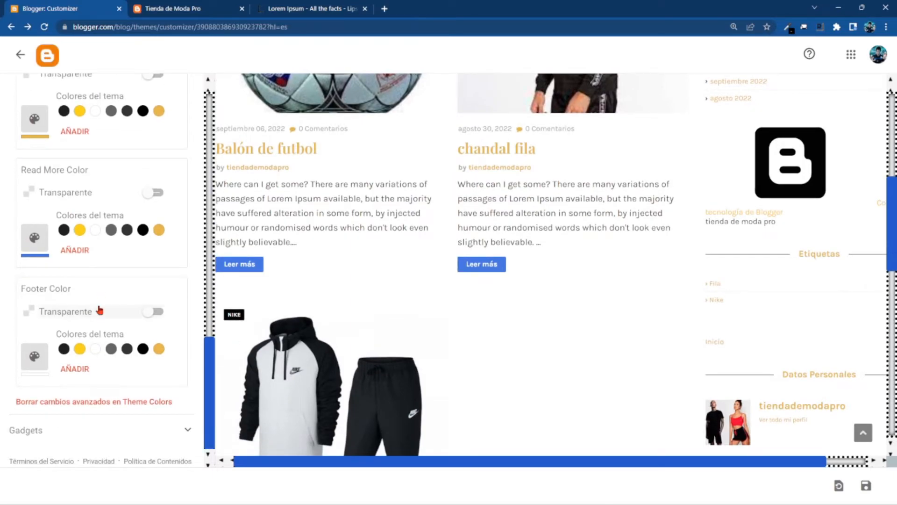
scroll(442, 351, "down", 8)
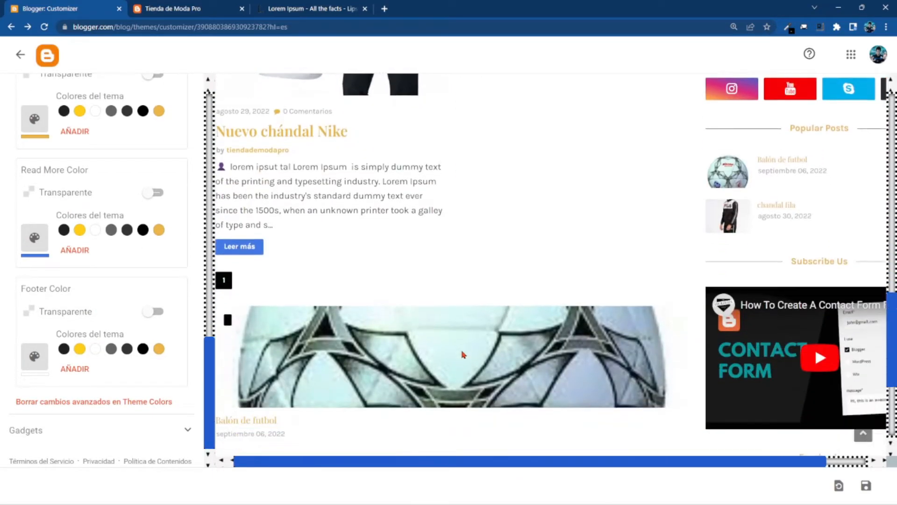
scroll(444, 398, "down", 2)
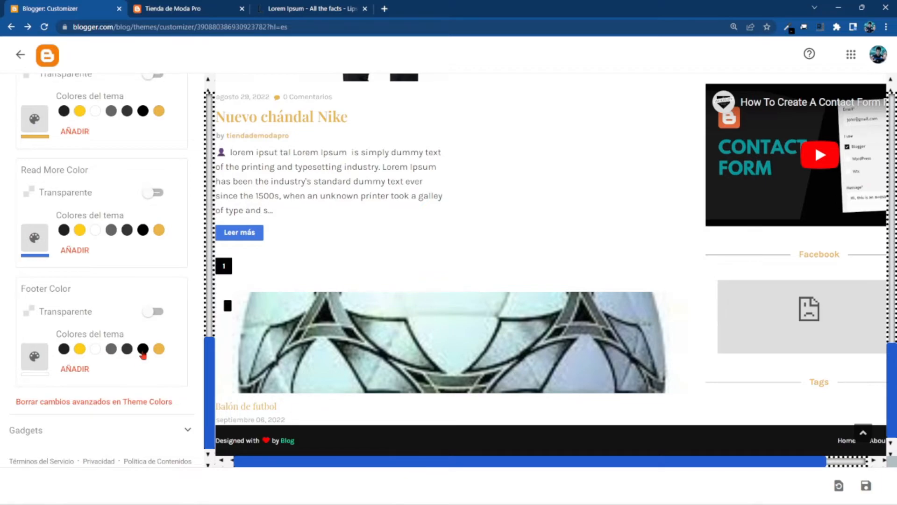
left_click(142, 351)
left_click(156, 315)
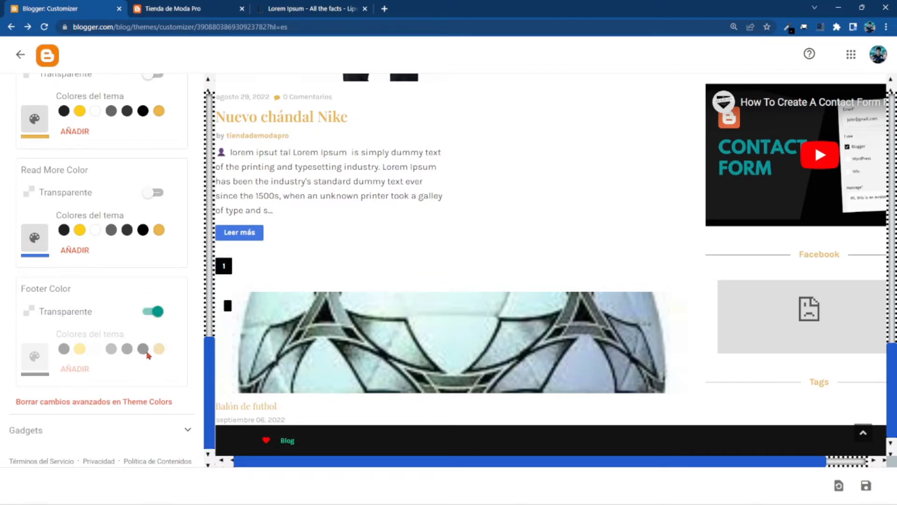
left_click(156, 311)
left_click(158, 351)
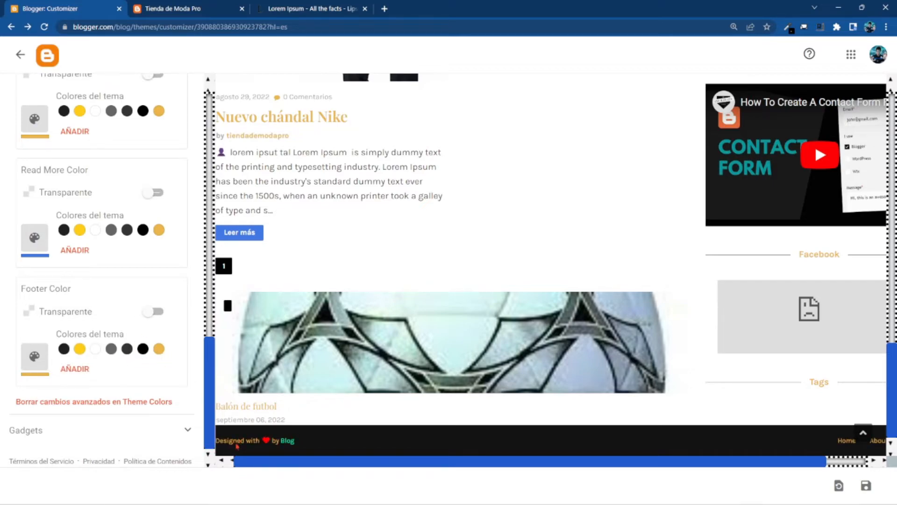
left_click(74, 351)
left_click(95, 349)
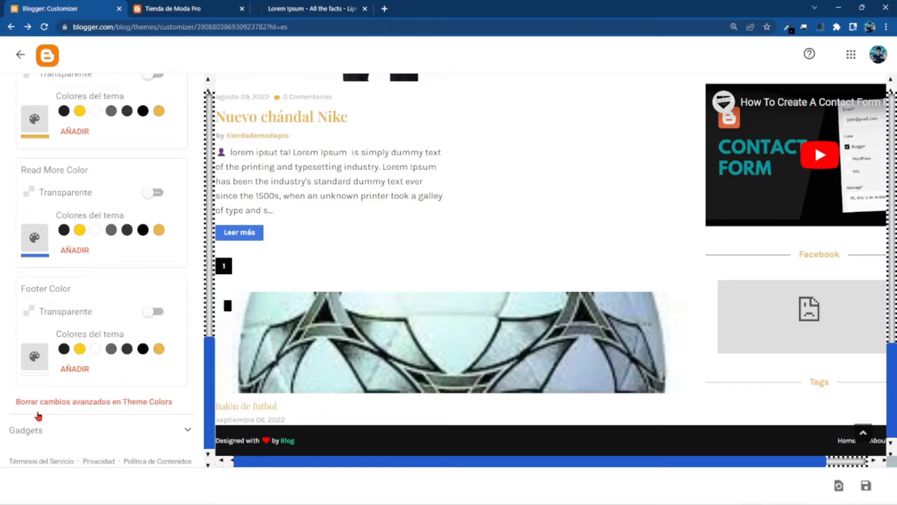
- Look at the Gadgets settings and open the Contexto settings for the blog's background
left_click(186, 434)
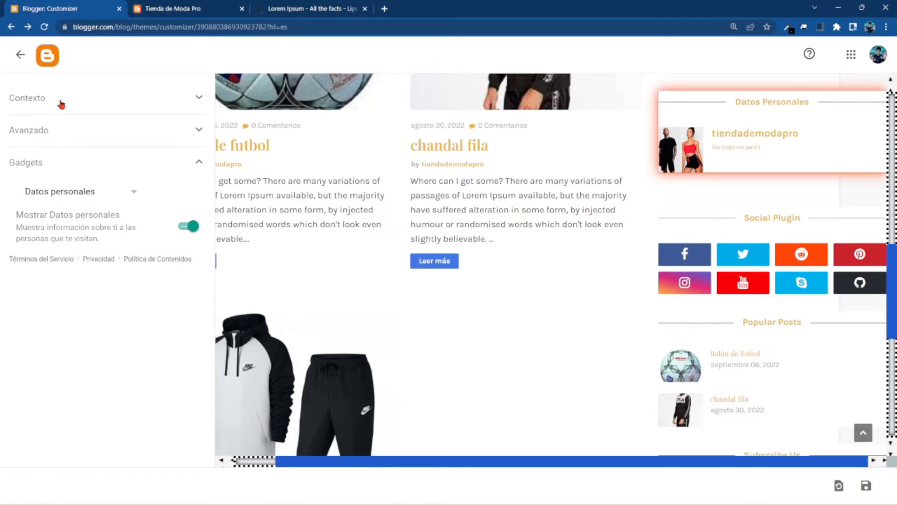
left_click(61, 103)
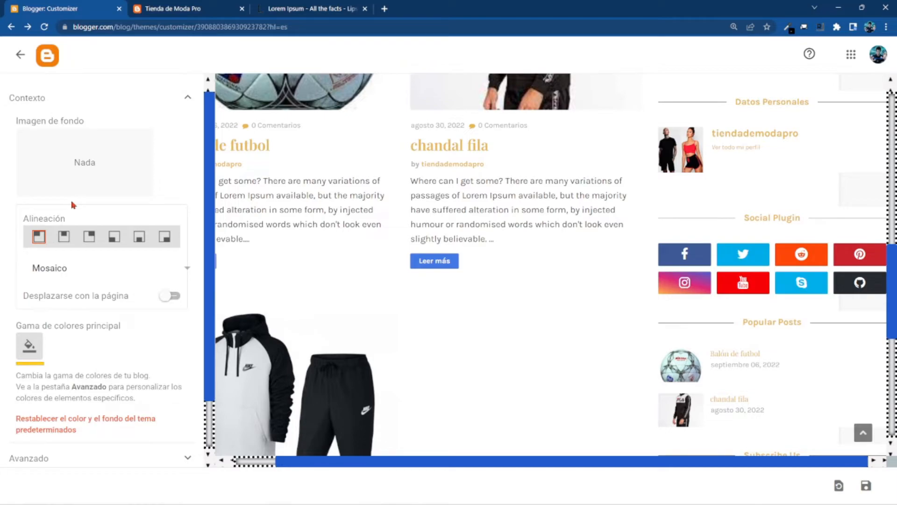
scroll(269, 212, "up", 3)
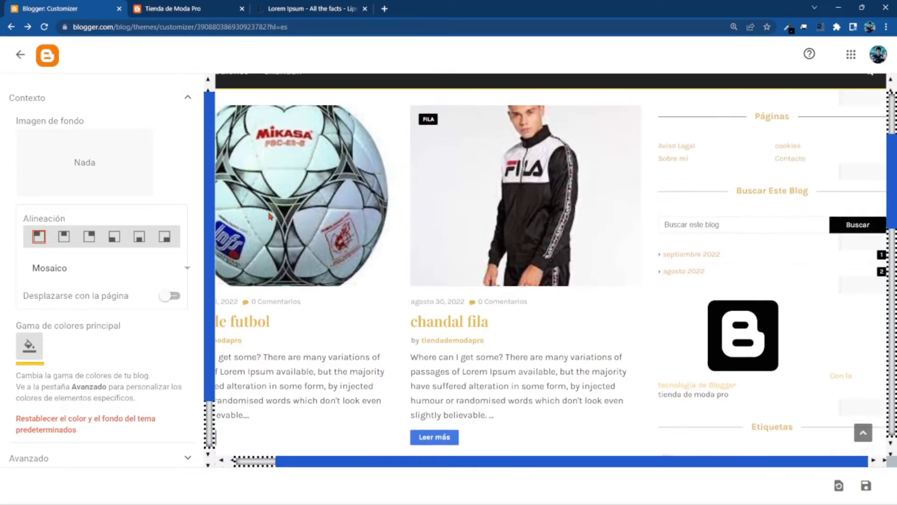
scroll(270, 216, "up", 3)
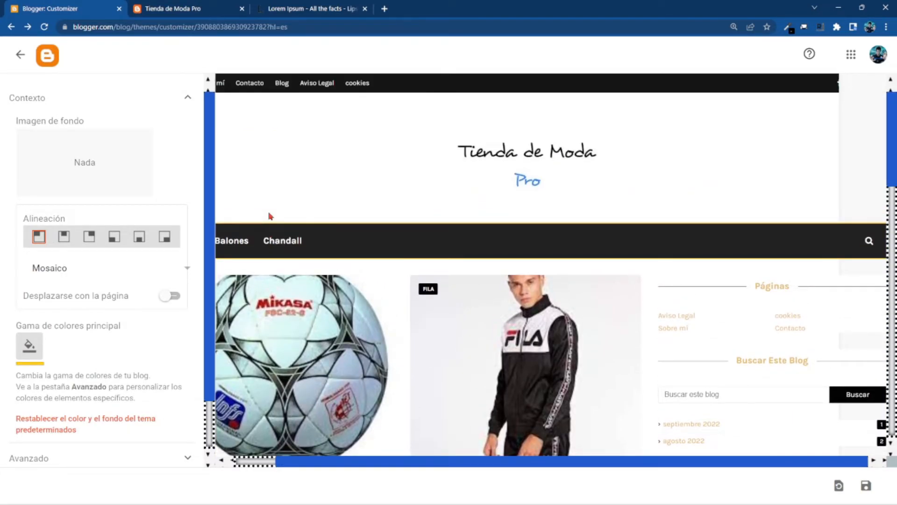
- Open the background image selection and browse the available image categories
left_click(72, 173)
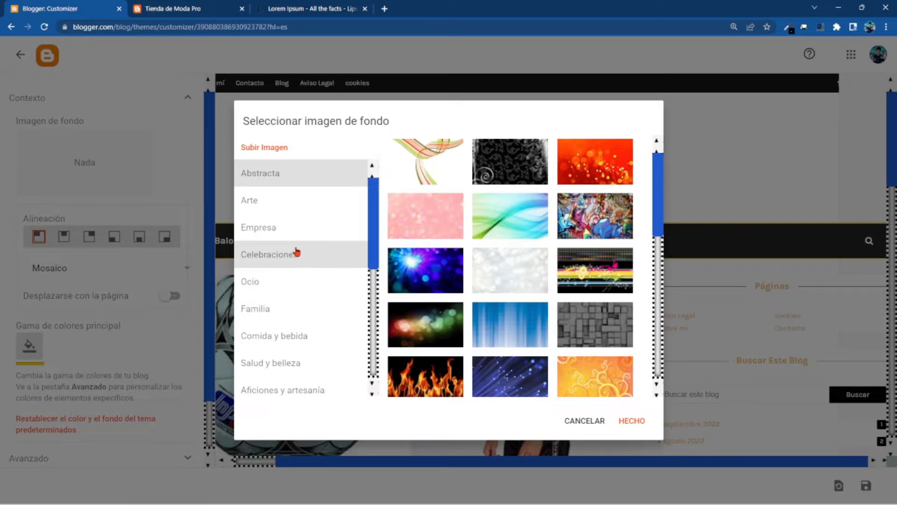
scroll(297, 253, "down", 4)
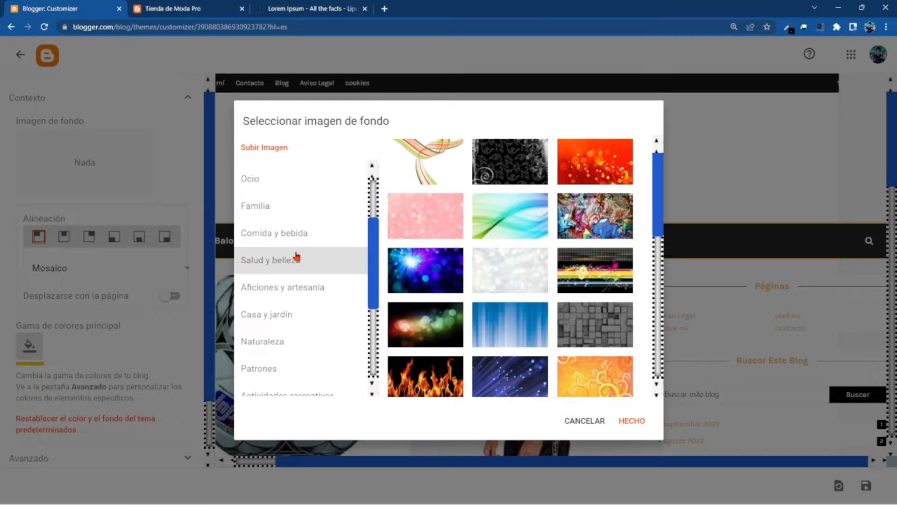
scroll(296, 262, "down", 2)
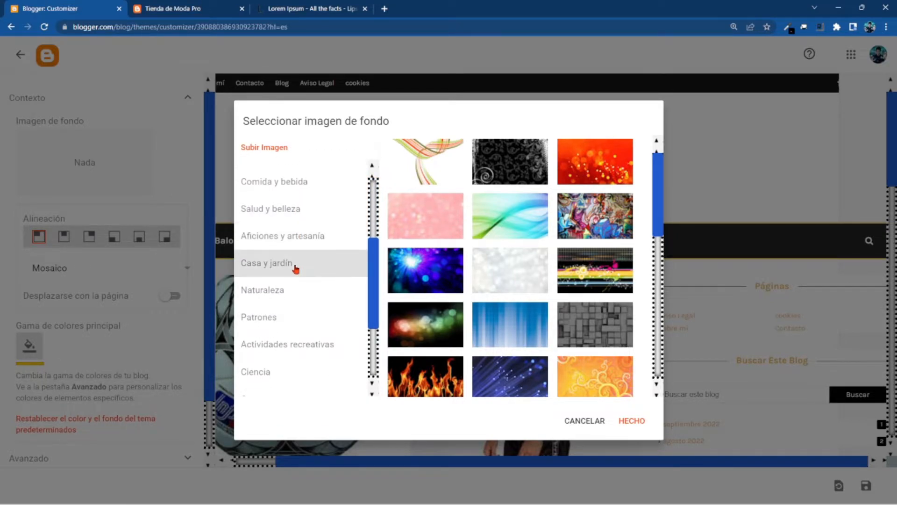
scroll(295, 269, "down", 4)
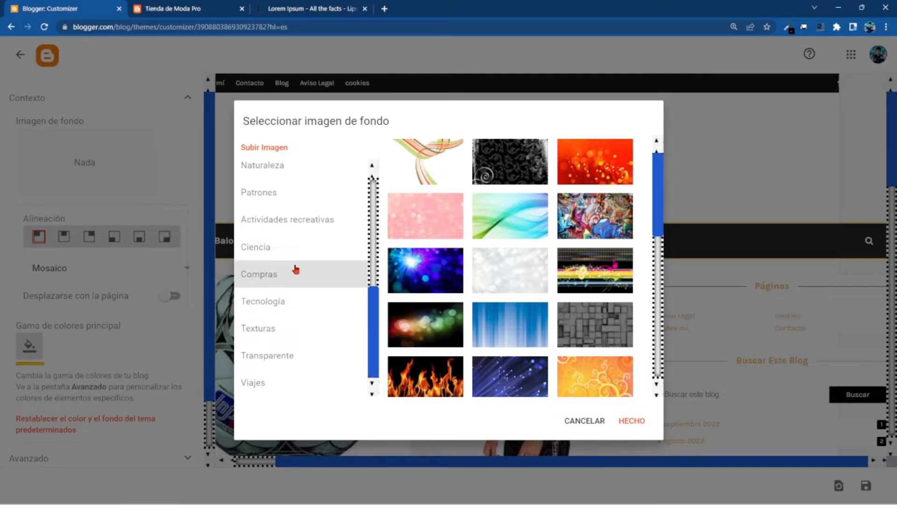
scroll(296, 268, "up", 10)
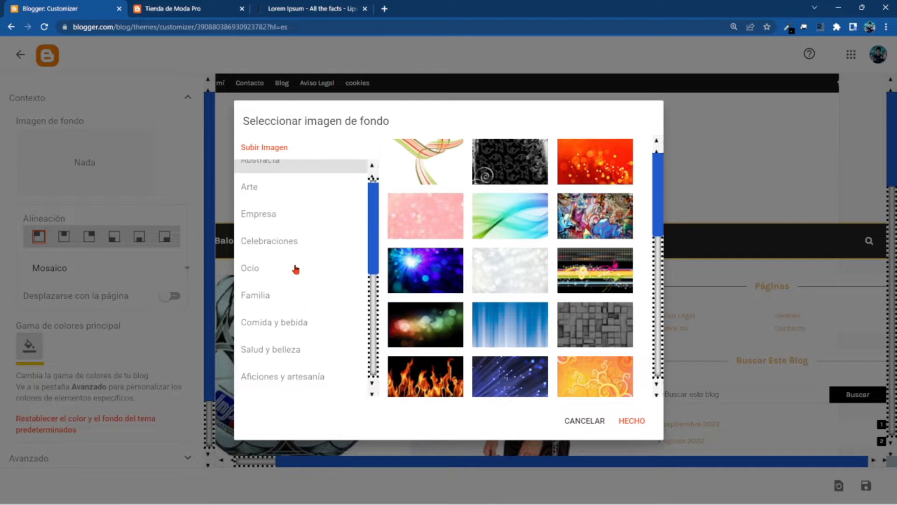
scroll(324, 255, "down", 3)
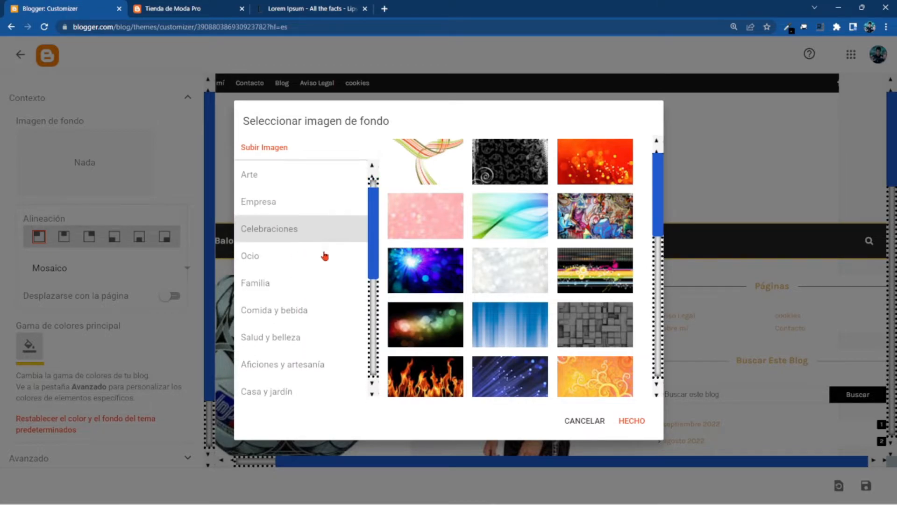
scroll(325, 256, "down", 2)
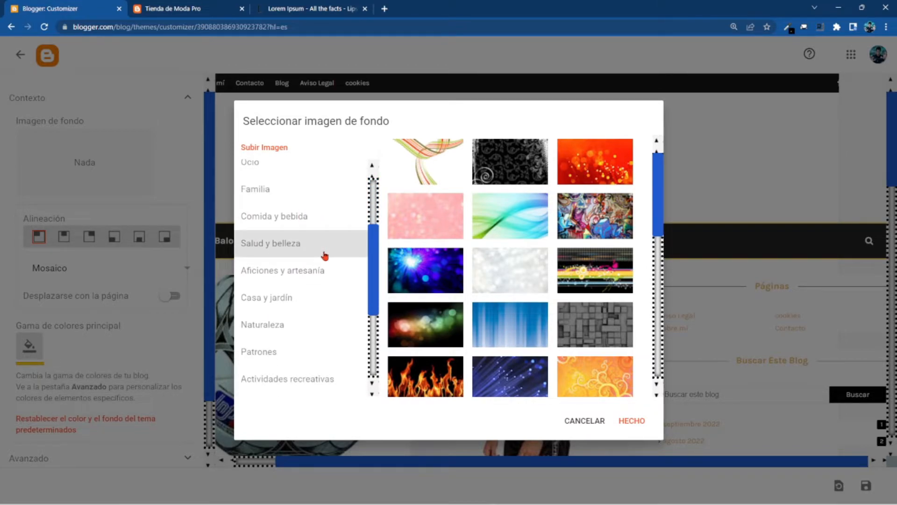
scroll(325, 256, "down", 1)
scroll(324, 256, "down", 1)
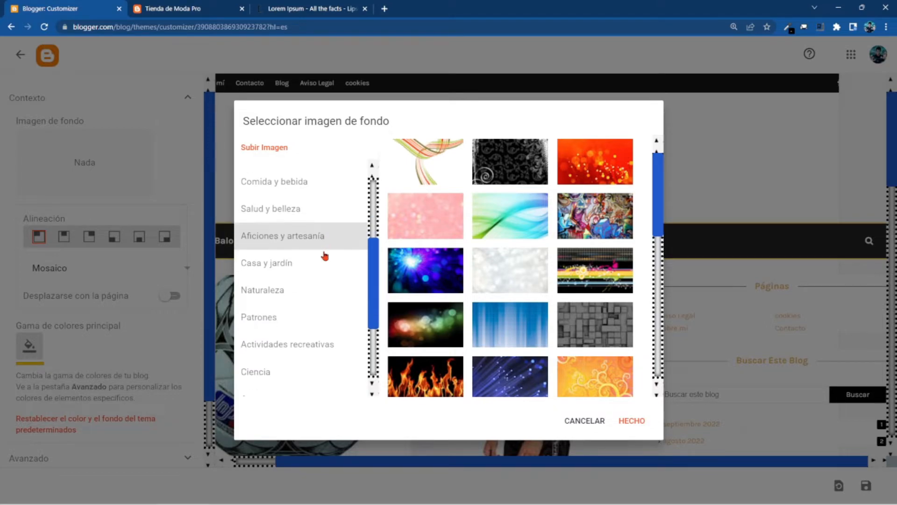
scroll(324, 256, "down", 1)
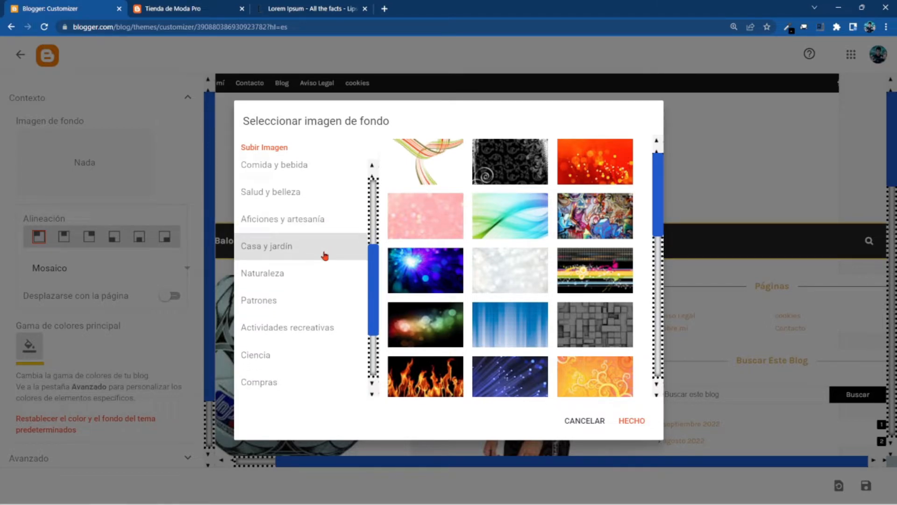
scroll(325, 255, "down", 2)
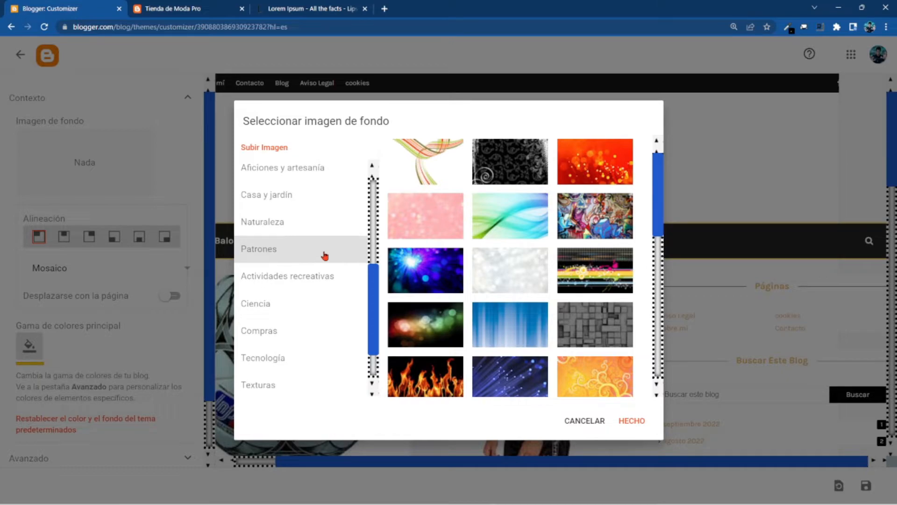
- Try the fish-skeleton pattern from the Patrones category as the background image and check it in the blog preview
left_click(325, 255)
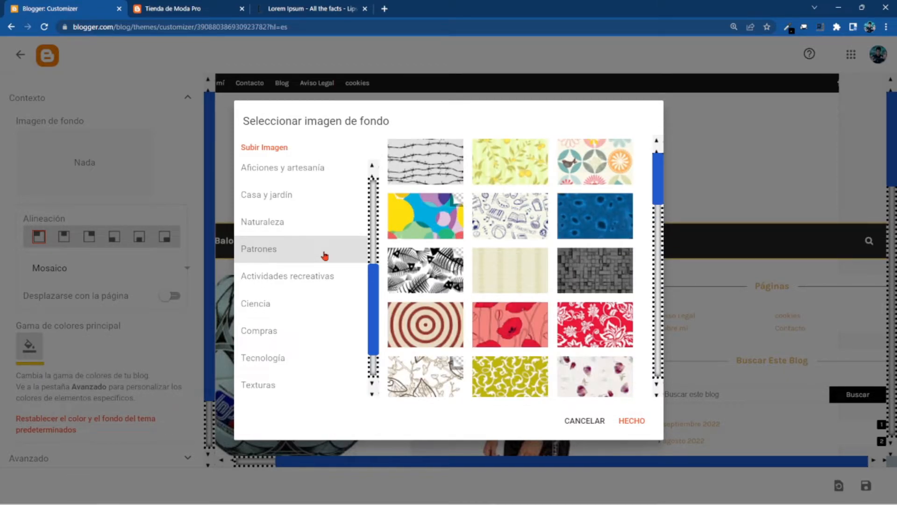
left_click(409, 268)
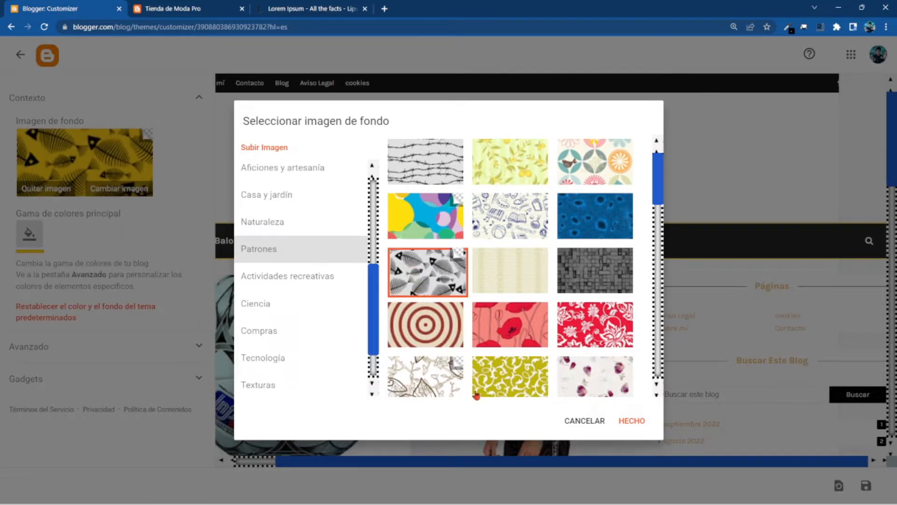
left_click(626, 425)
scroll(329, 193, "down", 10)
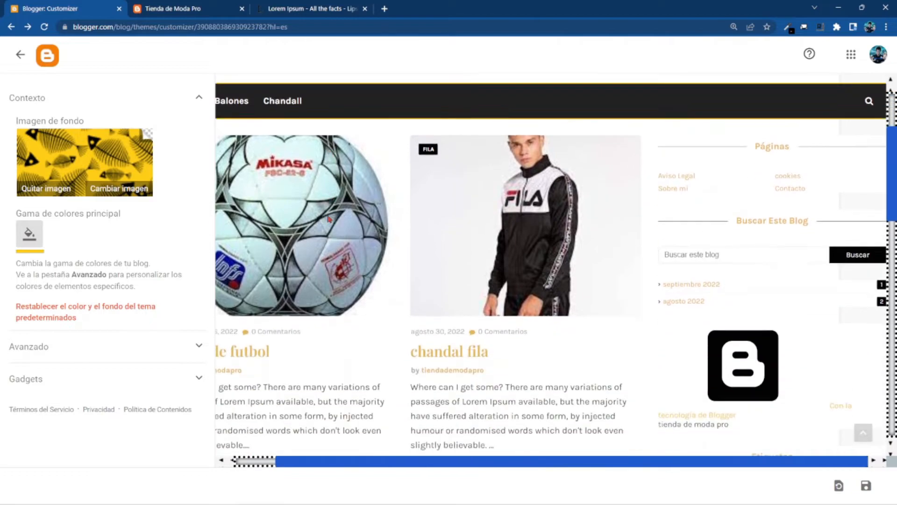
scroll(329, 231, "down", 3)
scroll(329, 231, "up", 12)
scroll(329, 232, "up", 2)
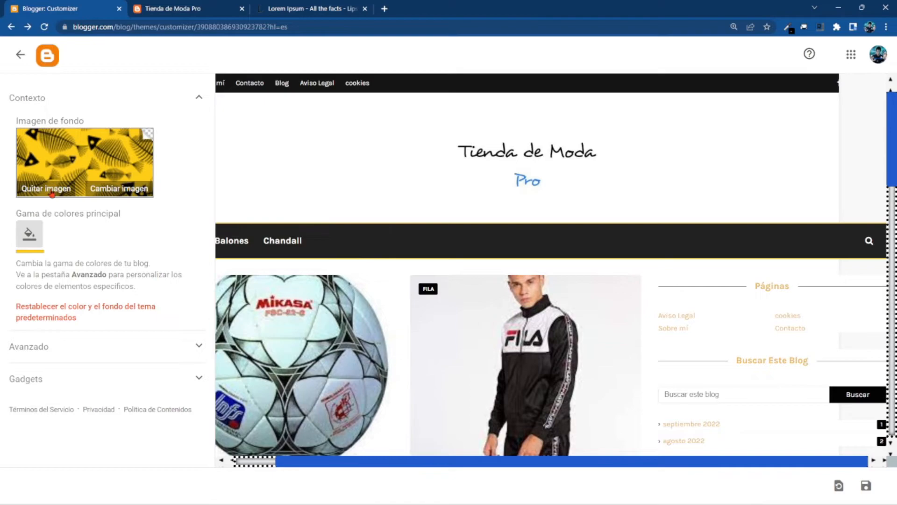
- Change the background image to the colorful graffiti picture from the Abstracta category
left_click(102, 190)
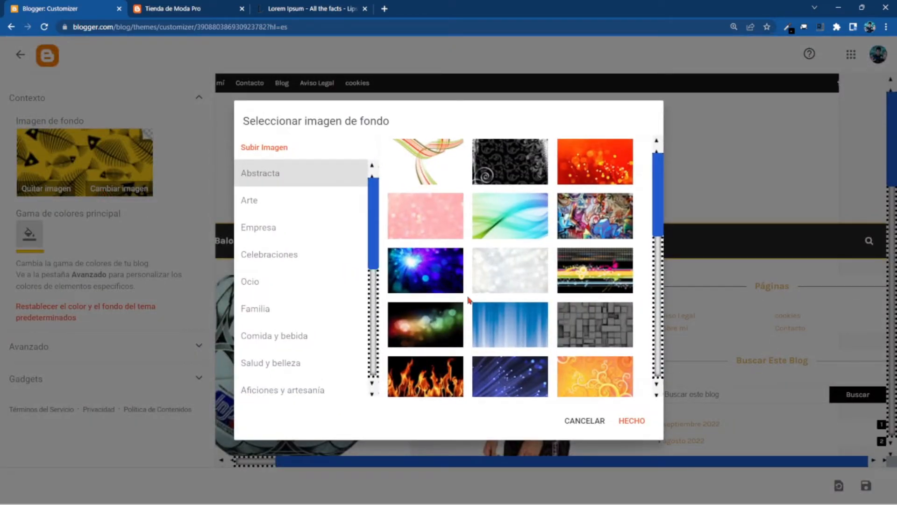
left_click(593, 219)
left_click(624, 422)
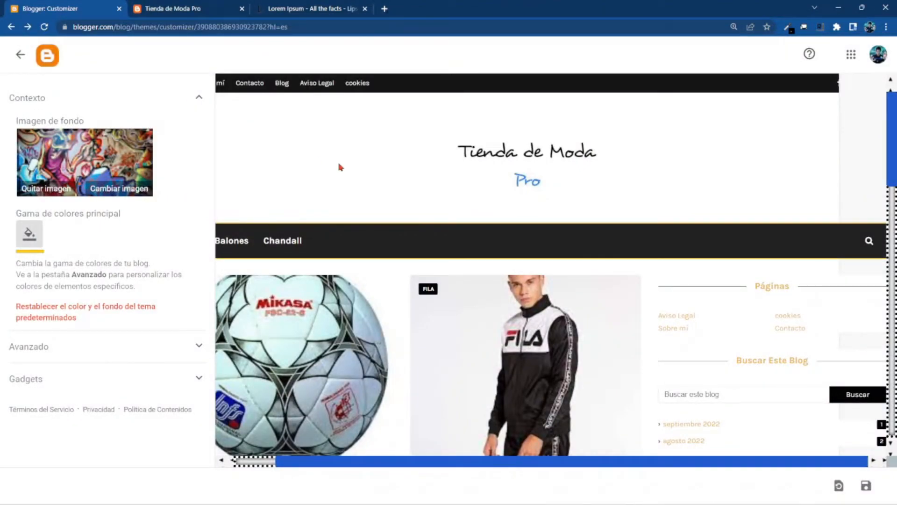
- Check how the blog preview looks with the graffiti background image, from the header to the post summaries
scroll(340, 167, "down", 1)
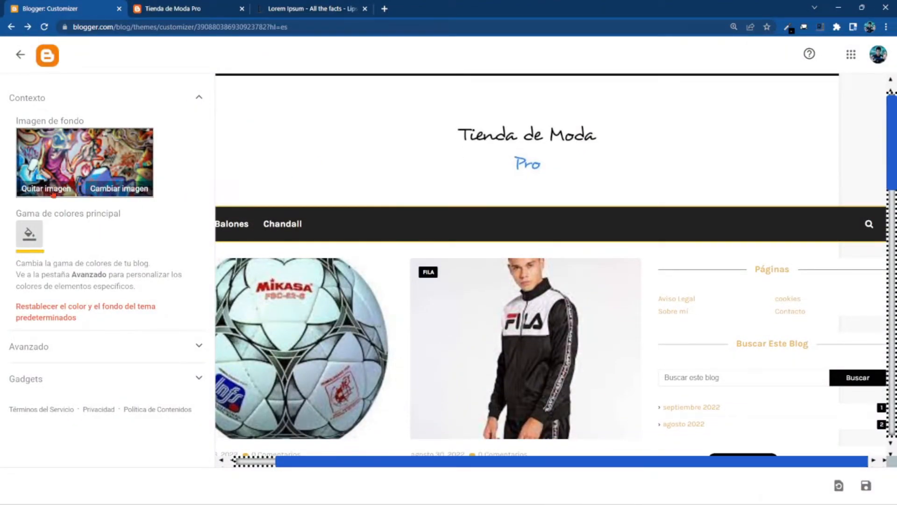
scroll(399, 196, "down", 5)
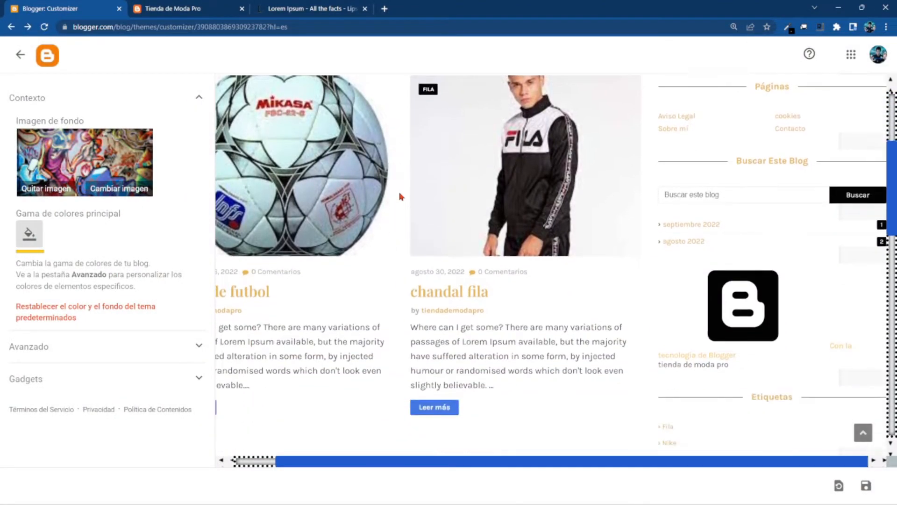
scroll(316, 227, "up", 5)
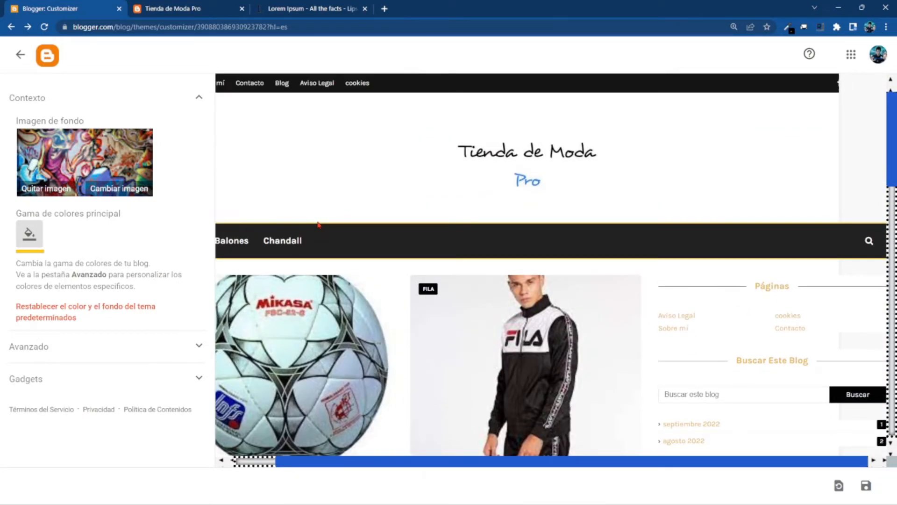
scroll(319, 225, "down", 1)
scroll(319, 225, "up", 1)
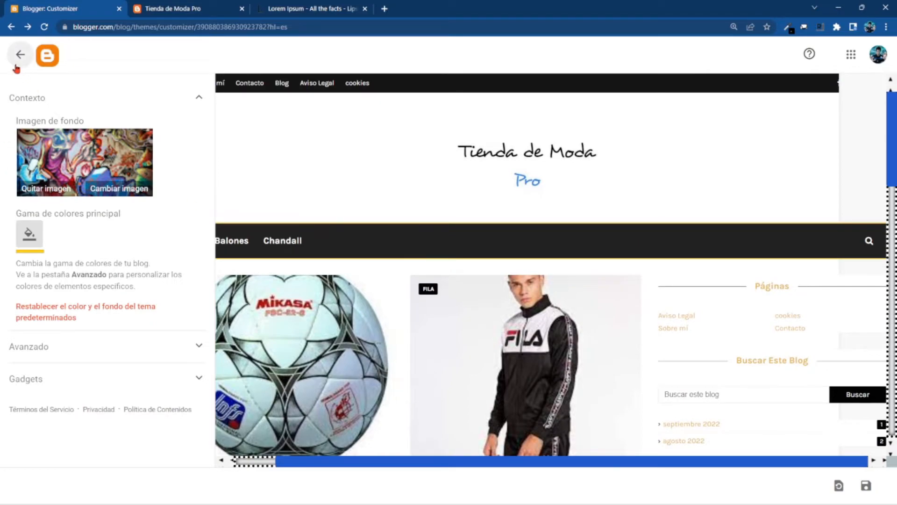
- Leave the theme customizer without saving the changes and reload the live Tienda de Moda Pro blog
left_click(20, 57)
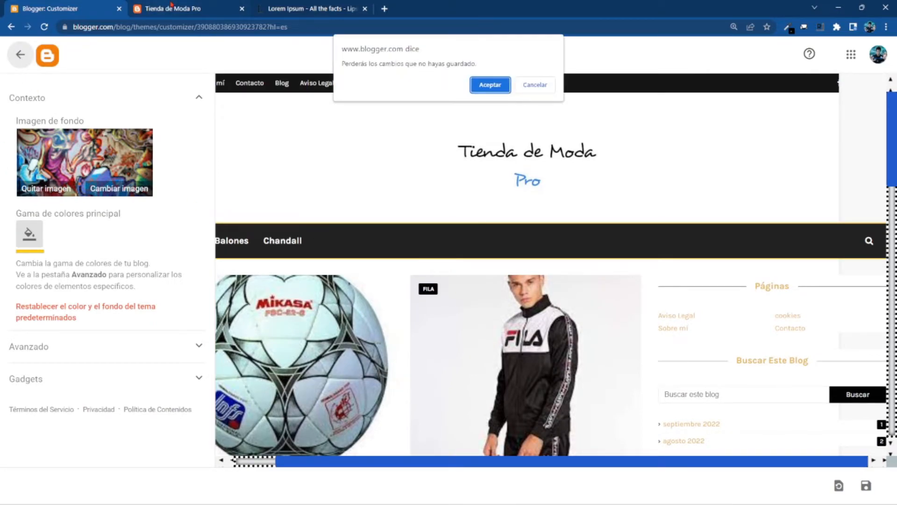
left_click(491, 85)
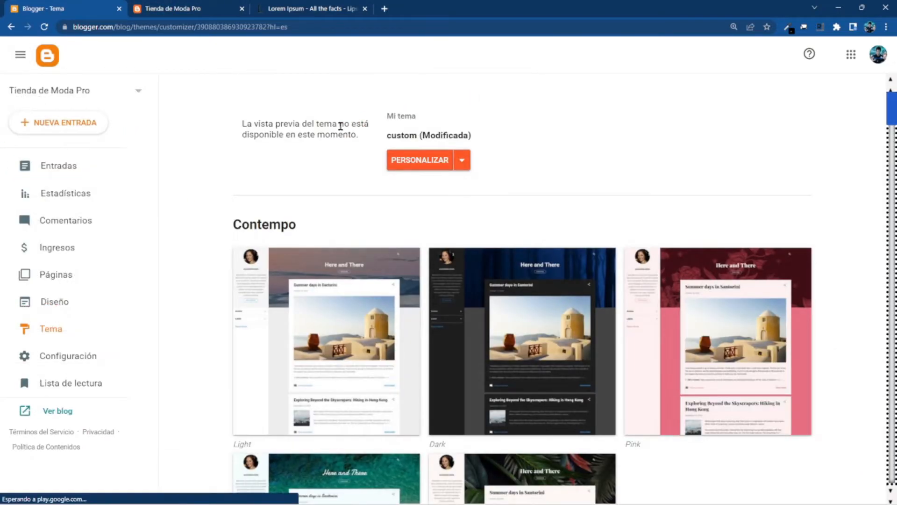
left_click(196, 12)
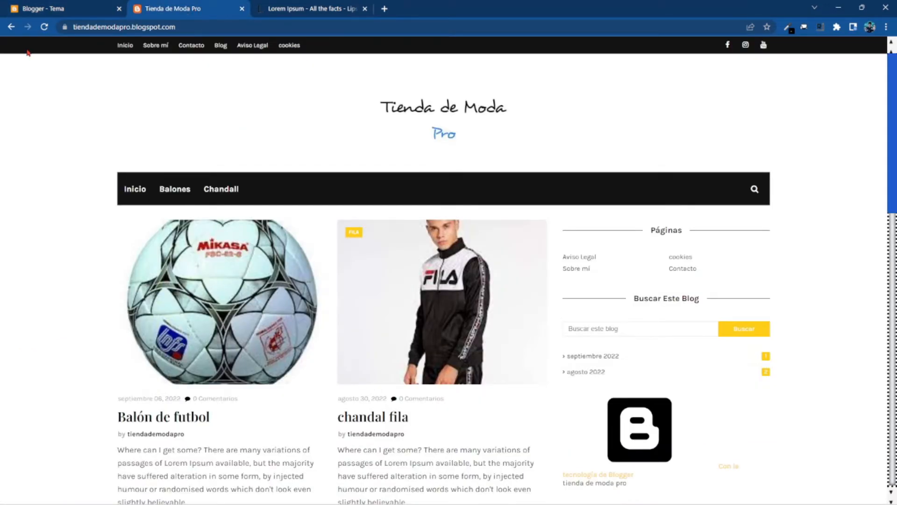
left_click(44, 27)
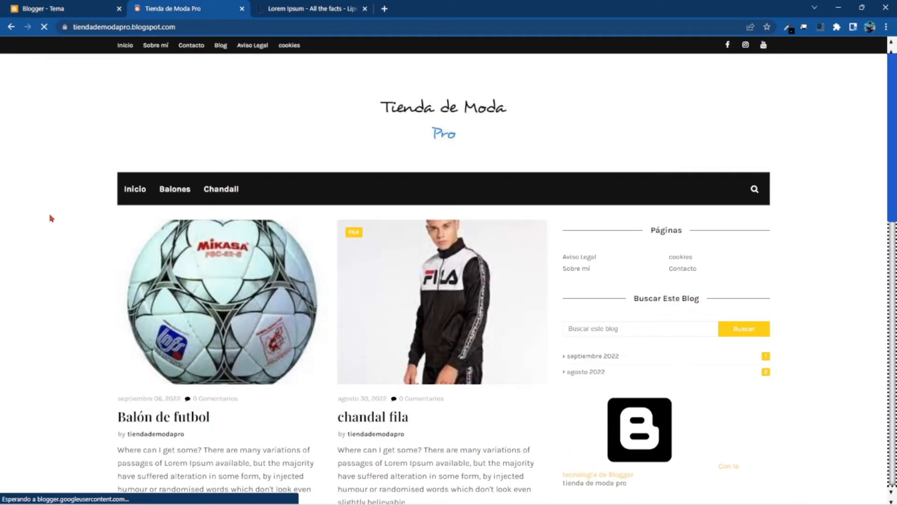
- Look over the live blog's home page, including its menus, post summaries and sidebar
scroll(103, 211, "down", 10)
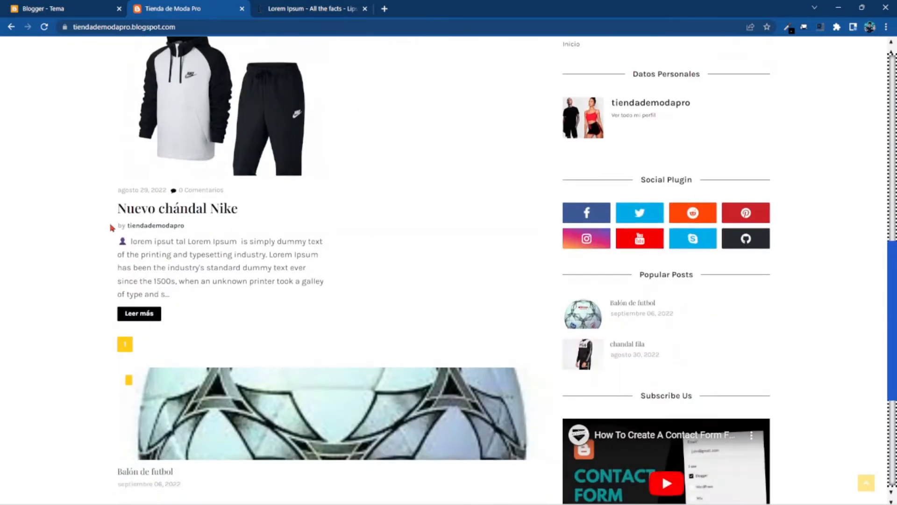
scroll(111, 227, "up", 9)
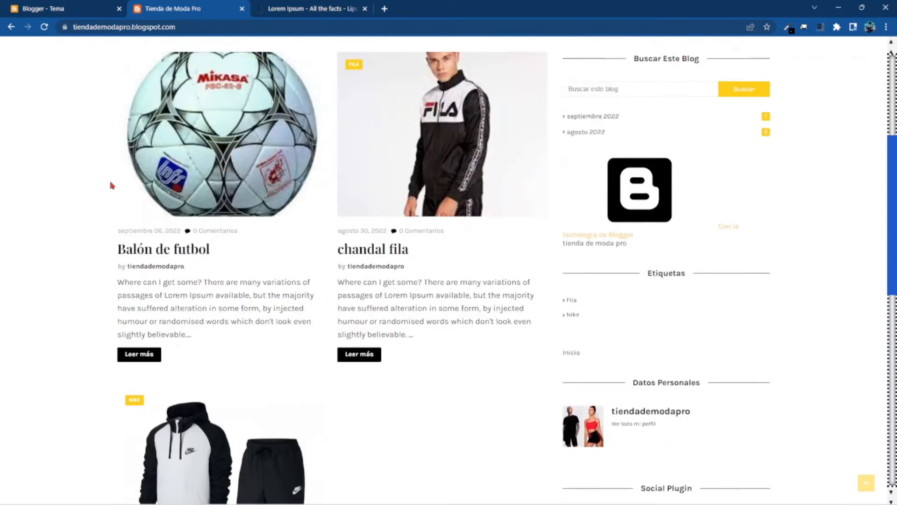
scroll(111, 184, "up", 2)
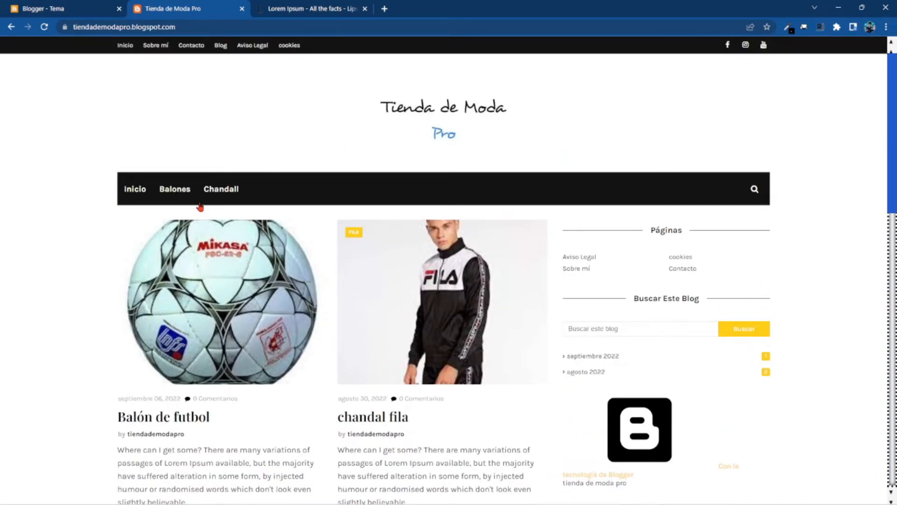
scroll(143, 325, "down", 2)
scroll(142, 324, "up", 2)
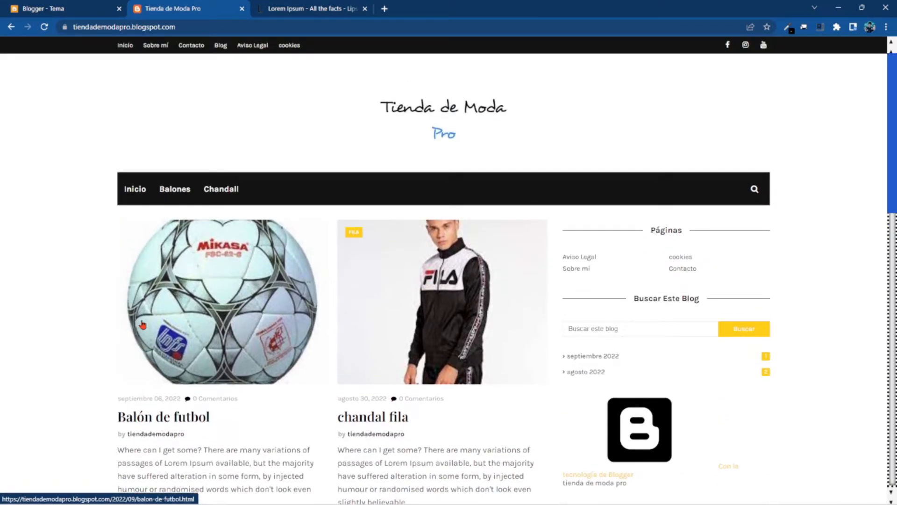
- Go from the theme customizer back to the Blogger dashboard and open the blog's Diseño page
left_click(47, 7)
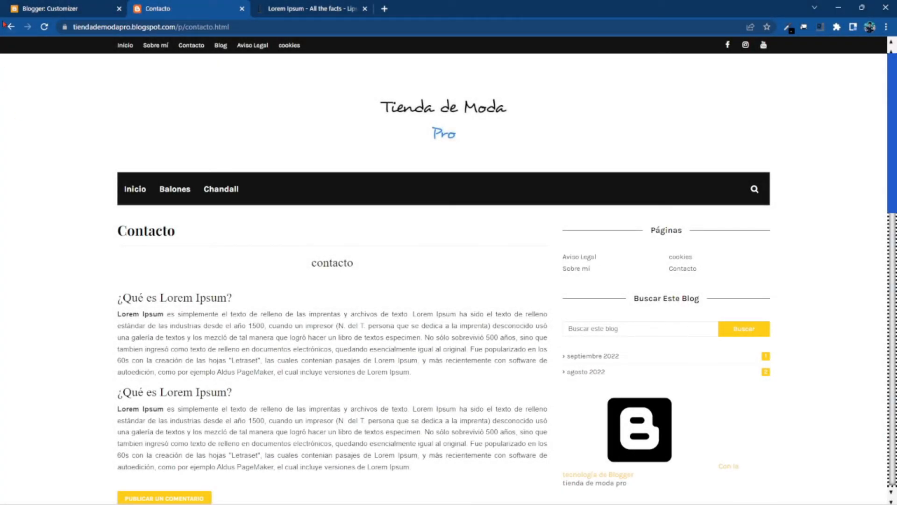
left_click(48, 7)
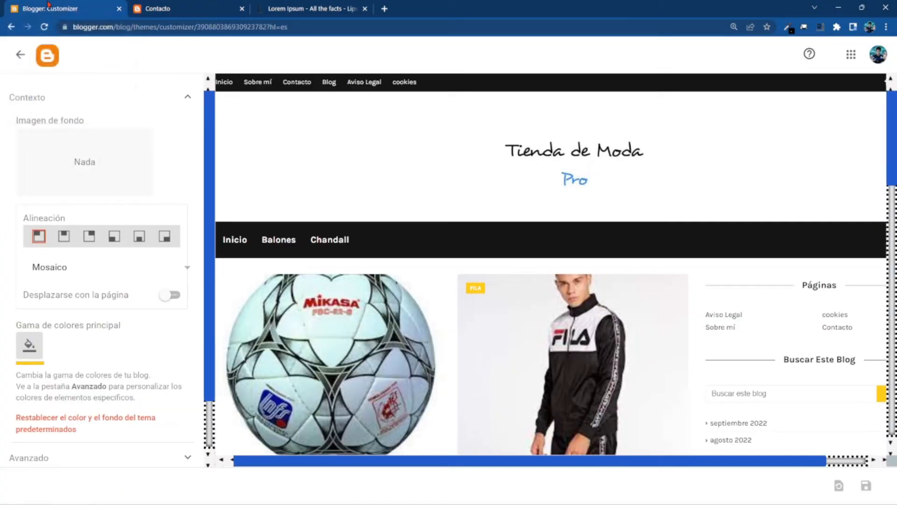
left_click(46, 57)
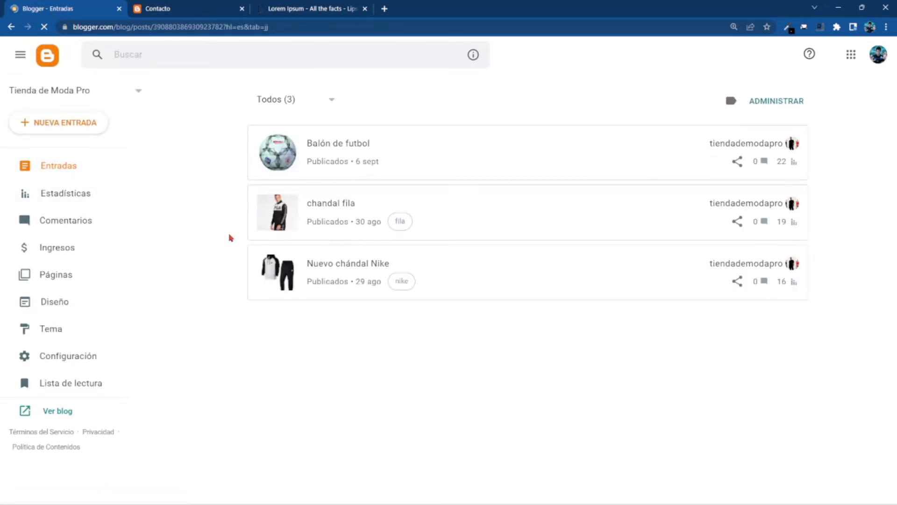
left_click(54, 300)
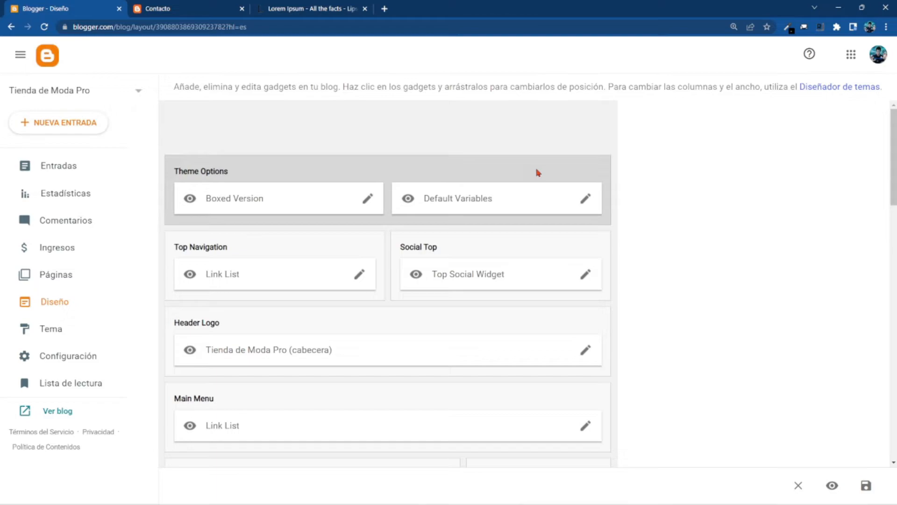
- Inspect the live Contacto page in the developer tools and select the top bar's container row element
left_click(186, 5)
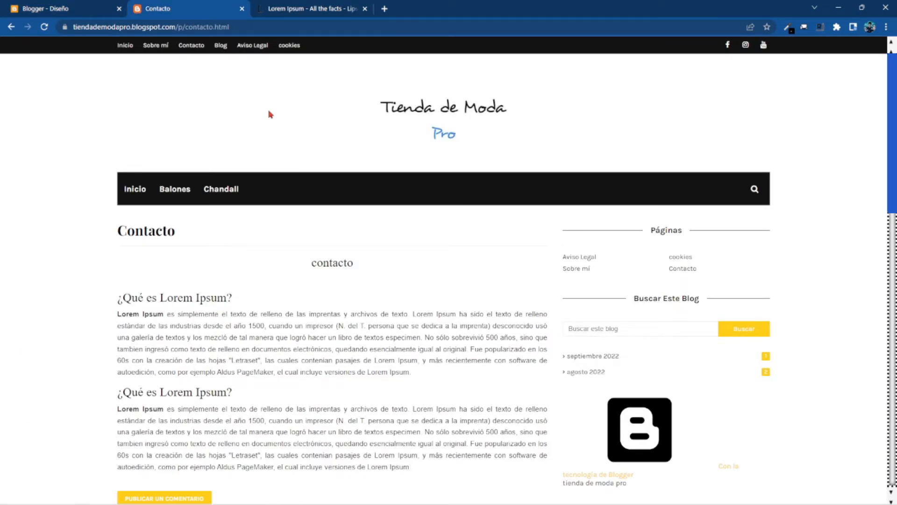
right_click(344, 49)
left_click(381, 248)
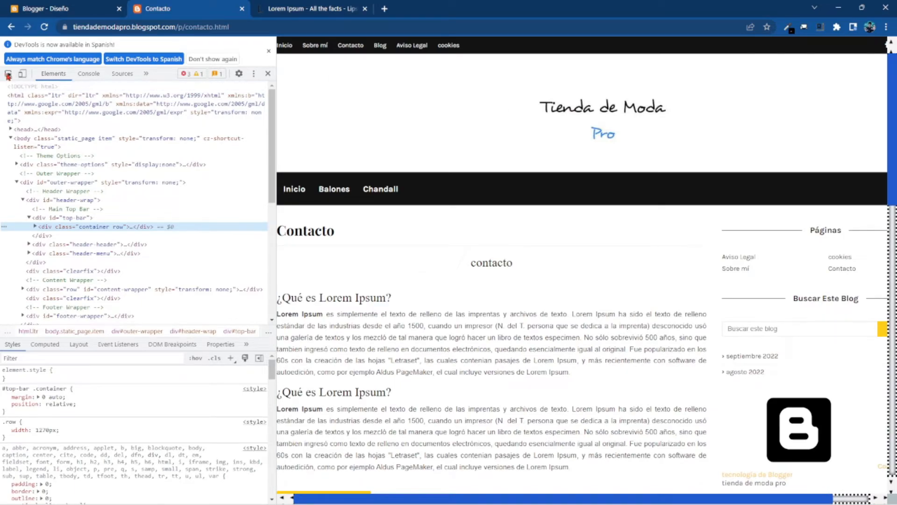
left_click(8, 75)
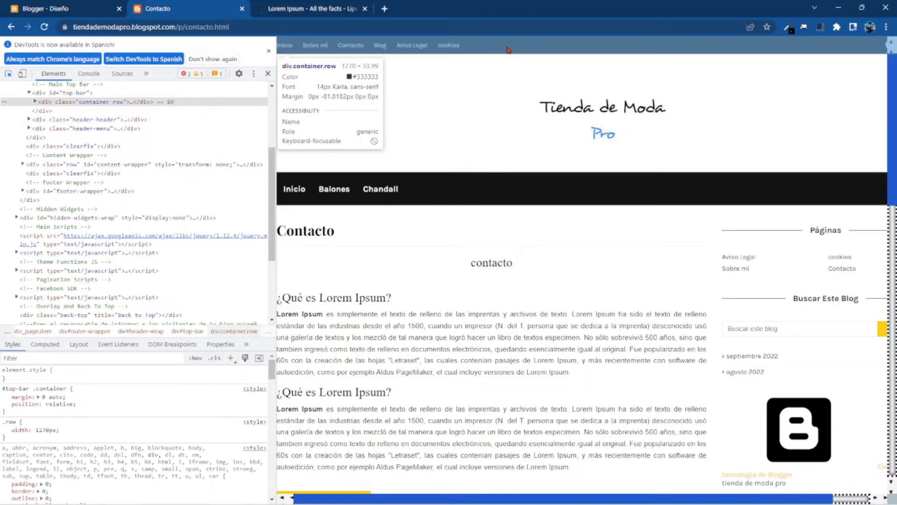
left_click(509, 50)
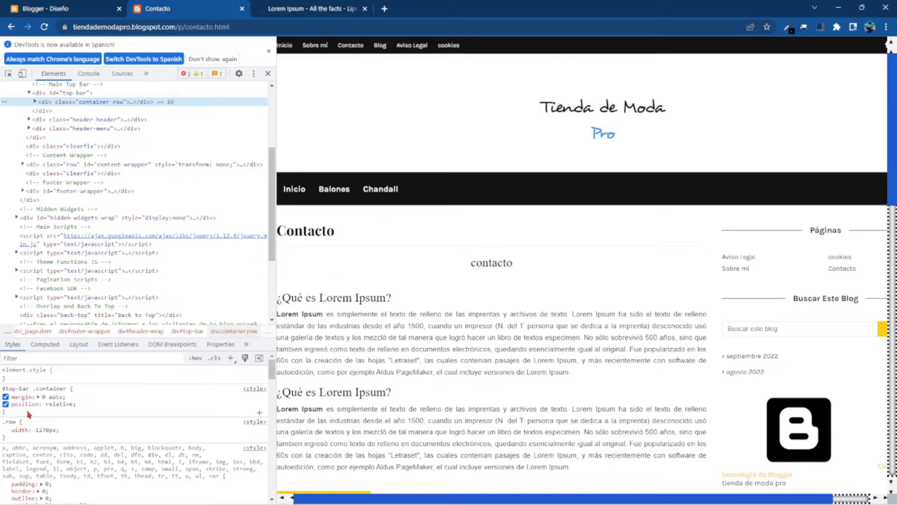
- Add a background-color of green to the element style of the top bar's container row
left_click(61, 372)
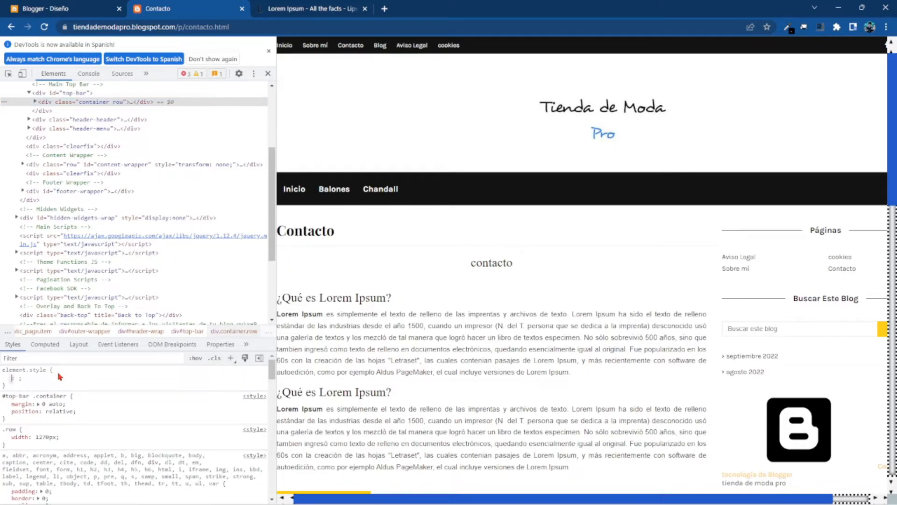
type("background")
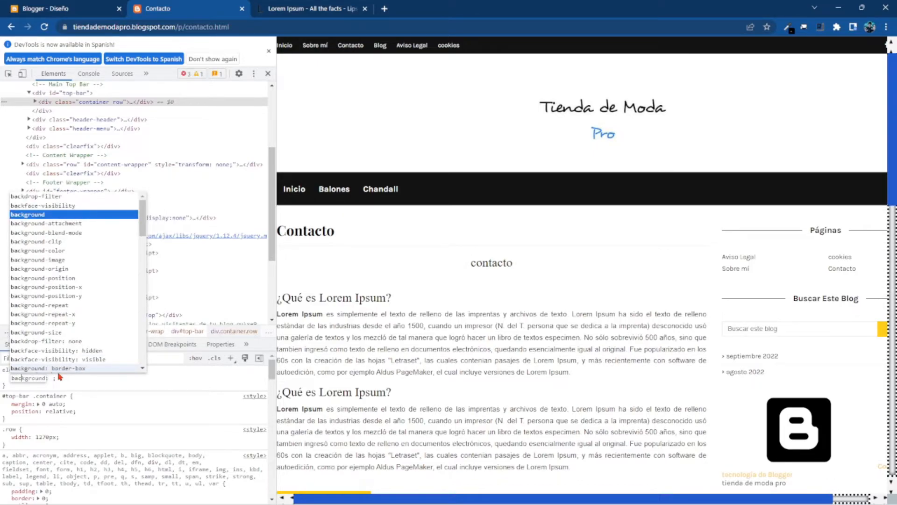
key("Down")
key("Down")
key("Down")
key("Down")
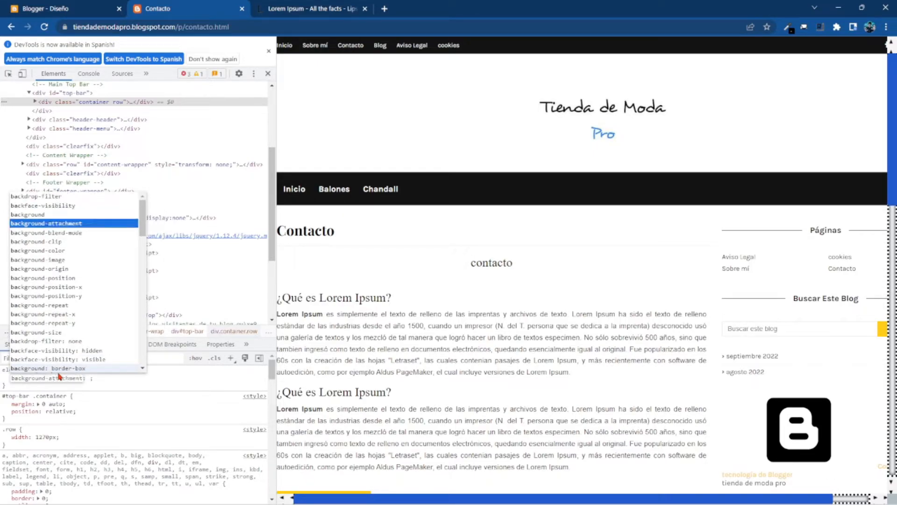
key("Return")
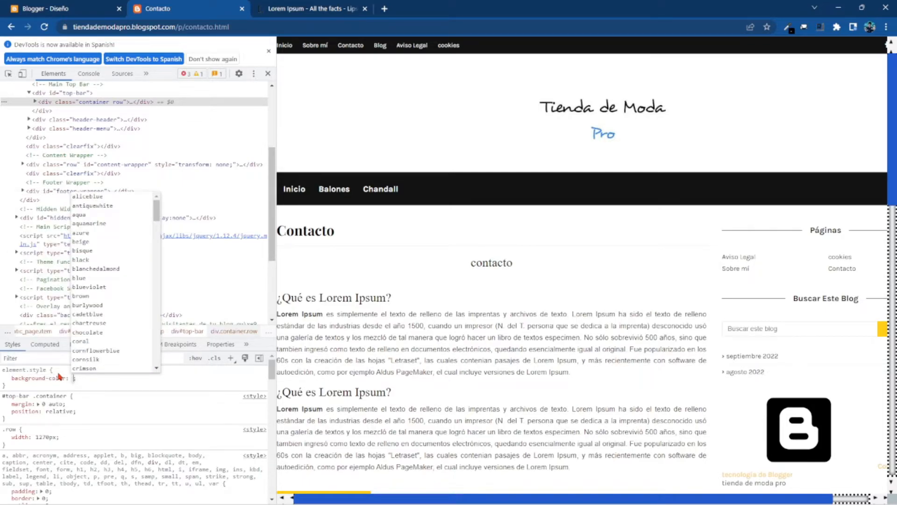
type("green")
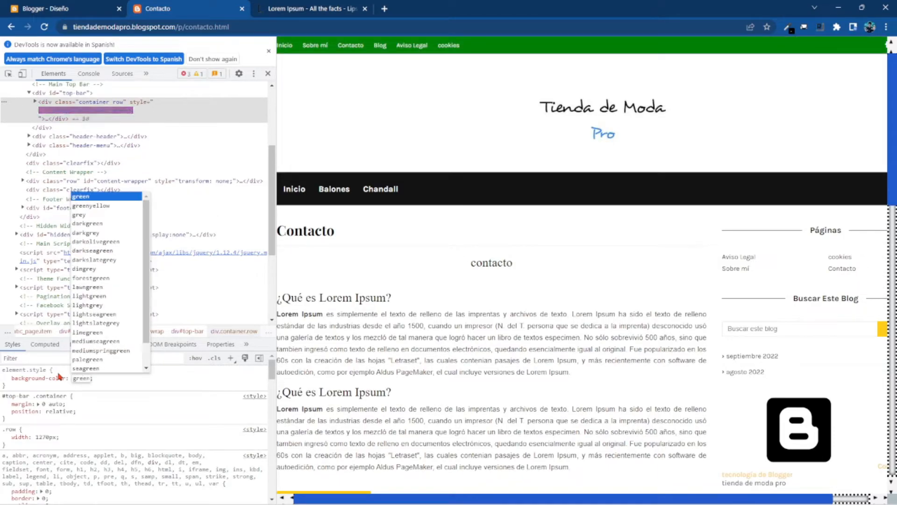
key("Return")
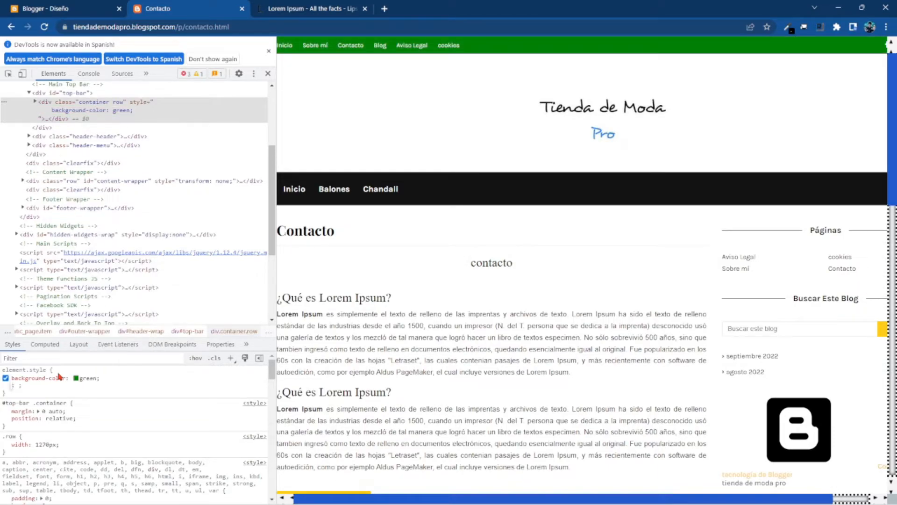
- Close the developer tools and reload the Contacto page to discard the temporary top bar color
left_click(269, 53)
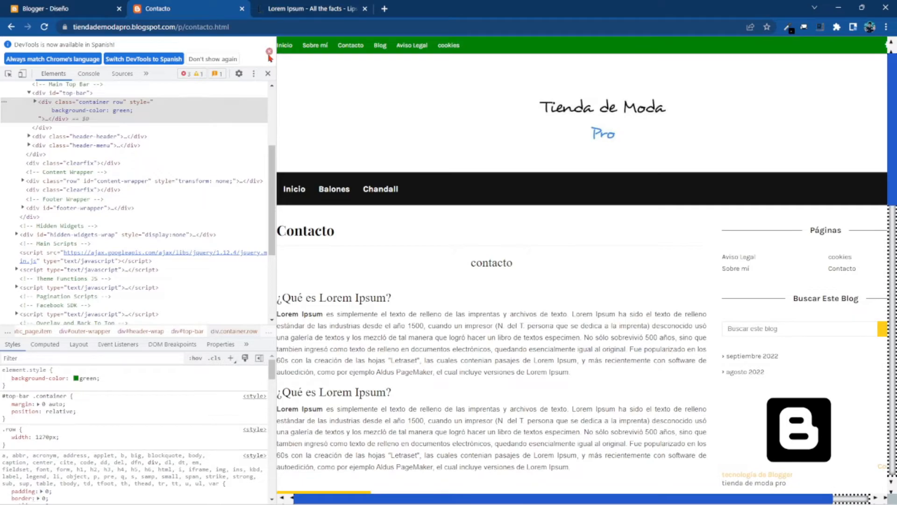
left_click(269, 51)
left_click(267, 44)
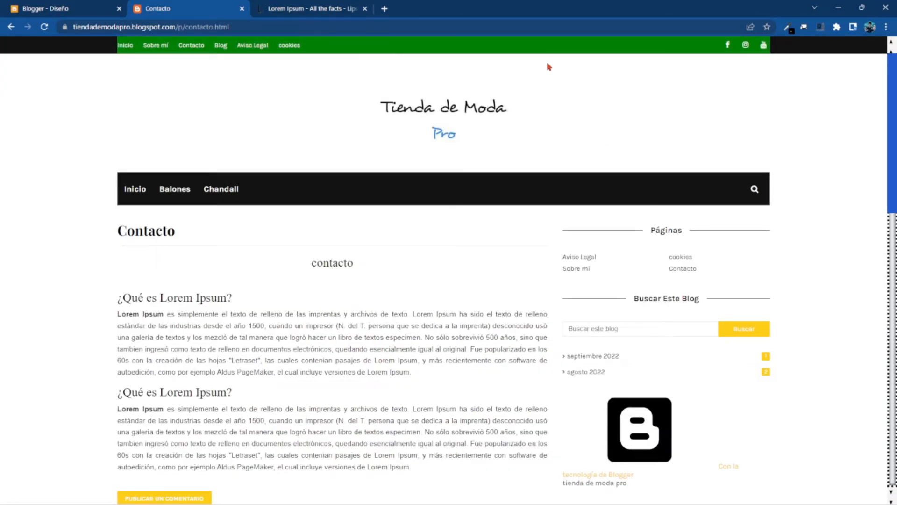
left_click(44, 26)
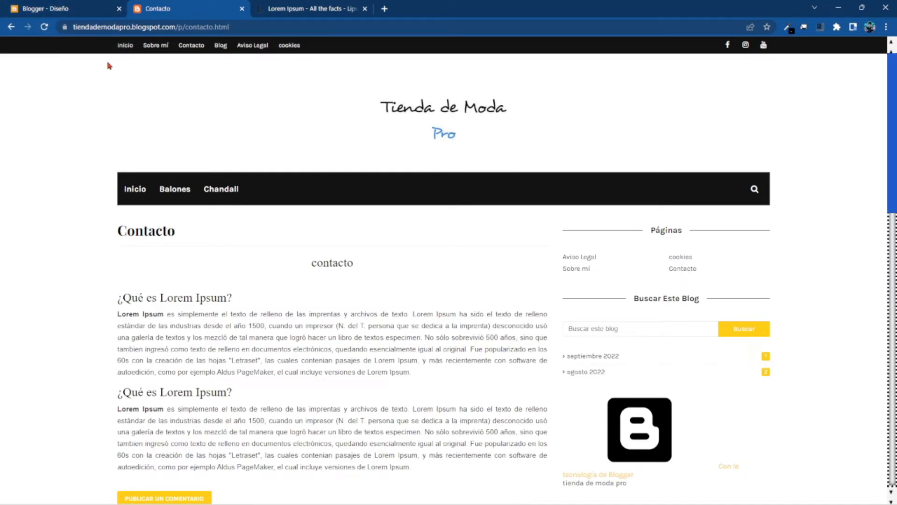
- Reopen the element inspector on the reloaded Contacto page and pick the top bar's container row
right_click(351, 45)
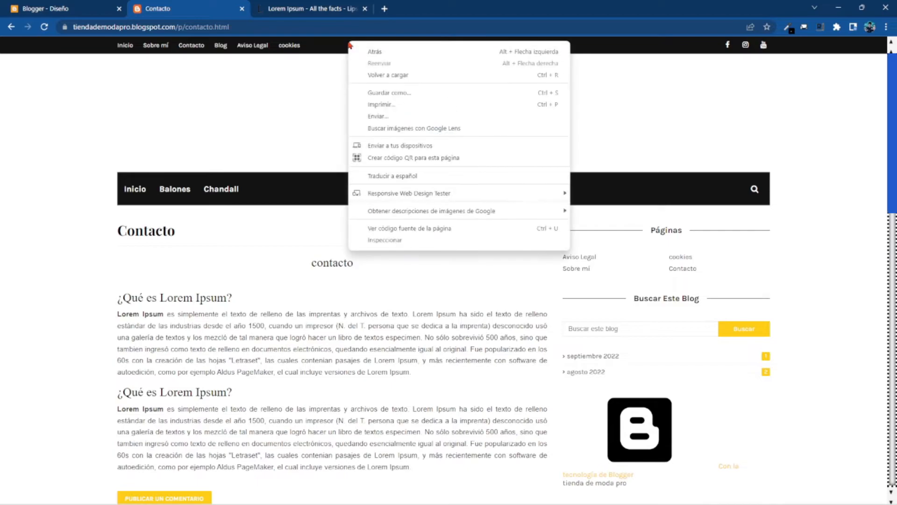
left_click(402, 240)
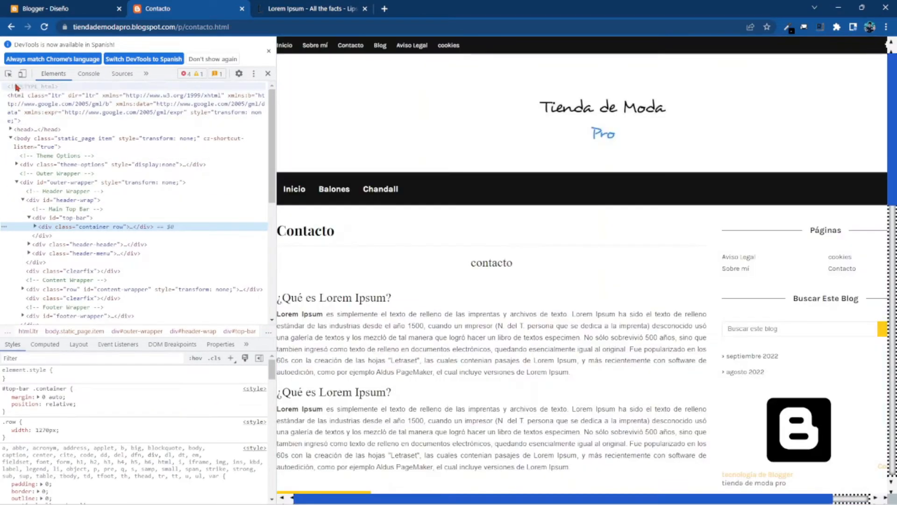
left_click(7, 73)
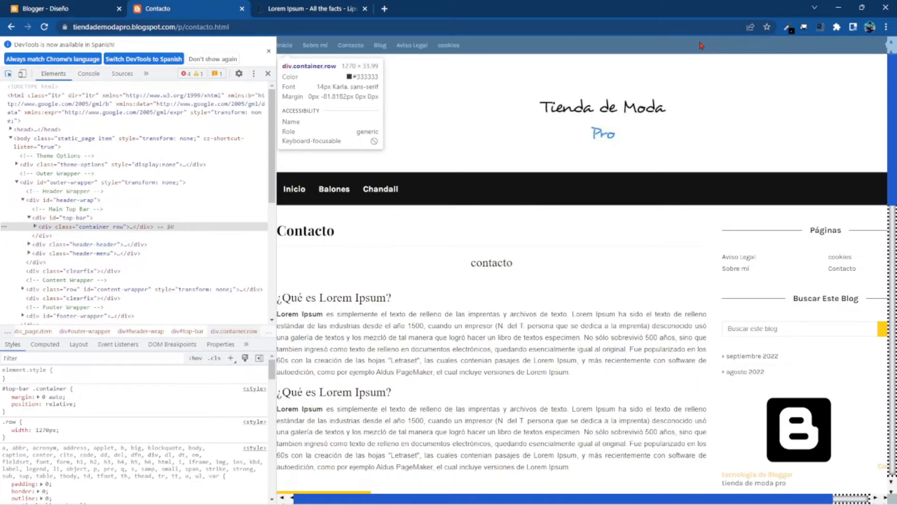
left_click(701, 45)
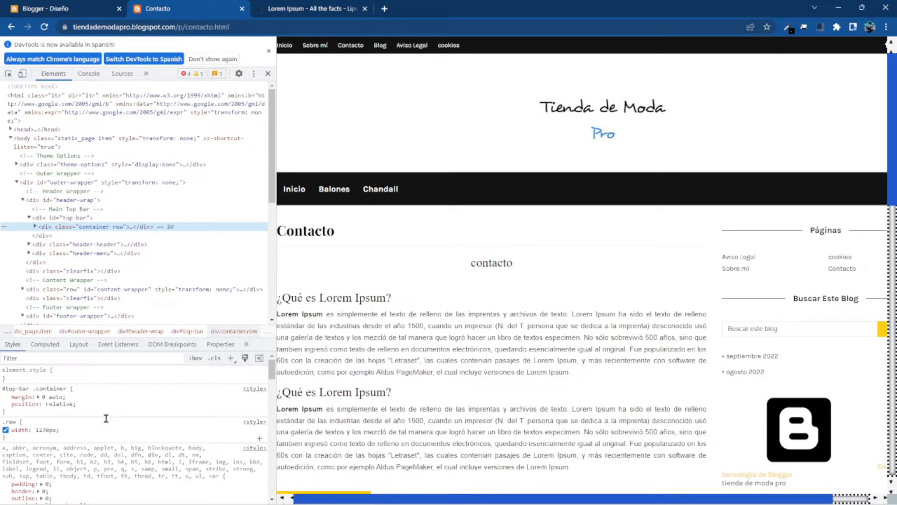
- Add a background-color of blue to the element style of the top bar's container row
left_click(92, 376)
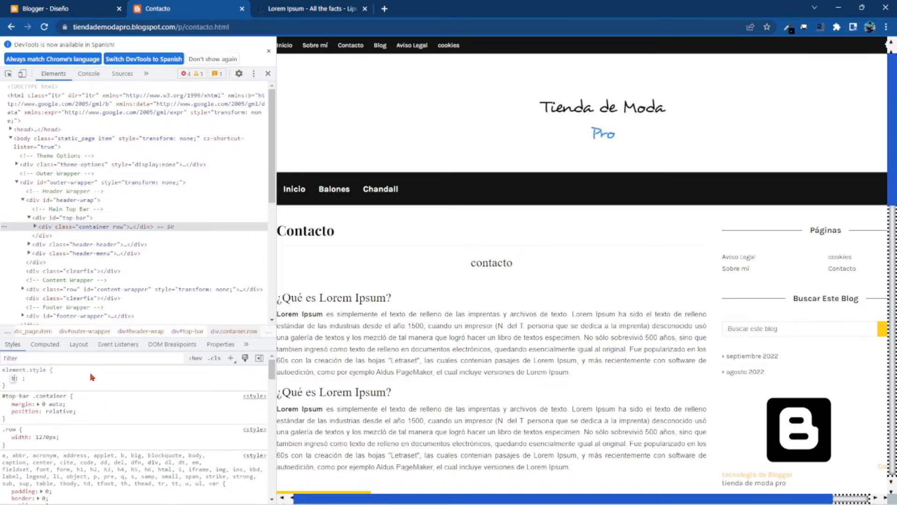
type("bac")
key("Down")
key("Down")
key("Down")
key("Down")
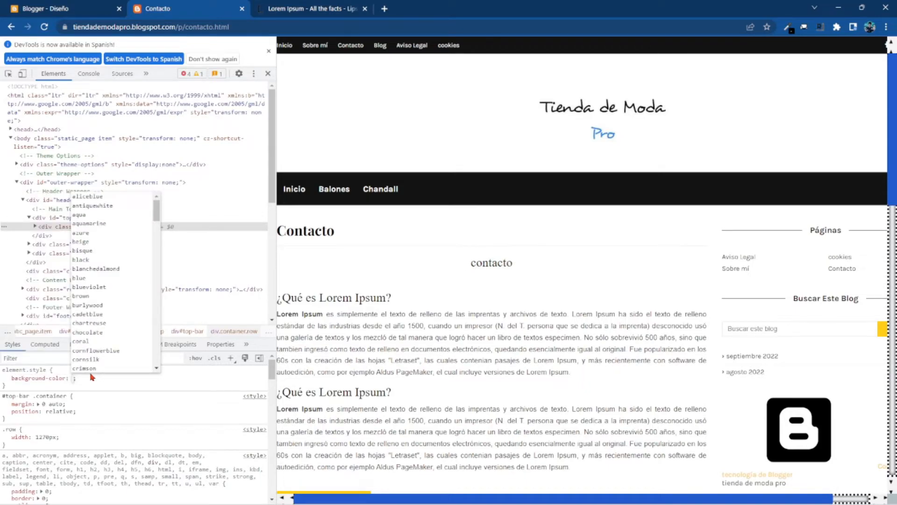
key("Down")
key("Down")
key("Down")
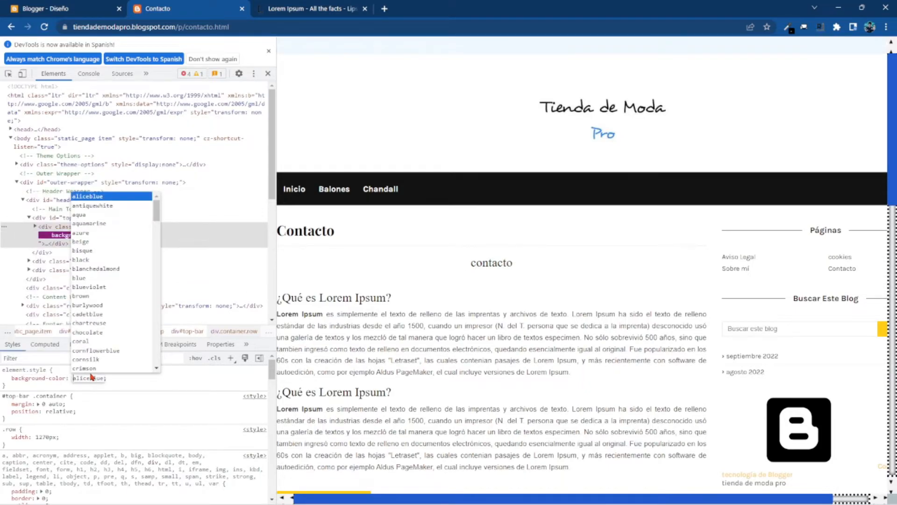
key("Down")
key("Down")
key("Down")
key("Down")
key("Down")
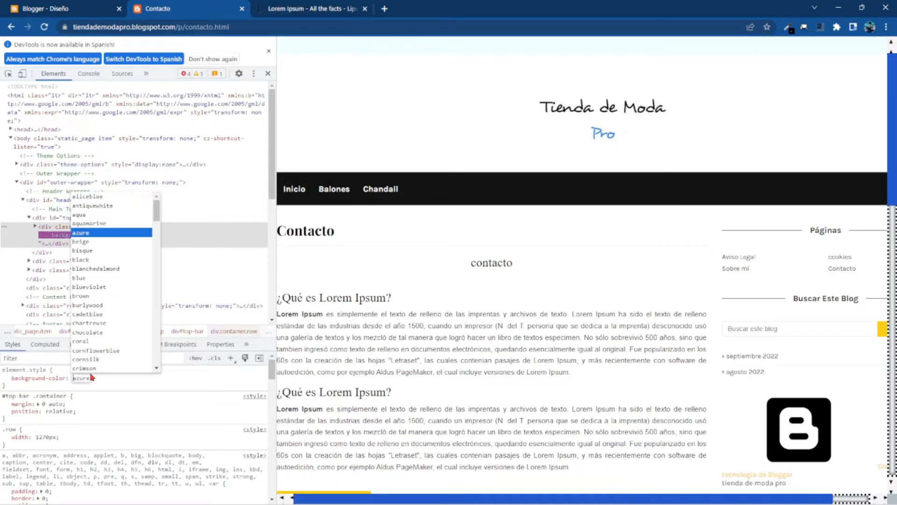
key("Down")
key("Down")
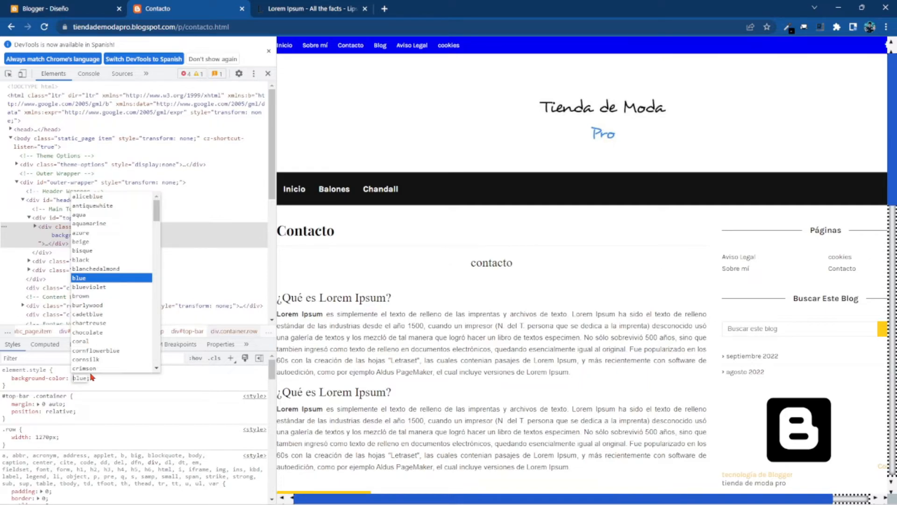
key("Return")
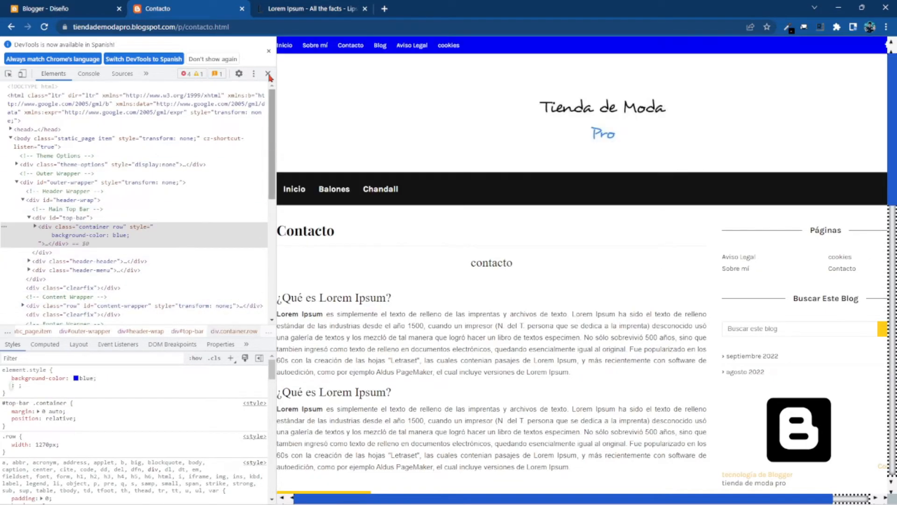
- Close the developer tools to view the page, then inspect the top bar's container row again
left_click(270, 51)
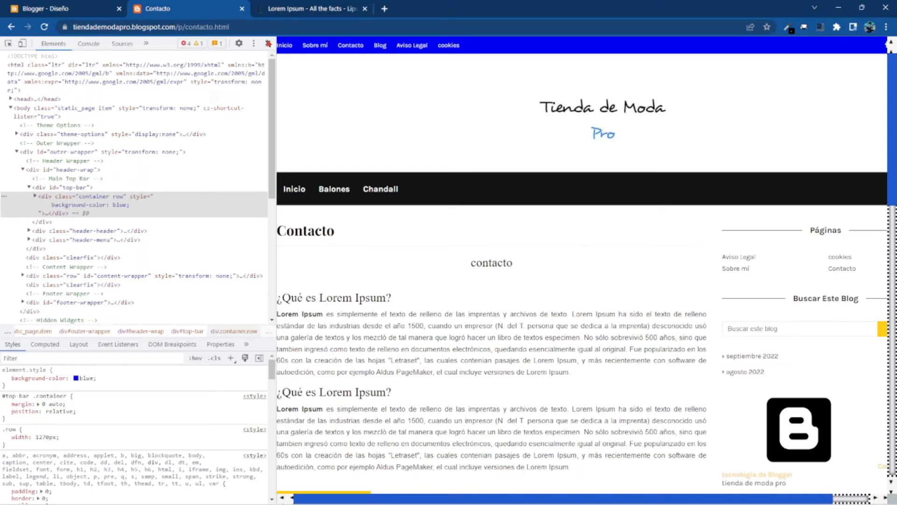
left_click(270, 44)
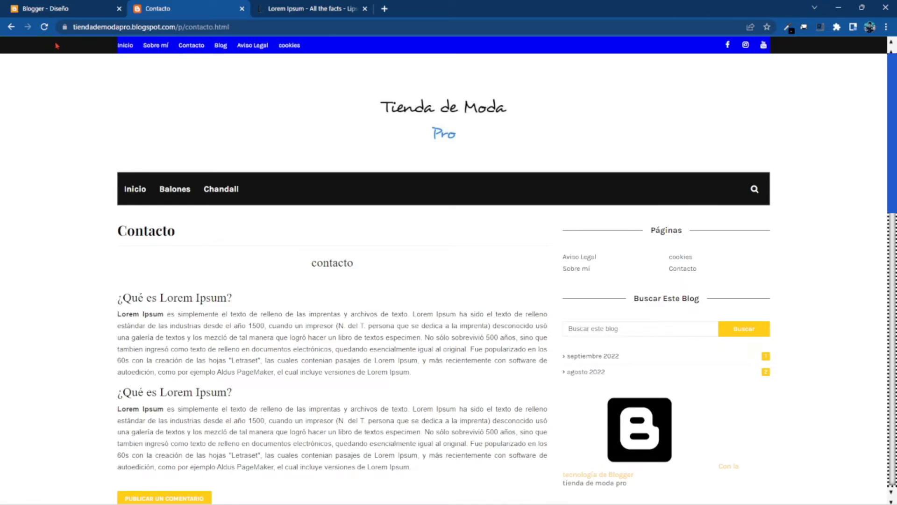
right_click(366, 49)
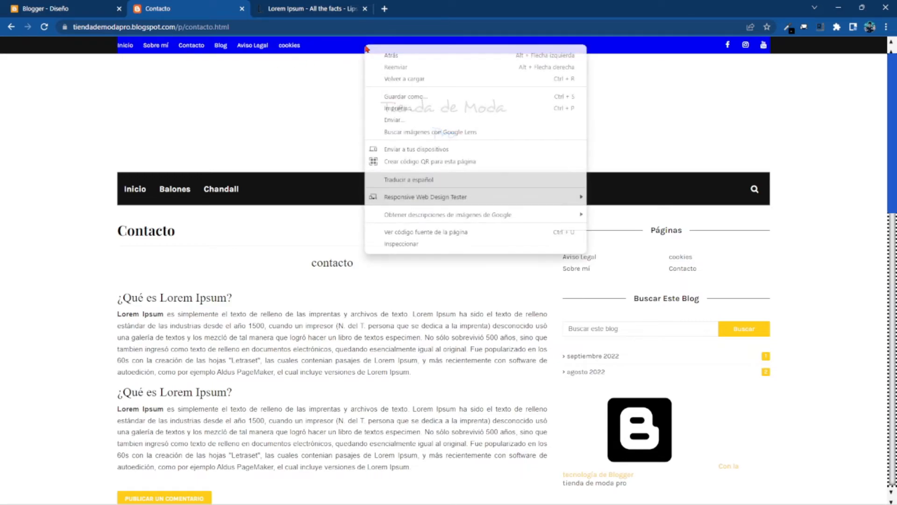
left_click(410, 244)
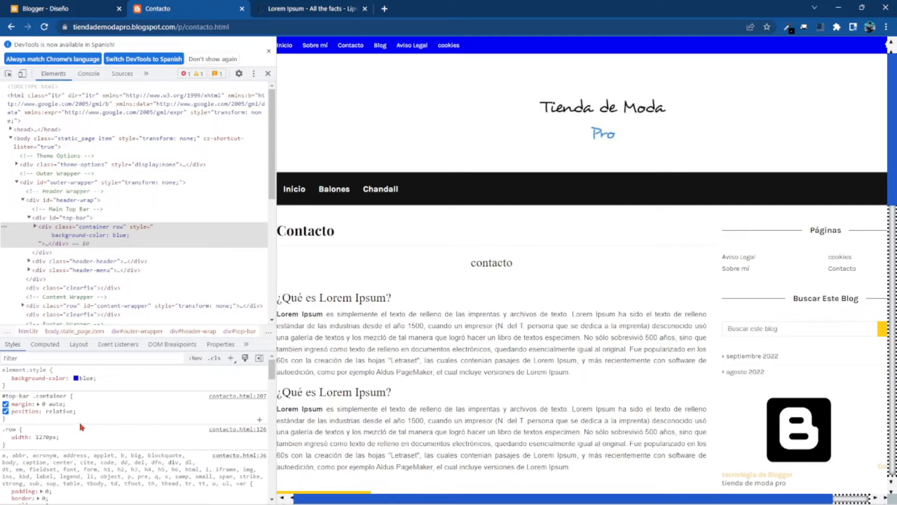
- Disable the margin and position declarations in the #top-bar .container rule
left_click(6, 411)
left_click(5, 404)
left_click(100, 413)
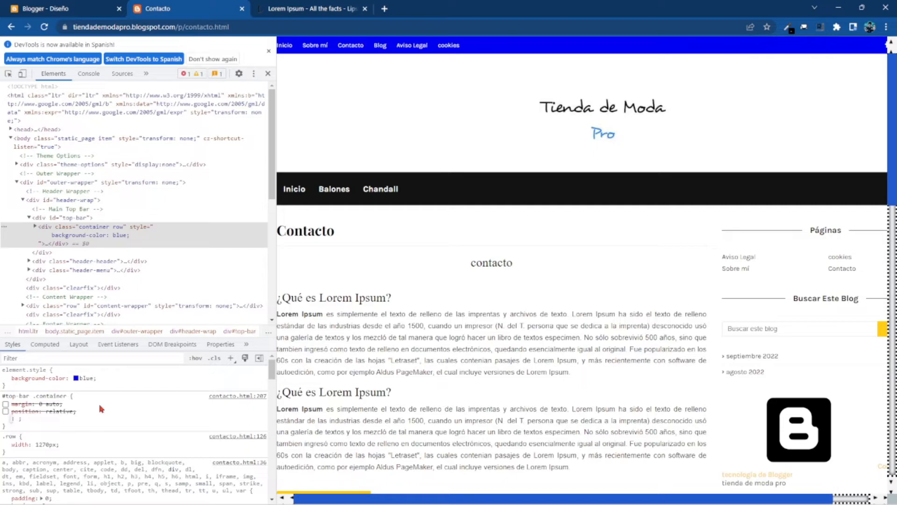
left_click(111, 381)
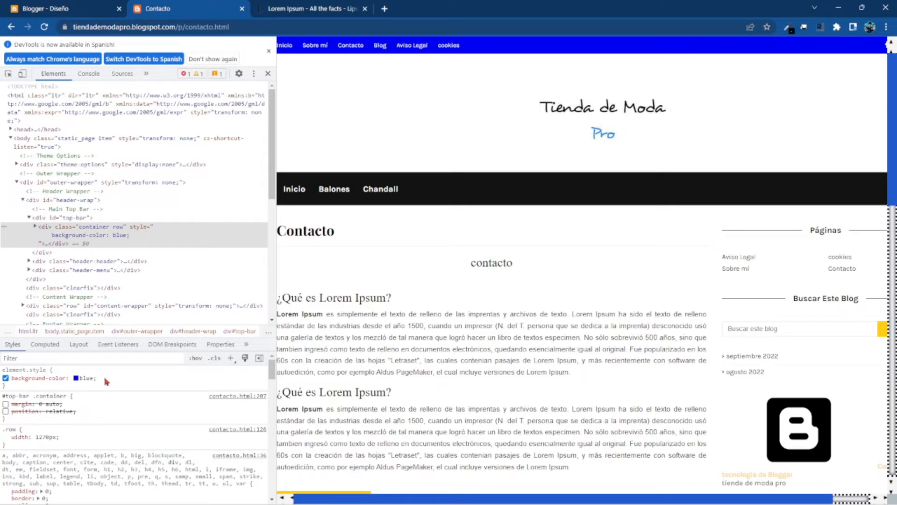
- Add a width of 100% to the element style of the top bar's container row
left_click(100, 384)
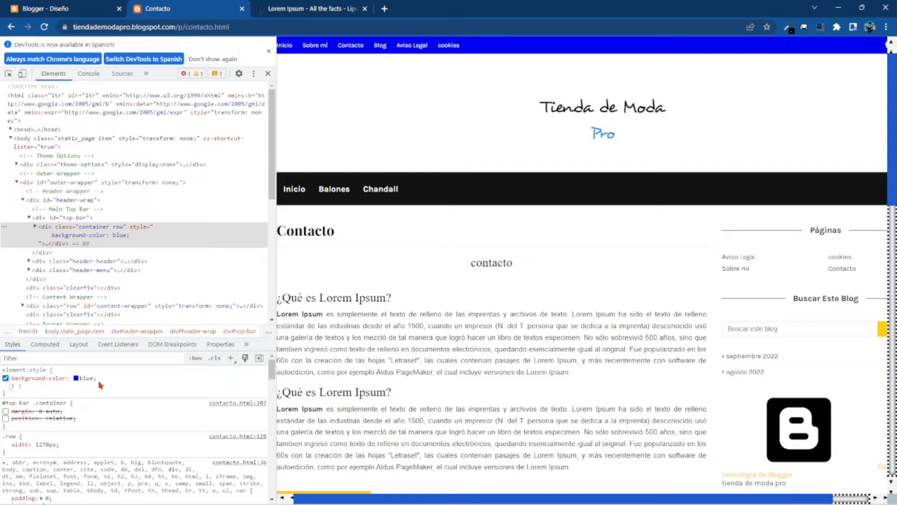
type("wi")
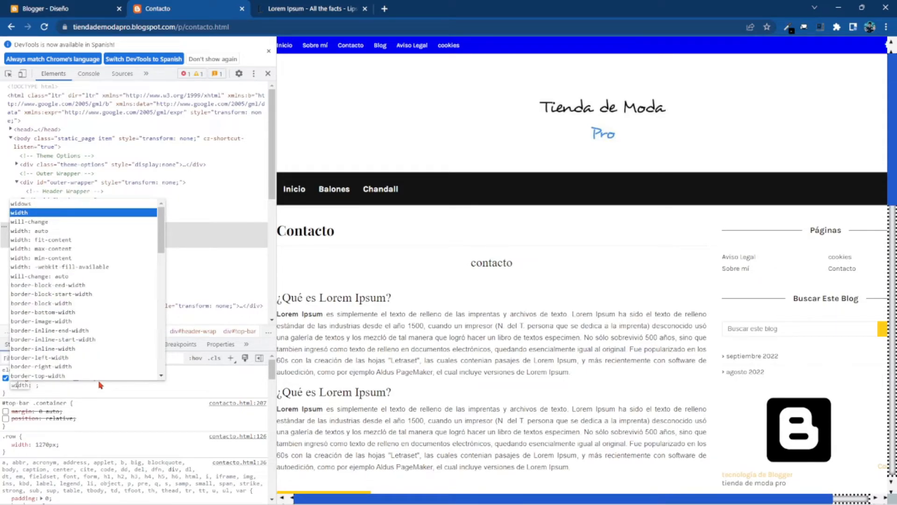
key("Tab")
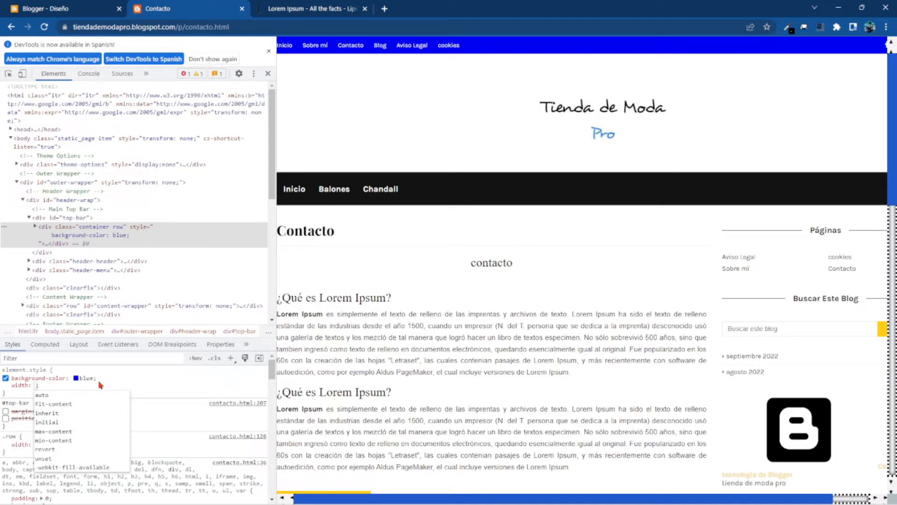
type("100")
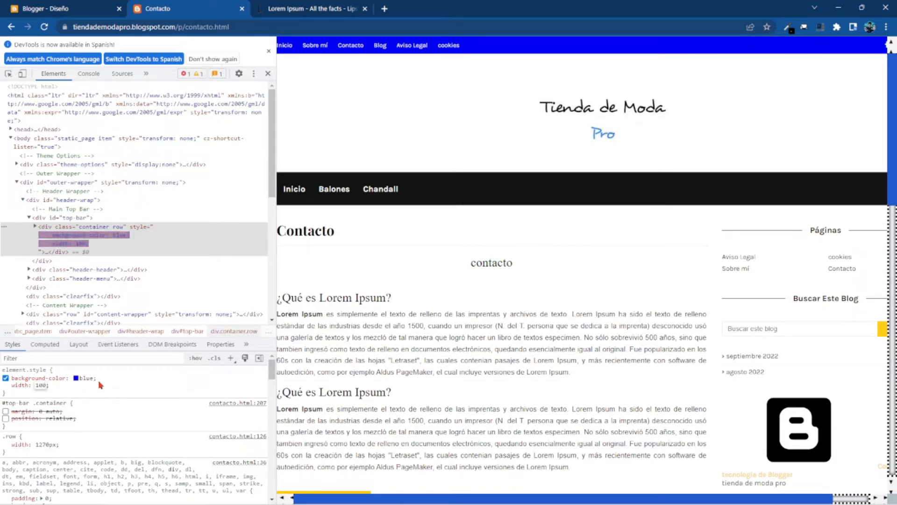
type("%")
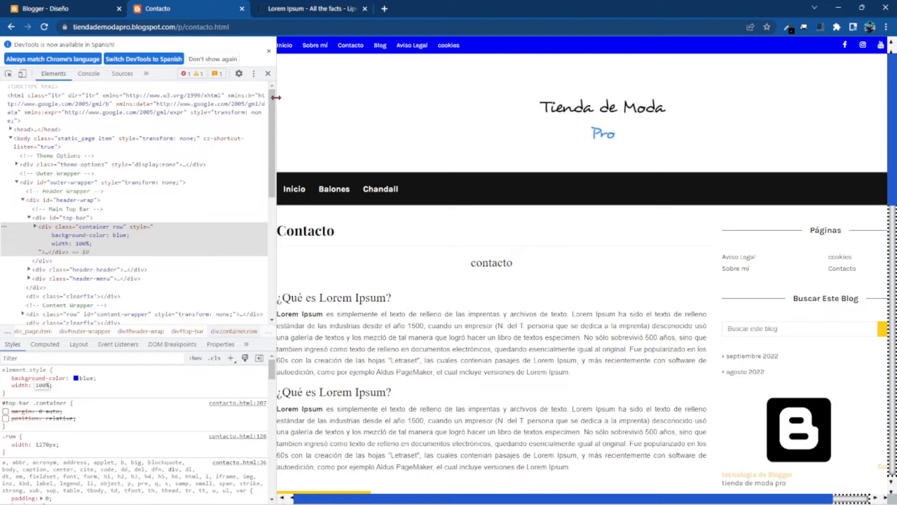
- Close the developer tools and reload the Contacto page to discard the temporary top bar styles
left_click(270, 52)
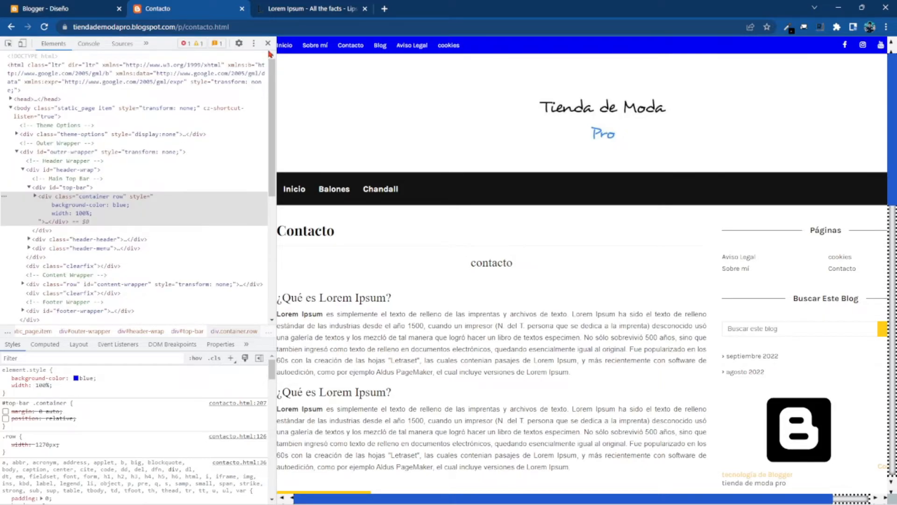
left_click(268, 43)
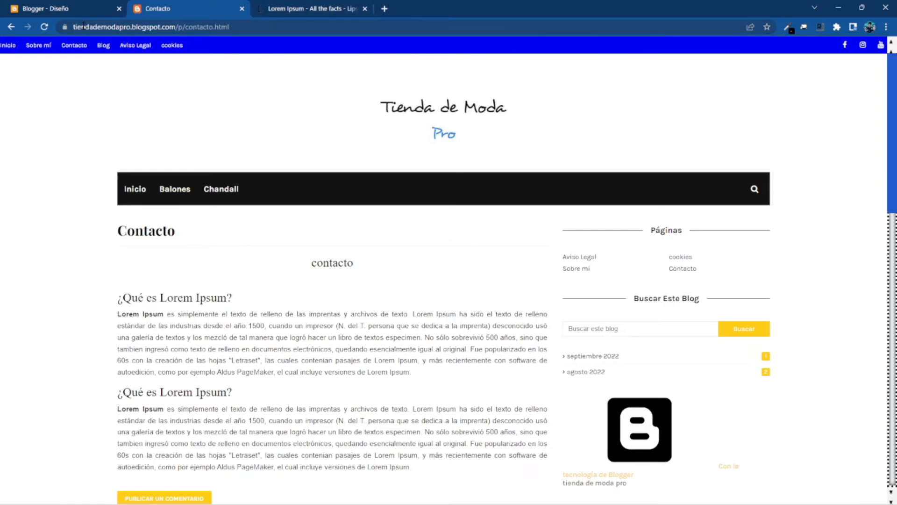
left_click(69, 8)
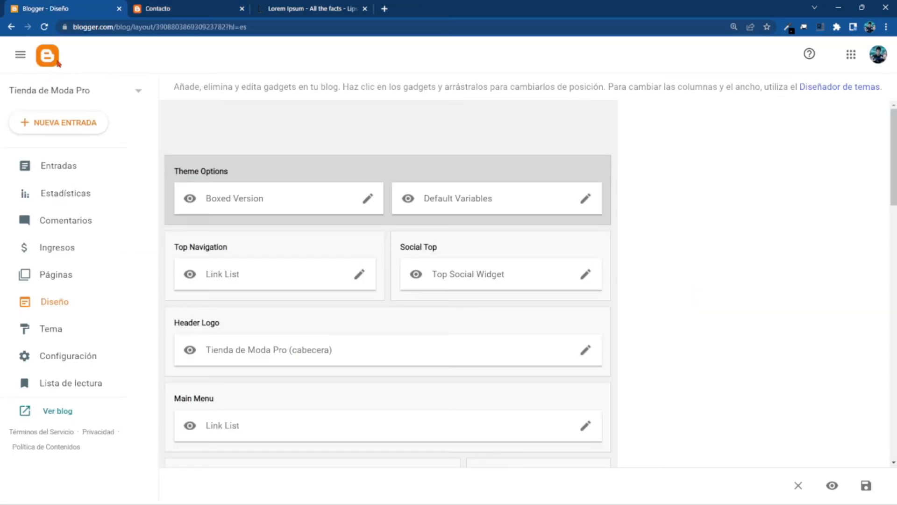
left_click(189, 7)
left_click(10, 46)
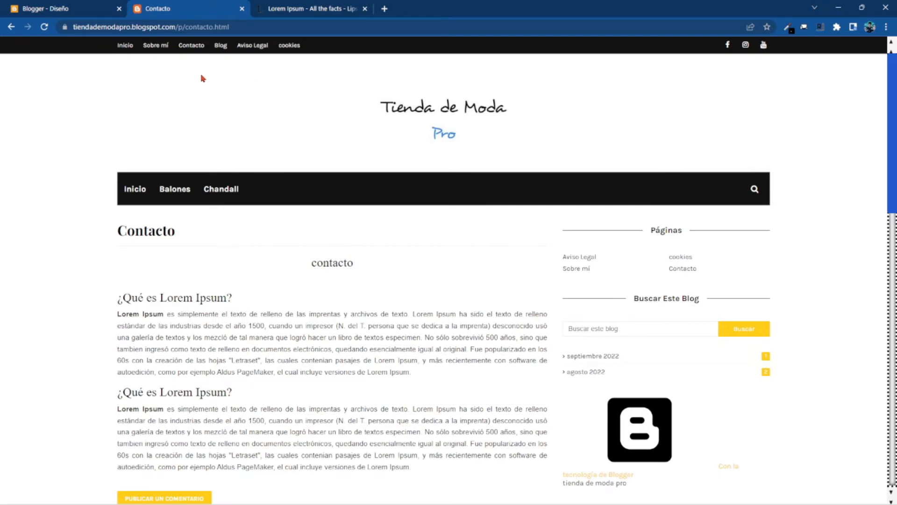
- Switch to the Blogger layout page and start adding a gadget to the Sidebar Right (A) section
left_click(75, 7)
scroll(389, 236, "down", 10)
scroll(390, 236, "up", 12)
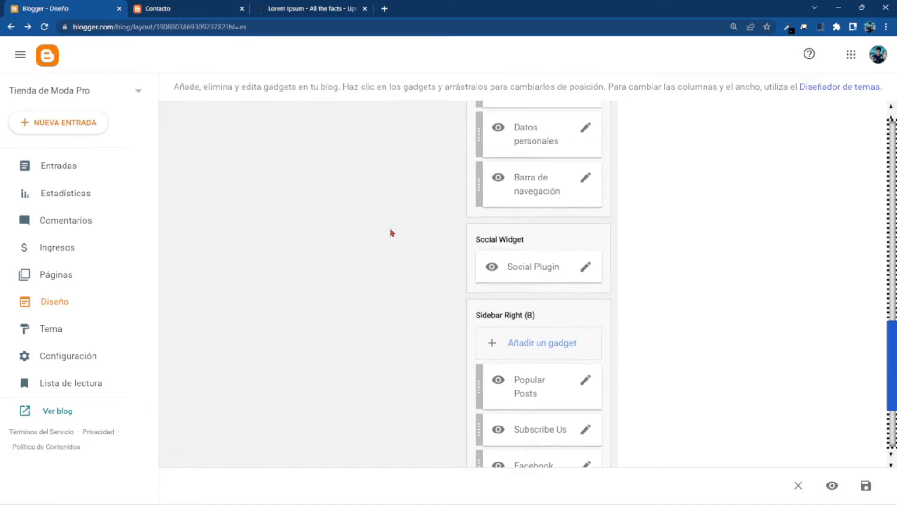
scroll(392, 232, "up", 4)
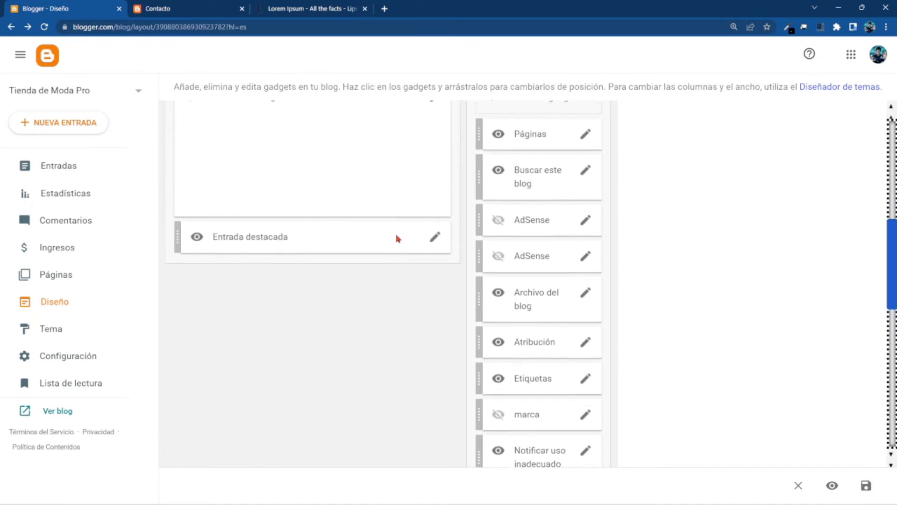
left_click(538, 195)
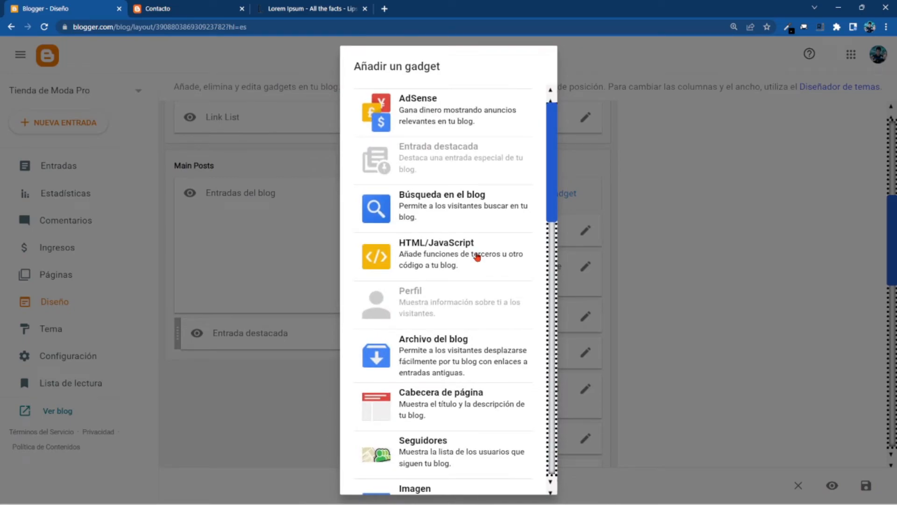
- Look through the available gadgets and choose HTML/JavaScript
scroll(477, 256, "down", 1)
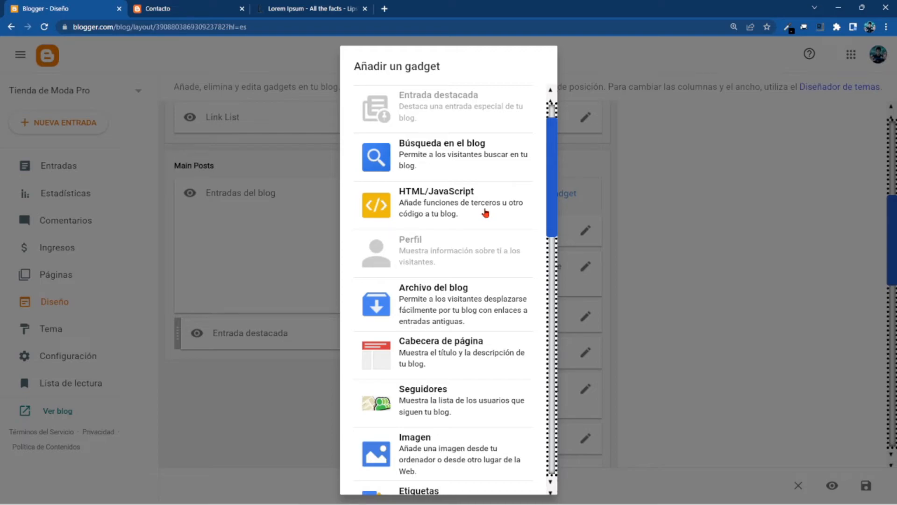
scroll(486, 213, "down", 3)
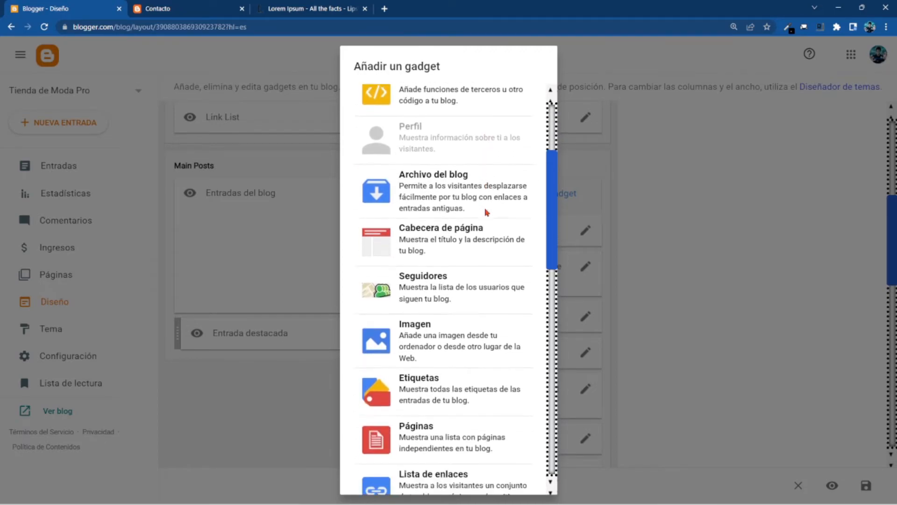
scroll(486, 212, "down", 4)
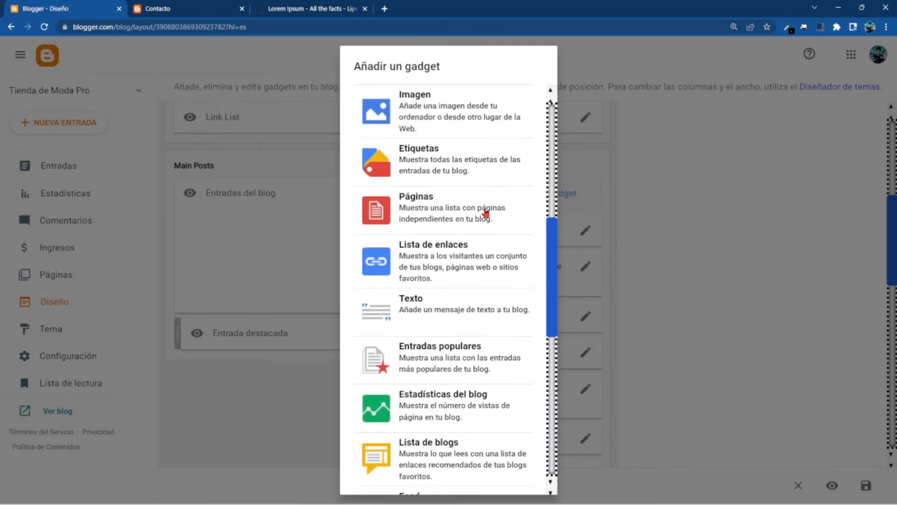
scroll(485, 213, "down", 4)
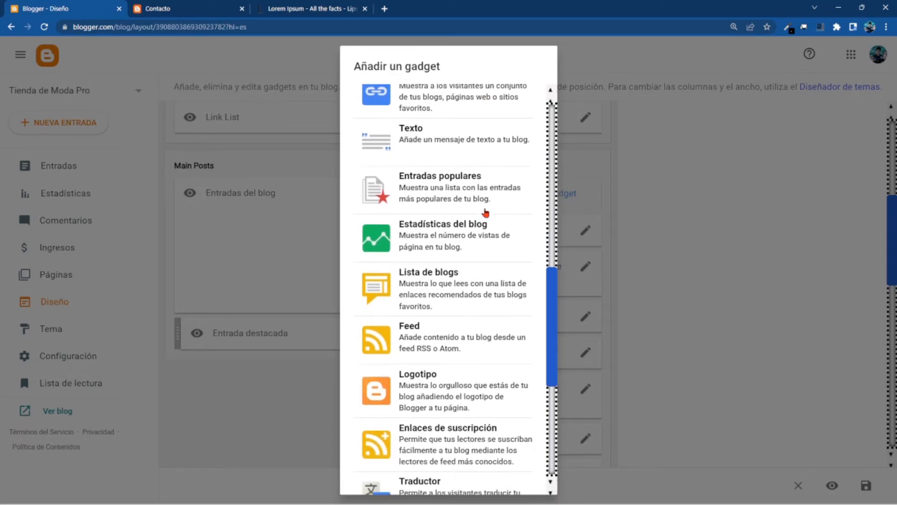
scroll(485, 213, "down", 5)
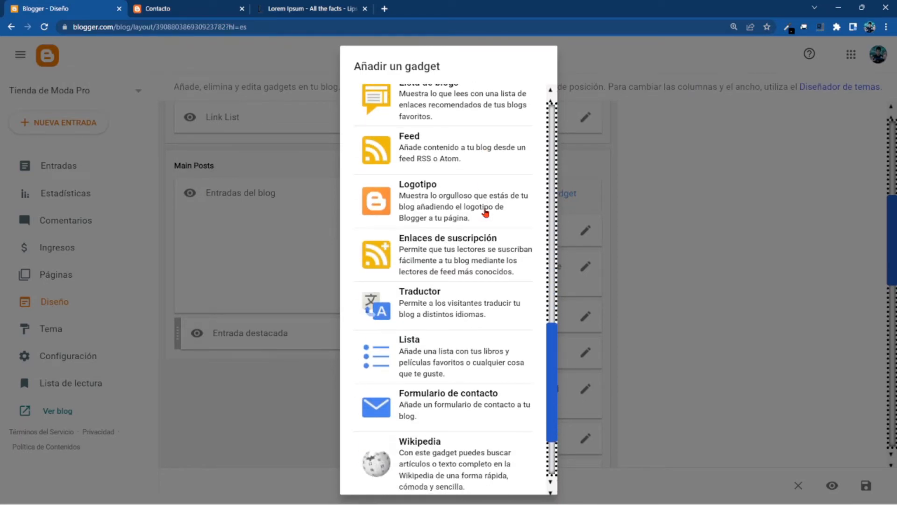
scroll(486, 213, "down", 1)
scroll(485, 213, "up", 10)
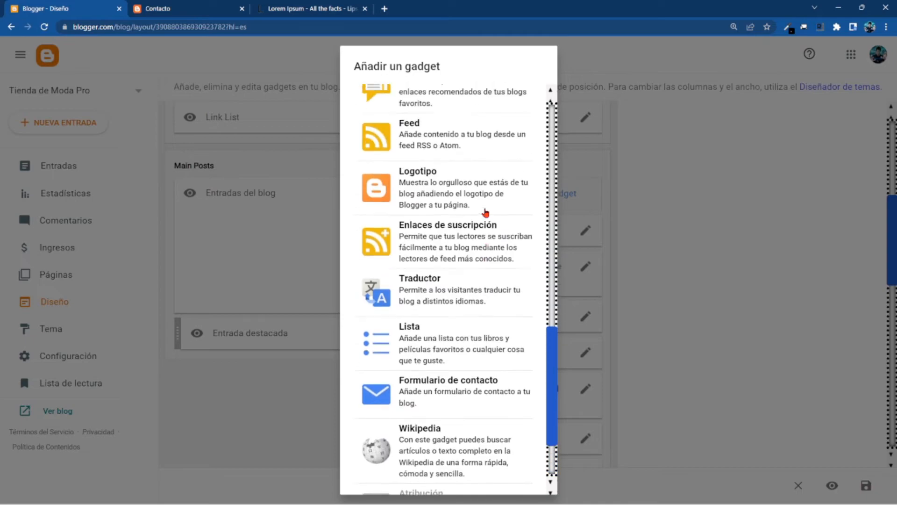
scroll(486, 213, "up", 5)
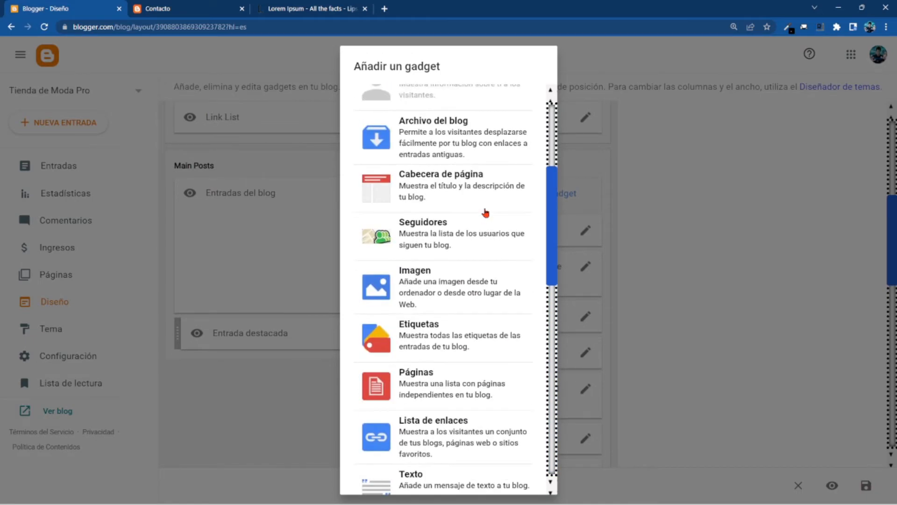
left_click(442, 190)
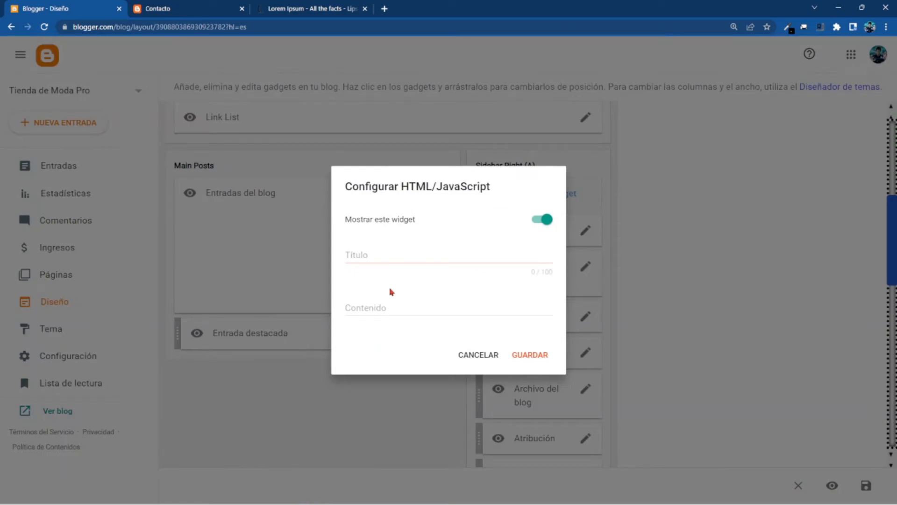
- Title the gadget "barra sup" and enter a <style></style> block in its content, with blank lines between the tags
left_click(392, 252)
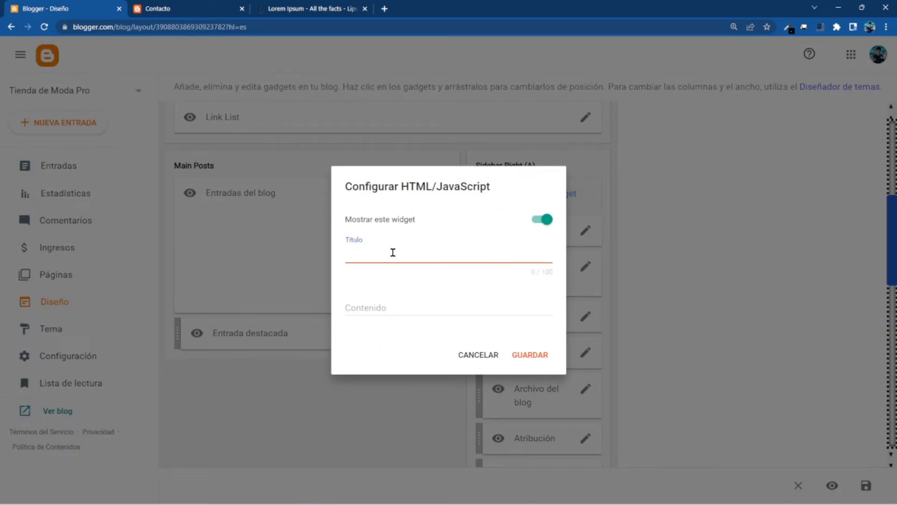
type("barra sup")
left_click(393, 303)
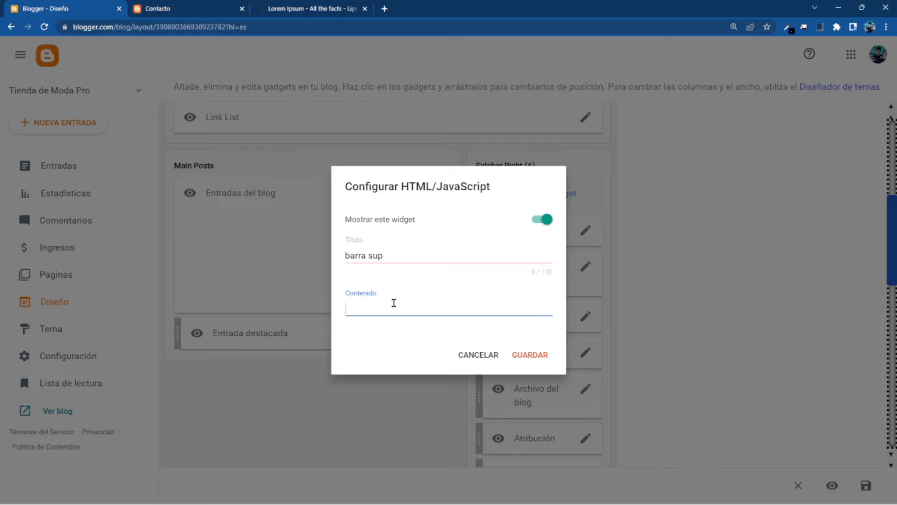
type("<")
type("st")
type("y")
type("le")
type("><")
type("/")
type("st")
type("y")
type("le")
type(">")
key("Return")
key("Return")
key("Return")
key("Return")
key("Return")
key("Return")
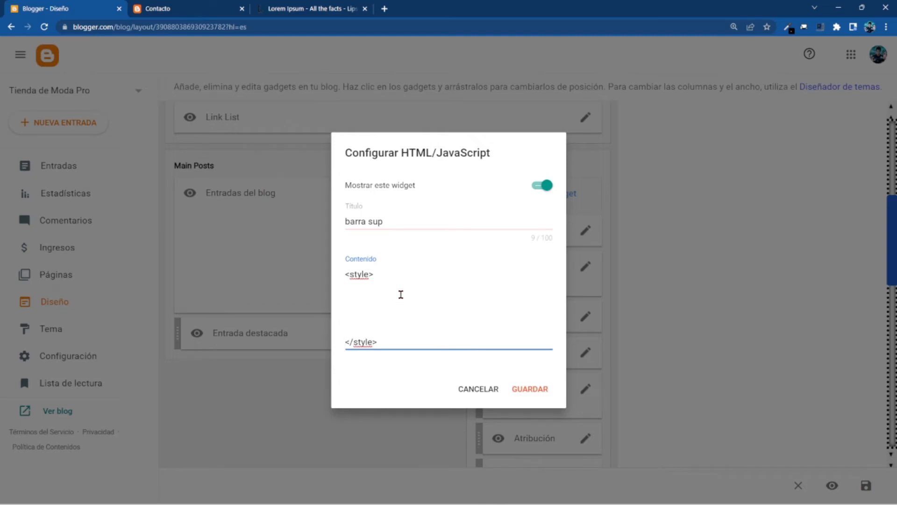
- Inspect the top bar on the Contacto page and copy its #top-bar .container CSS rule from the developer tools
left_click(208, 7)
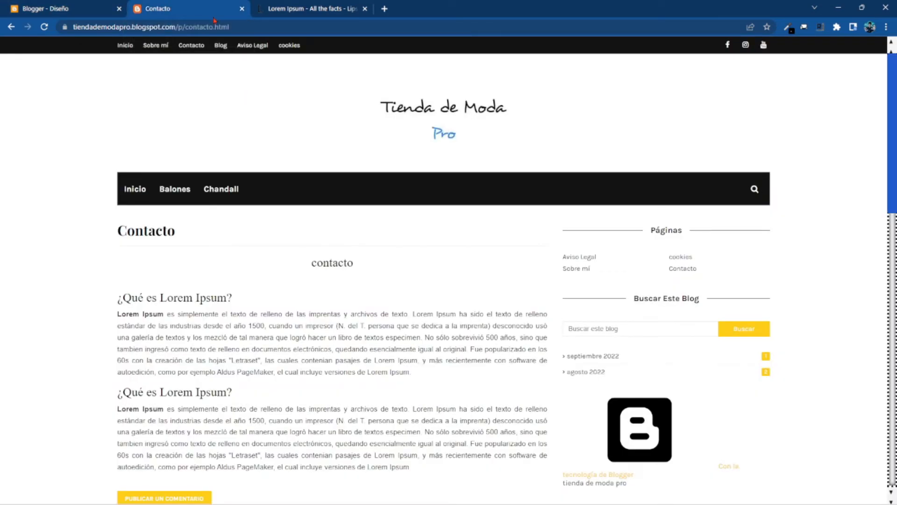
right_click(320, 42)
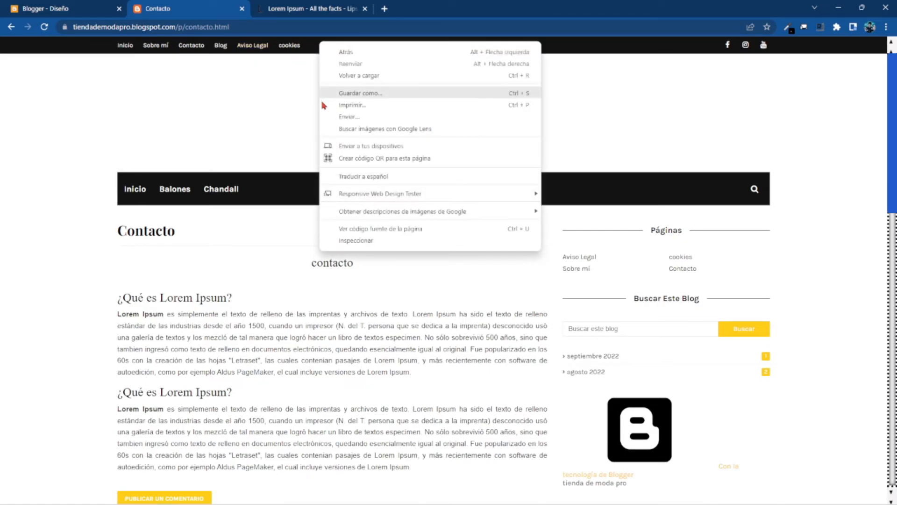
left_click(374, 240)
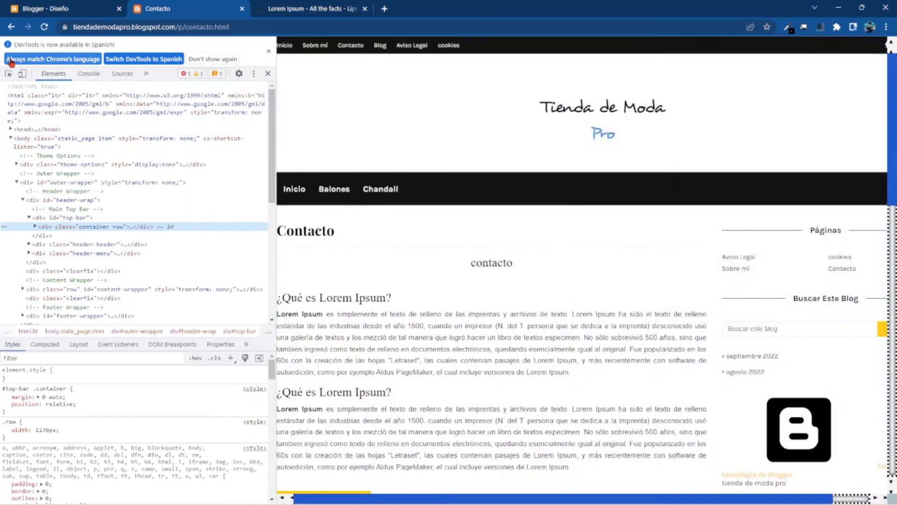
left_click(9, 74)
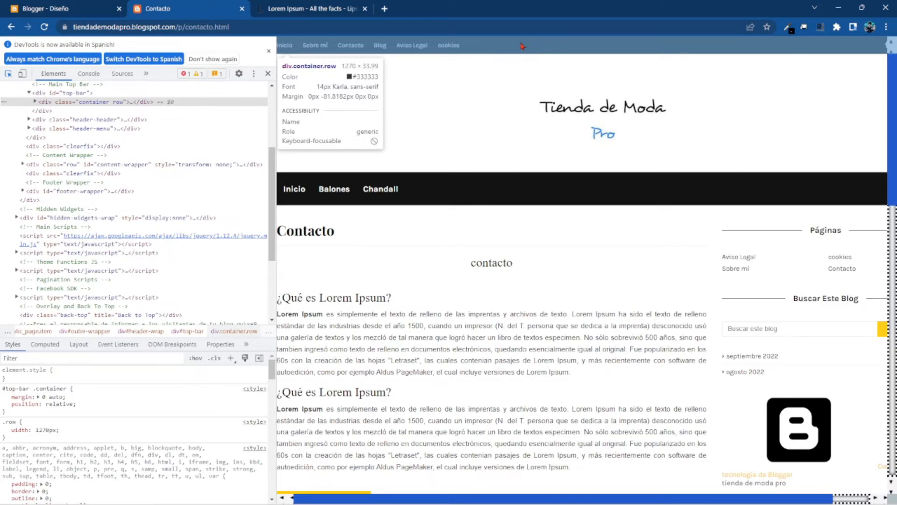
left_click(522, 46)
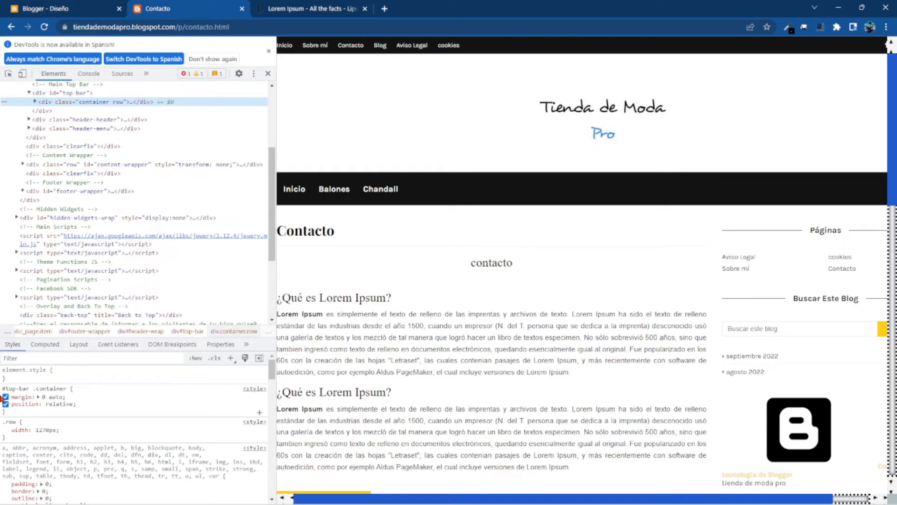
left_click_drag(3, 390, 86, 416)
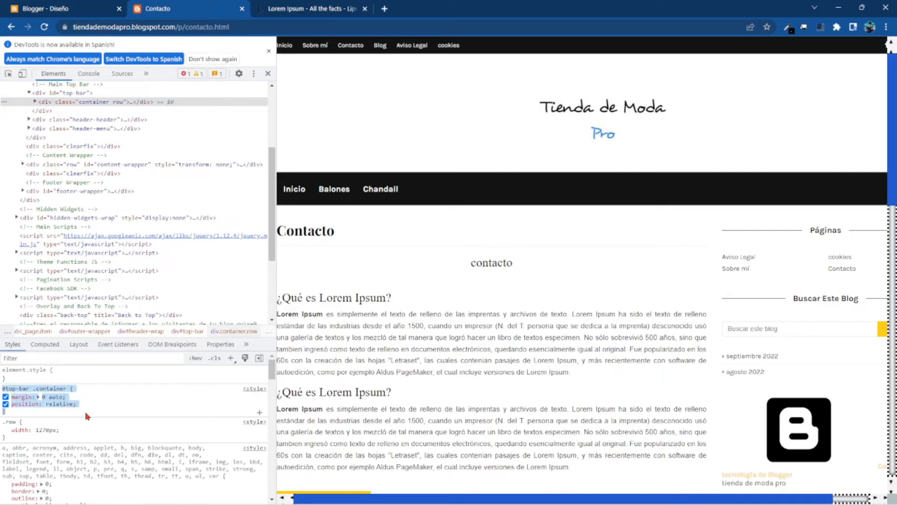
right_click(56, 396)
left_click(62, 363)
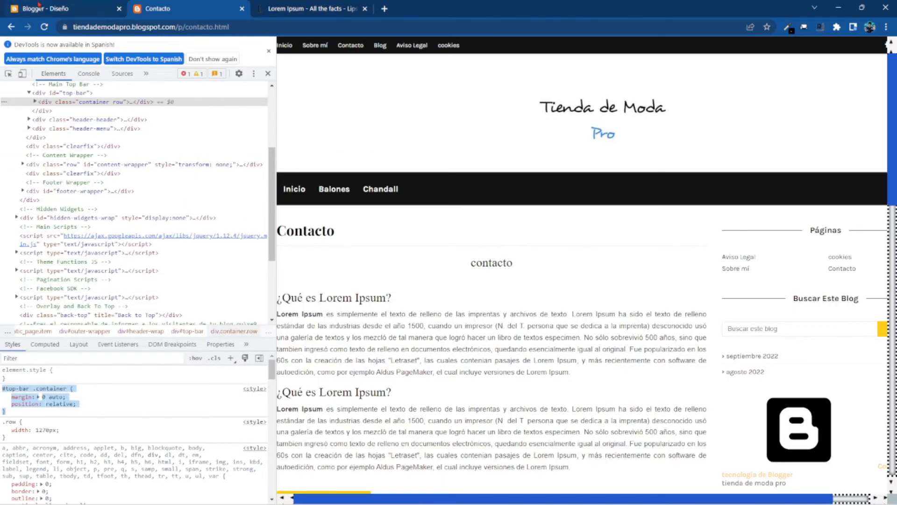
- Return to the Blogger layout page and paste the copied #top-bar .container rule between the gadget's style tags
left_click(40, 9)
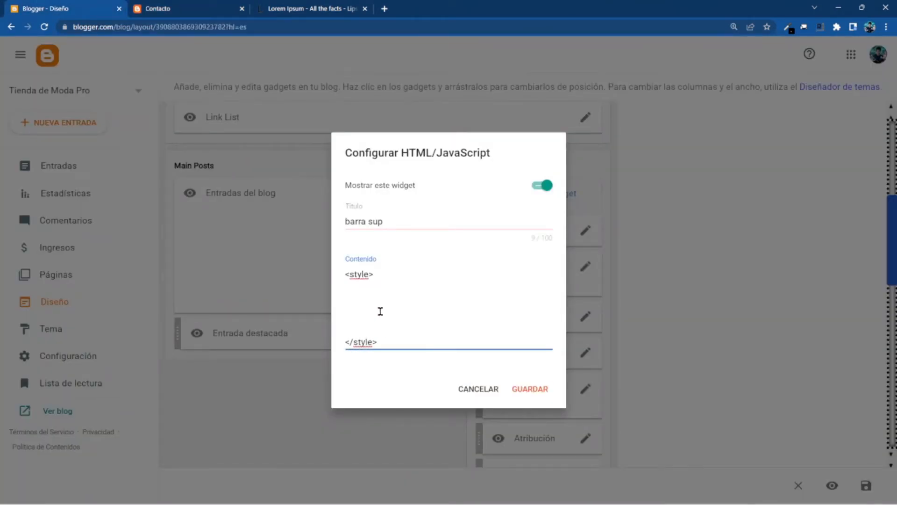
right_click(362, 300)
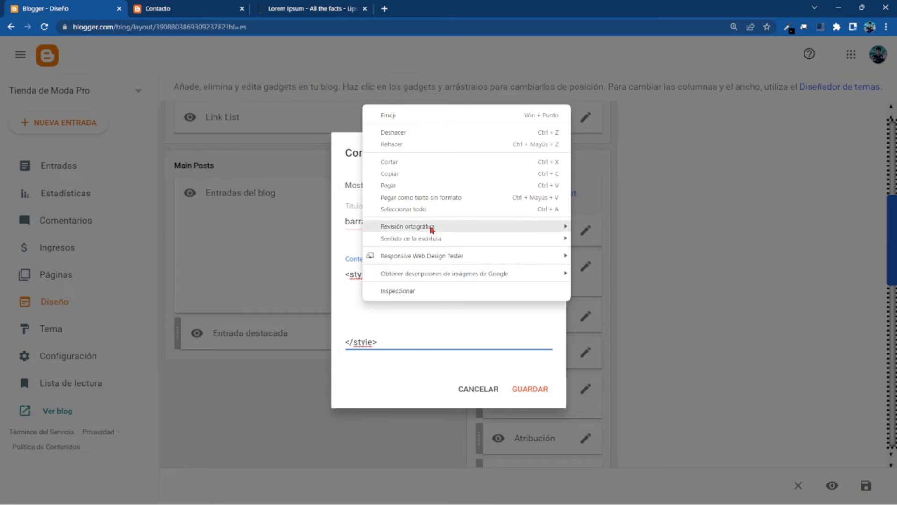
left_click(414, 188)
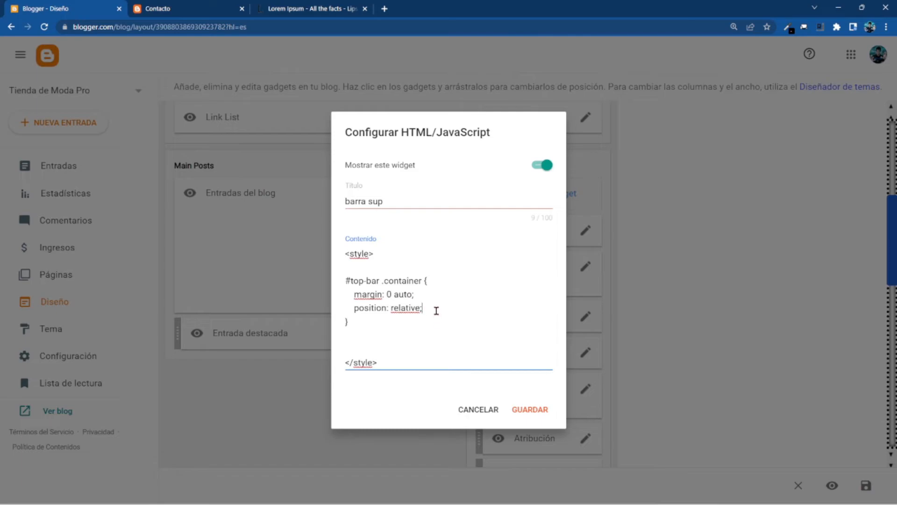
- Add background-color: coral; after position: relative; in the #top-bar .container rule and save the gadget
left_click(436, 311)
key("Return")
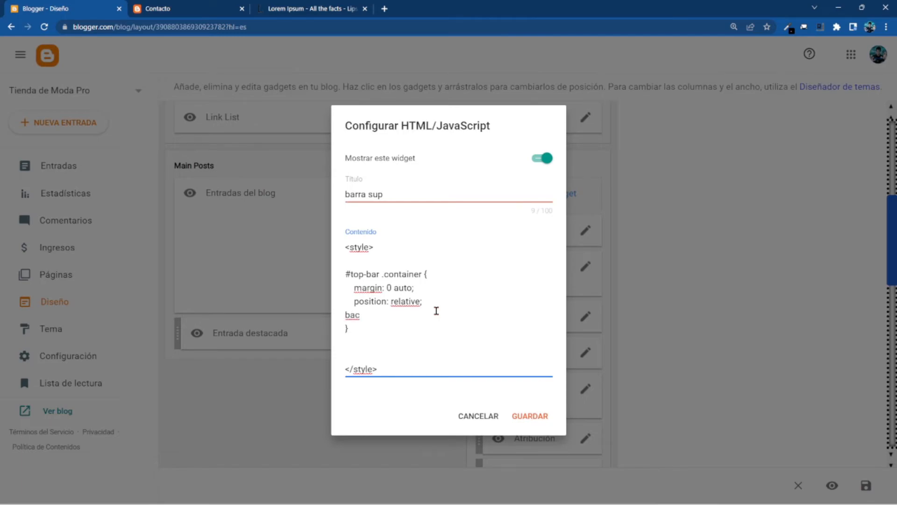
type("bac")
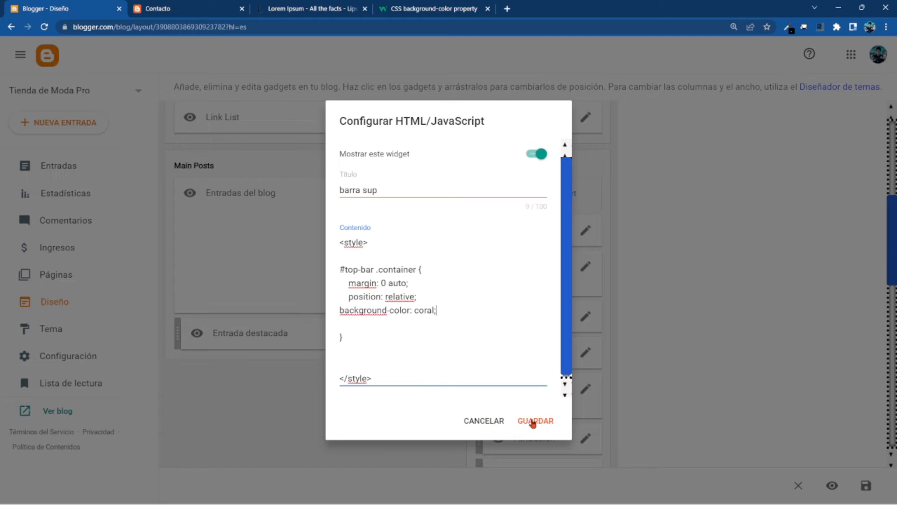
left_click(535, 422)
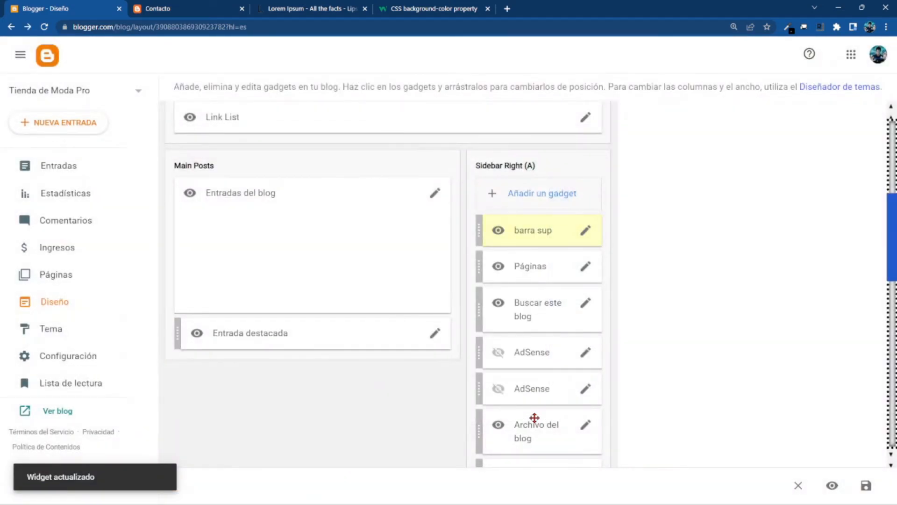
- Switch to the Contacto page, close the developer tools and reload the page repeatedly to check the top bar colour
left_click(158, 6)
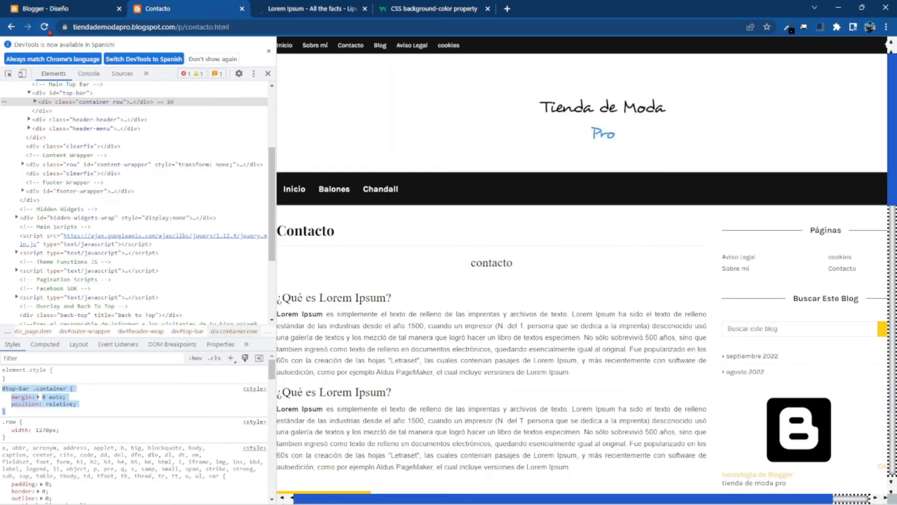
left_click(269, 50)
left_click(267, 43)
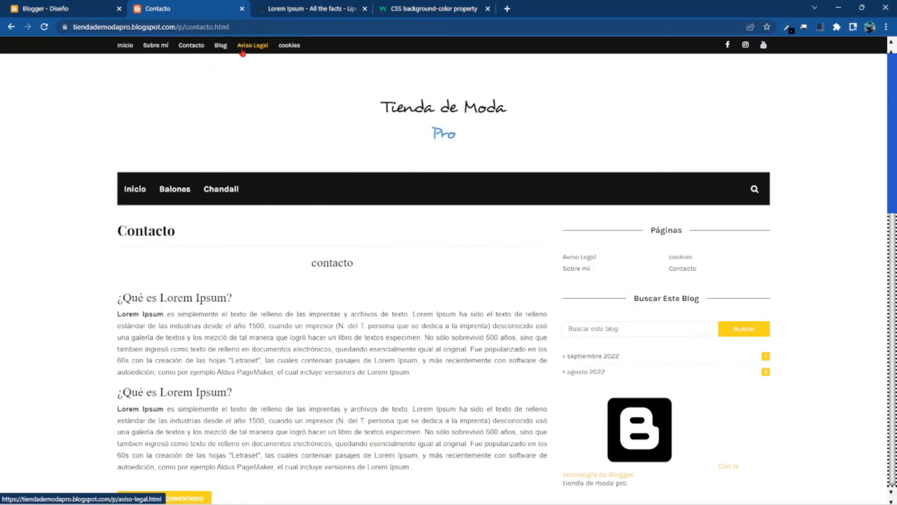
left_click(44, 27)
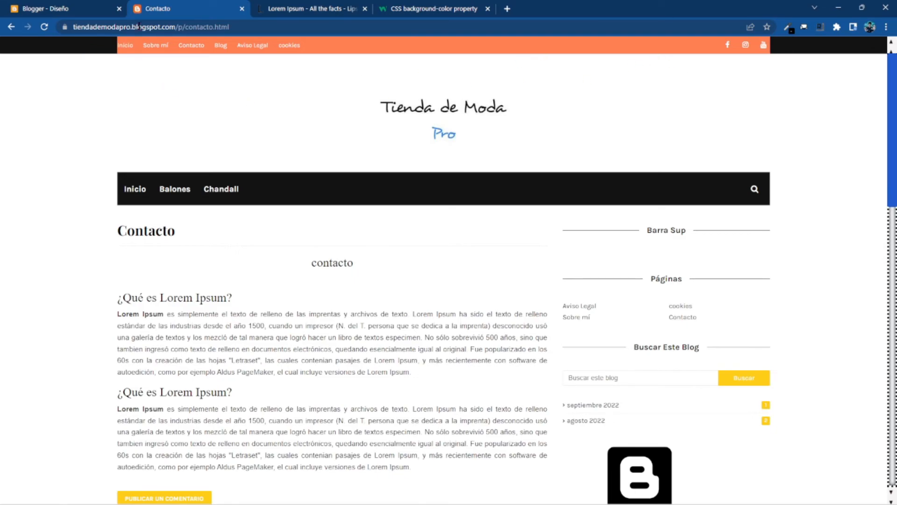
left_click(48, 29)
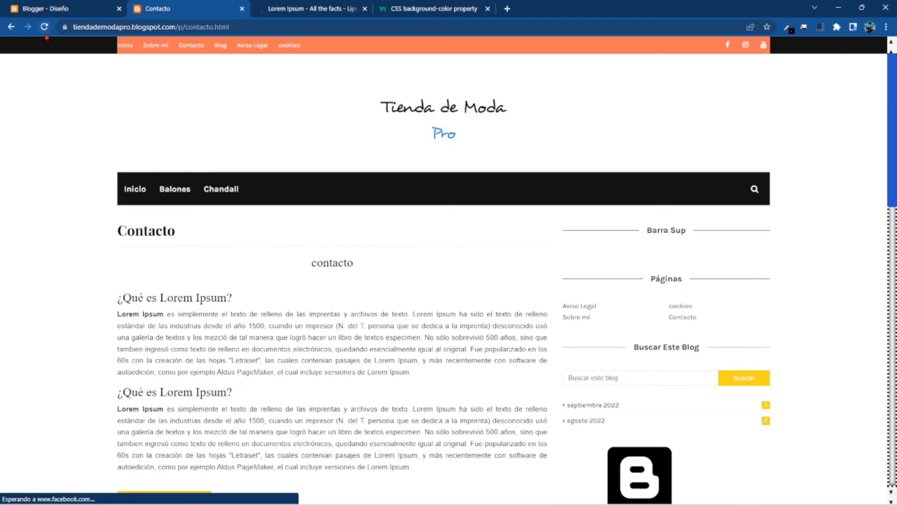
left_click(45, 29)
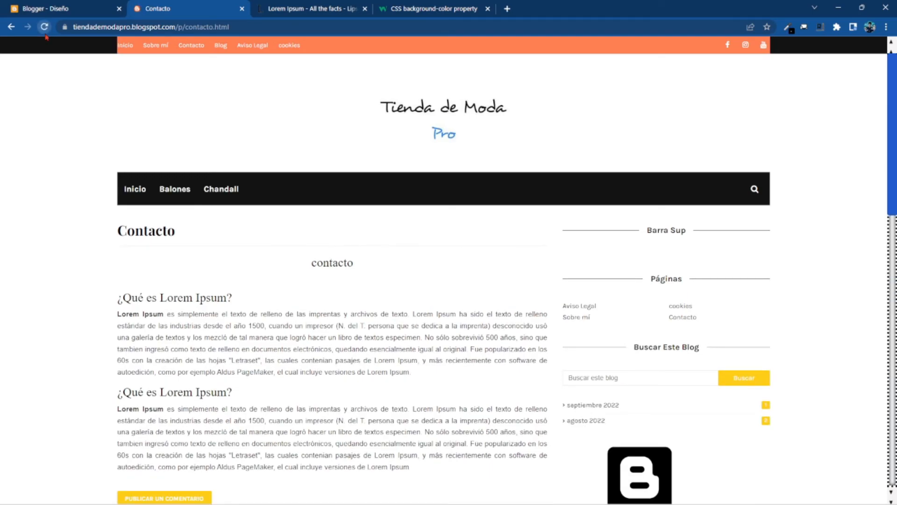
left_click(45, 30)
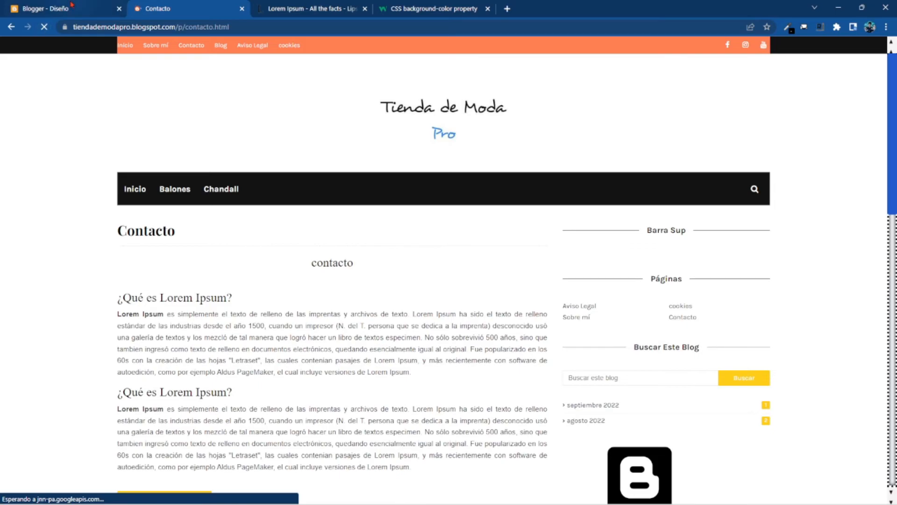
- Reopen the "barra sup" gadget on the Blogger layout page, review its CSS code and close it without saving
left_click(71, 5)
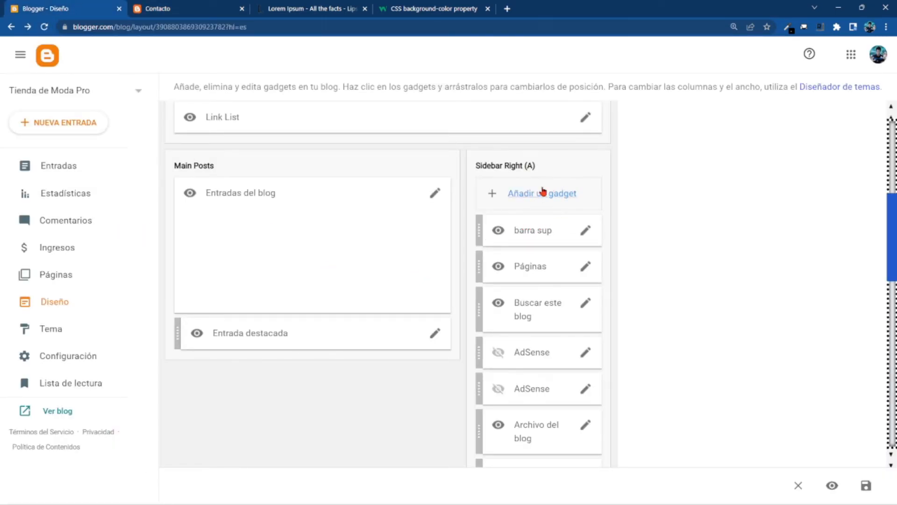
scroll(477, 242, "up", 1)
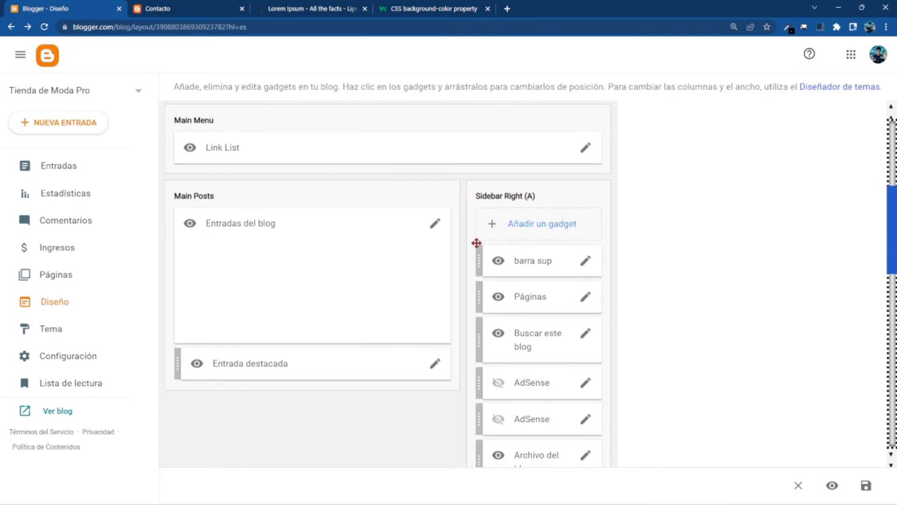
scroll(476, 244, "down", 1)
scroll(477, 243, "up", 2)
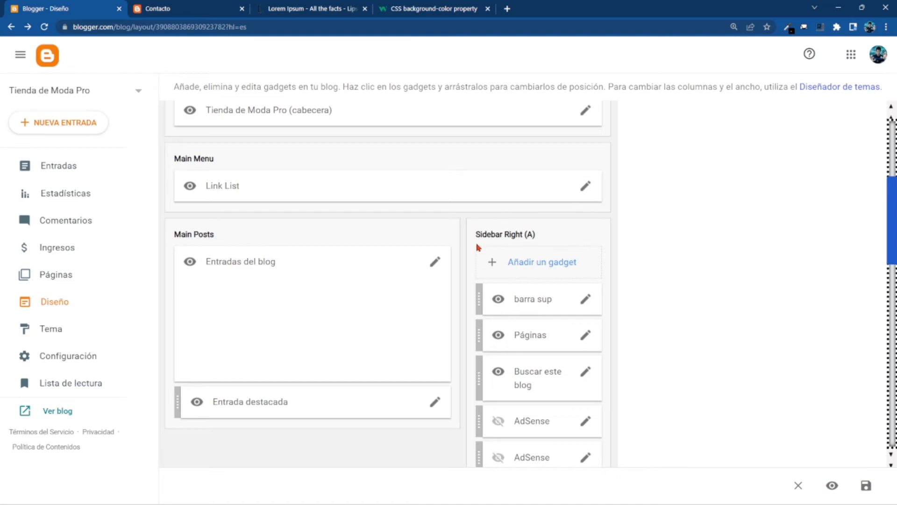
scroll(477, 242, "down", 2)
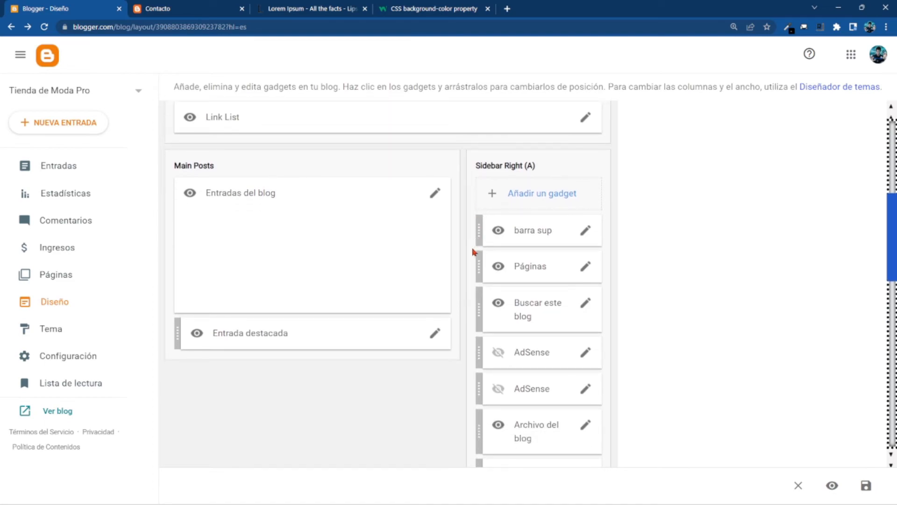
scroll(473, 251, "down", 1)
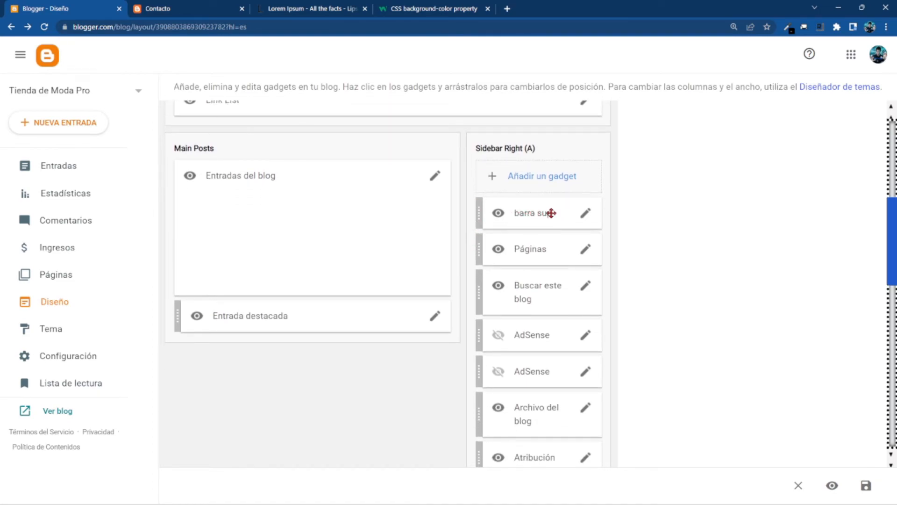
left_click(586, 214)
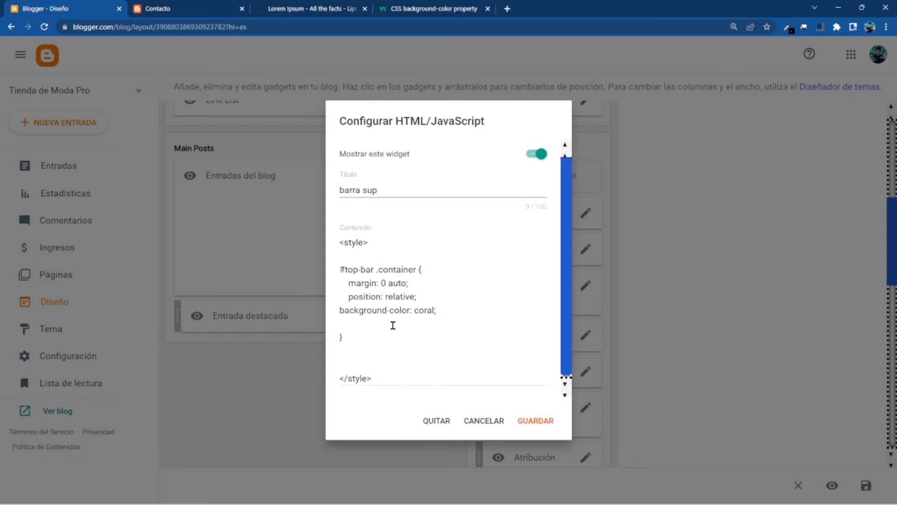
scroll(391, 323, "down", 1)
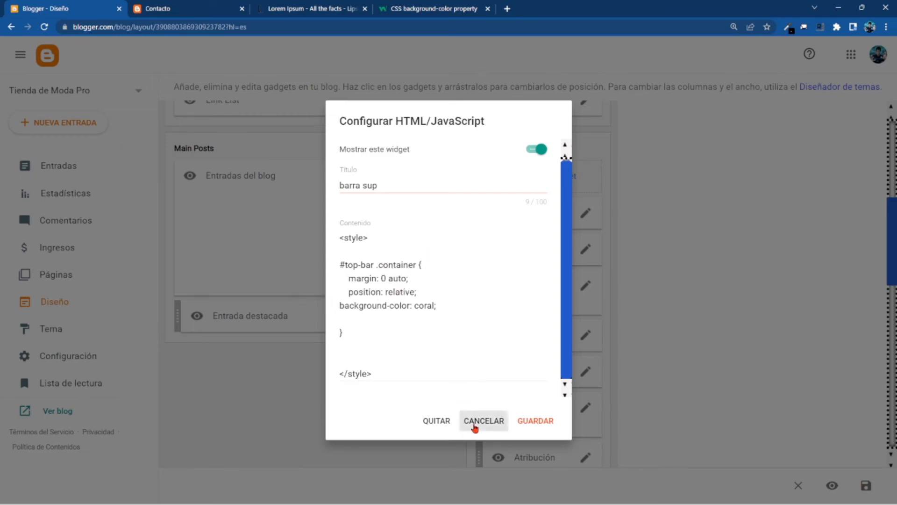
left_click(475, 426)
- Reload the Contacto page and open Inicio from the top bar to check the bar's colour on the home page
left_click(181, 6)
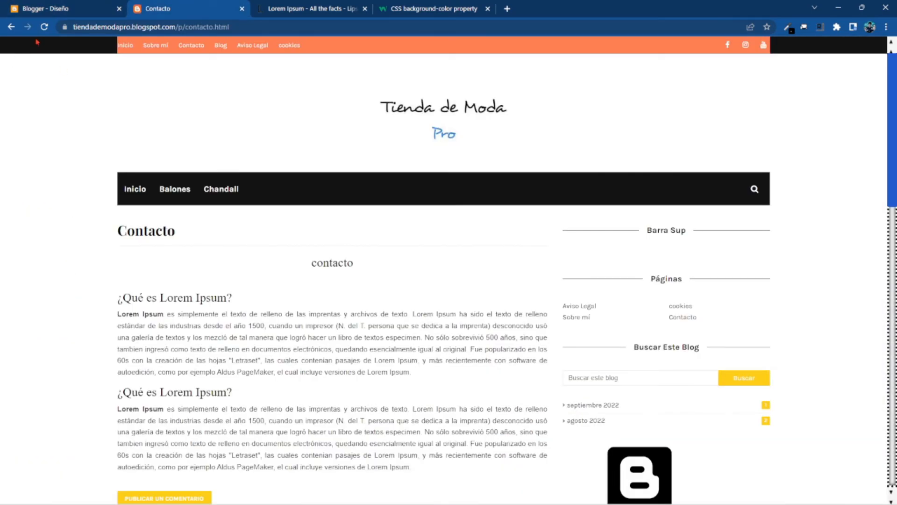
left_click(45, 28)
left_click(126, 44)
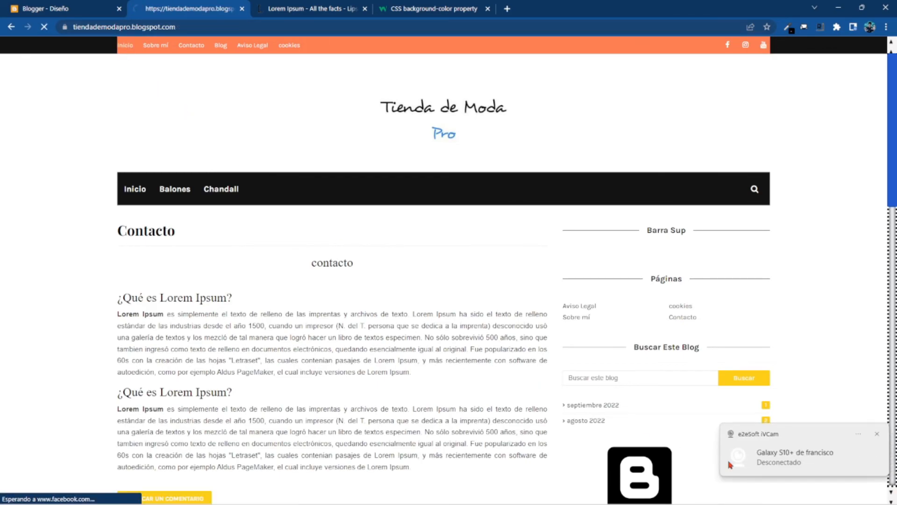
left_click(877, 436)
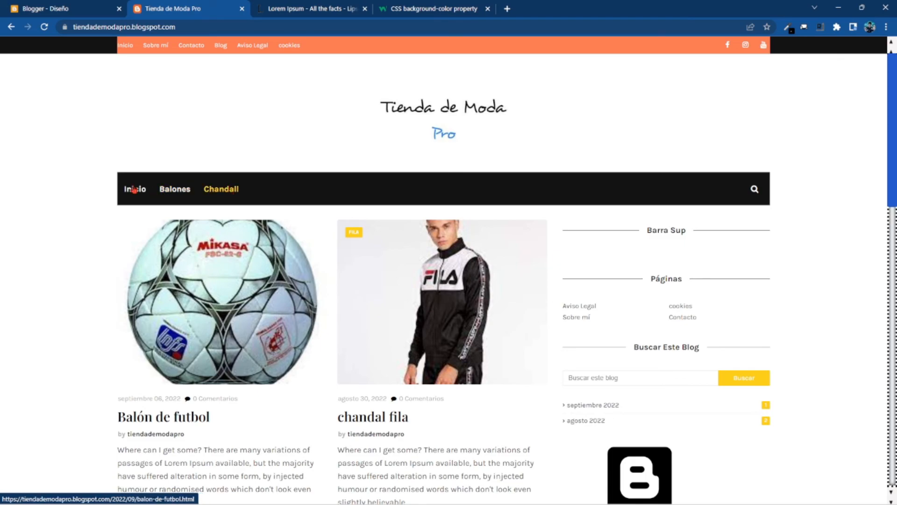
- Open Balones from the main menu, look over the post and return to the home page
left_click(173, 190)
scroll(272, 279, "down", 3)
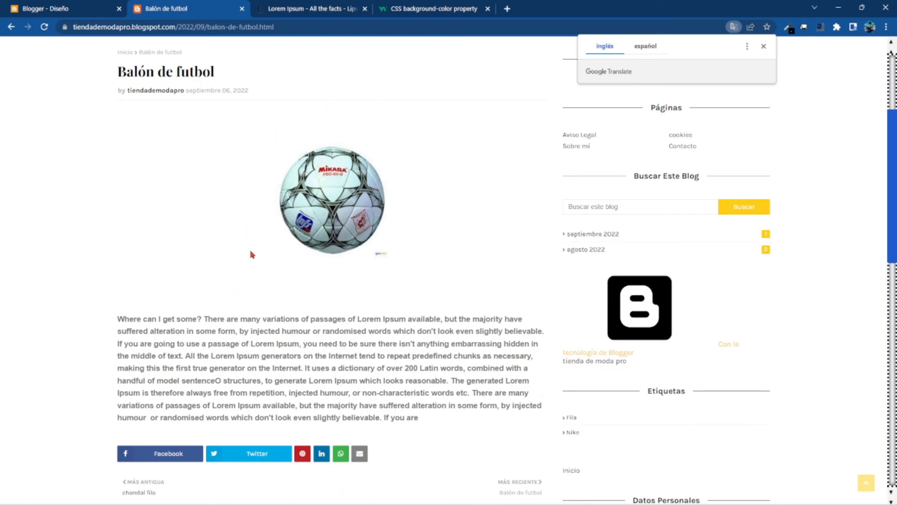
scroll(252, 255, "up", 2)
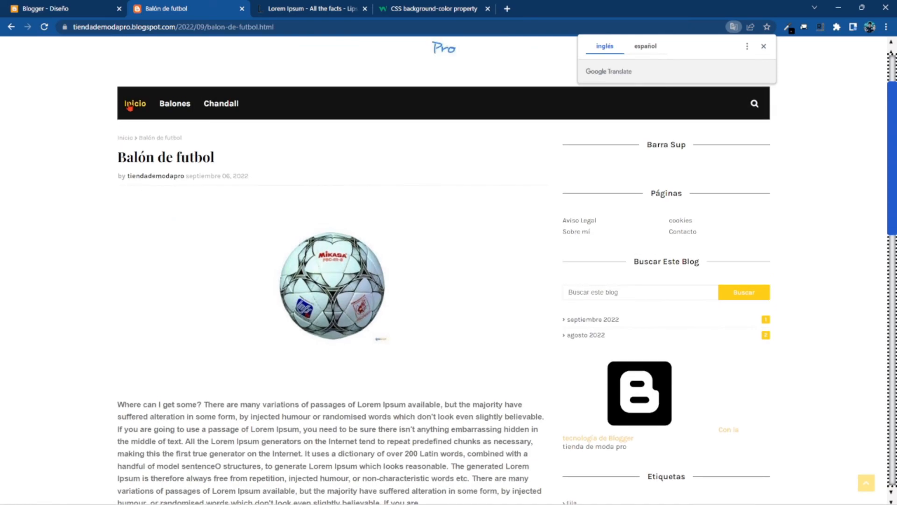
left_click(131, 104)
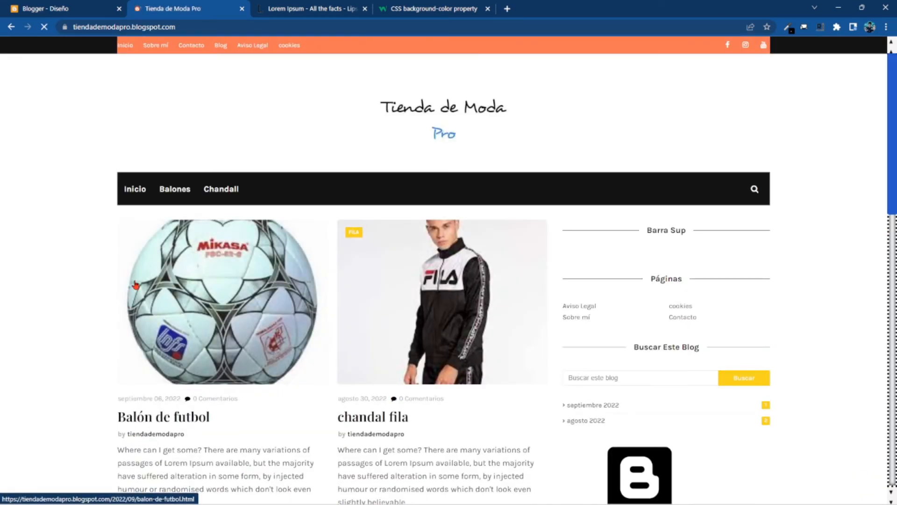
- Open the Sobre mí, Contacto, Aviso Legal and cookies pages from the top bar to check its colour on each
left_click(157, 46)
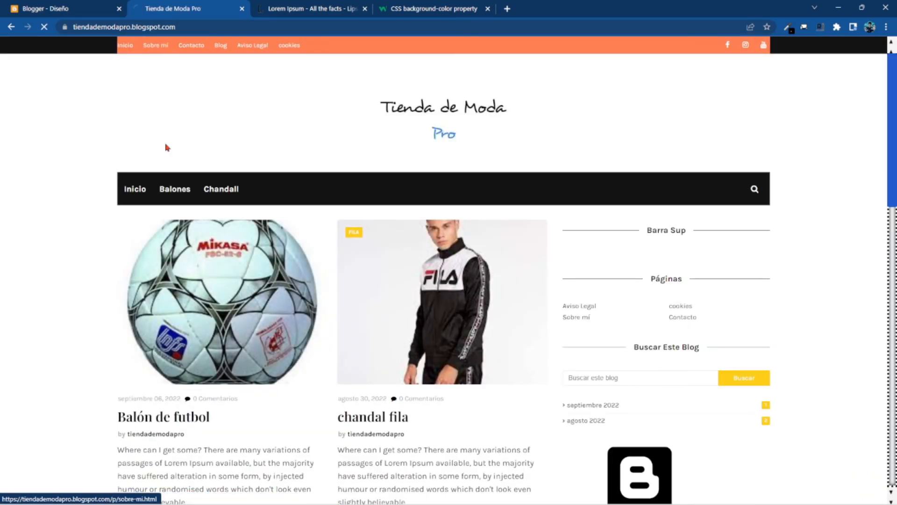
left_click(192, 46)
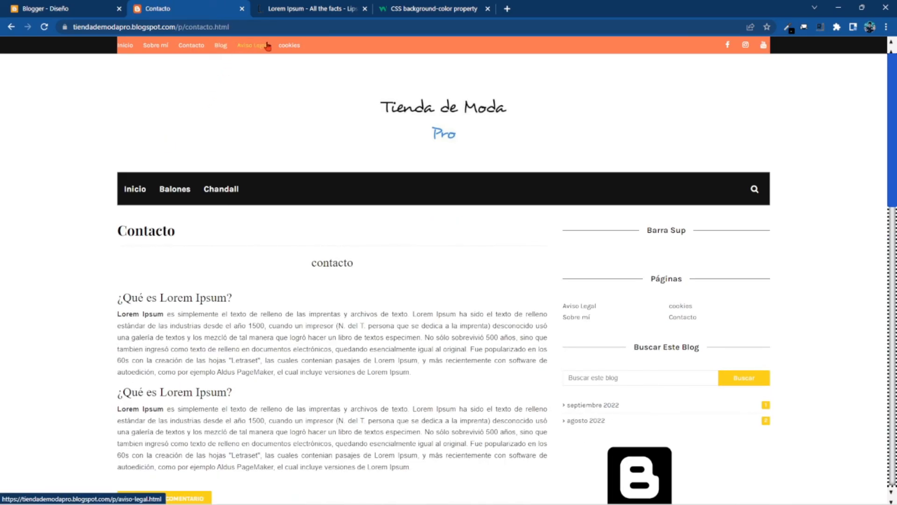
left_click(253, 46)
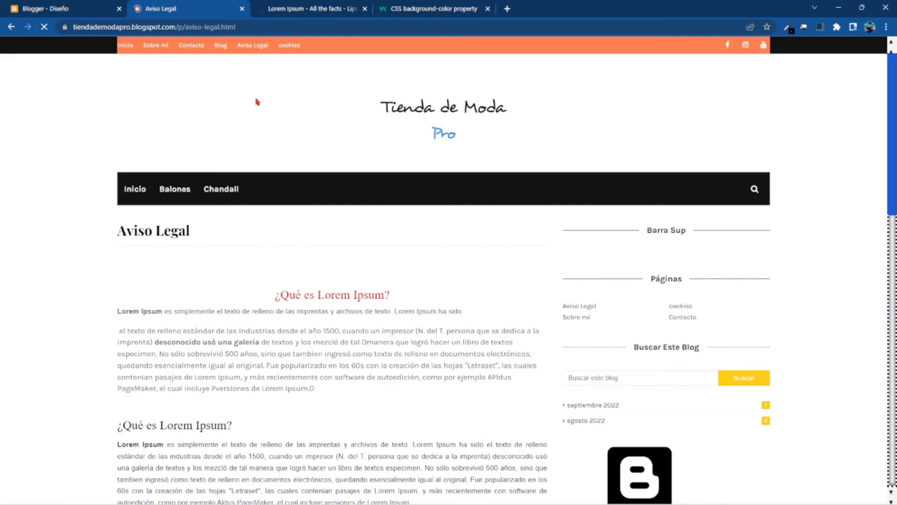
left_click(289, 45)
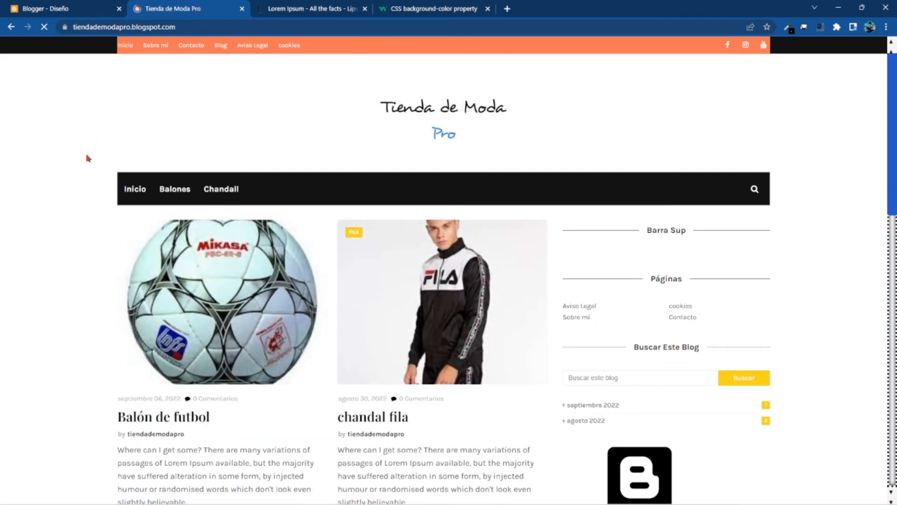
- Look through the home page's posts and sidebar gadgets, dismissing the webcam notification
scroll(564, 294, "down", 8)
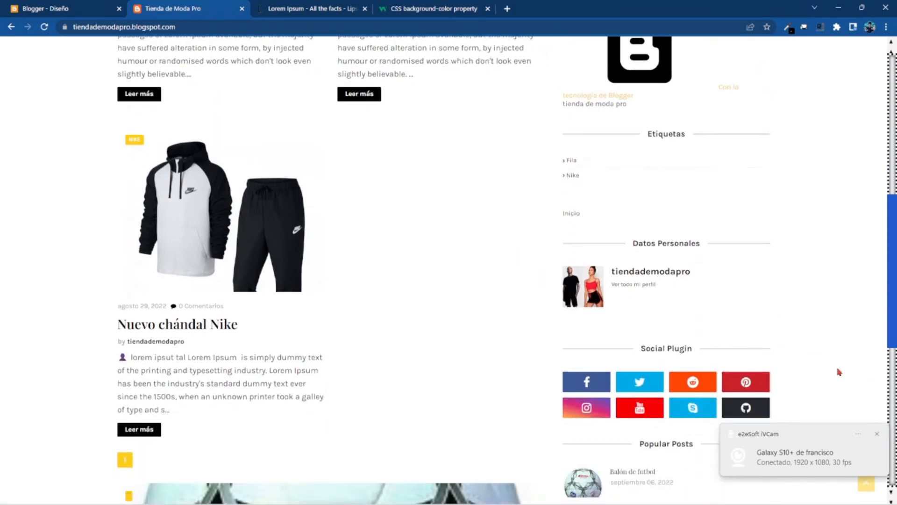
left_click(878, 434)
scroll(72, 202, "down", 3)
scroll(73, 202, "up", 12)
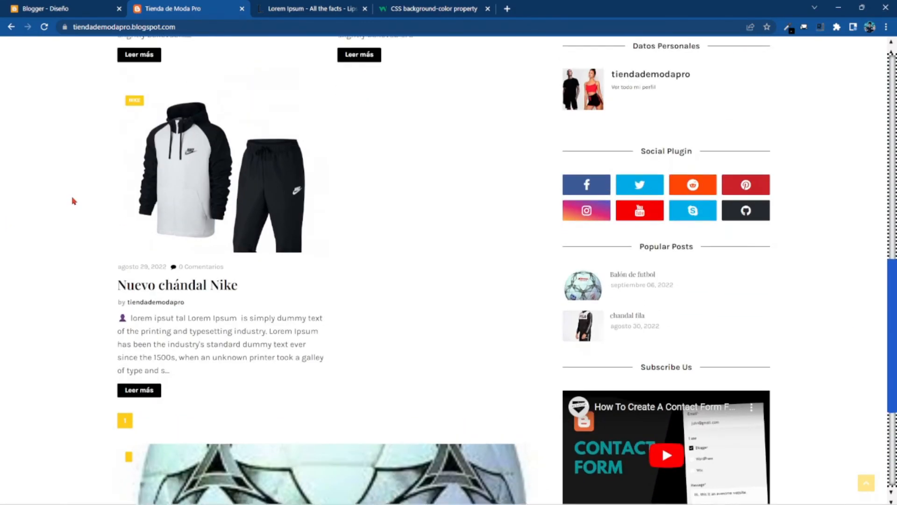